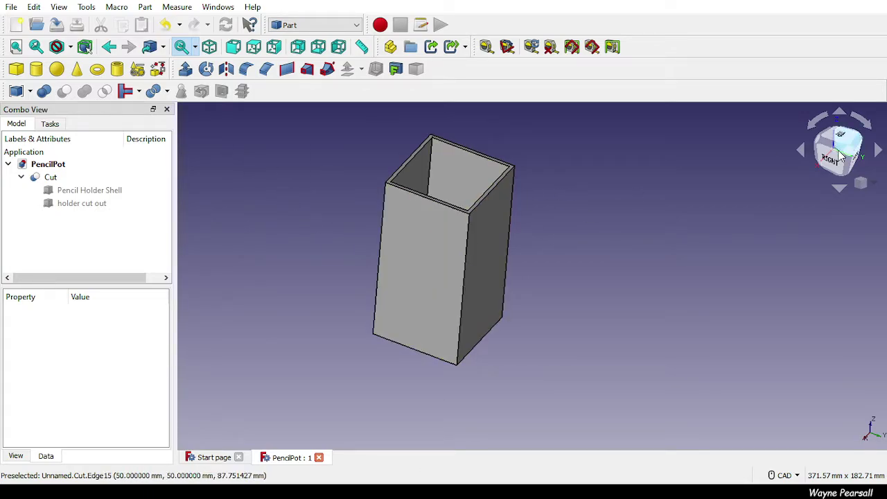
# Add a cylinder primitive beside the pencil pot and select it in the model tree.
pyautogui.moveTo(763, 202); pyautogui.dragTo(394, 373, button='middle')
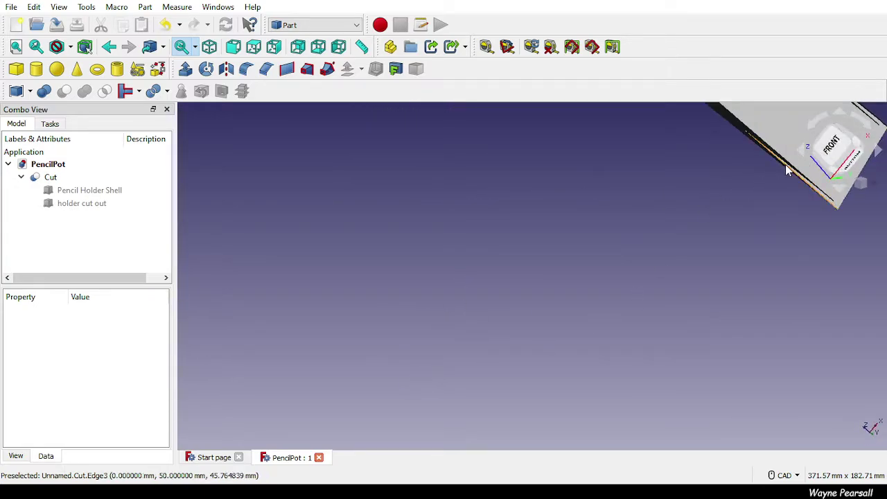
pyautogui.click(831, 154)
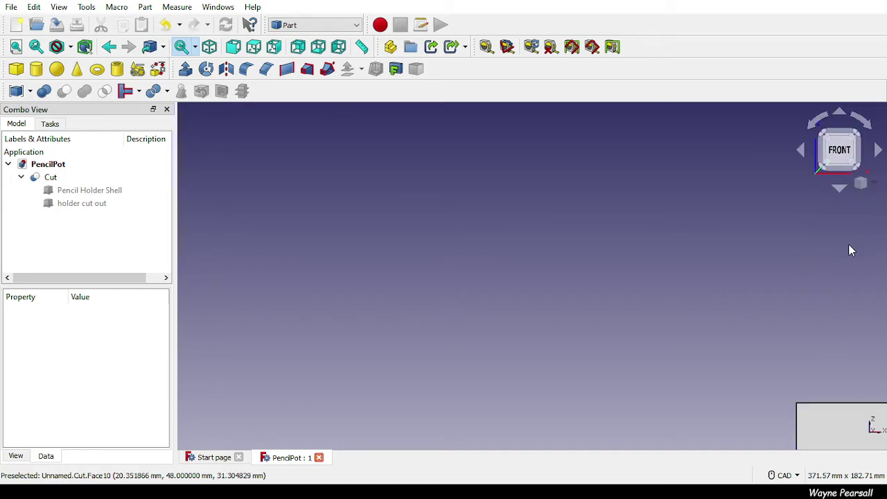
pyautogui.press('v')
pyautogui.press('f')
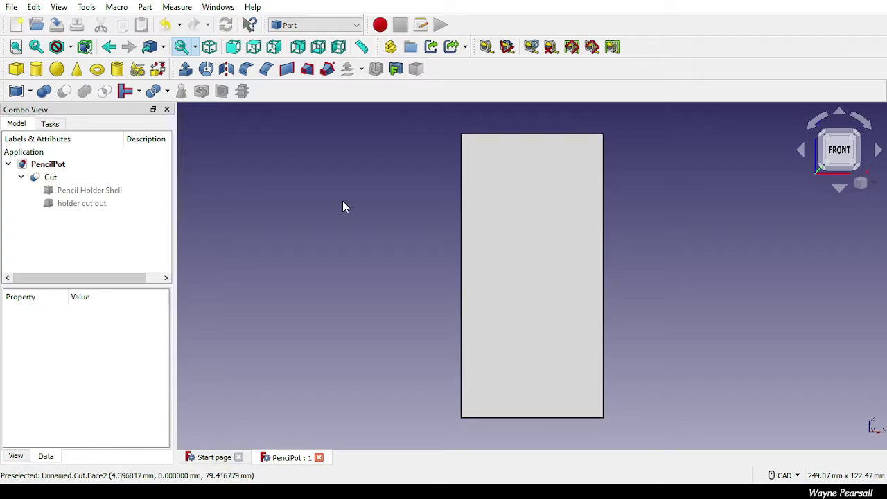
pyautogui.click(38, 72)
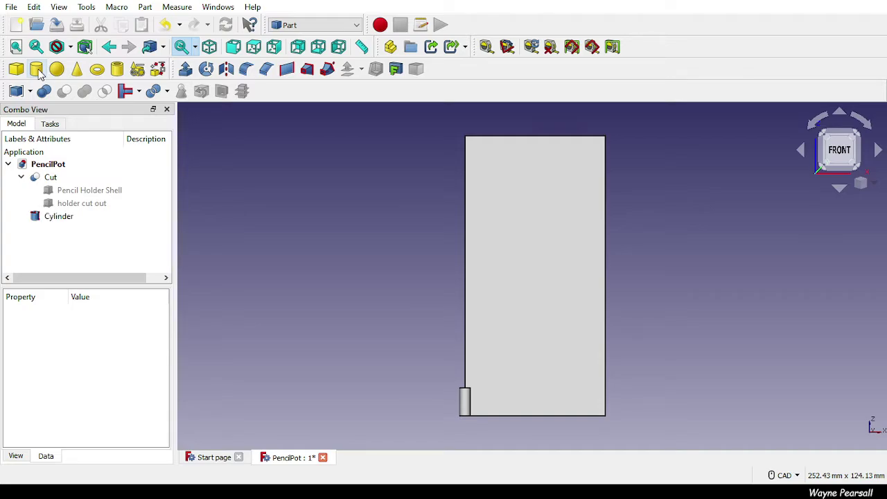
pyautogui.click(477, 395)
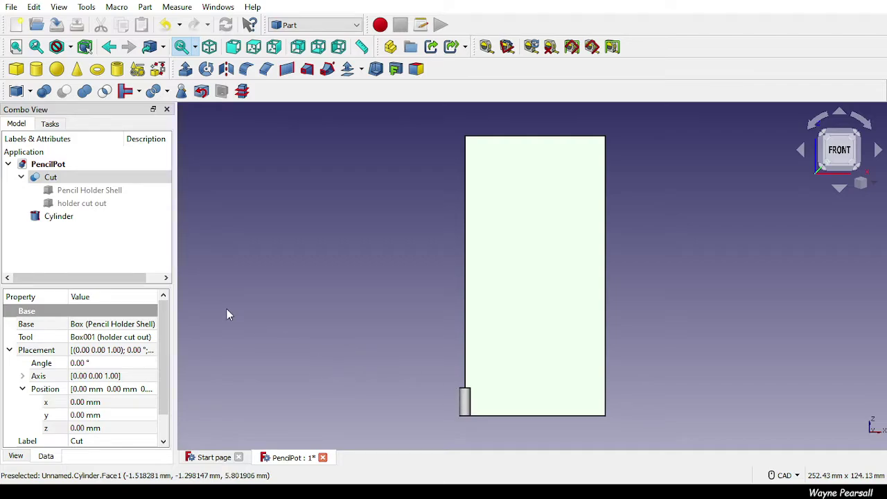
pyautogui.click(57, 221)
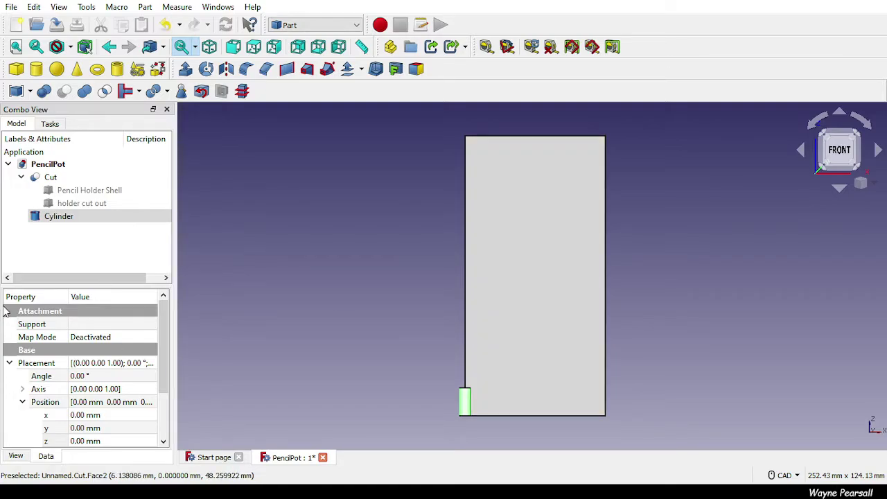
pyautogui.click(79, 216)
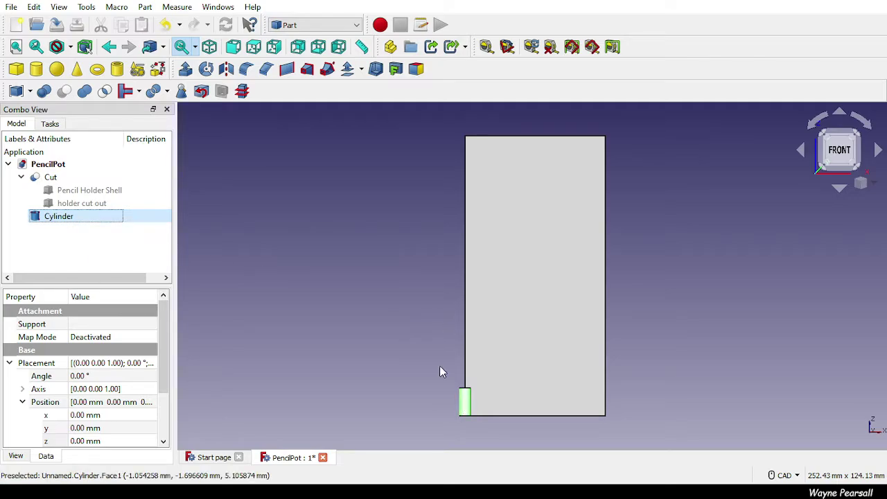
# Set the cylinder's own sweep angle to 90°, leaving a quarter-round wedge.
pyautogui.moveTo(418, 314)
pyautogui.mouseDown(button='middle')
pyautogui.moveTo(407, 363)
pyautogui.moveTo(504, 390)
pyautogui.moveTo(557, 423)
pyautogui.moveTo(505, 337)
pyautogui.moveTo(549, 333)
pyautogui.moveTo(477, 388)
pyautogui.moveTo(436, 367)
pyautogui.moveTo(395, 374)
pyautogui.moveTo(376, 404)
pyautogui.moveTo(402, 410)
pyautogui.moveTo(370, 397)
pyautogui.moveTo(321, 409)
pyautogui.mouseUp(button='middle')
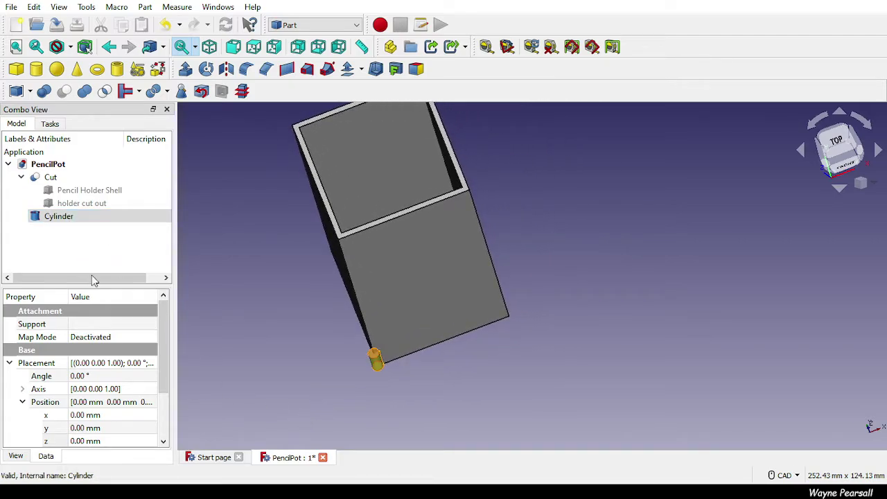
pyautogui.click(46, 441)
pyautogui.scroll(-2, 46, 441)
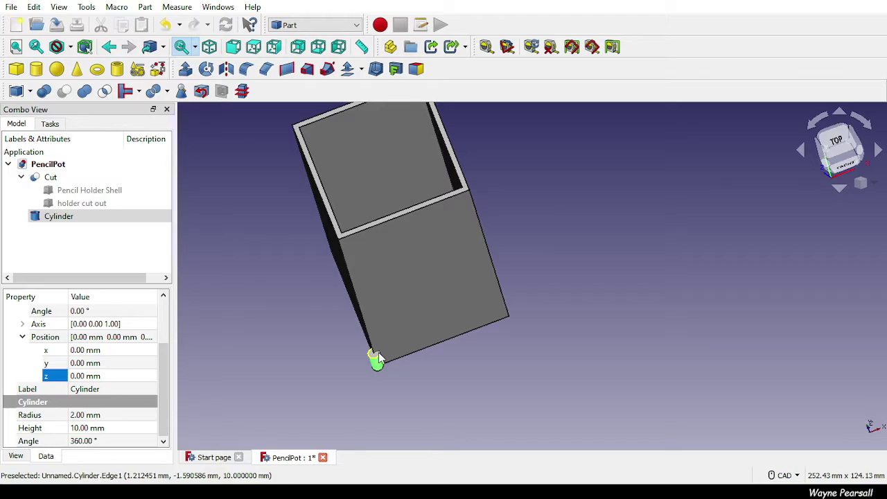
pyautogui.click(80, 429)
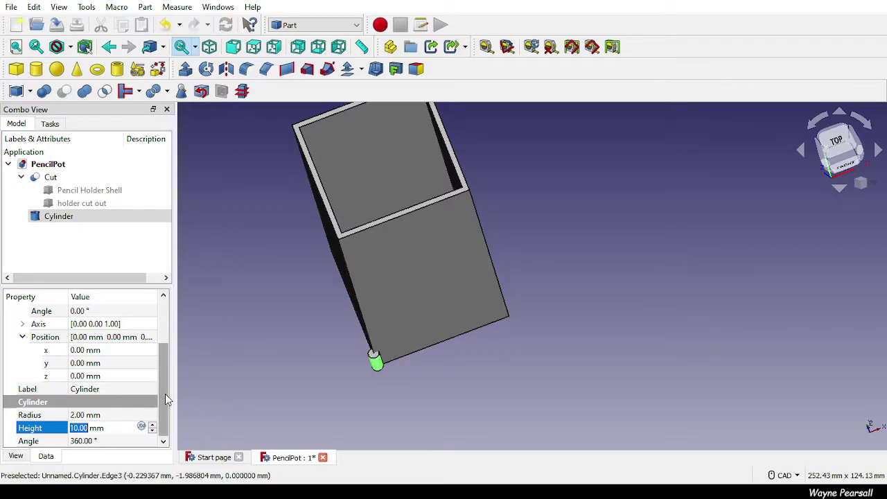
pyautogui.click(89, 441)
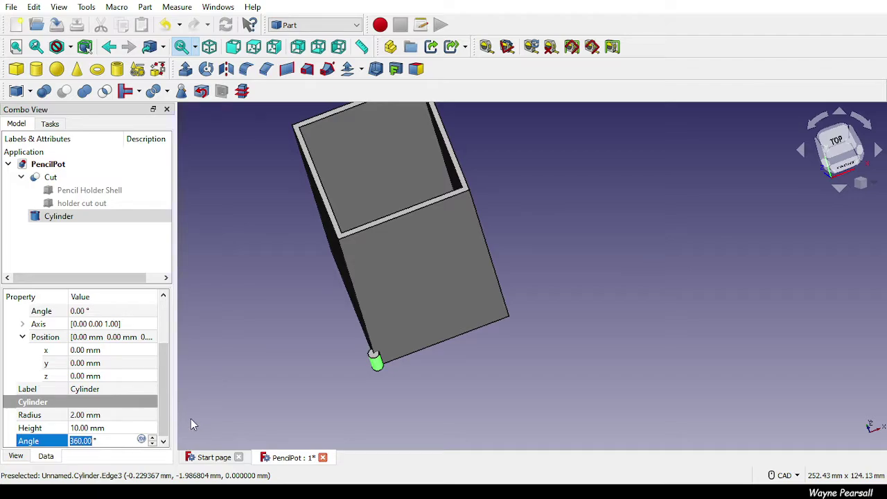
pyautogui.write('90')
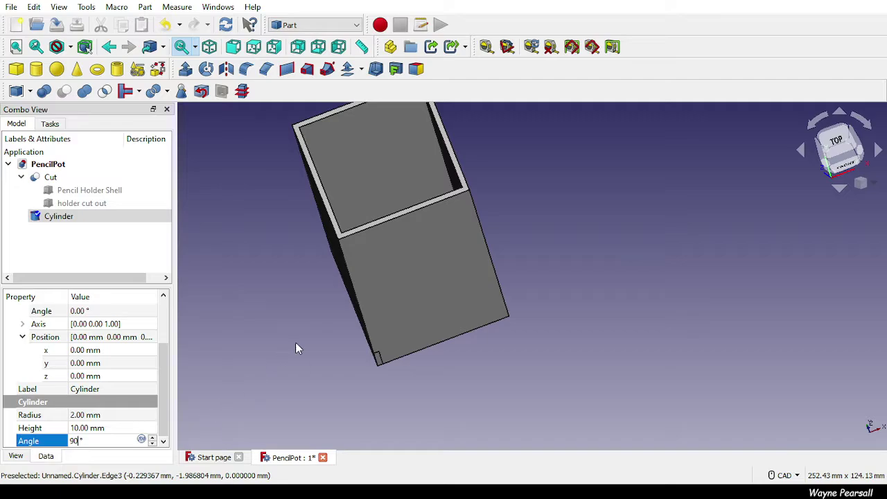
# Move the cylinder away from the pot by setting its y position to -20 mm.
pyautogui.moveTo(325, 328); pyautogui.dragTo(360, 337, button='middle')
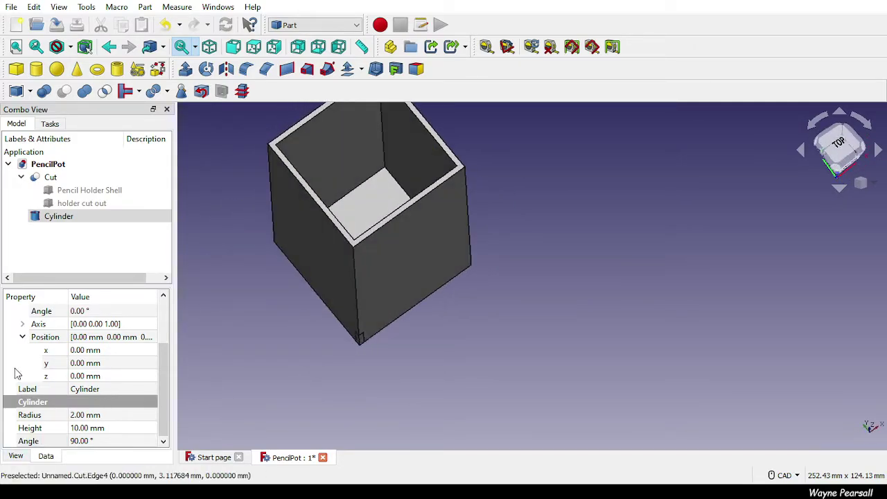
pyautogui.doubleClick(75, 377)
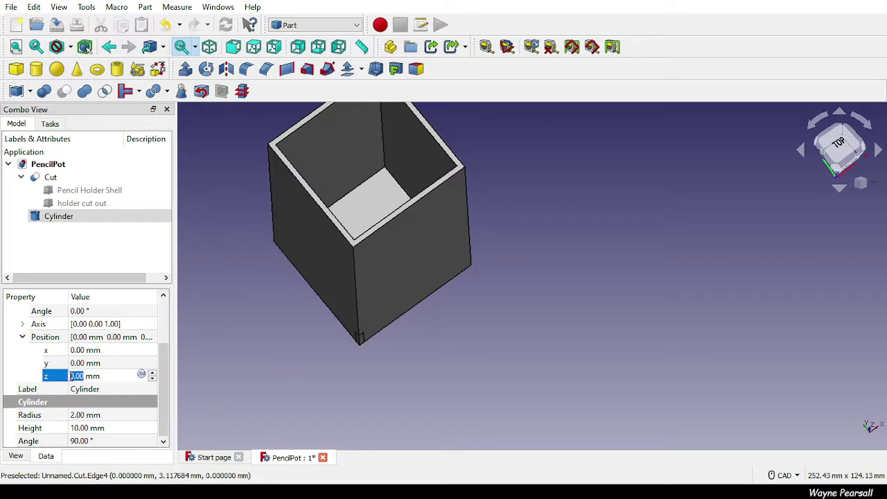
pyautogui.click(72, 363)
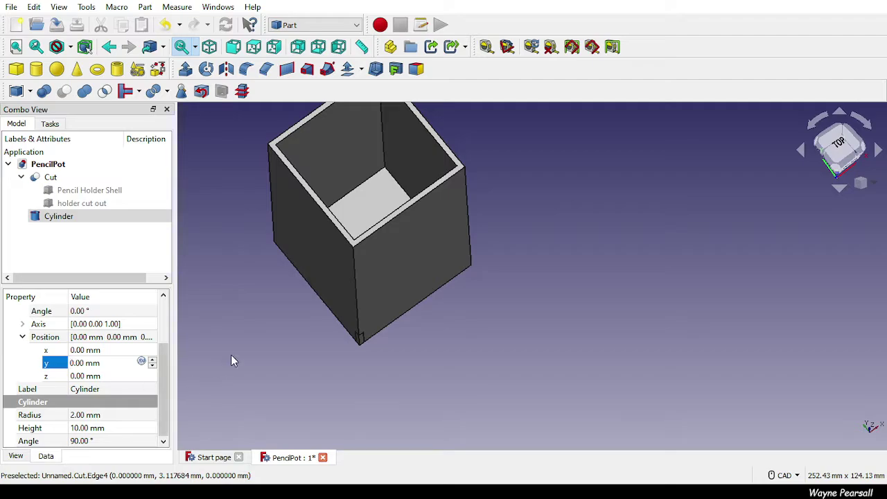
pyautogui.write('-2')
pyautogui.press('Return')
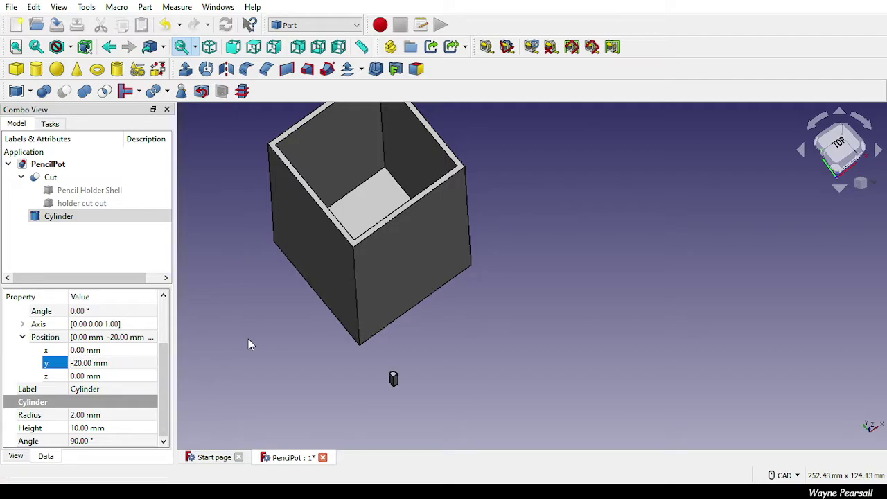
pyautogui.scroll(5, 406, 410)
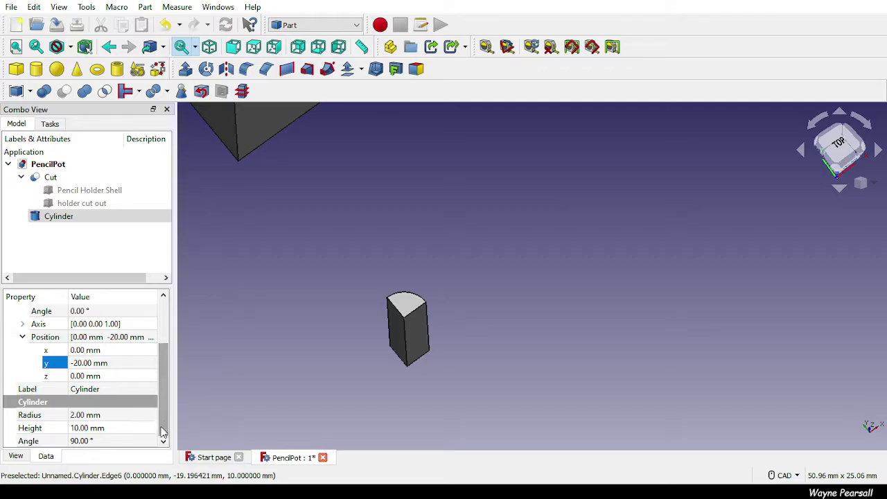
# Try sweep angles of 100°, 180°, 270° and 360° on the cylinder to compare the shapes.
pyautogui.click(88, 442)
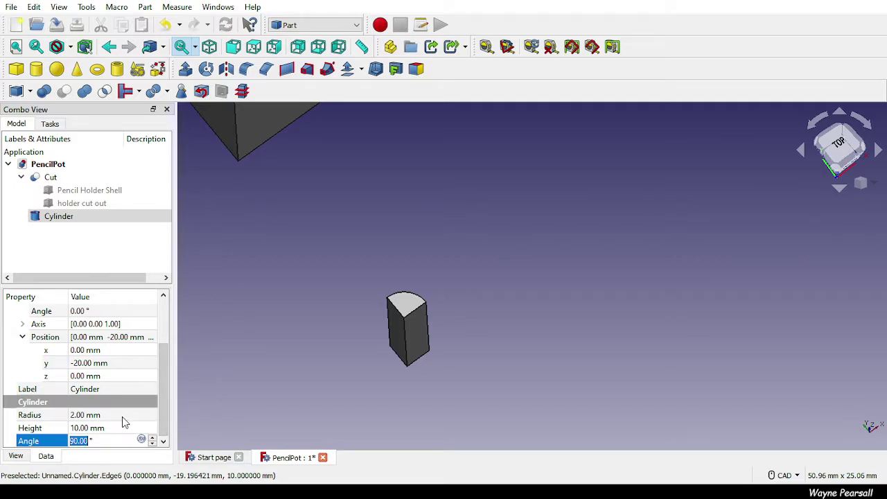
pyautogui.write('10')
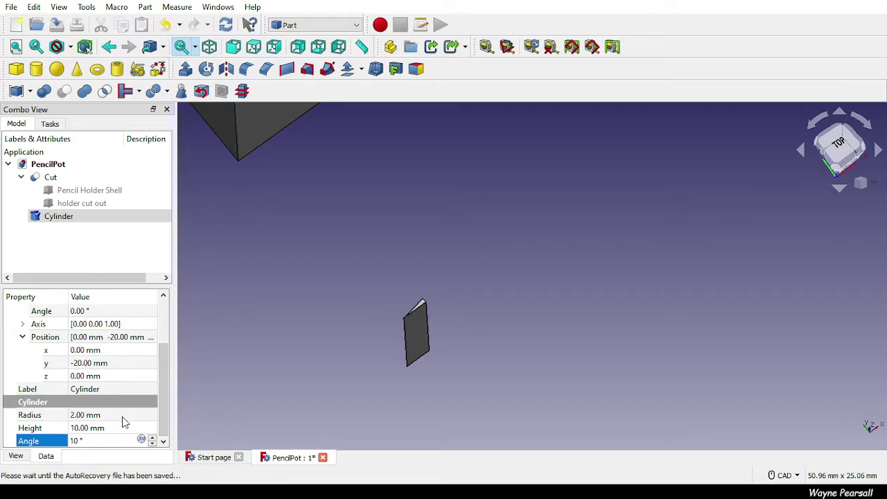
pyautogui.write('0')
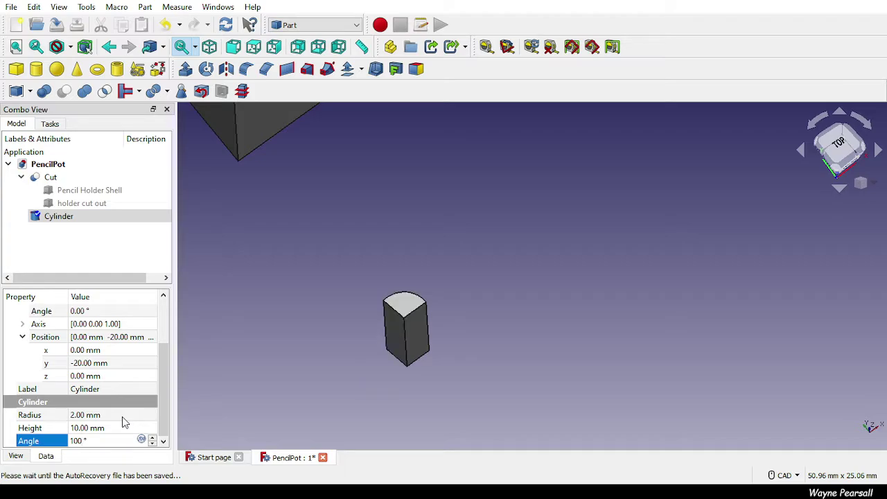
pyautogui.press('BackSpace')
pyautogui.press('BackSpace')
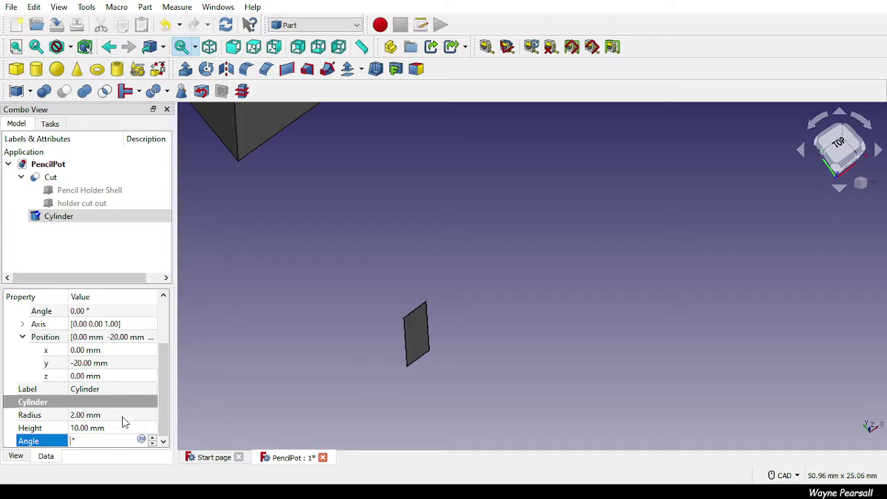
pyautogui.write('80')
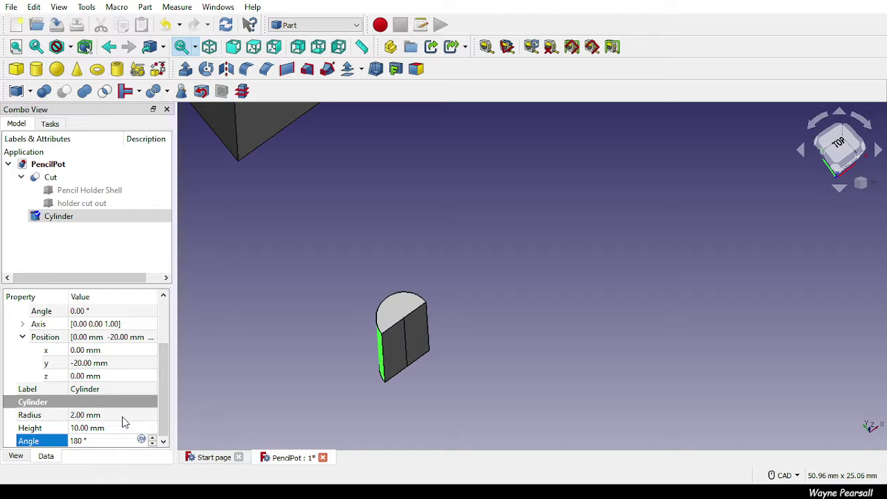
pyautogui.press('BackSpace')
pyautogui.press('BackSpace')
pyautogui.press('BackSpace')
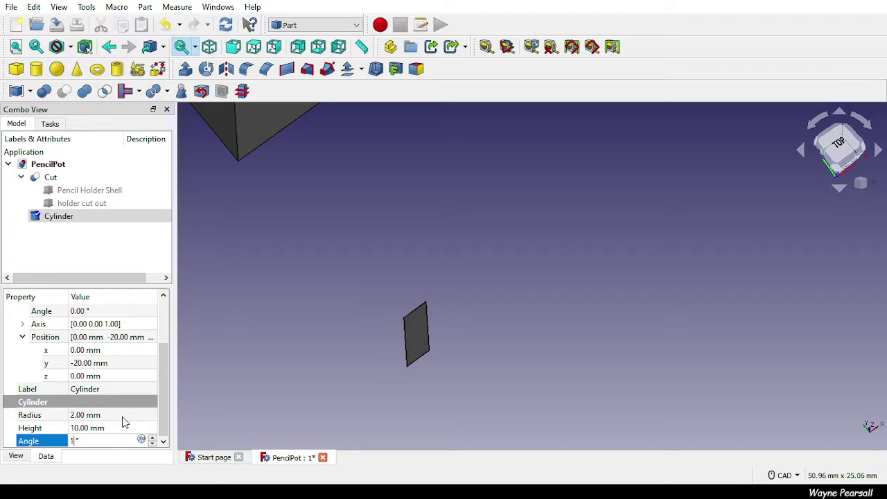
pyautogui.write('270')
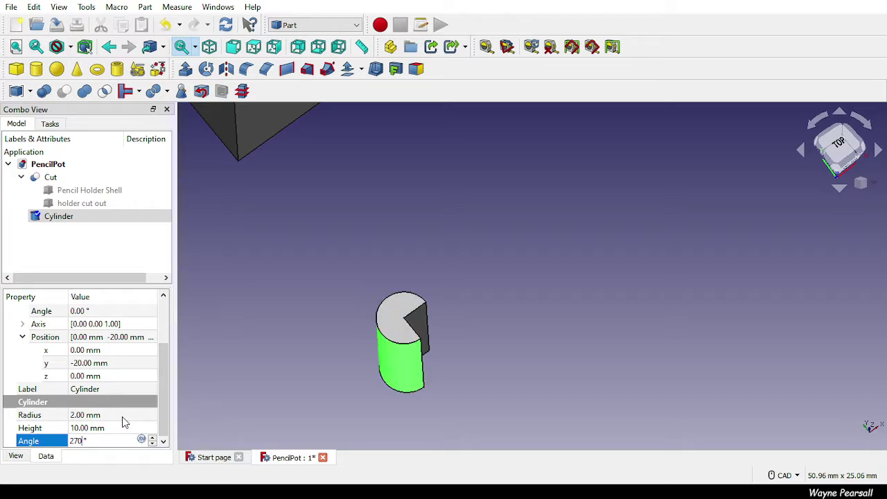
pyautogui.press('BackSpace')
pyautogui.press('BackSpace')
pyautogui.press('BackSpace')
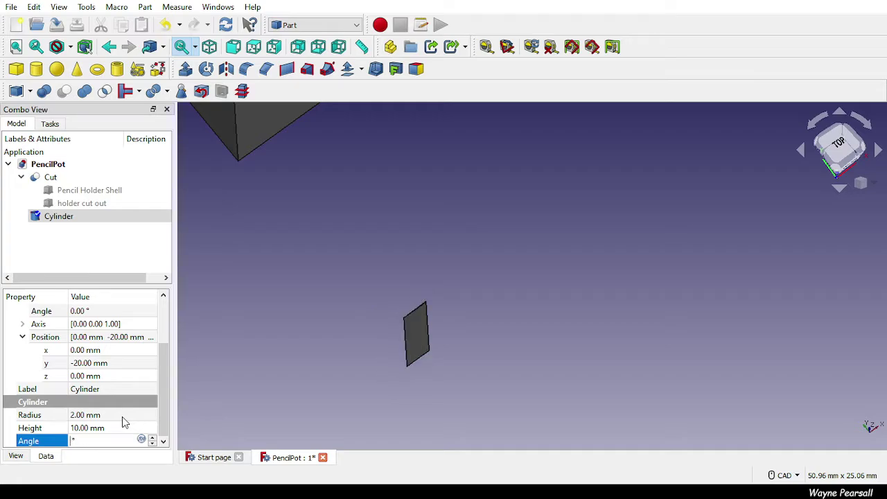
pyautogui.write('360')
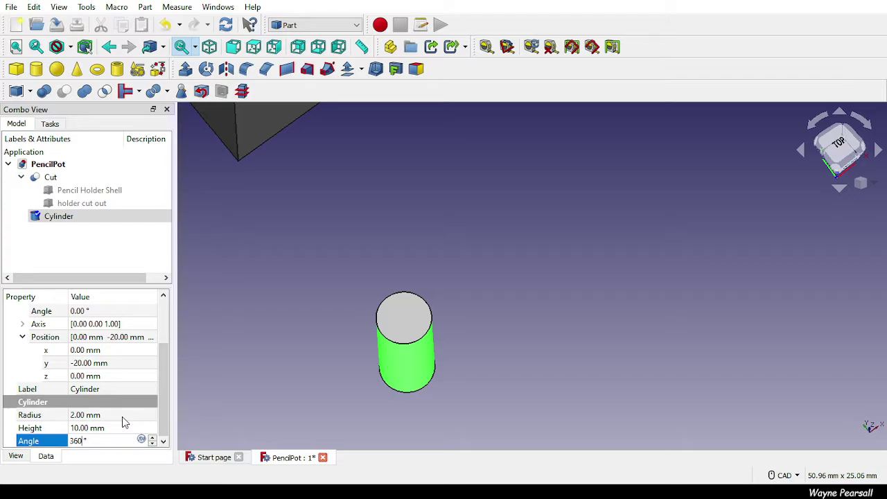
# Set the cylinder's sweep angle to 180° to make a half cylinder.
pyautogui.press('BackSpace')
pyautogui.press('BackSpace')
pyautogui.press('BackSpace')
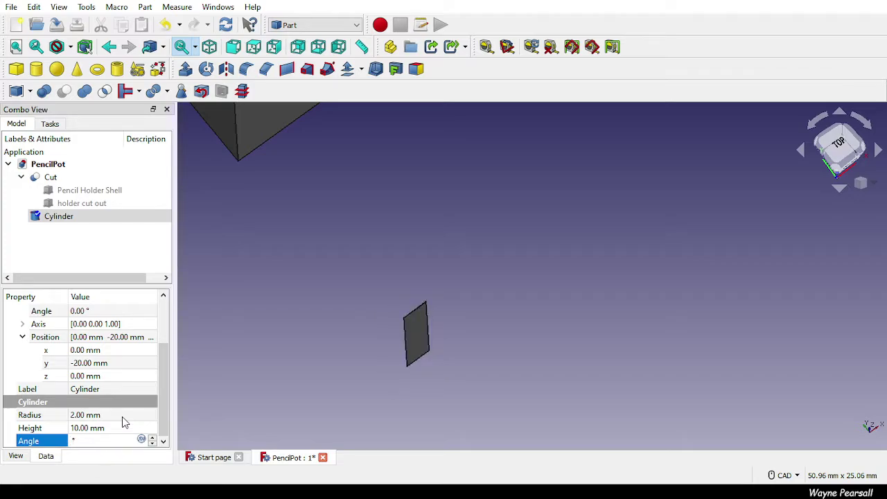
pyautogui.write('180')
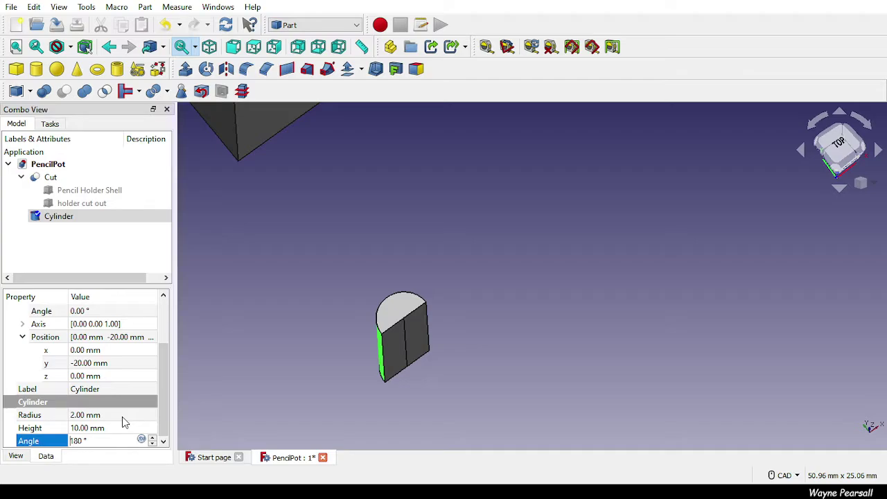
pyautogui.press('Return')
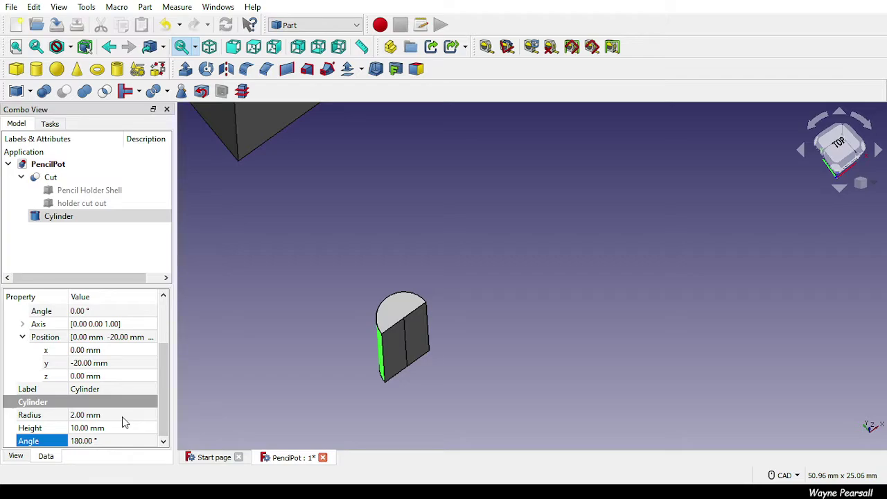
# Rotate the half cylinder about the Z axis by setting its placement angle to 180°.
pyautogui.click(35, 312)
pyautogui.scroll(2, 34, 313)
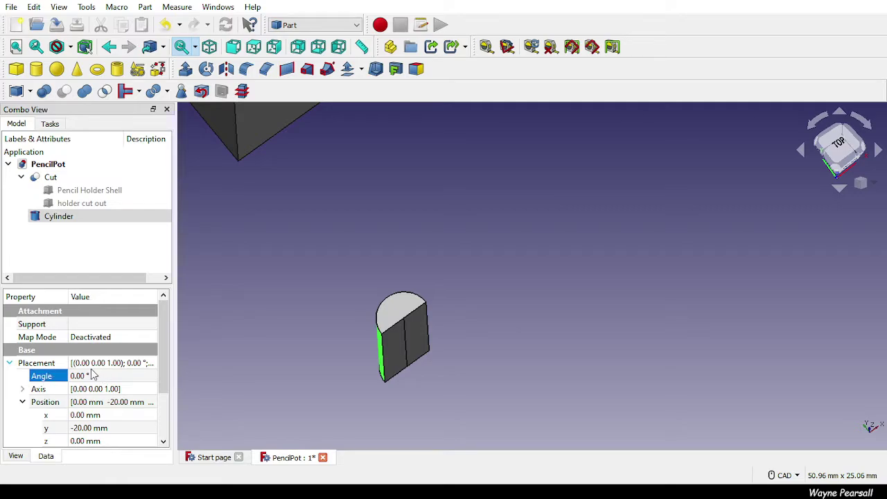
pyautogui.click(122, 373)
pyautogui.scroll(-1, 122, 373)
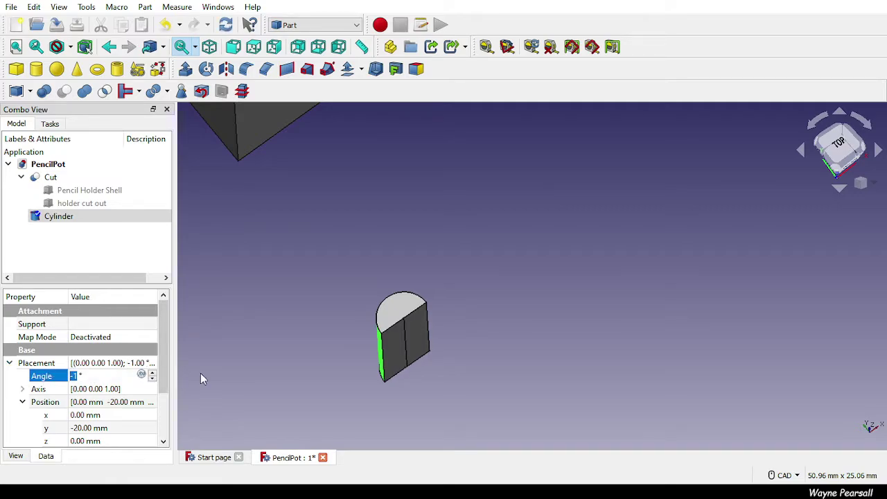
pyautogui.write('180')
pyautogui.press('Return')
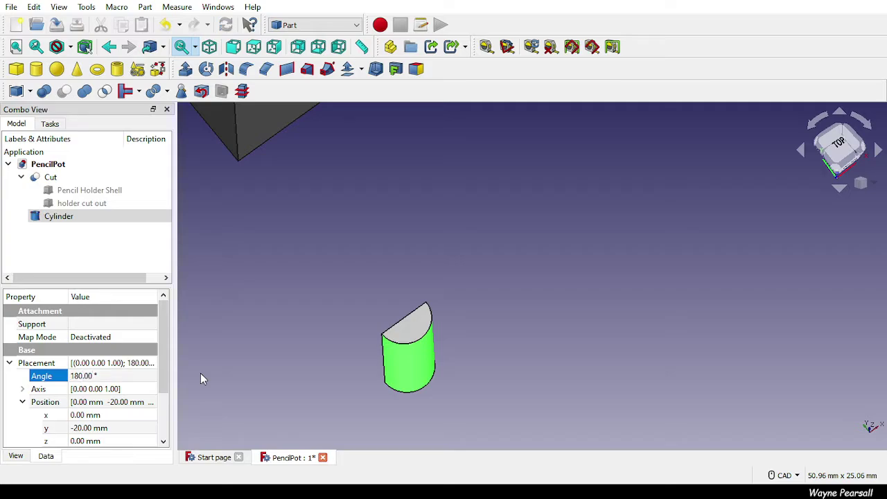
pyautogui.scroll(-2, 339, 328)
pyautogui.scroll(3, 339, 329)
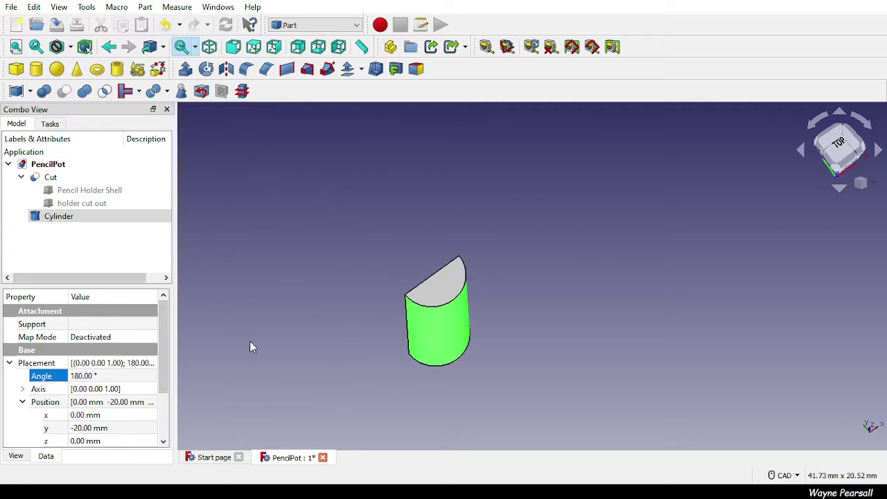
# Set the cylinder's sweep angle to 360° to restore the full cylinder.
pyautogui.scroll(-2, 166, 396)
pyautogui.scroll(-1, 166, 400)
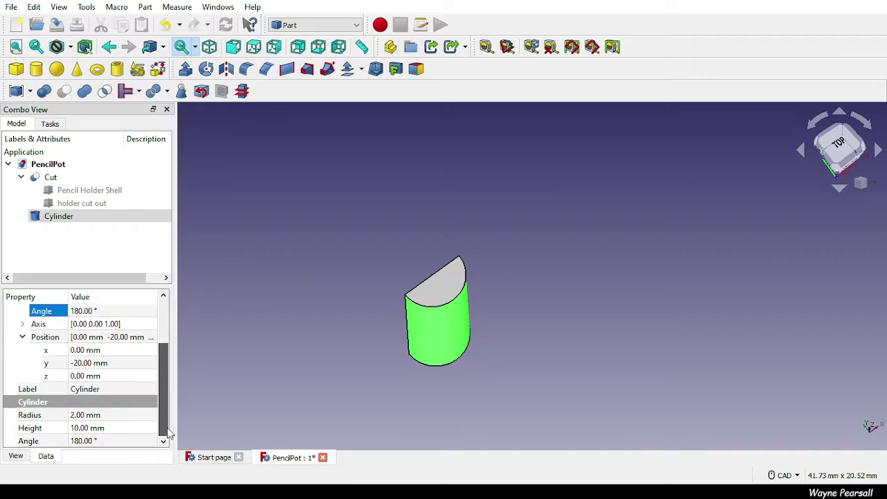
pyautogui.click(104, 441)
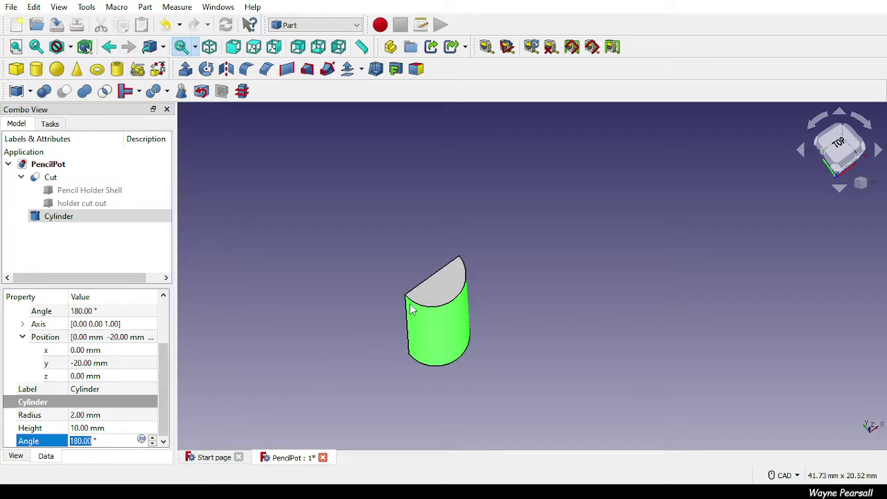
pyautogui.write('360')
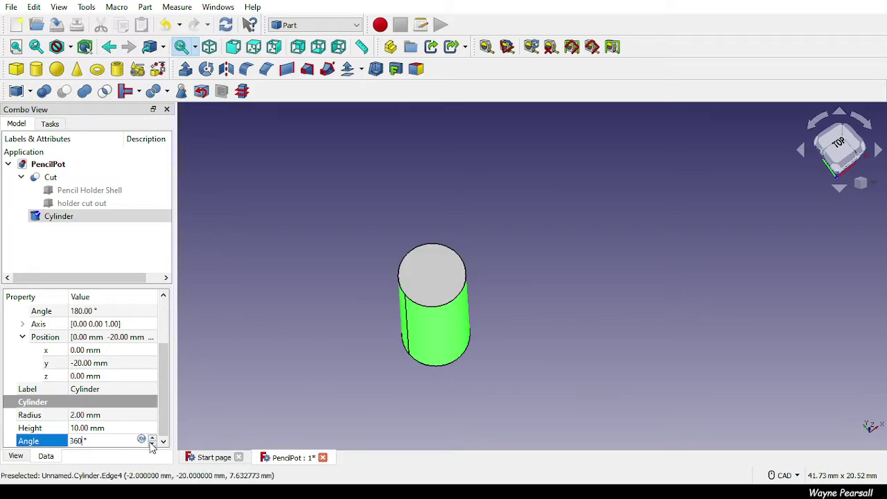
pyautogui.press('Return')
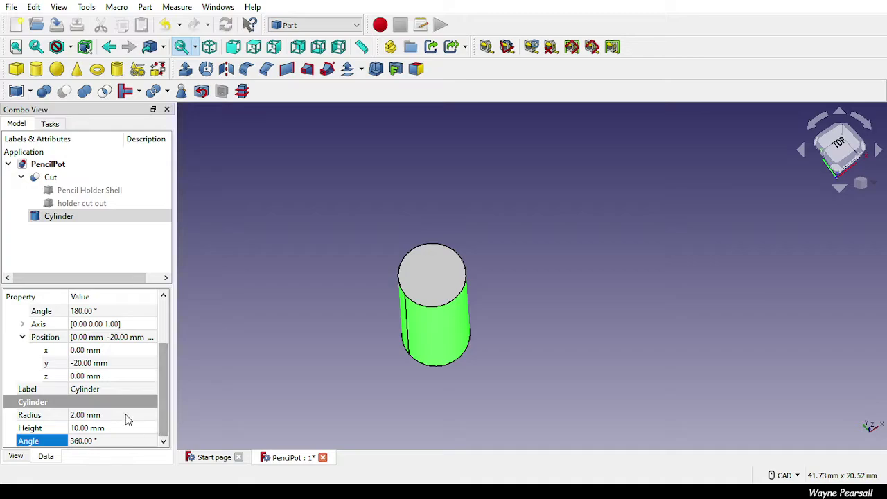
# Set the cylinder's sweep angle to 90° to make a quarter cylinder.
pyautogui.click(66, 313)
pyautogui.moveTo(163, 368)
pyautogui.mouseDown()
pyautogui.moveTo(169, 323)
pyautogui.moveTo(164, 363)
pyautogui.mouseUp()
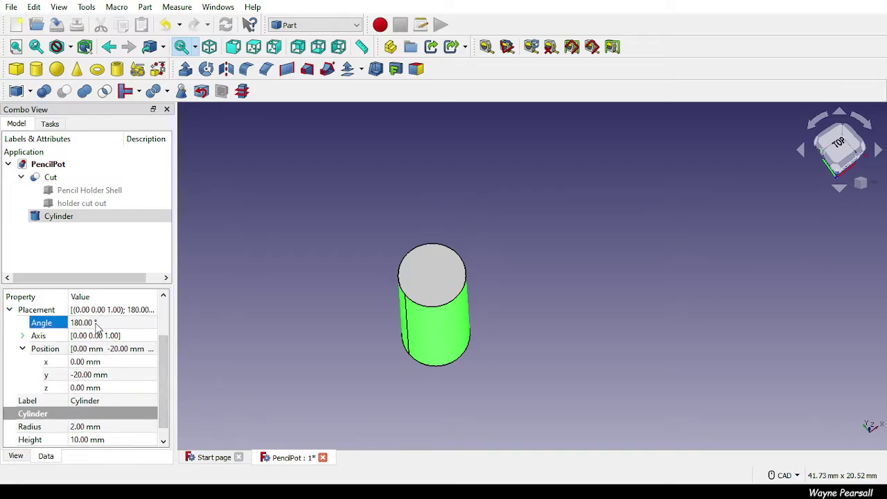
pyautogui.scroll(-1, 167, 388)
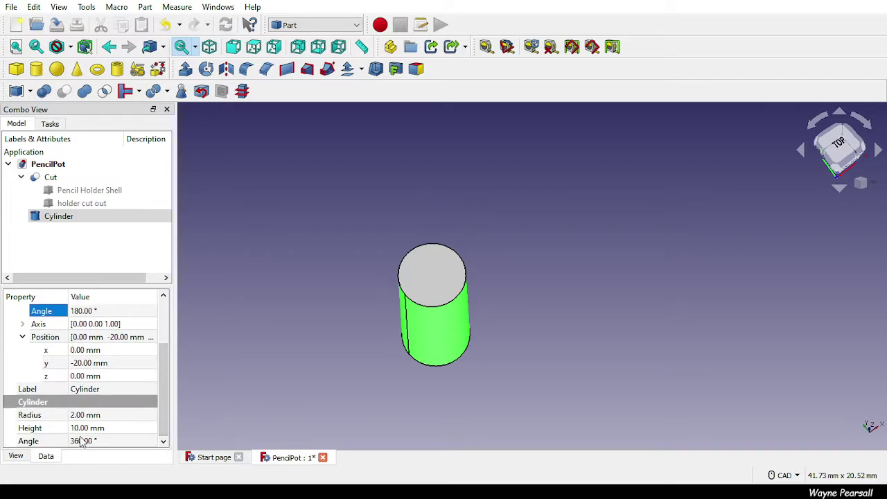
pyautogui.click(82, 441)
pyautogui.write('90')
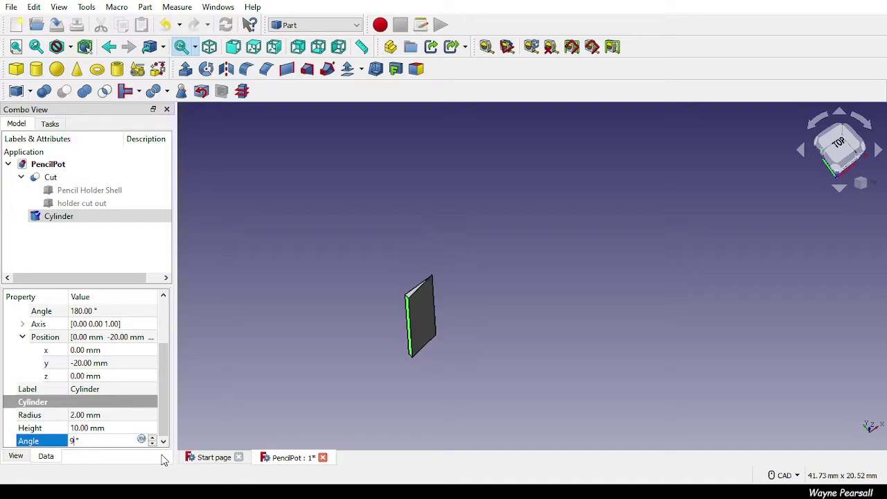
pyautogui.press('Return')
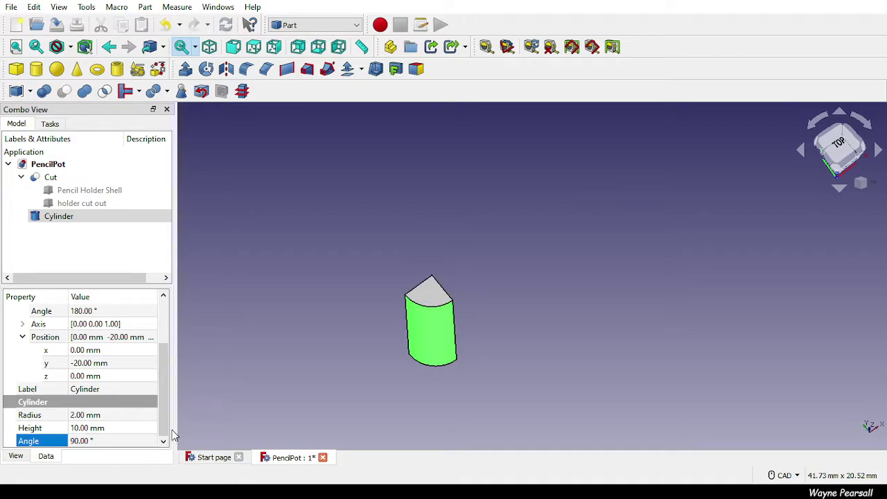
# Try placement angles of 270°, 290°, 299° and 360° on the quarter cylinder to compare its rotation about the Z axis.
pyautogui.moveTo(166, 426); pyautogui.dragTo(163, 362)
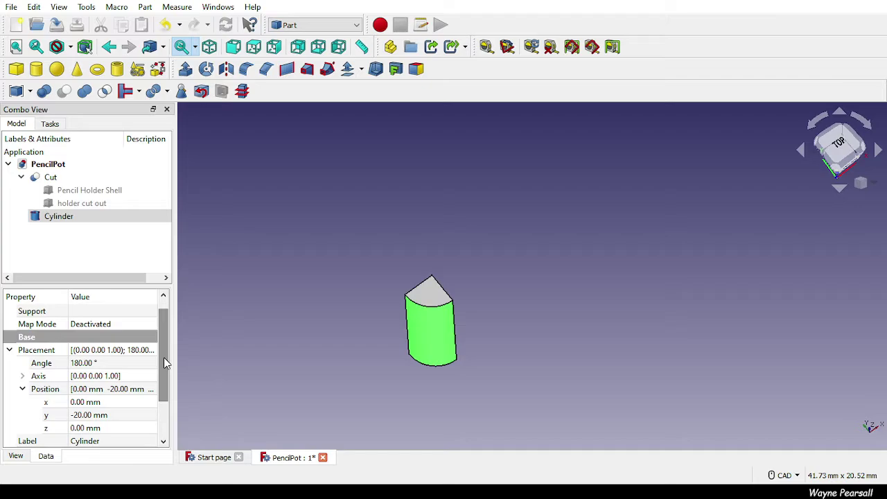
pyautogui.click(82, 362)
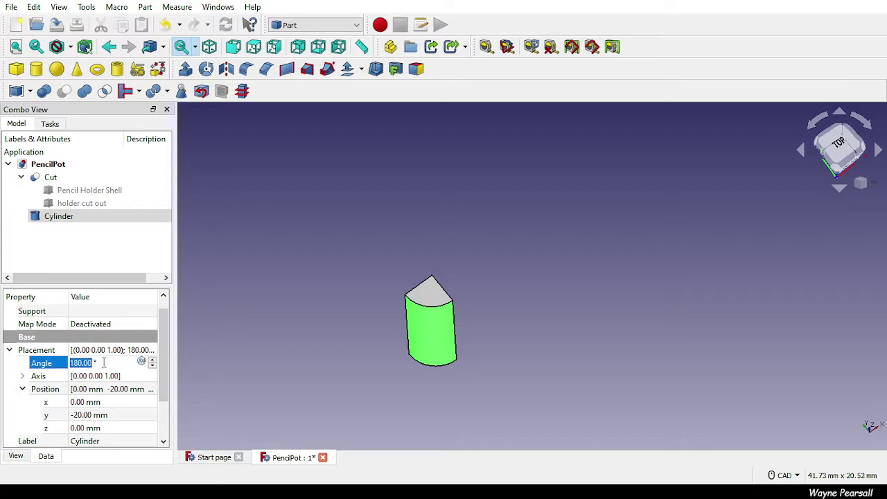
pyautogui.write('270')
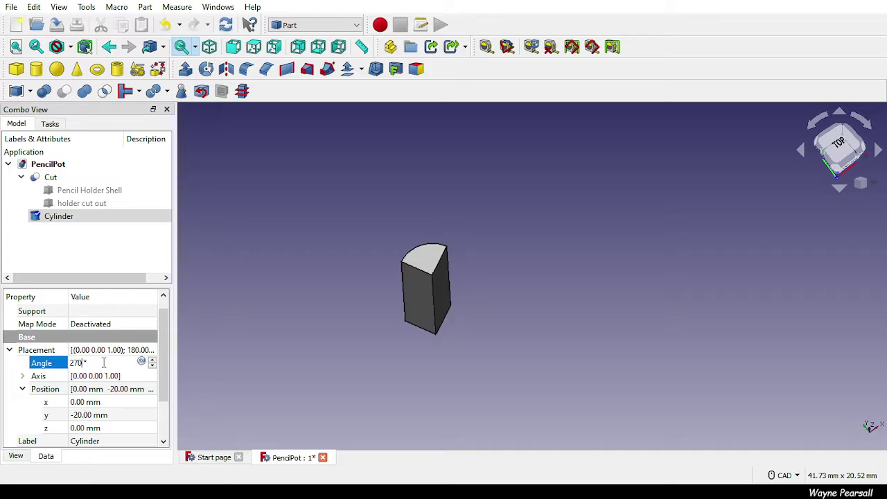
pyautogui.press('BackSpace')
pyautogui.press('BackSpace')
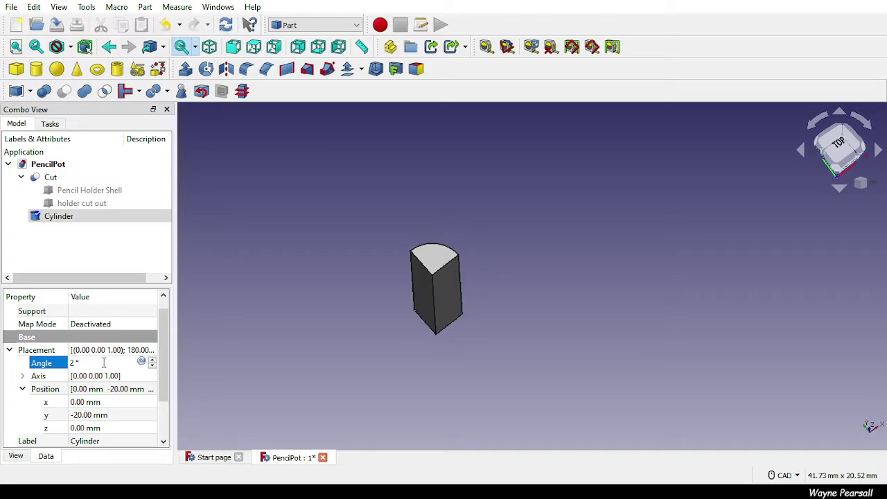
pyautogui.write('90')
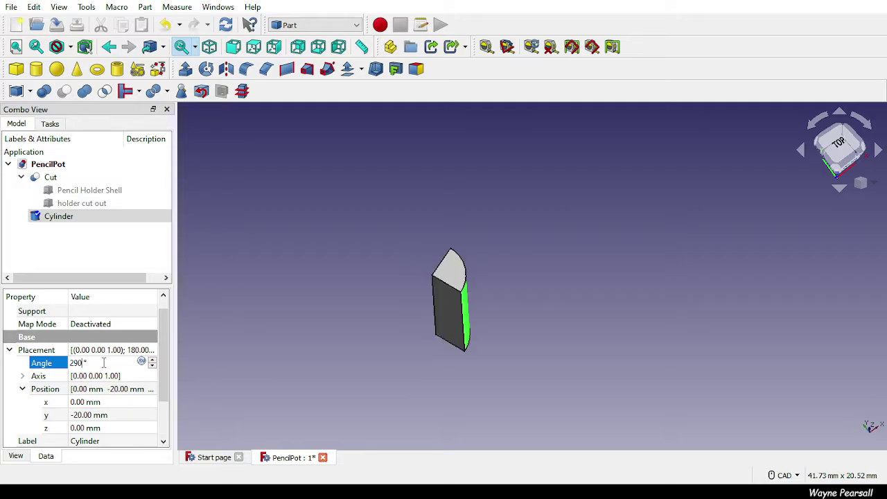
pyautogui.press('BackSpace')
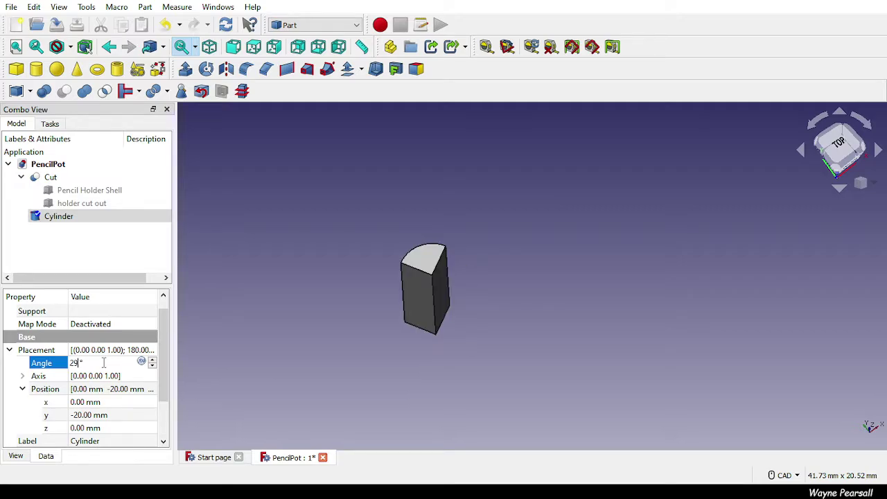
pyautogui.write('9')
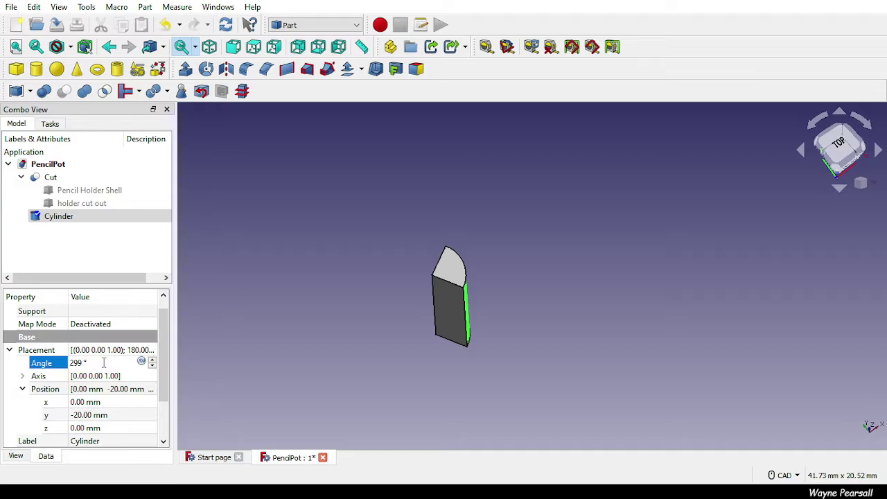
pyautogui.press('BackSpace')
pyautogui.press('BackSpace')
pyautogui.press('BackSpace')
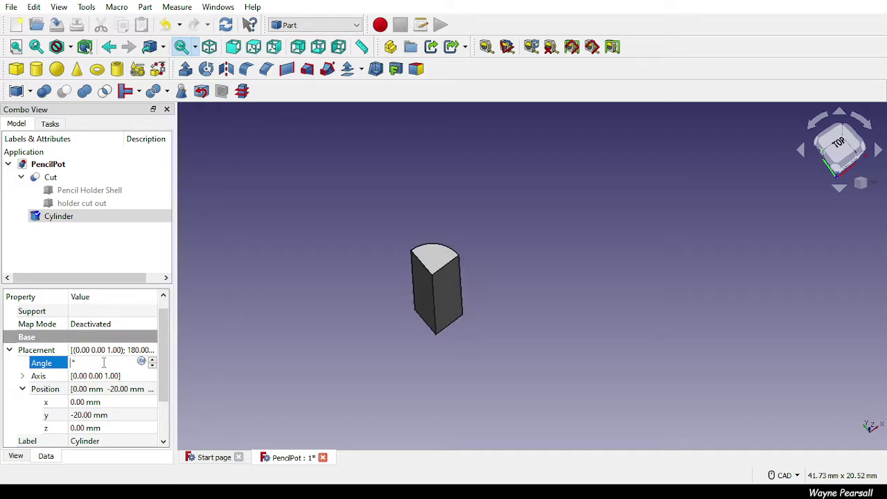
pyautogui.write('360')
# Reset the quarter cylinder's placement angle to 0°.
pyautogui.press('BackSpace')
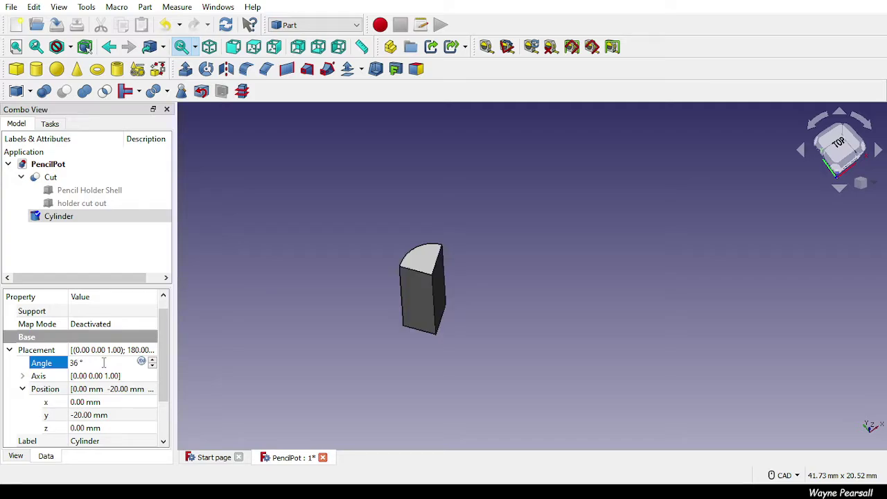
pyautogui.press('BackSpace')
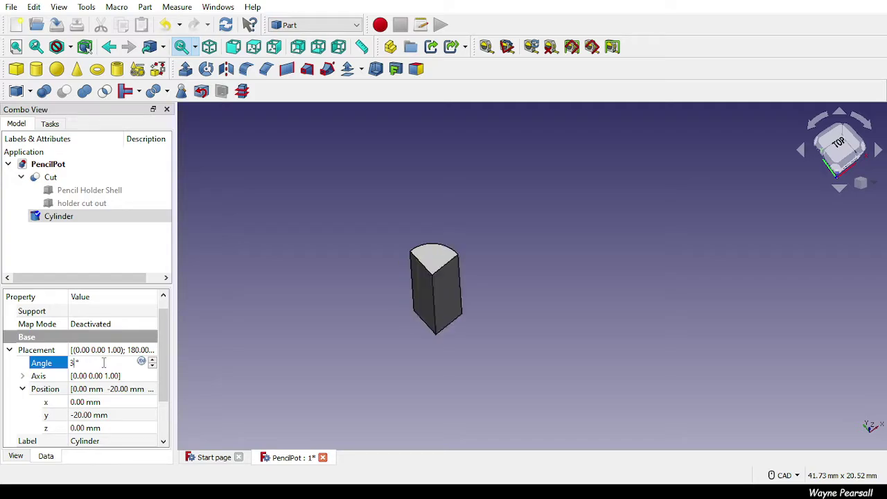
pyautogui.press('BackSpace')
pyautogui.write('0')
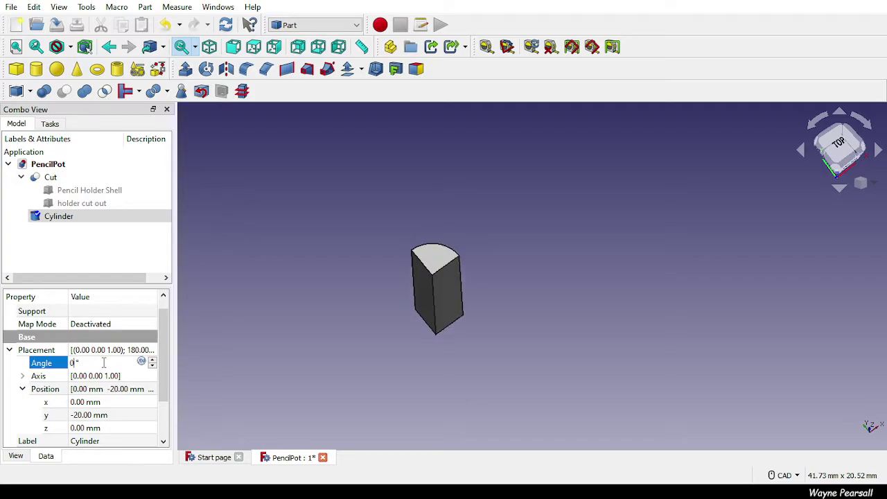
pyautogui.press('Return')
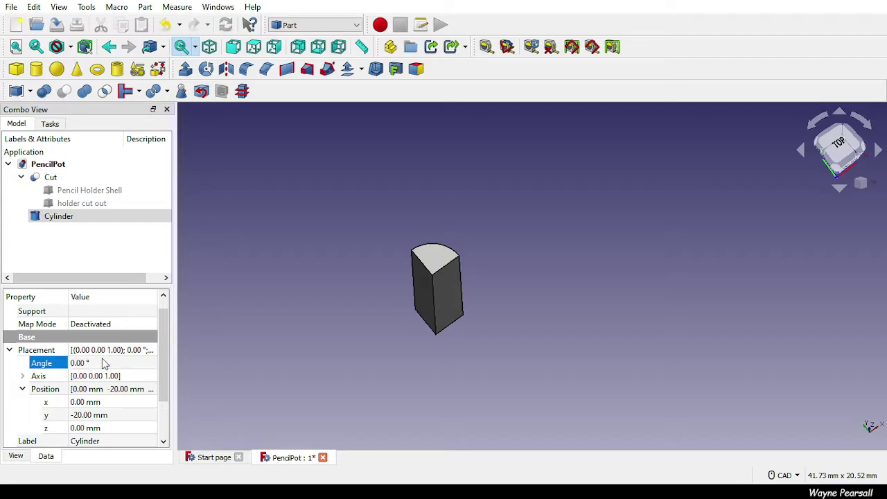
# Set the y component of the cylinder's placement rotation axis to 1.
pyautogui.scroll(-2, 108, 360)
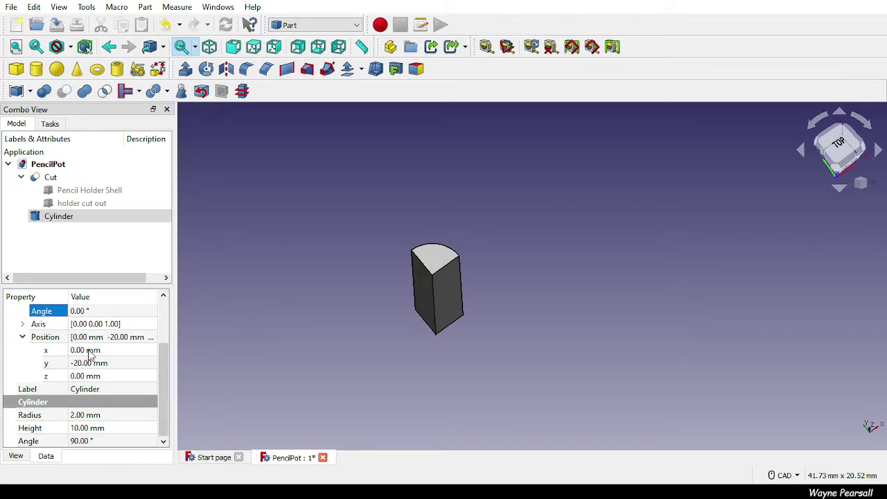
pyautogui.click(23, 323)
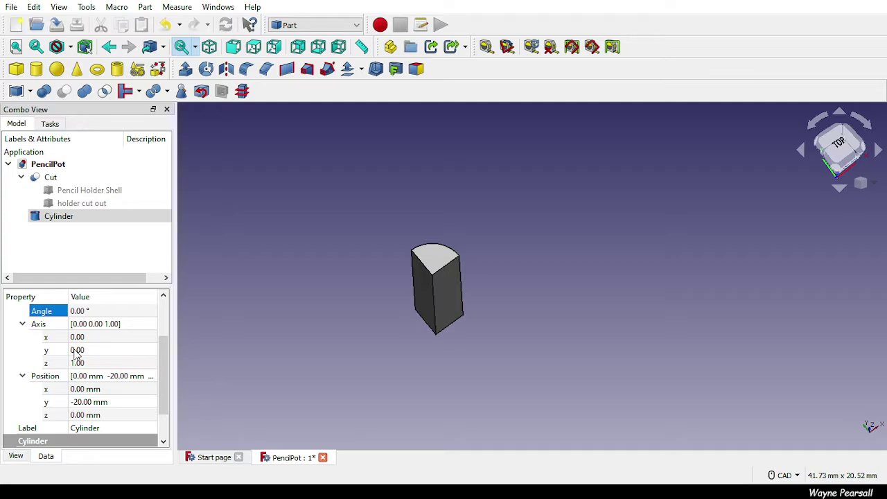
pyautogui.click(77, 352)
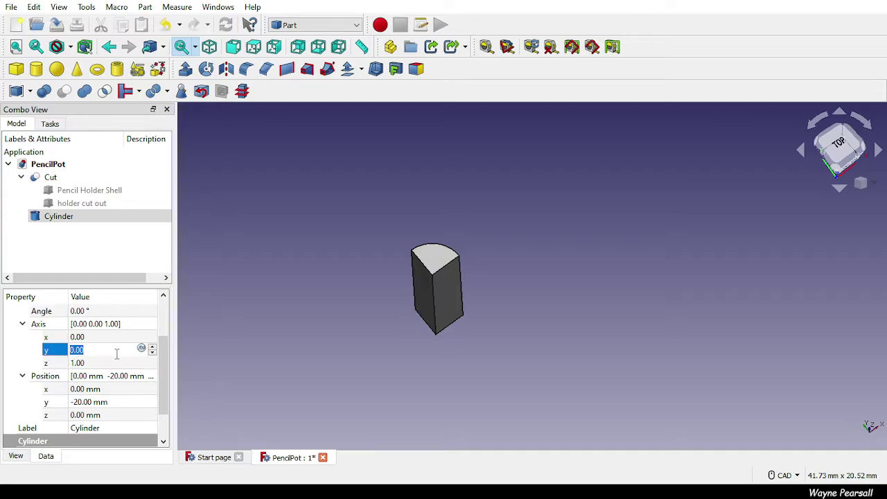
pyautogui.write('1')
pyautogui.press('Return')
# Remove Z from the cylinder's rotation axis by setting the axis z component to 0.
pyautogui.press('Down')
pyautogui.click(118, 360)
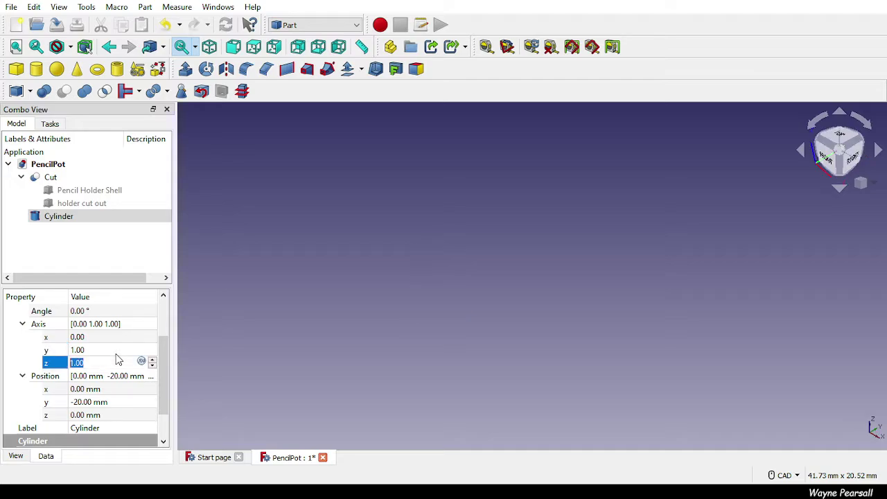
pyautogui.scroll(-3, 314, 318)
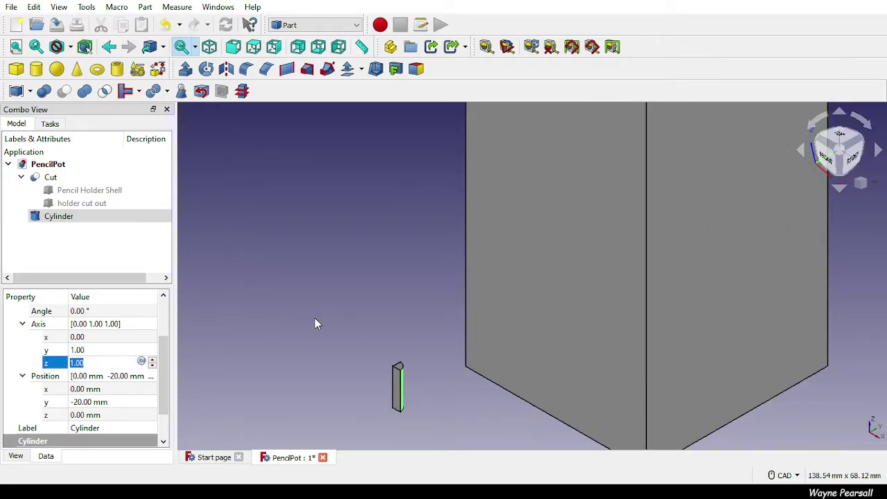
pyautogui.moveTo(381, 350); pyautogui.dragTo(544, 347, button='middle')
pyautogui.click(85, 351)
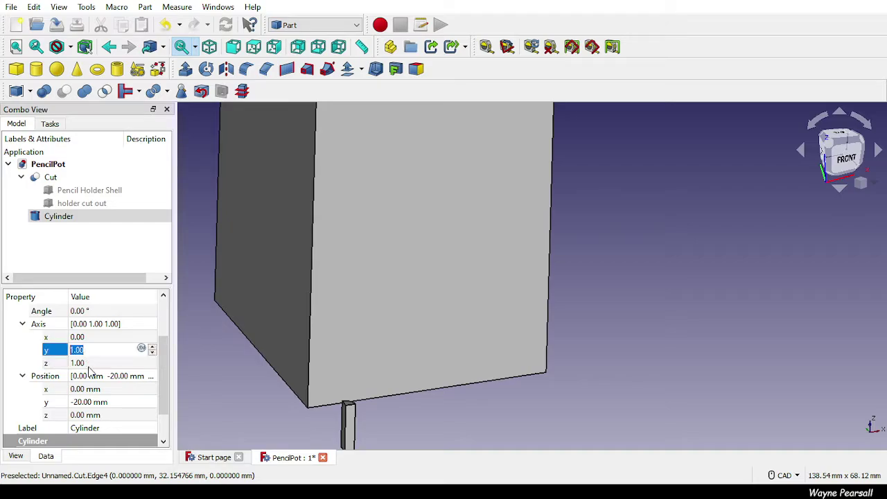
pyautogui.click(93, 366)
pyautogui.click(95, 363)
pyautogui.write('0')
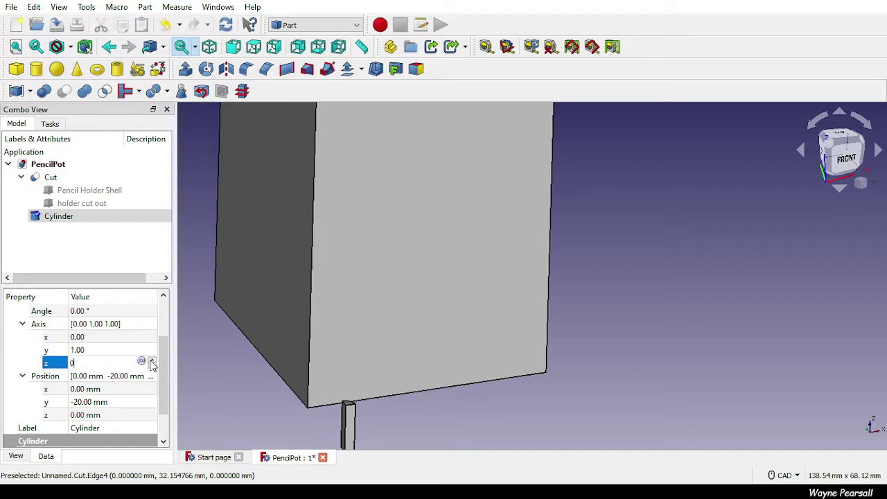
pyautogui.press('Return')
# Make X the cylinder's rotation axis by setting the axis x component to 1 and the y component to 0.
pyautogui.click(74, 338)
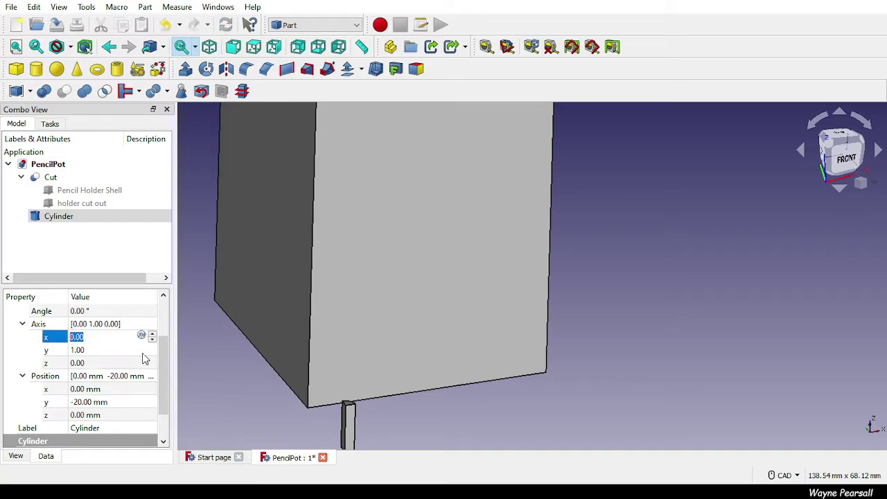
pyautogui.write('1')
pyautogui.press('Return')
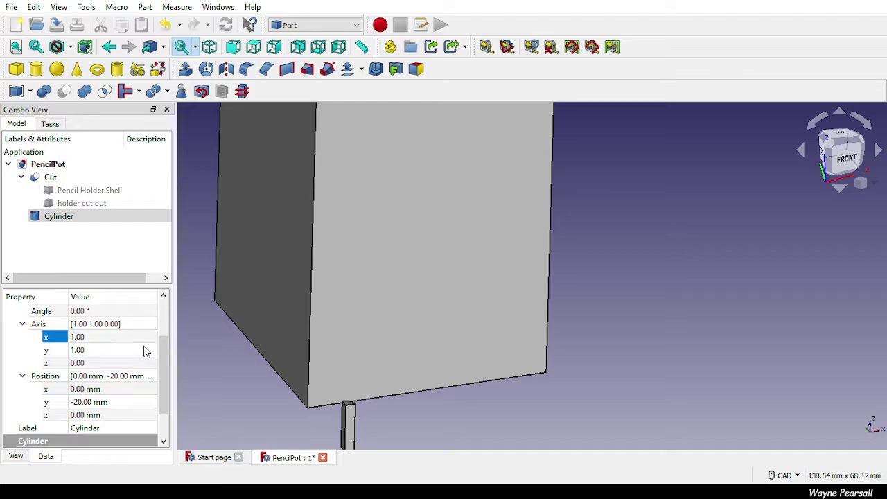
pyautogui.press('Down')
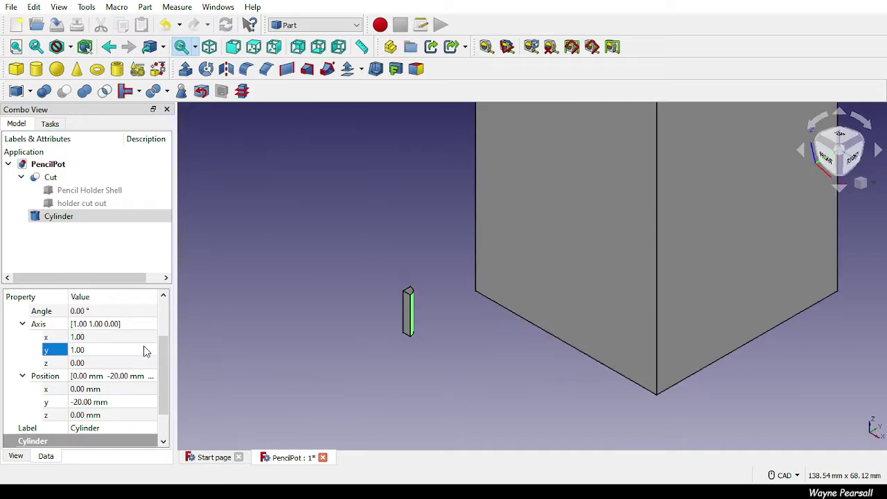
pyautogui.click(145, 350)
pyautogui.write('0')
pyautogui.press('Return')
pyautogui.click(280, 307)
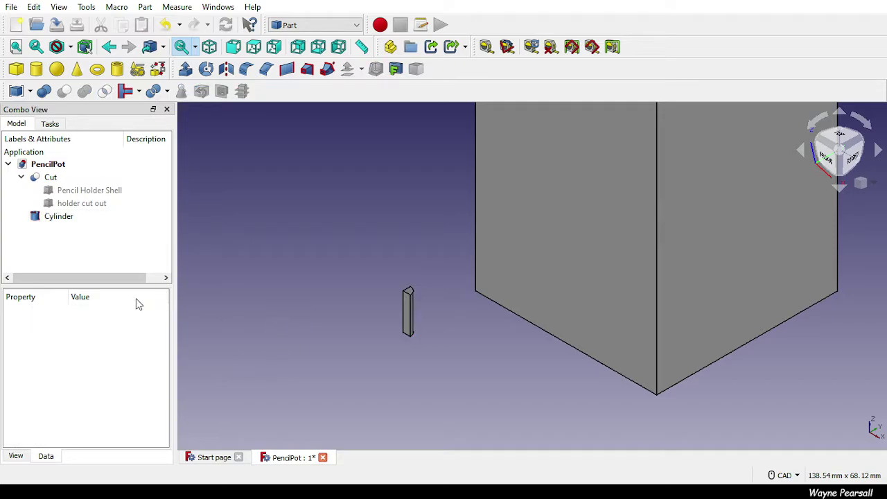
# Lay the quarter cylinder down by rotating it about the X axis with a placement angle of 90°.
pyautogui.click(410, 313)
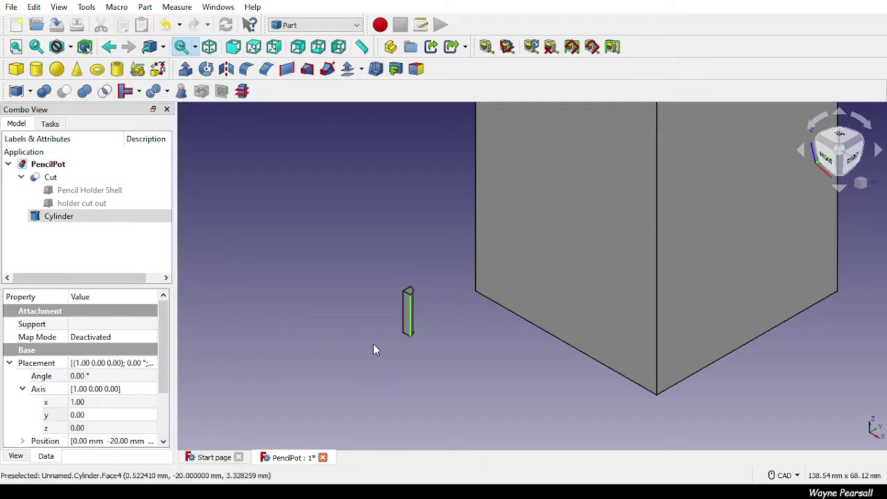
pyautogui.click(82, 376)
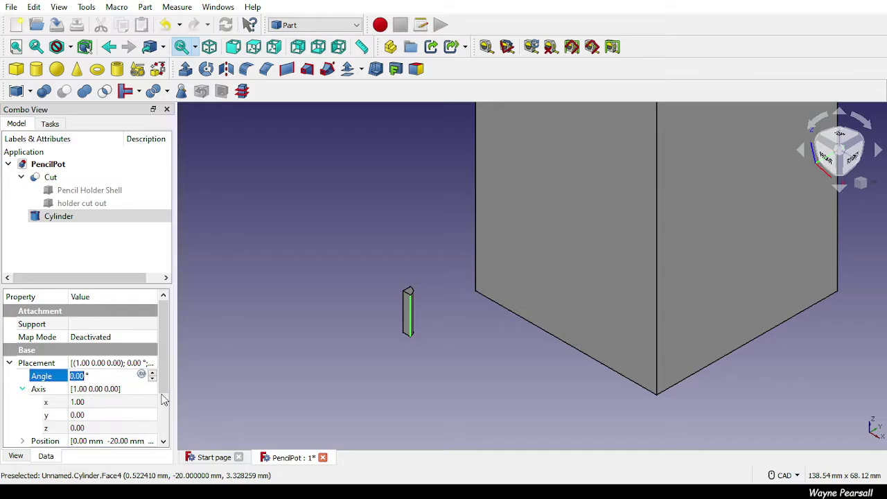
pyautogui.write('90')
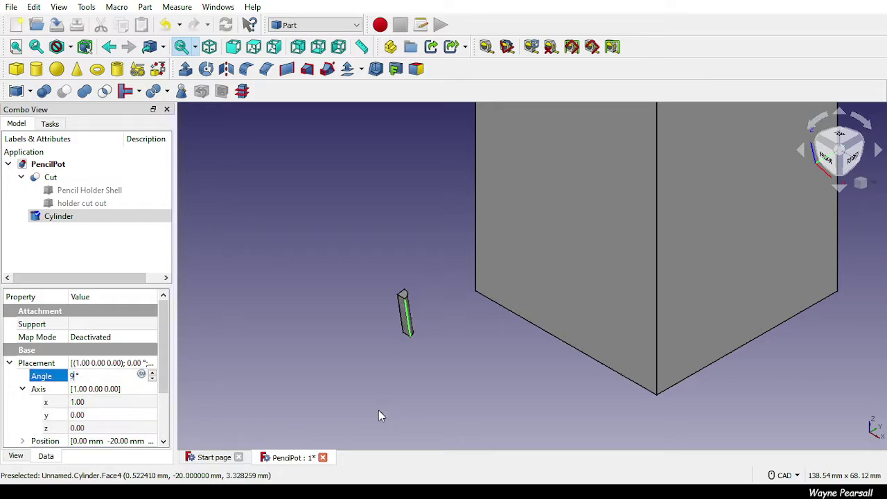
pyautogui.press('Return')
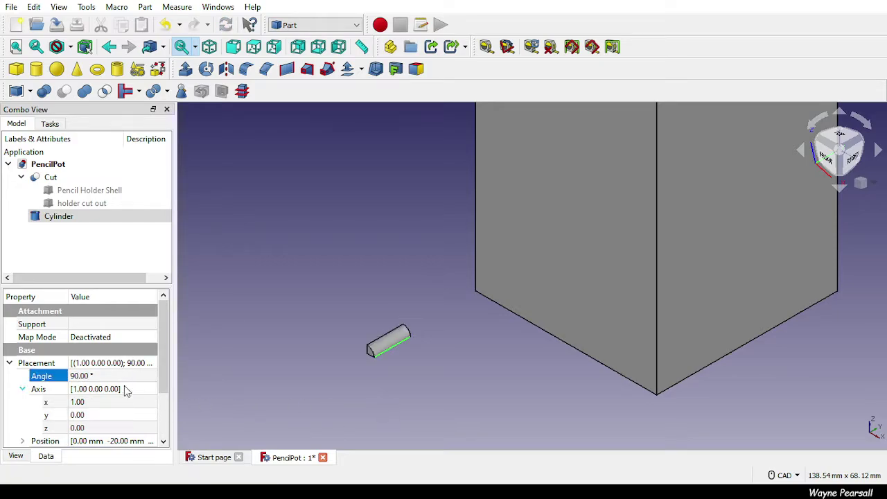
# Make Y the cylinder's rotation axis by setting the axis x component to 0 and the y component to 1.
pyautogui.click(411, 355)
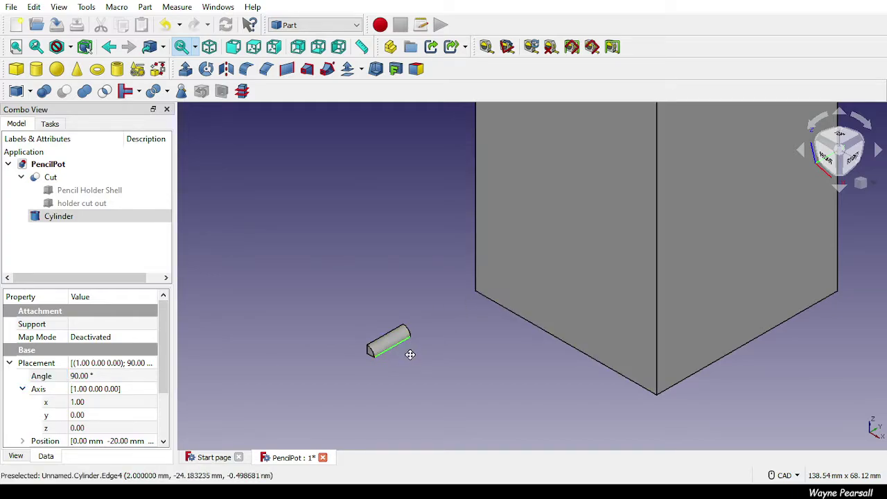
pyautogui.moveTo(410, 354); pyautogui.dragTo(201, 368, button='middle')
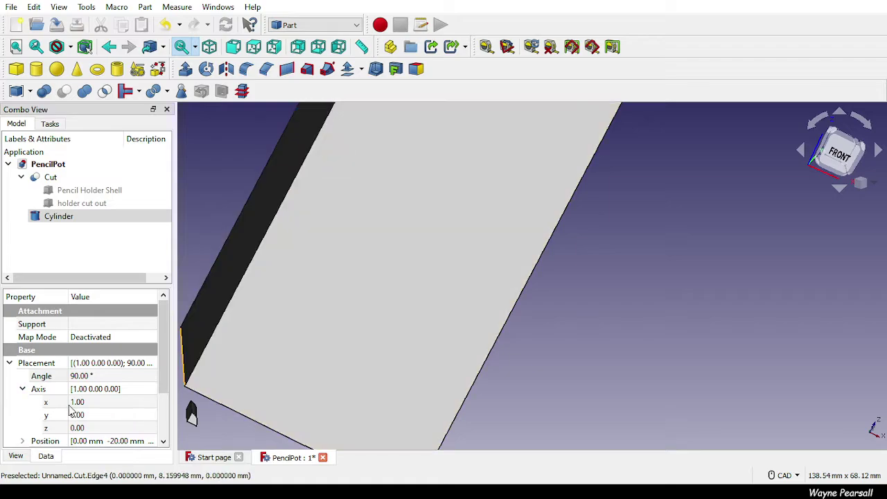
pyautogui.click(75, 403)
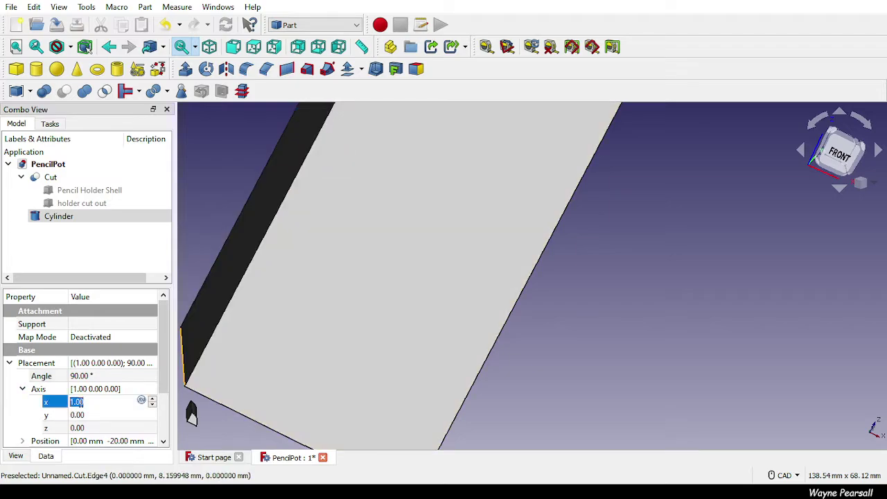
pyautogui.write('0')
pyautogui.press('Return')
pyautogui.click(79, 415)
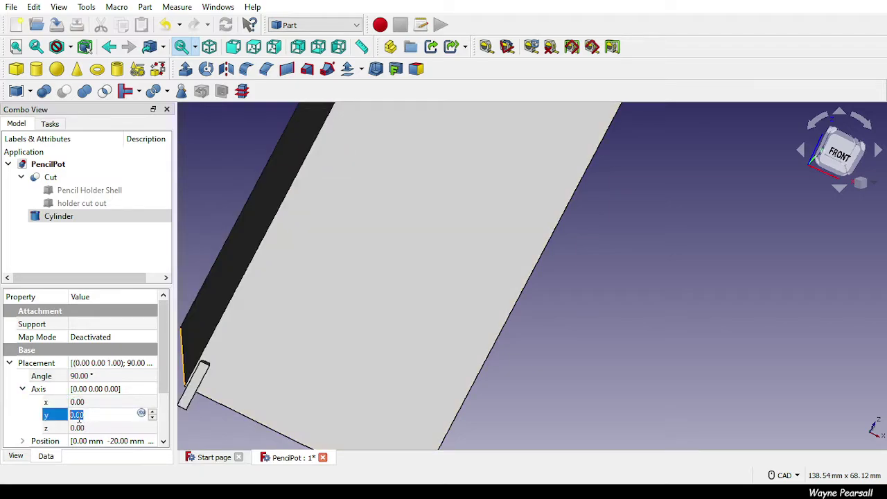
pyautogui.write('1')
pyautogui.press('Return')
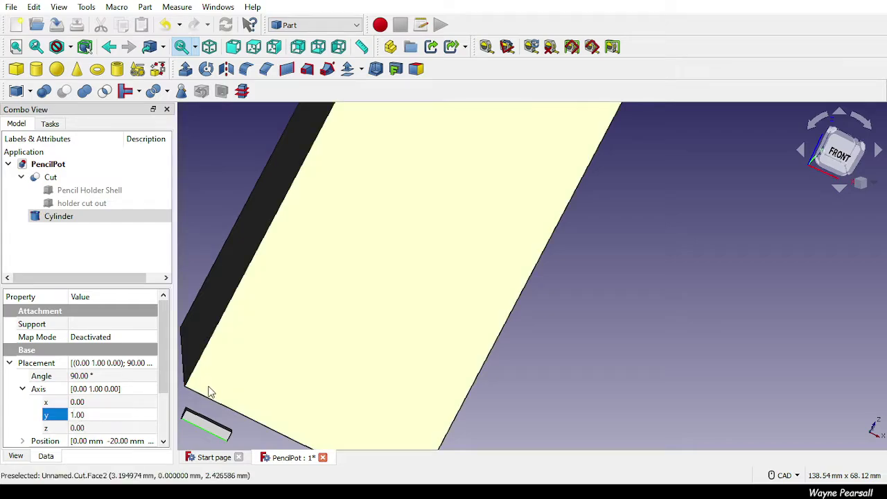
# Turn the quarter cylinder into a full one by setting its sweep angle to 360°.
pyautogui.moveTo(224, 363); pyautogui.dragTo(443, 317, button='middle')
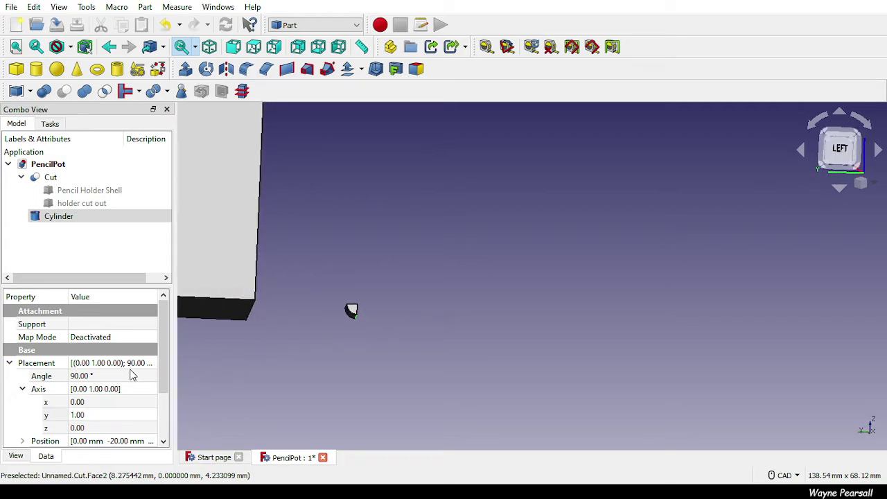
pyautogui.moveTo(158, 373); pyautogui.dragTo(166, 452)
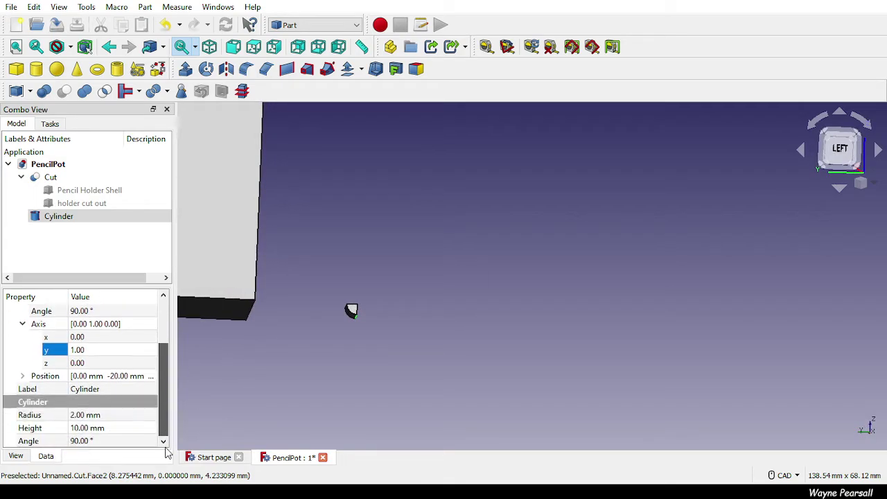
pyautogui.click(90, 441)
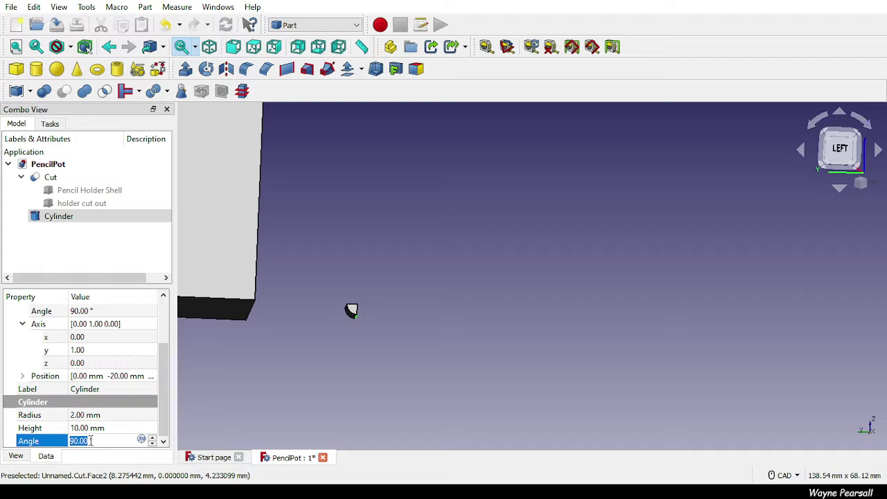
pyautogui.write('360')
pyautogui.press('Return')
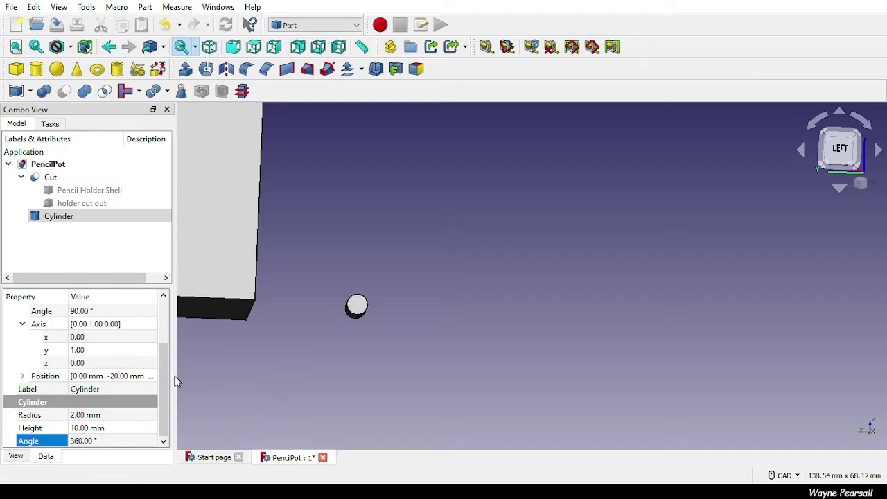
# Make Z the cylinder's rotation axis by setting the axis z component to 1 and the y component to 0.
pyautogui.click(90, 363)
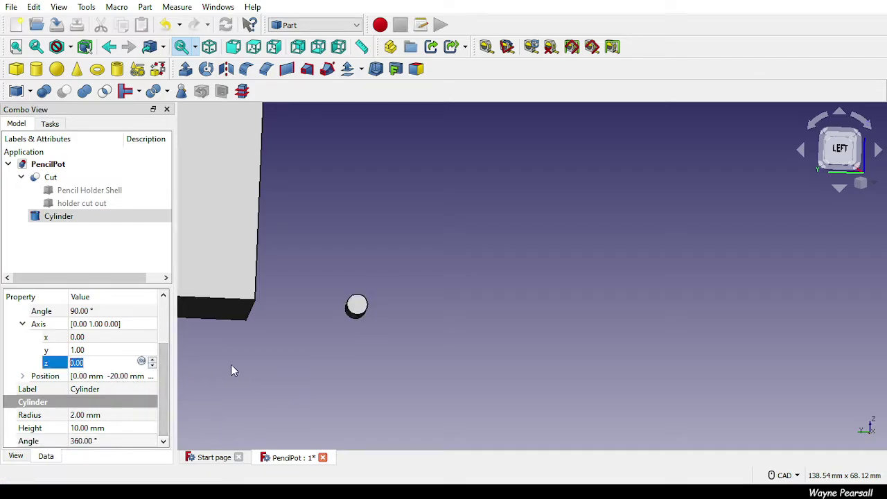
pyautogui.write('1')
pyautogui.press('Return')
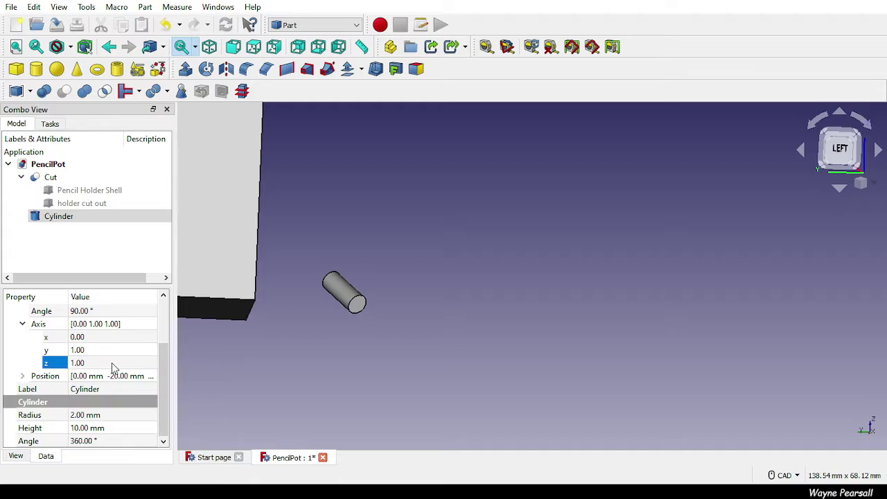
pyautogui.click(81, 346)
pyautogui.write('0')
pyautogui.press('Return')
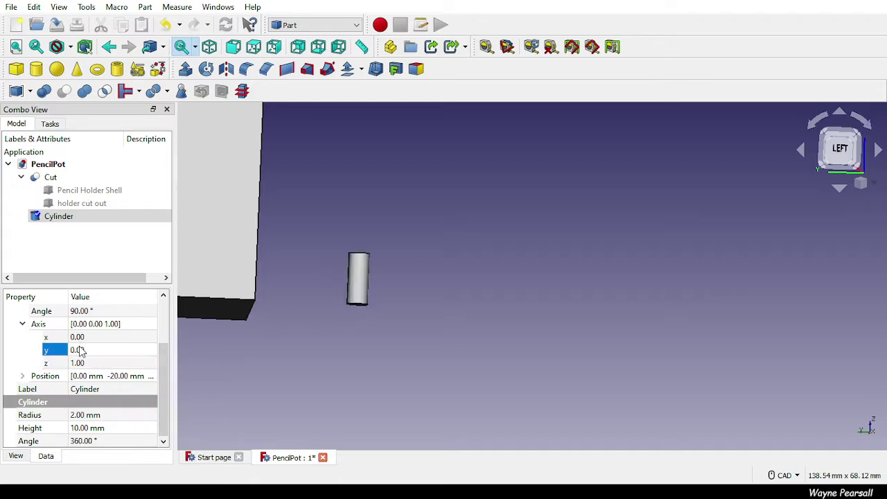
# Rotate the full cylinder about X again by setting the axis x component to 1 and the z component to 0.
pyautogui.moveTo(386, 355); pyautogui.dragTo(281, 279, button='middle')
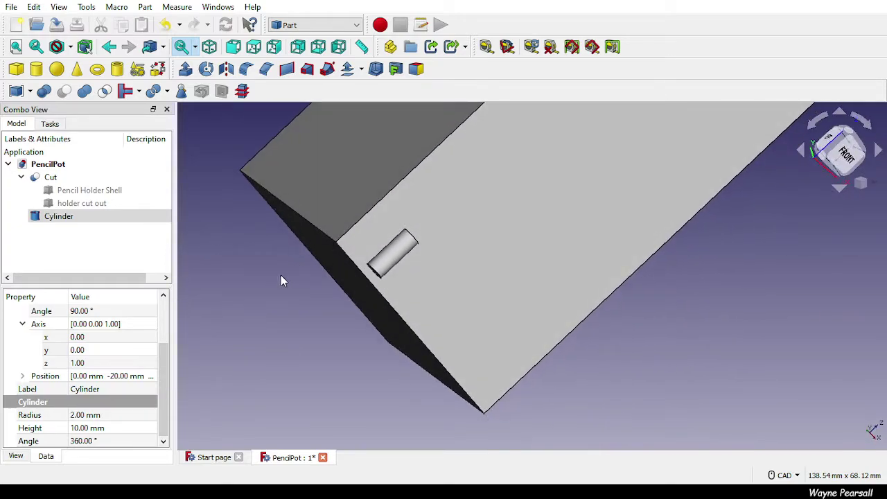
pyautogui.click(94, 337)
pyautogui.write('1')
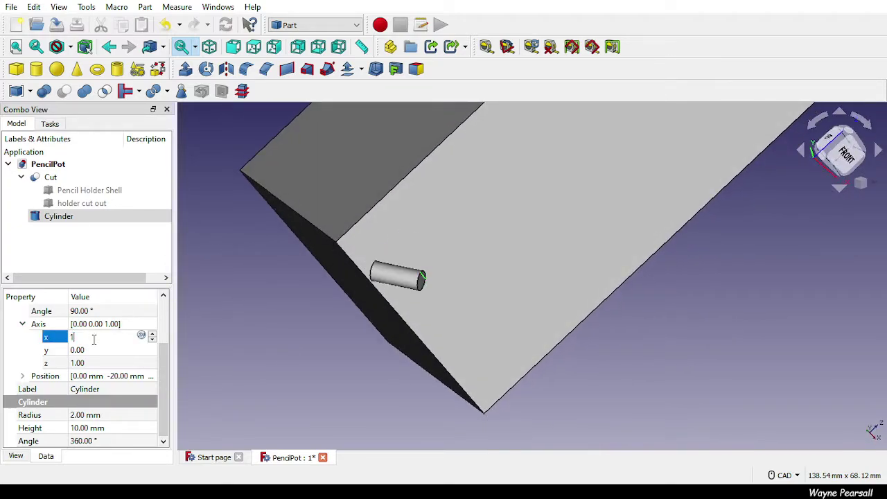
pyautogui.press('Return')
pyautogui.click(88, 364)
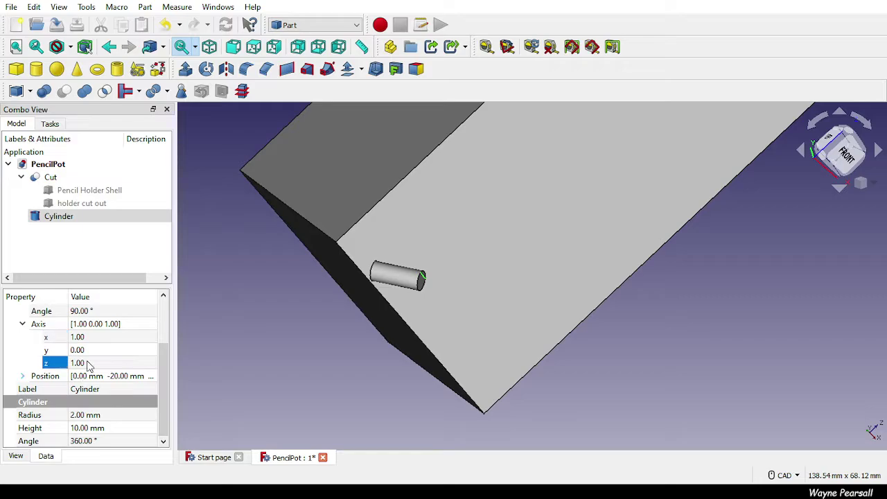
pyautogui.write('0')
pyautogui.press('Return')
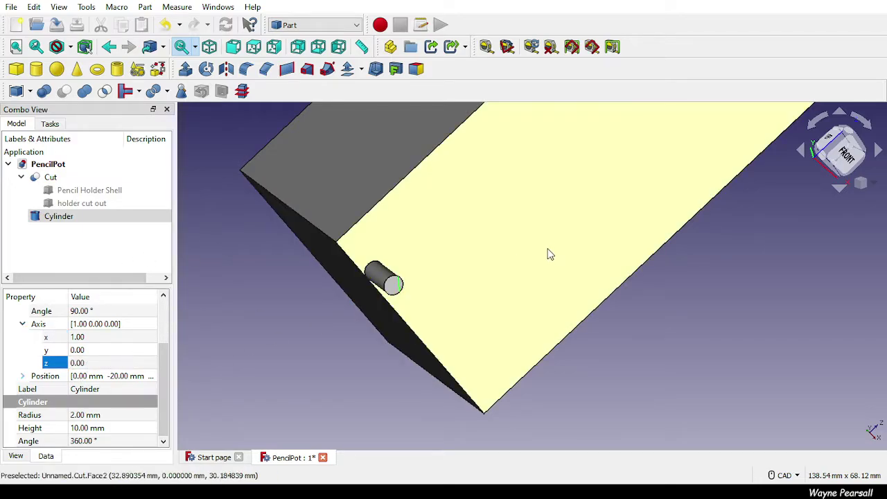
# Move the cylinder to the box's lower front corner by setting its y position to 0 mm.
pyautogui.moveTo(548, 254); pyautogui.dragTo(425, 233, button='middle')
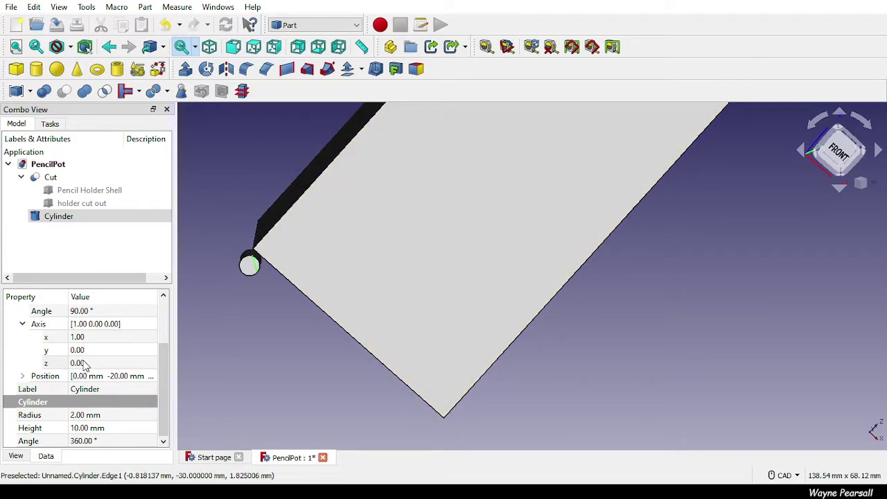
pyautogui.click(272, 312)
pyautogui.moveTo(288, 365); pyautogui.dragTo(420, 337, button='middle')
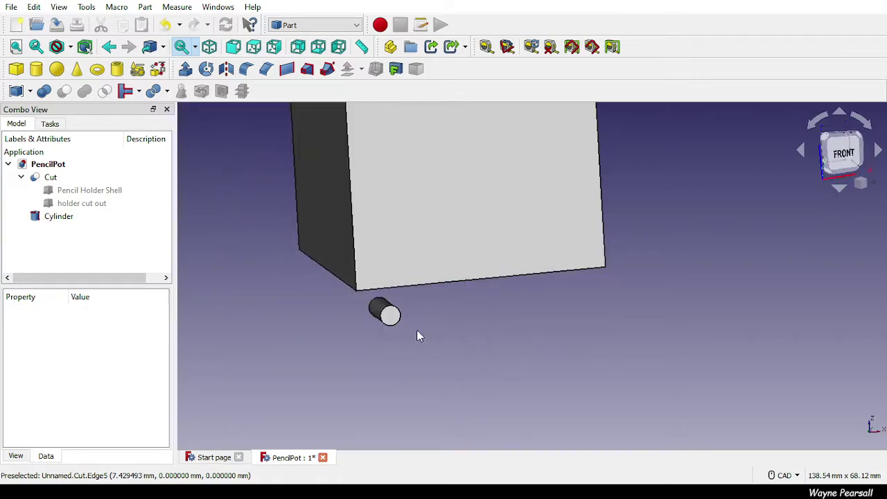
pyautogui.click(387, 312)
pyautogui.scroll(-2, 129, 382)
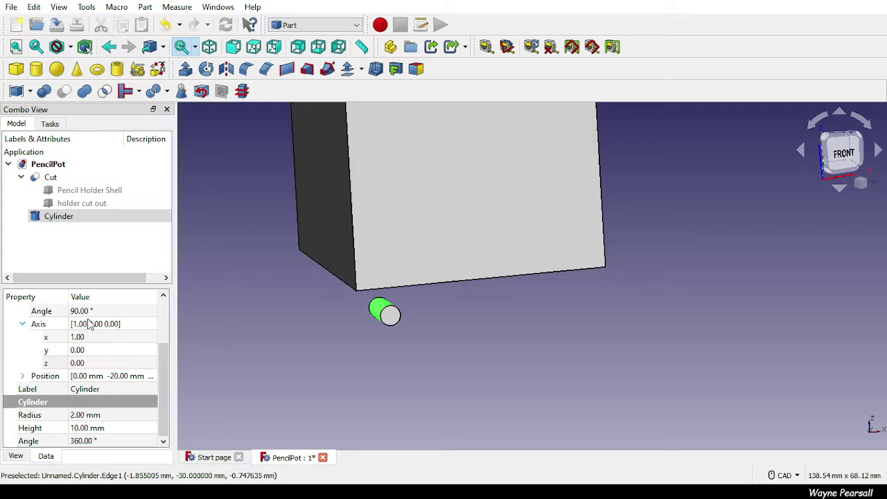
pyautogui.click(23, 376)
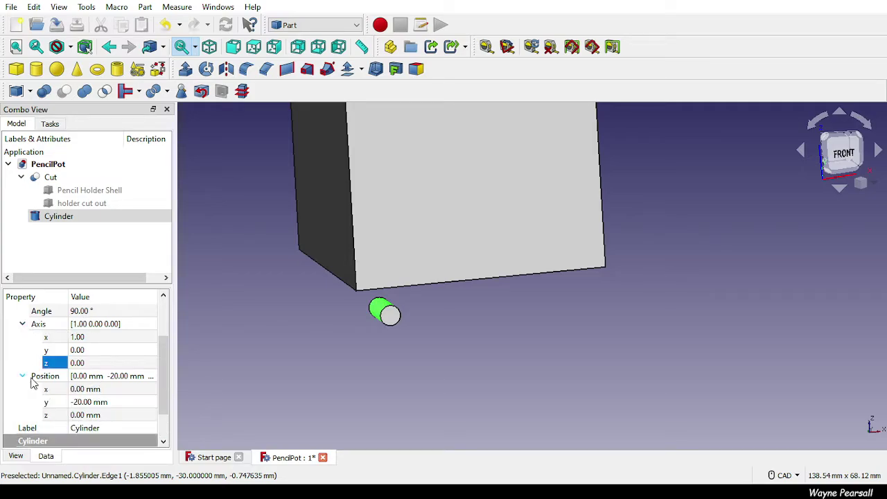
pyautogui.click(78, 402)
pyautogui.write('0')
pyautogui.press('Return')
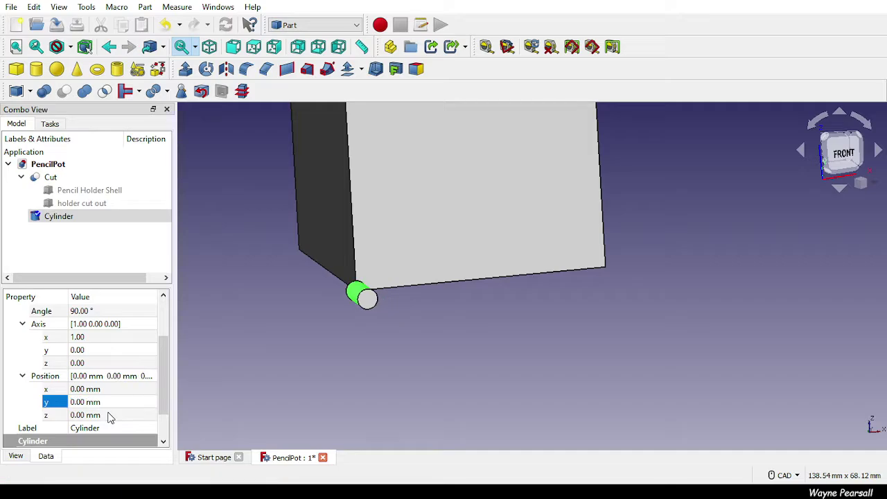
# Examine the cylinder's placement at the box corner from several sides and switch the 3D view to perspective projection.
pyautogui.moveTo(367, 344); pyautogui.dragTo(695, 244, button='middle')
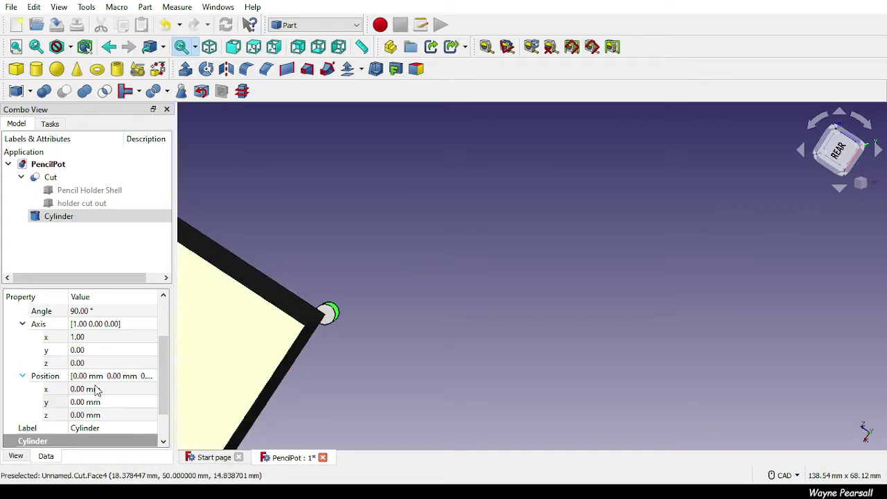
pyautogui.moveTo(369, 361); pyautogui.dragTo(254, 206, button='middle')
pyautogui.moveTo(652, 395); pyautogui.dragTo(647, 350, button='middle')
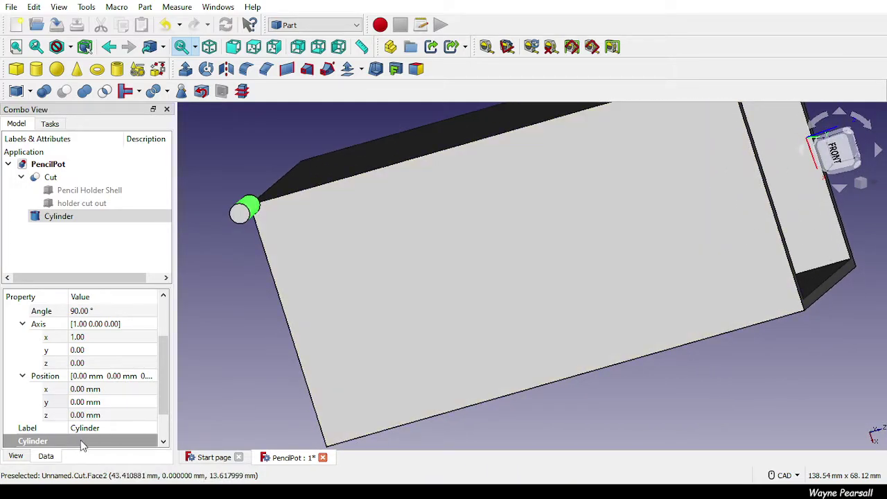
pyautogui.click(99, 402)
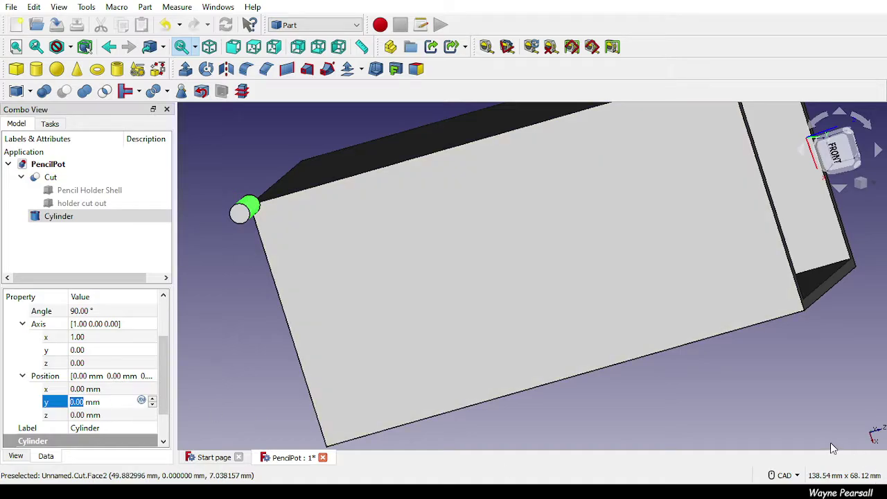
pyautogui.moveTo(830, 443); pyautogui.dragTo(784, 420, button='middle')
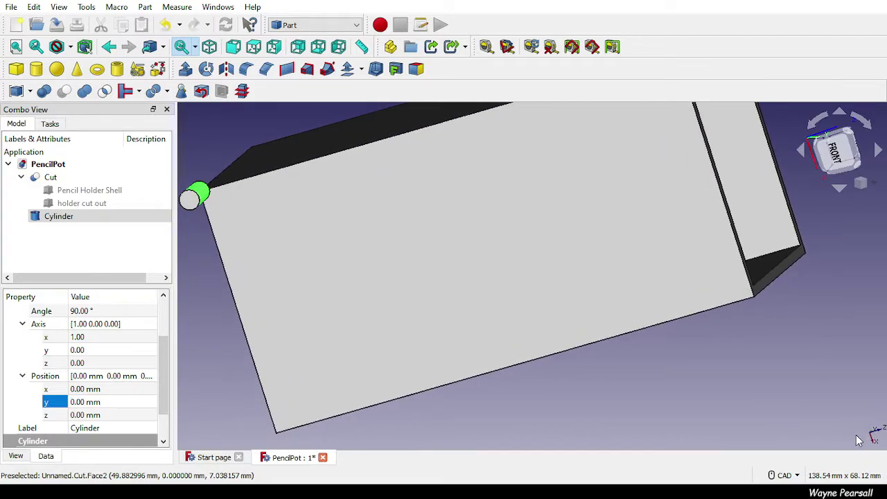
pyautogui.moveTo(775, 409); pyautogui.dragTo(882, 335, button='middle')
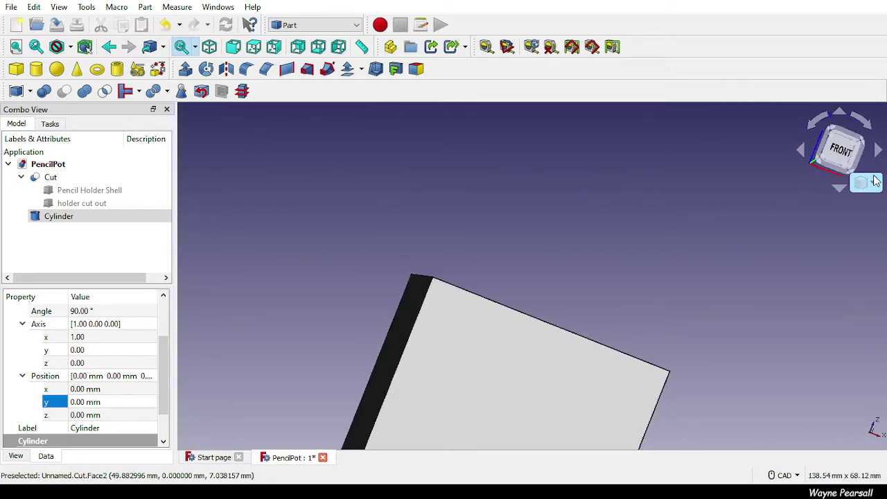
pyautogui.press('v')
pyautogui.press('p')
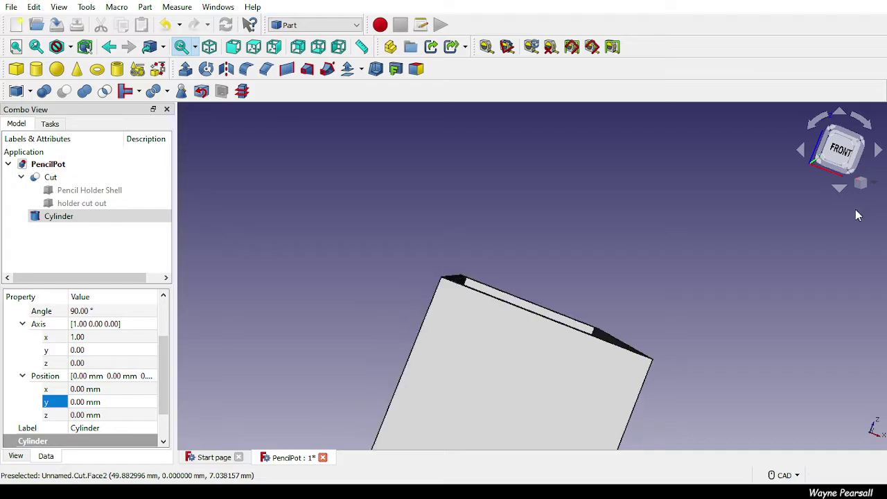
pyautogui.moveTo(756, 366); pyautogui.dragTo(675, 245, button='middle')
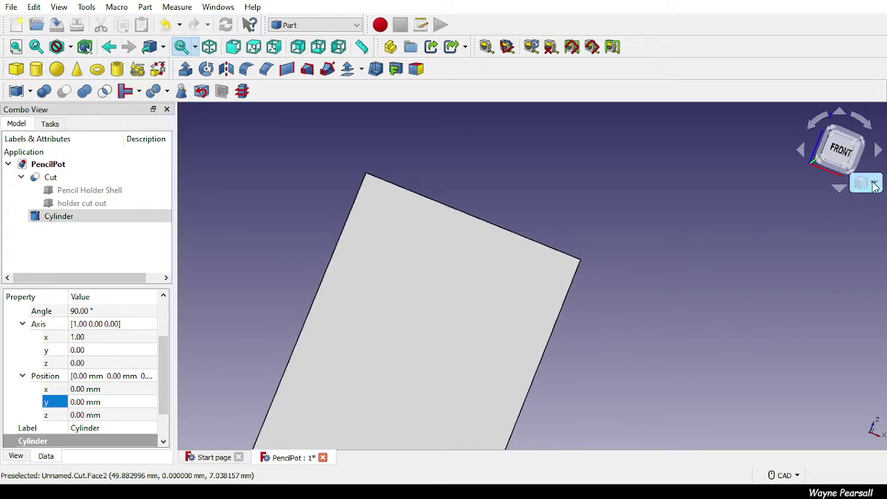
pyautogui.scroll(-3, 857, 244)
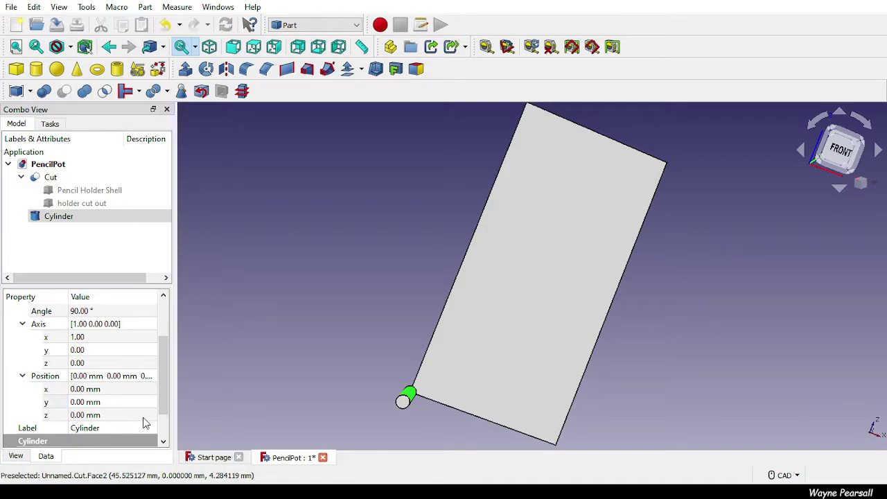
# Raise the cylinder to the box's mid-height by setting its z position with the expression 100 / 2.
pyautogui.click(110, 416)
pyautogui.click(142, 415)
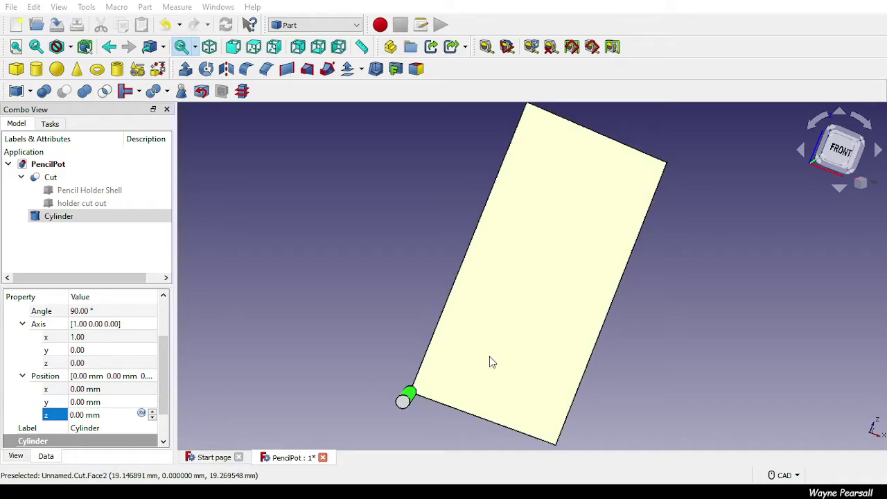
pyautogui.write('50')
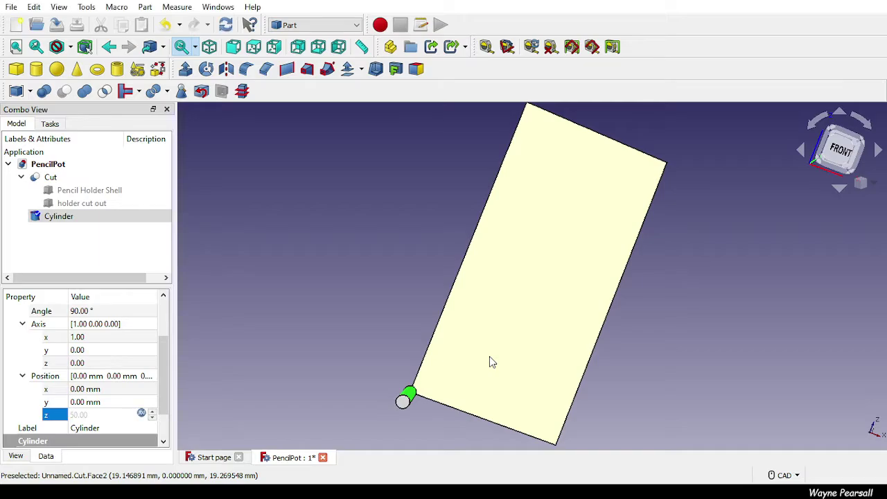
pyautogui.click(98, 406)
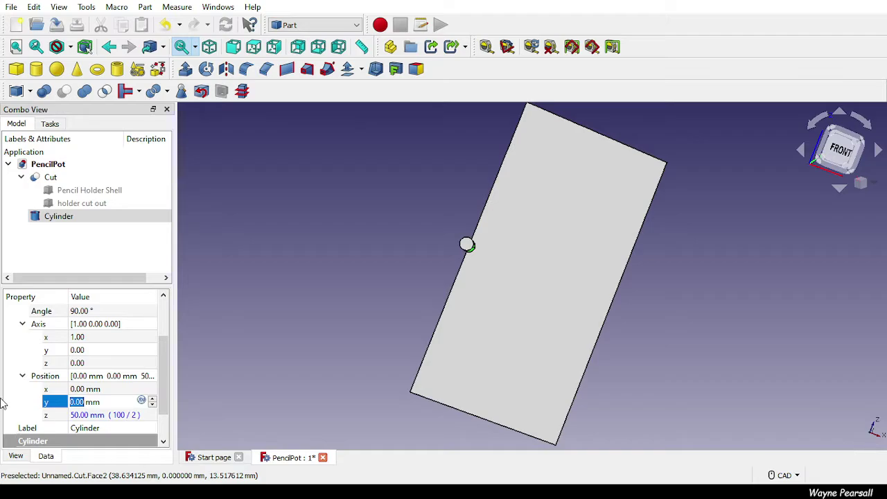
# Centre the cylinder across the box's front face by setting its x position with the expression 50 / 2.
pyautogui.click(125, 391)
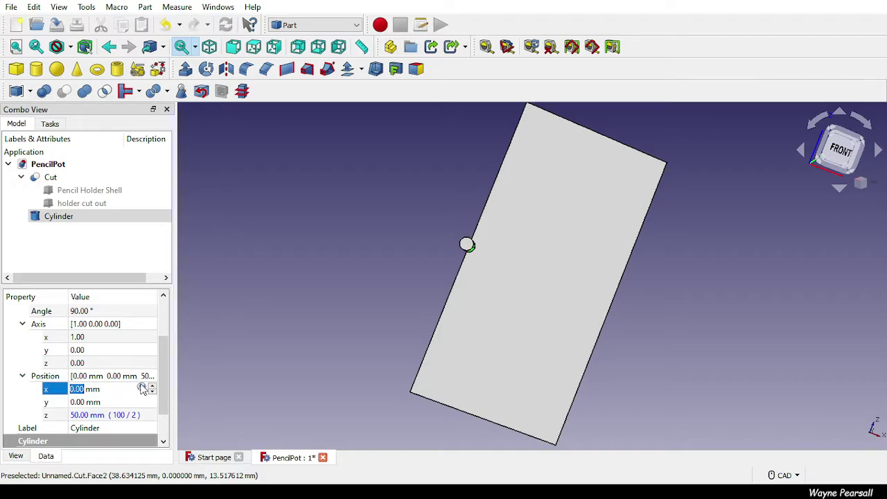
pyautogui.click(142, 389)
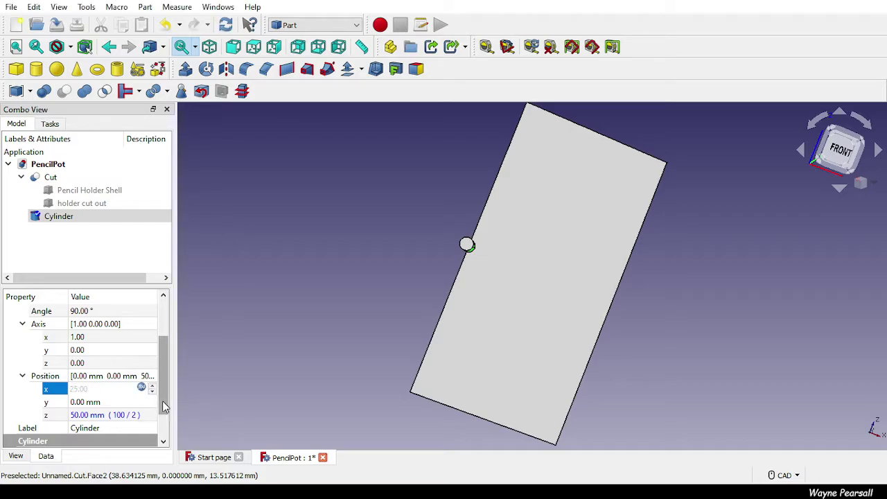
# Sink the cylinder into the pot's front wall by setting its y position to 2 mm.
pyautogui.click(127, 403)
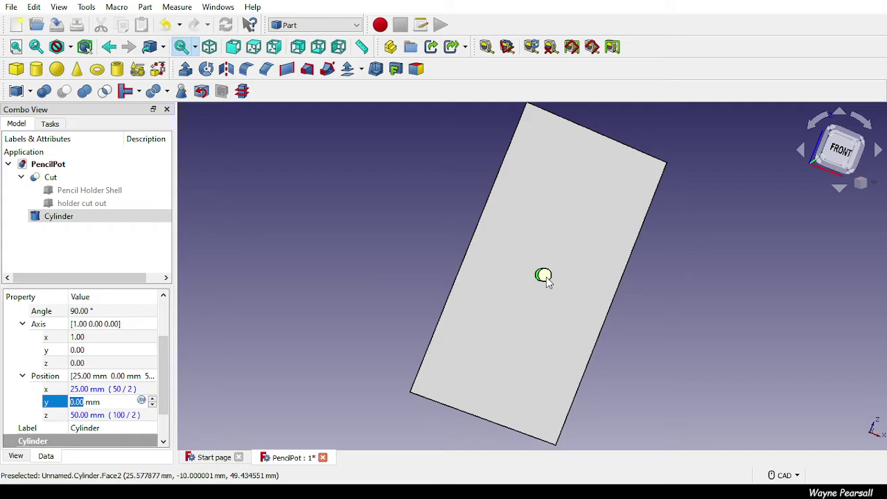
pyautogui.moveTo(343, 277); pyautogui.dragTo(458, 446, button='middle')
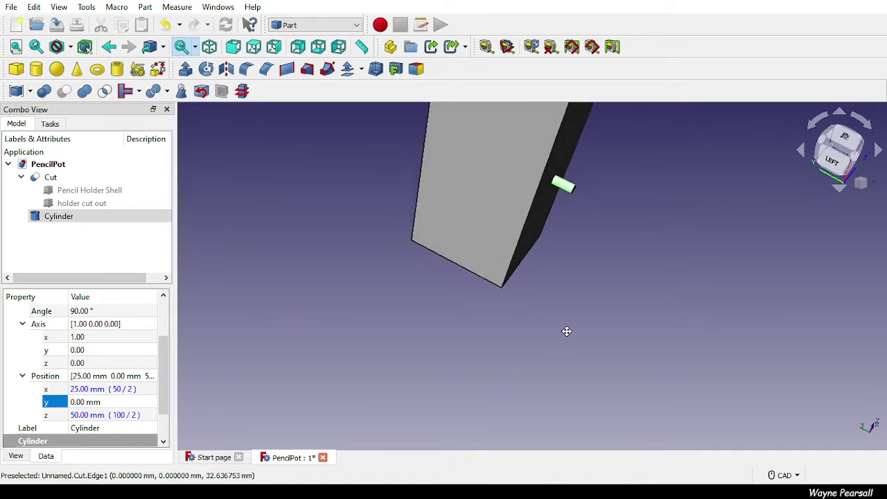
pyautogui.moveTo(566, 332); pyautogui.dragTo(370, 389, button='middle')
pyautogui.moveTo(507, 316)
pyautogui.mouseDown(button='middle')
pyautogui.moveTo(356, 388)
pyautogui.moveTo(358, 348)
pyautogui.mouseUp(button='middle')
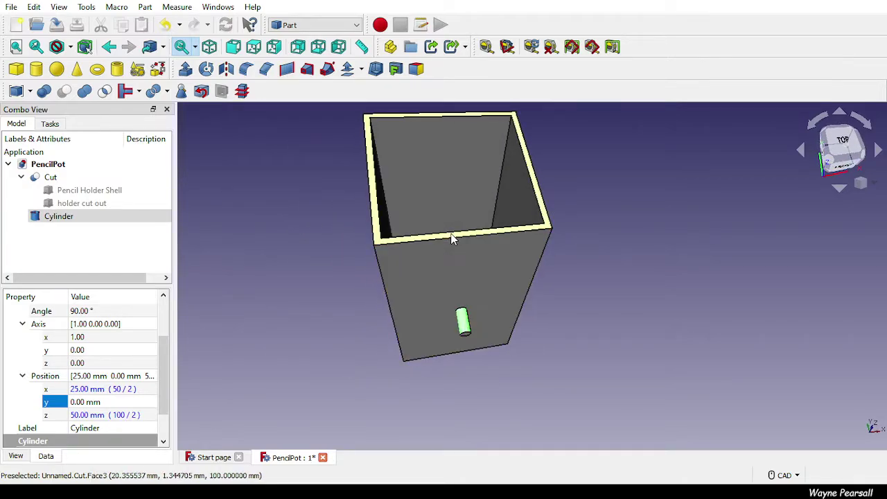
pyautogui.click(77, 403)
pyautogui.tripleClick(76, 403)
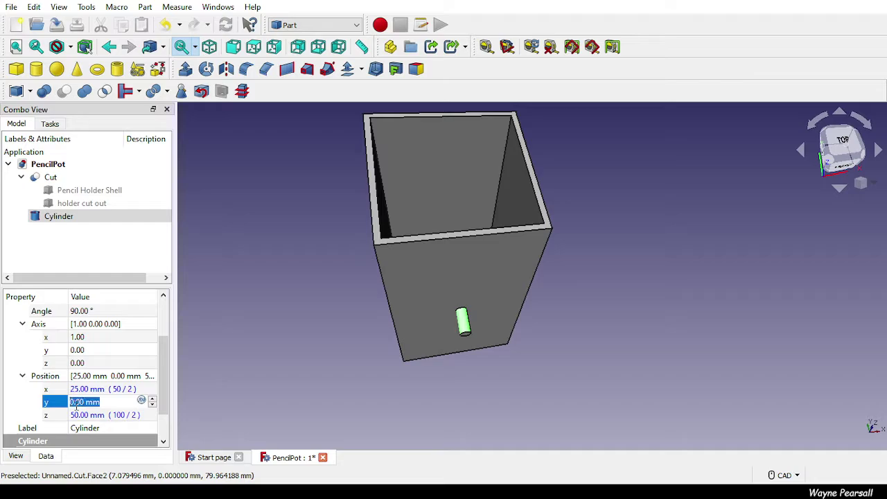
pyautogui.write('2')
pyautogui.press('Return')
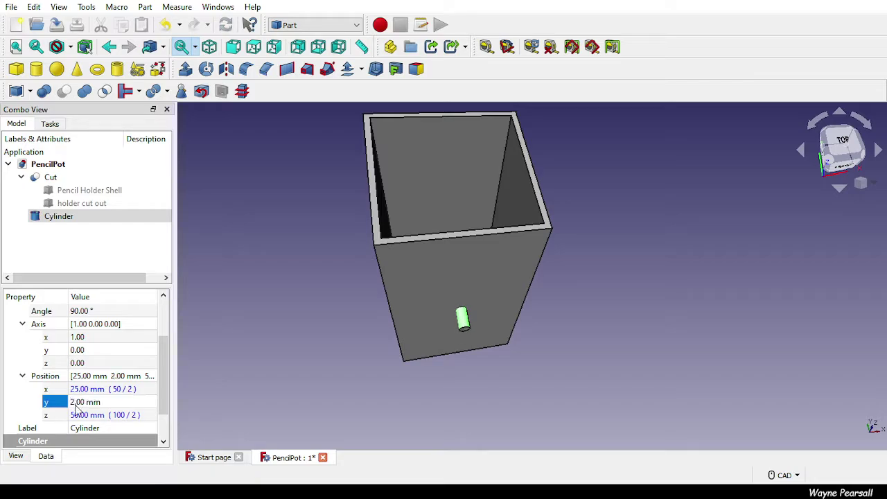
# Check the cylinder's end from inside the pot and set its radius to 5 mm.
pyautogui.moveTo(301, 312)
pyautogui.mouseDown(button='middle')
pyautogui.moveTo(315, 358)
pyautogui.moveTo(477, 366)
pyautogui.moveTo(606, 410)
pyautogui.moveTo(506, 314)
pyautogui.moveTo(648, 311)
pyautogui.moveTo(612, 310)
pyautogui.mouseUp(button='middle')
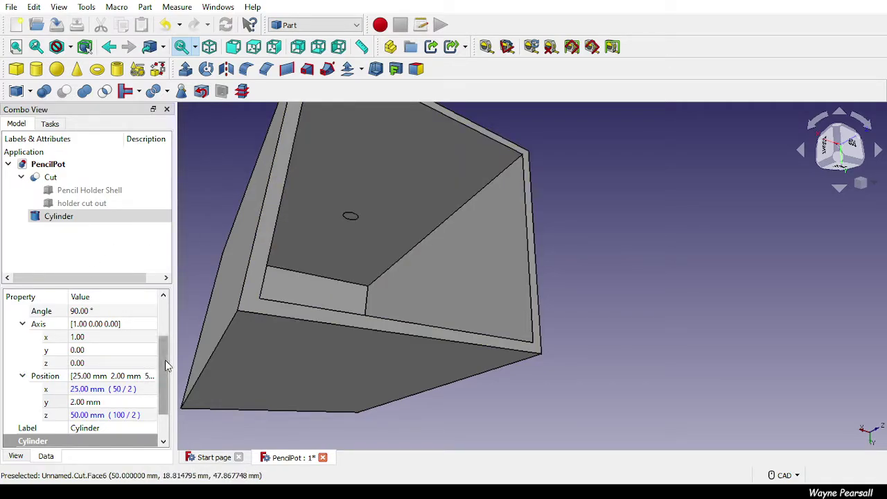
pyautogui.scroll(-1, 165, 360)
pyautogui.click(76, 415)
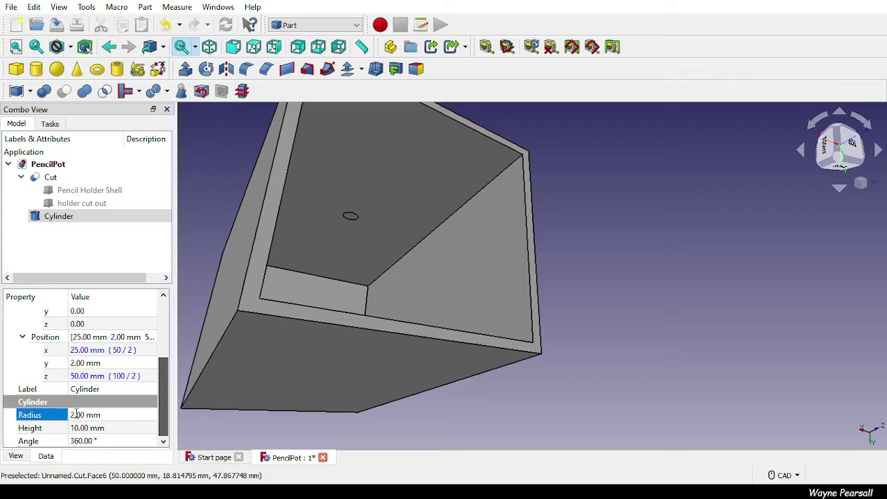
pyautogui.click(76, 414)
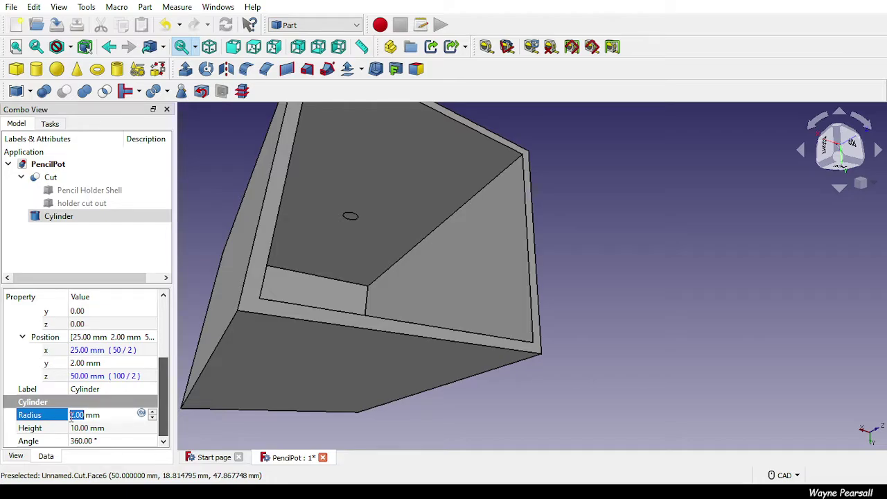
pyautogui.write('5')
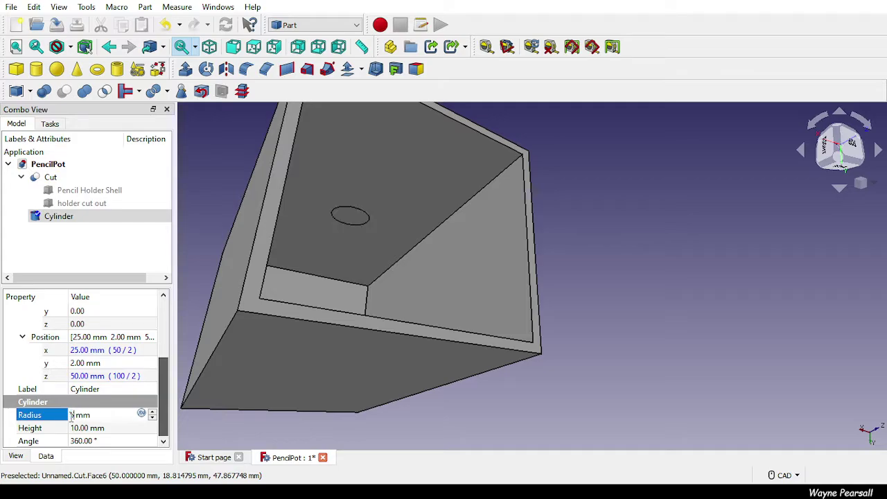
pyautogui.press('Return')
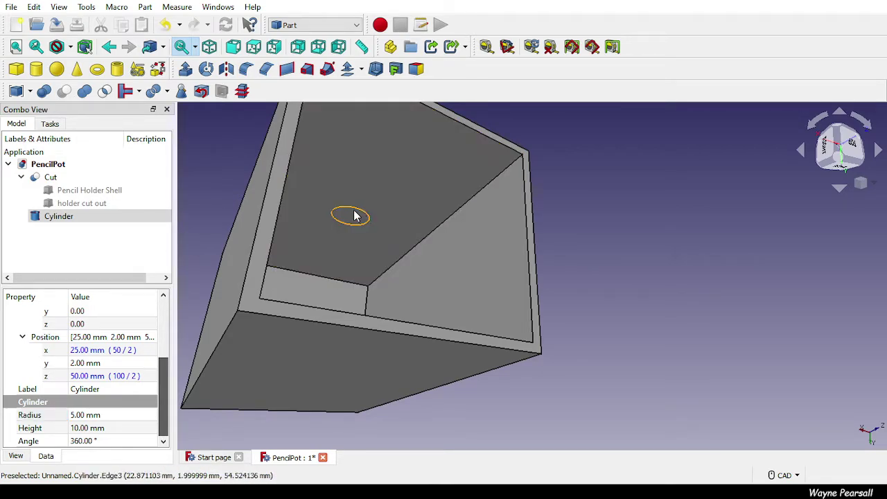
# Shorten the cylinder to the wall's thickness by setting its height to 2 mm.
pyautogui.click(319, 263)
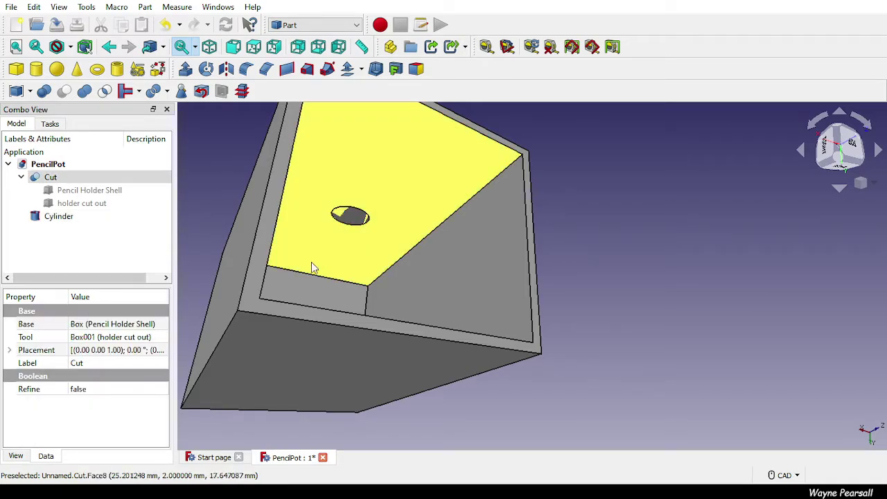
pyautogui.click(353, 219)
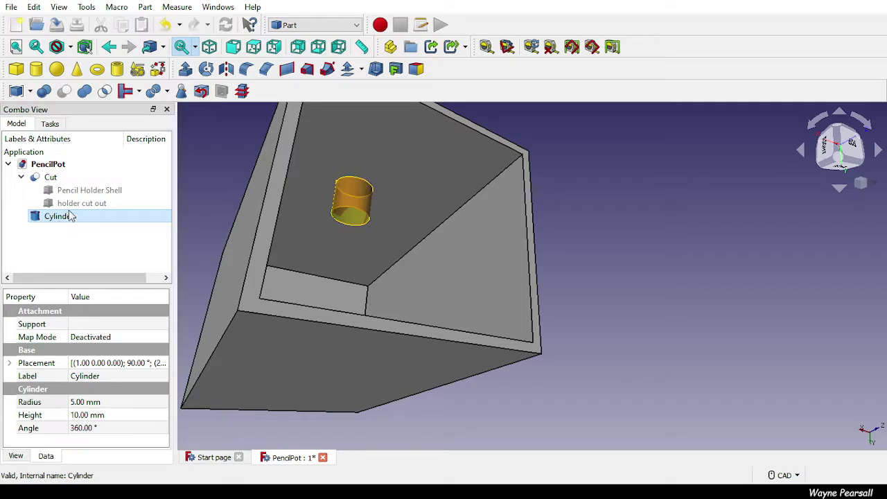
pyautogui.click(79, 415)
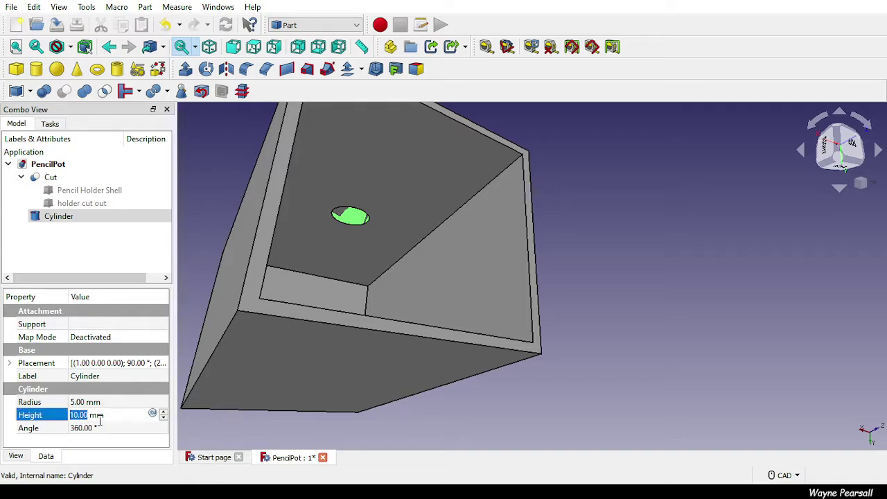
pyautogui.write('2')
pyautogui.press('Return')
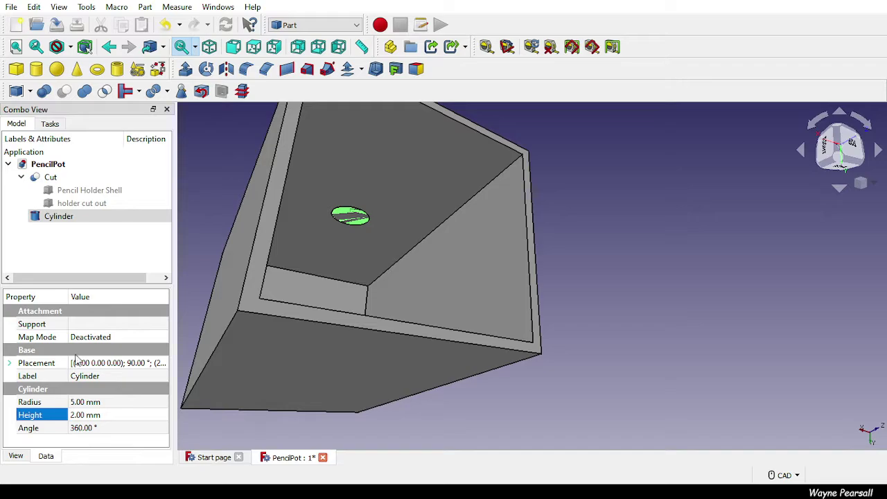
# Rename the cylinder as nose.
pyautogui.click(53, 223)
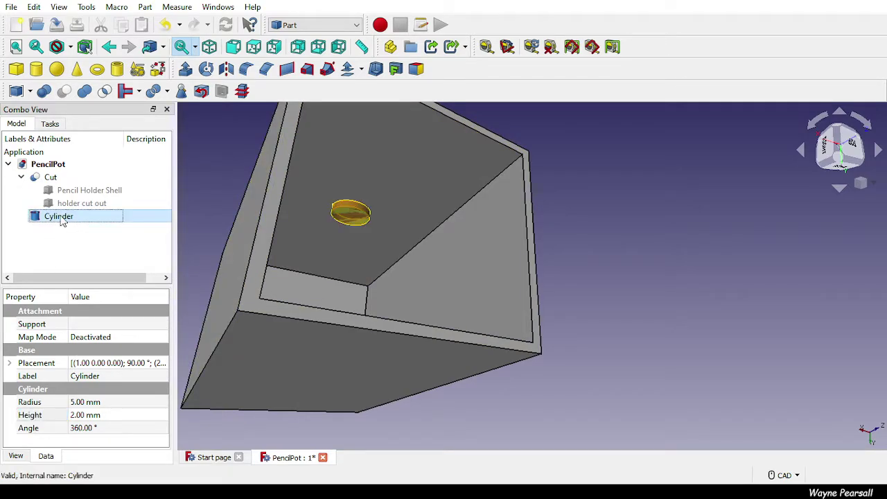
pyautogui.click(61, 217)
pyautogui.write('nose')
pyautogui.press('Return')
# Show the model from the front and make two copies of the nose cylinder.
pyautogui.middleClick(733, 240)
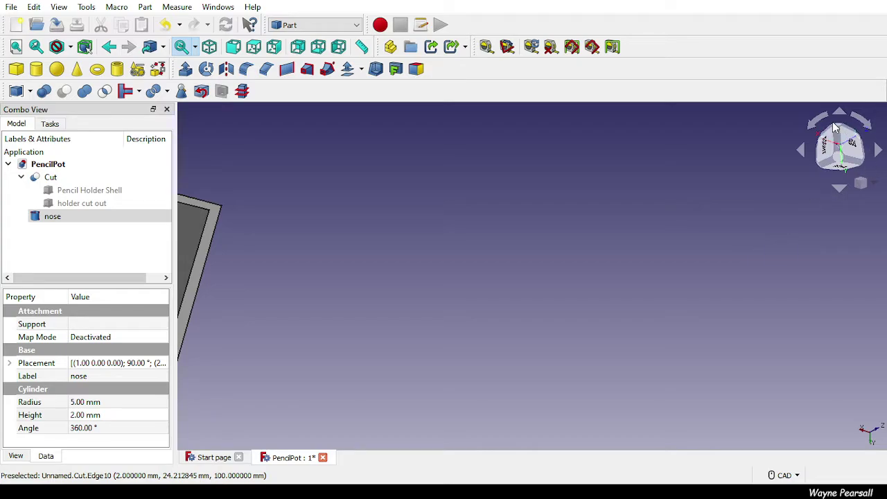
pyautogui.click(845, 130)
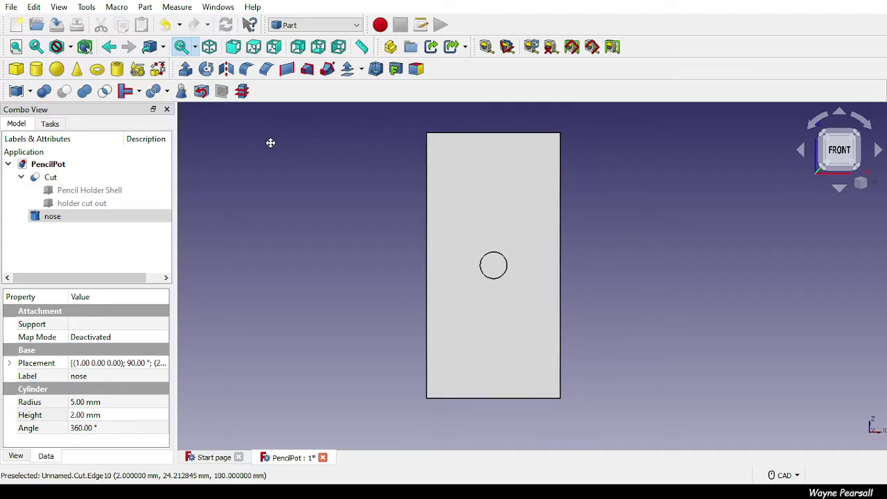
pyautogui.click(53, 217)
pyautogui.hotkey('ctrl', 'c')
pyautogui.hotkey('ctrl', 'v')
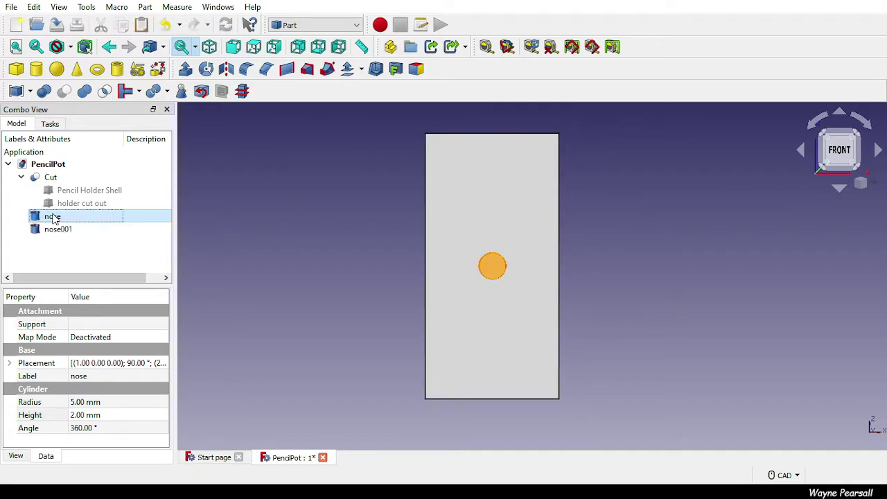
pyautogui.hotkey('ctrl', 'v')
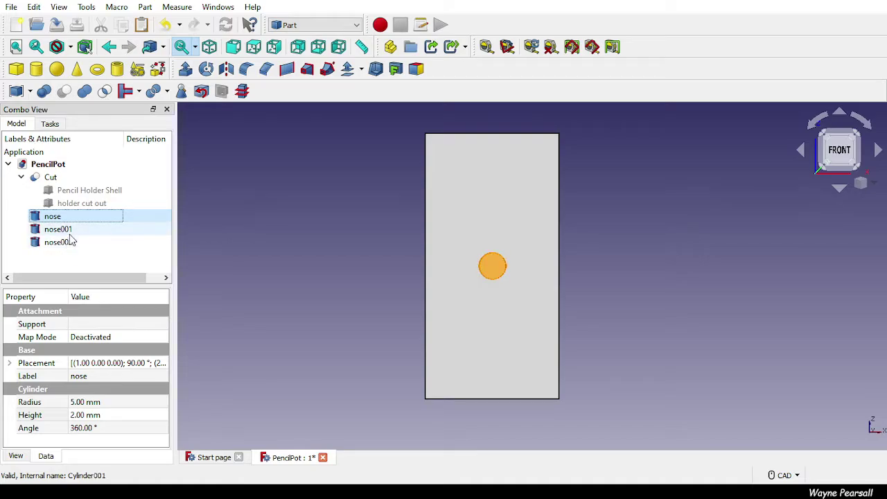
# Rename the first copy of the nose cylinder as leye.
pyautogui.click(67, 230)
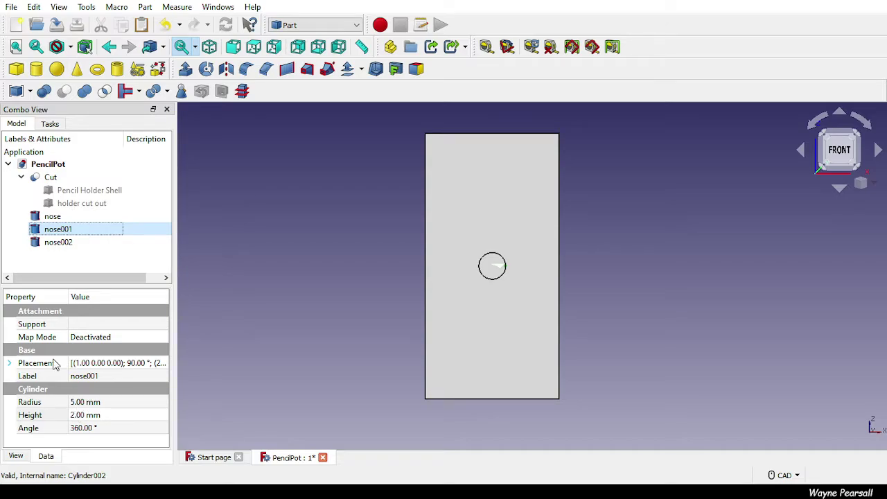
pyautogui.click(10, 363)
pyautogui.click(82, 233)
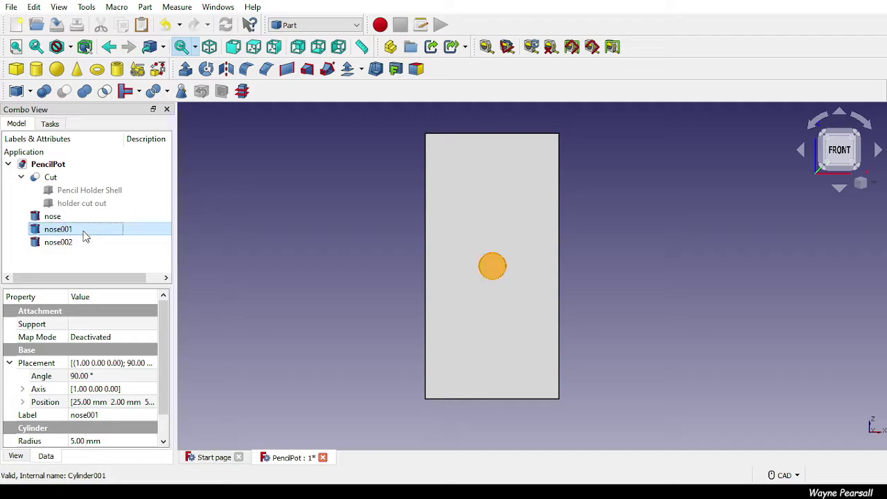
pyautogui.click(74, 230)
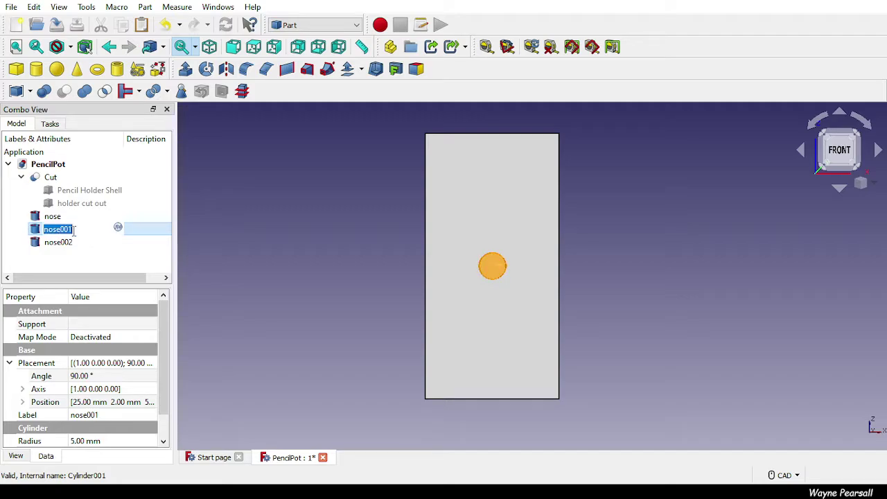
pyautogui.write('eyeye')
pyautogui.press('Return')
# Rename the second copy of the nose cylinder as reye.
pyautogui.click(64, 242)
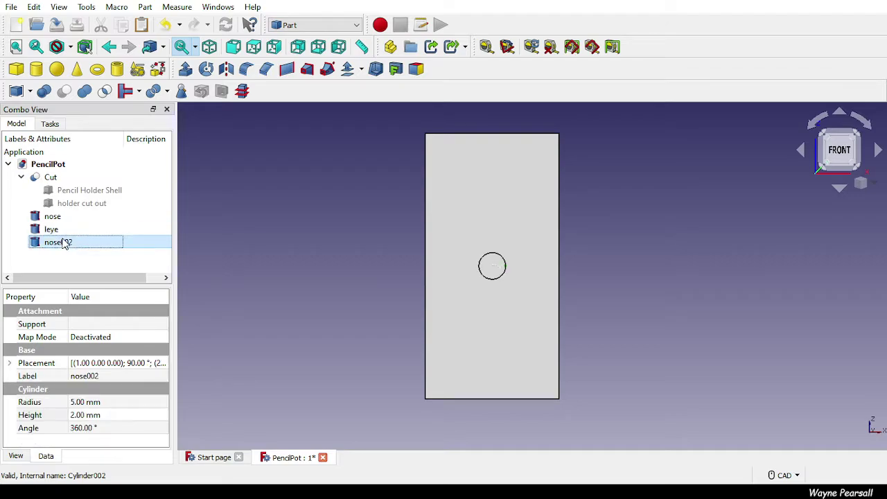
pyautogui.click(64, 242)
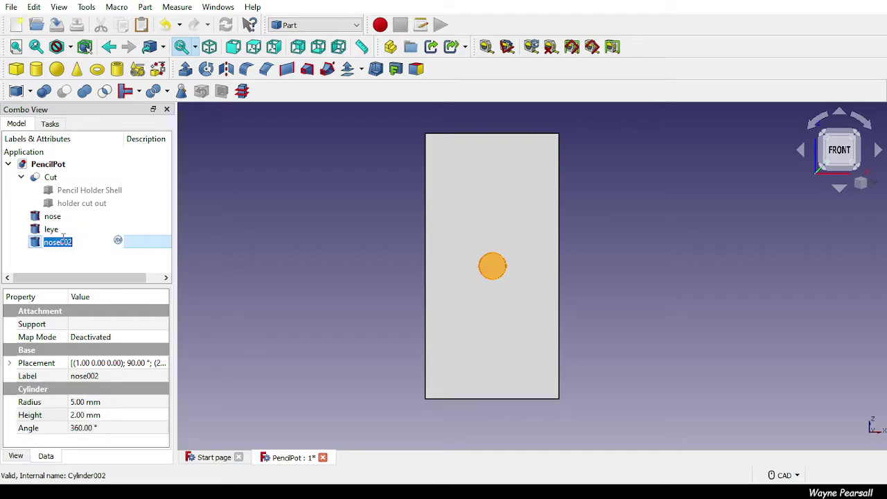
pyautogui.write('reye')
pyautogui.press('Return')
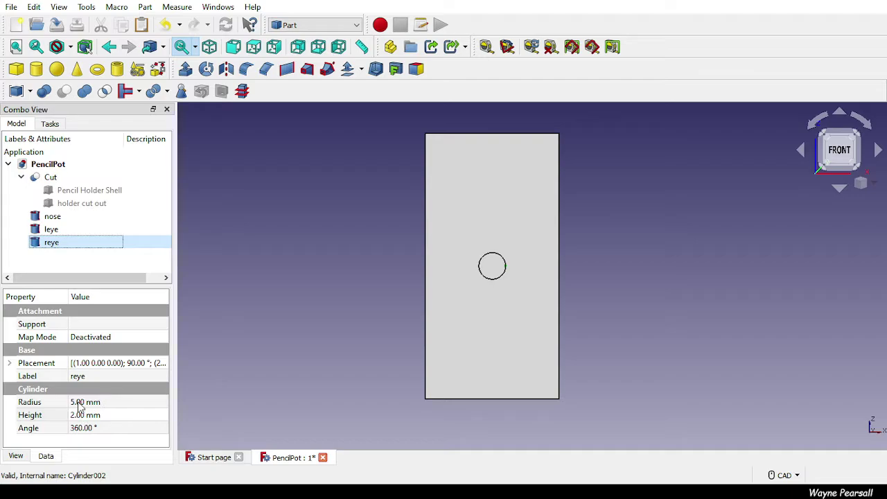
# Offset the reye cylinder sideways from the nose by setting its x position with the expression 50 / 2 + 2.
pyautogui.click(9, 363)
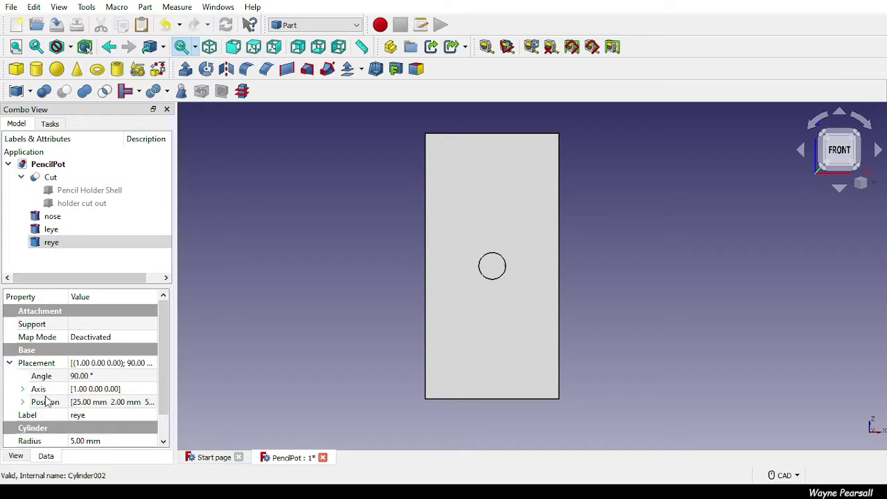
pyautogui.click(23, 406)
pyautogui.scroll(-1, 134, 413)
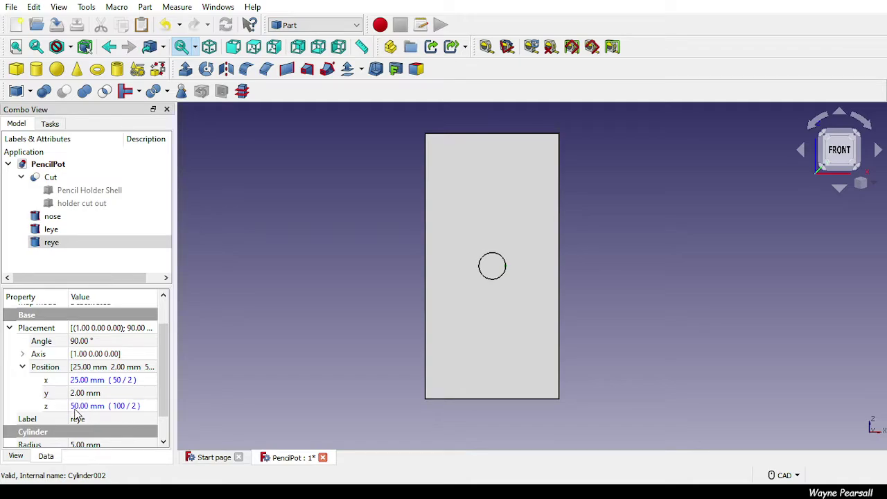
pyautogui.click(100, 380)
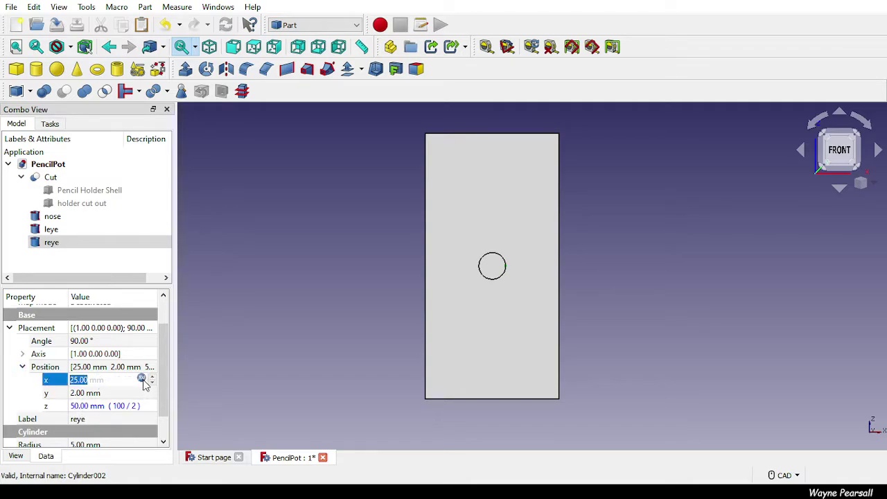
pyautogui.click(143, 379)
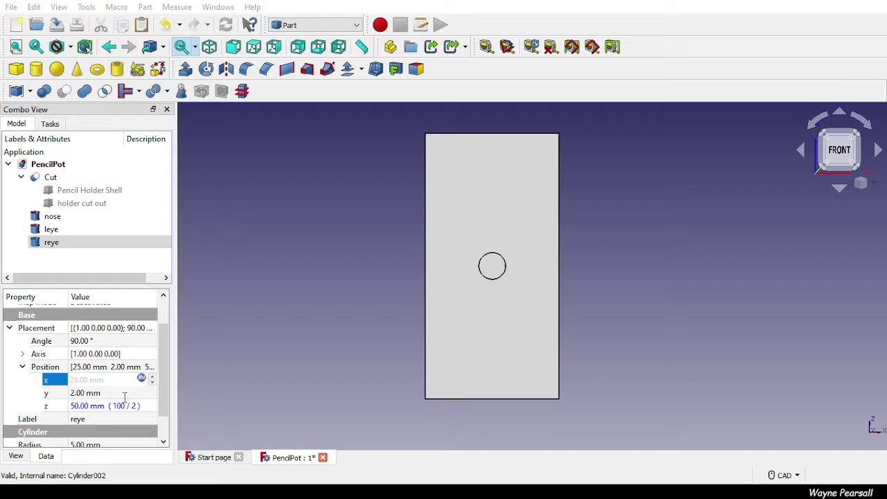
pyautogui.press('Return')
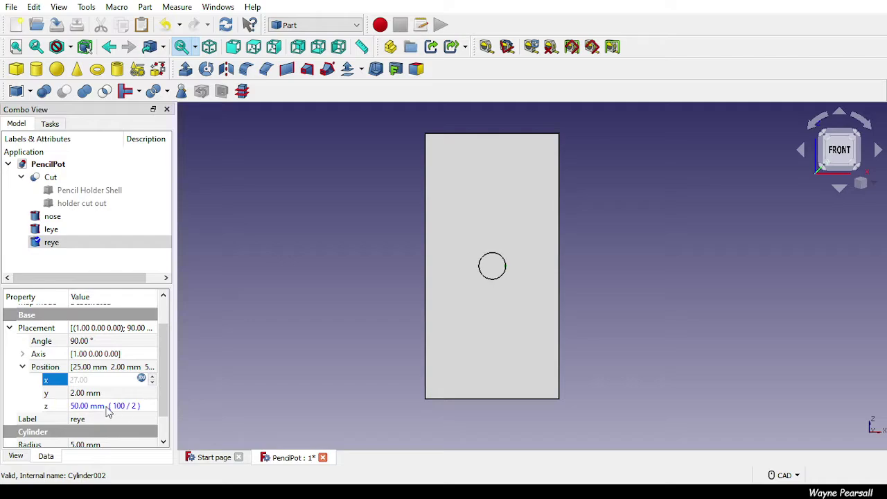
# Offset the reye cylinder upwards from the nose by adding an amount to the 100 / 2 expression of its z position.
pyautogui.click(99, 408)
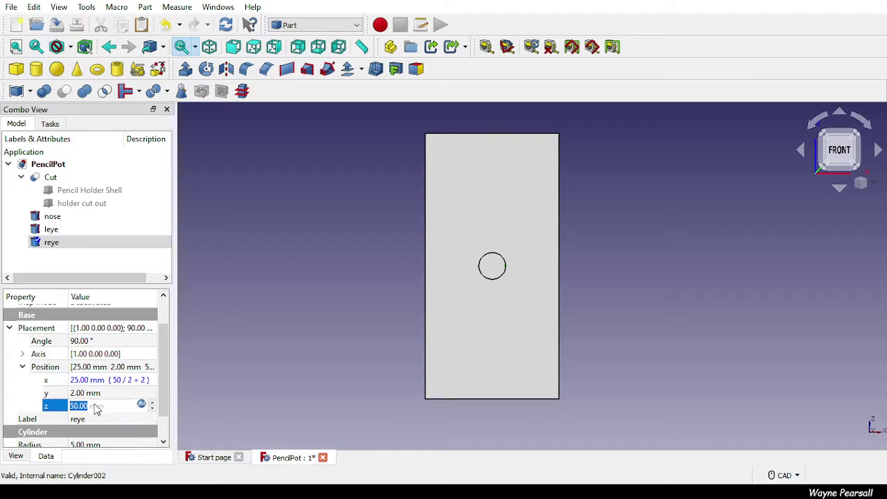
pyautogui.click(144, 404)
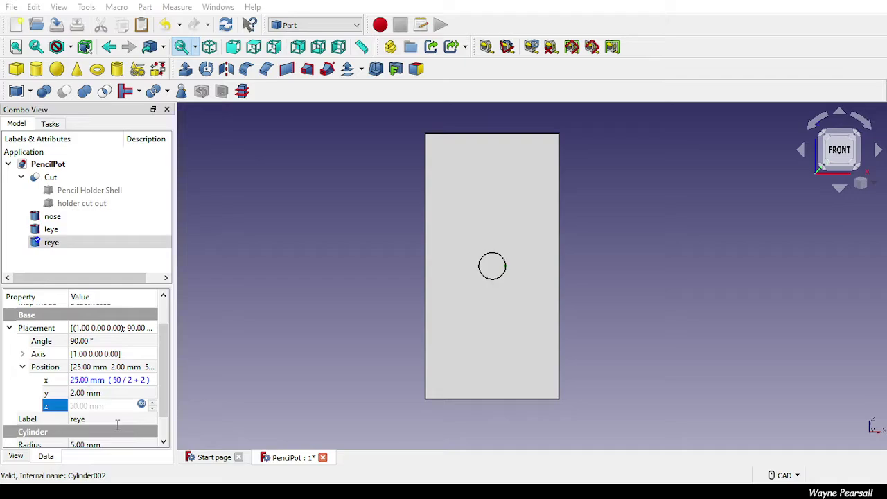
pyautogui.press('Return')
pyautogui.click(101, 418)
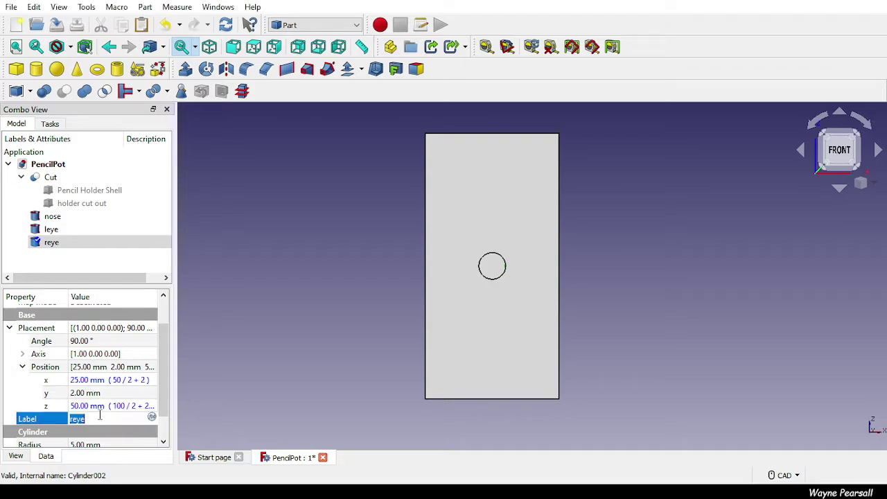
pyautogui.click(81, 392)
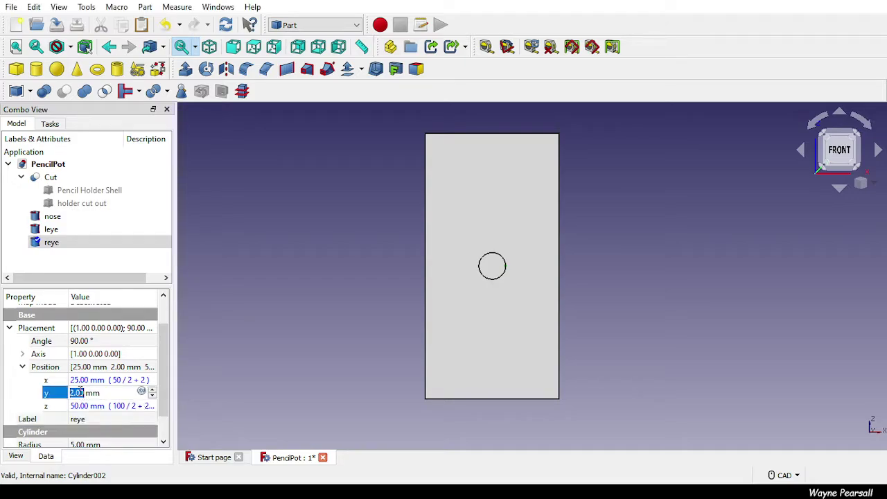
pyautogui.click(88, 408)
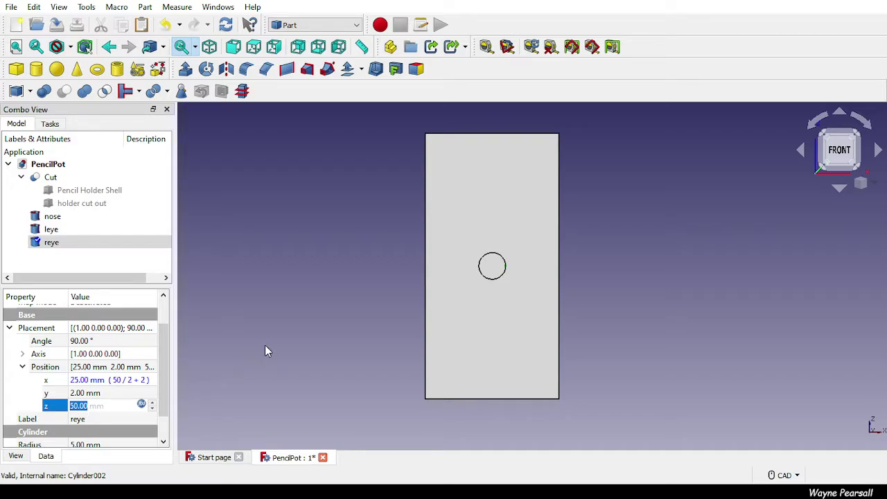
# Replace the expression driving the reye cylinder's z position with a fixed value of 70 mm.
pyautogui.moveTo(329, 313); pyautogui.dragTo(434, 434, button='middle')
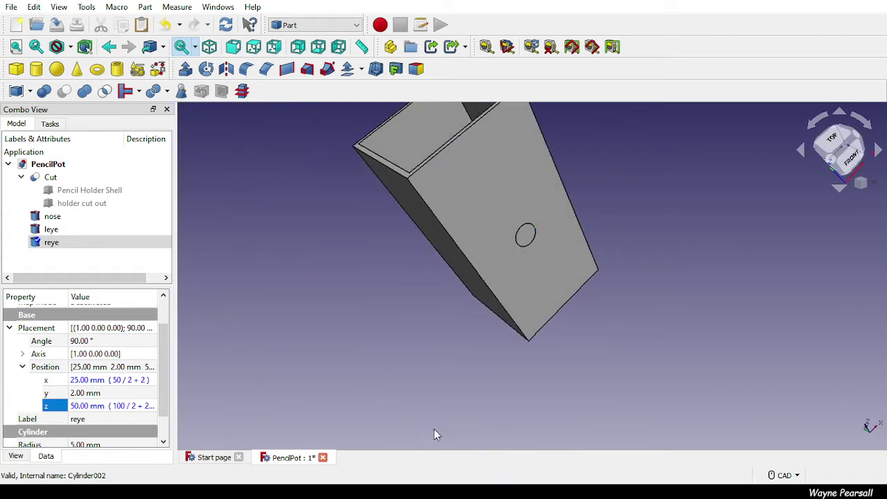
pyautogui.scroll(-1, 163, 391)
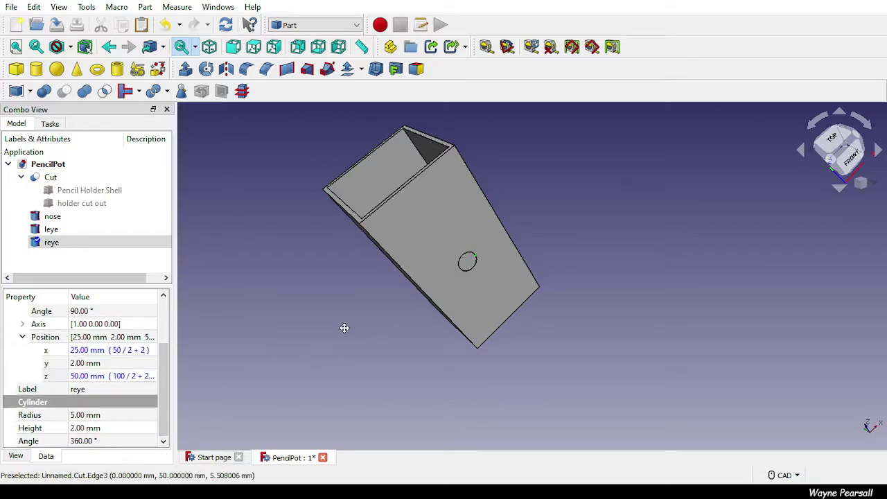
pyautogui.moveTo(345, 329); pyautogui.dragTo(772, 353, button='middle')
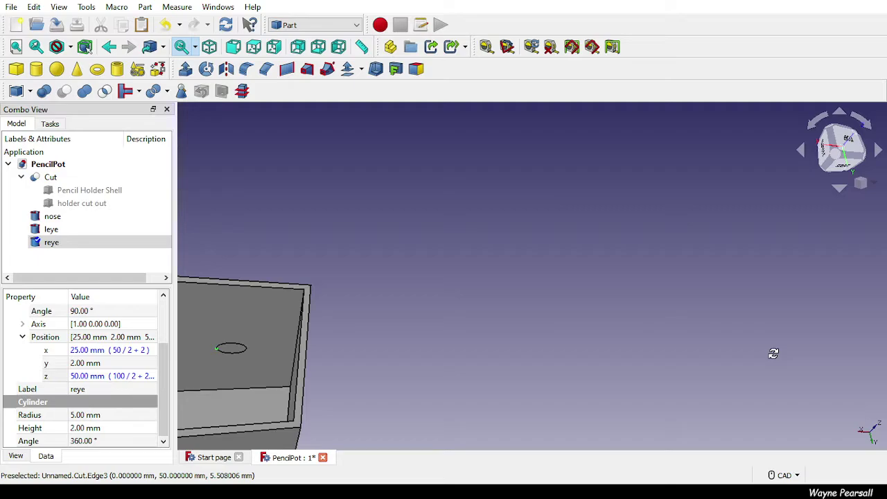
pyautogui.click(100, 380)
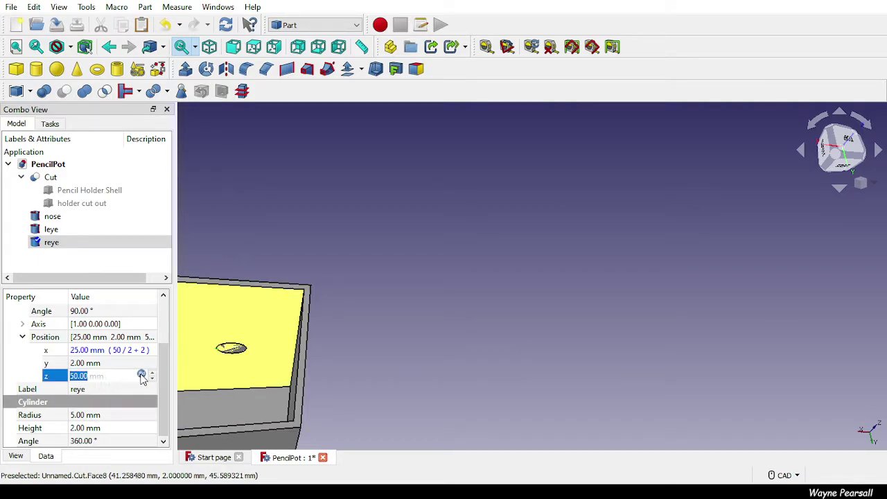
pyautogui.press('BackSpace')
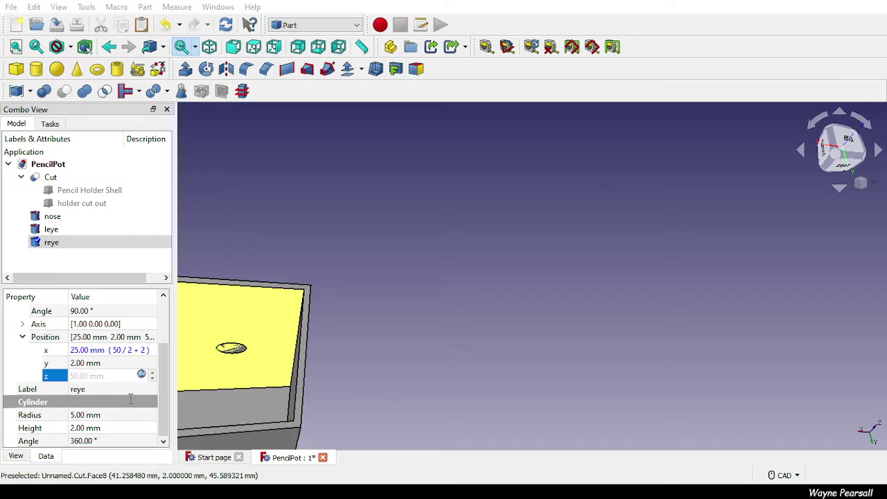
pyautogui.hotkey('ctrl', 'z')
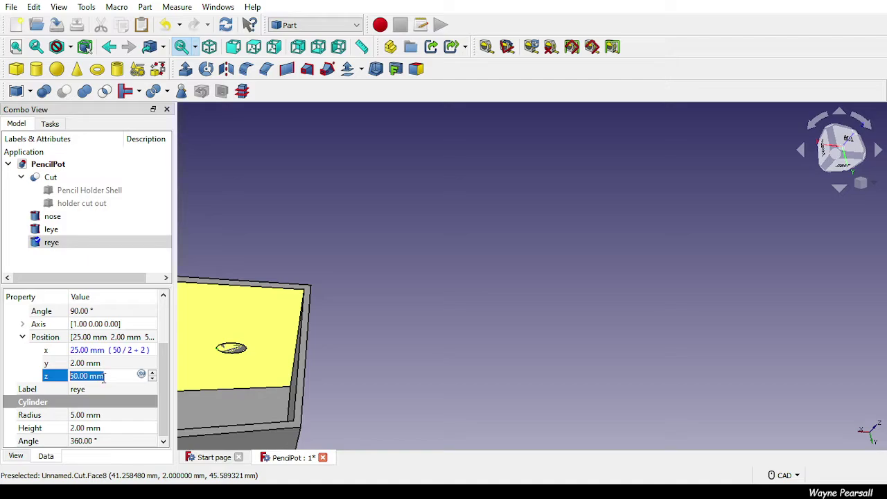
pyautogui.write('70')
pyautogui.press('Return')
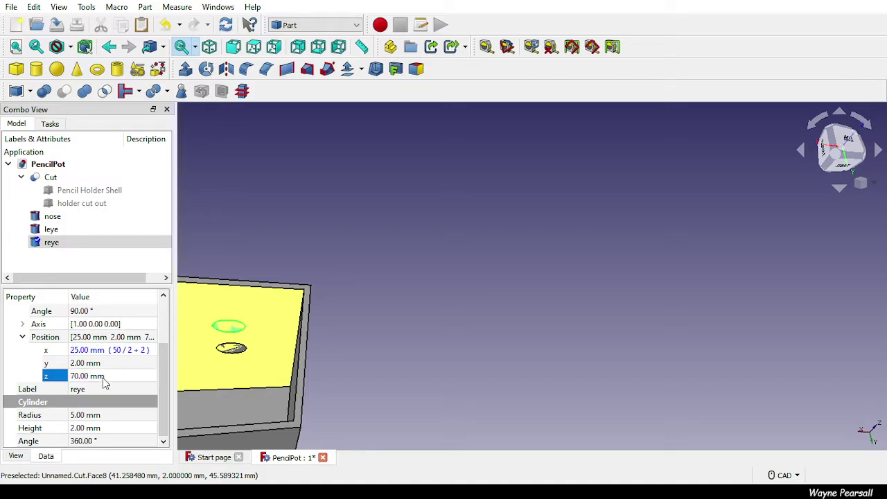
# Clear the expression from the reye cylinder's x position, leaving a plain value of 25 mm.
pyautogui.click(96, 354)
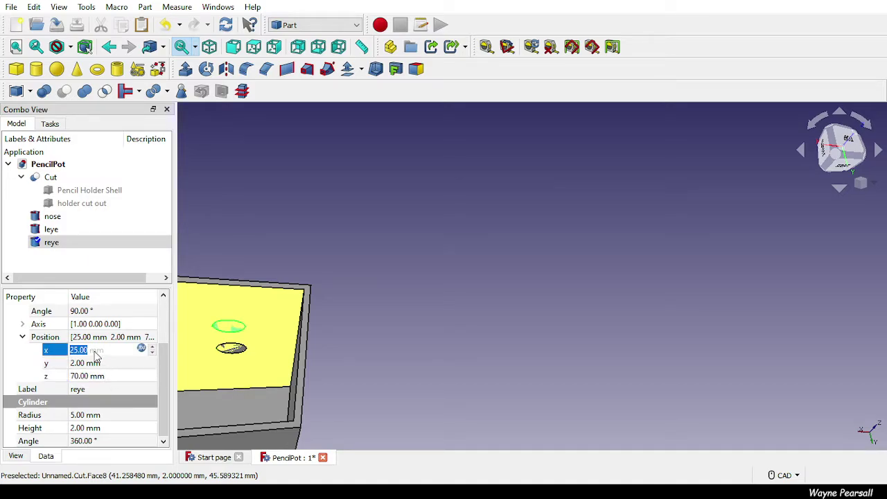
pyautogui.press('5')
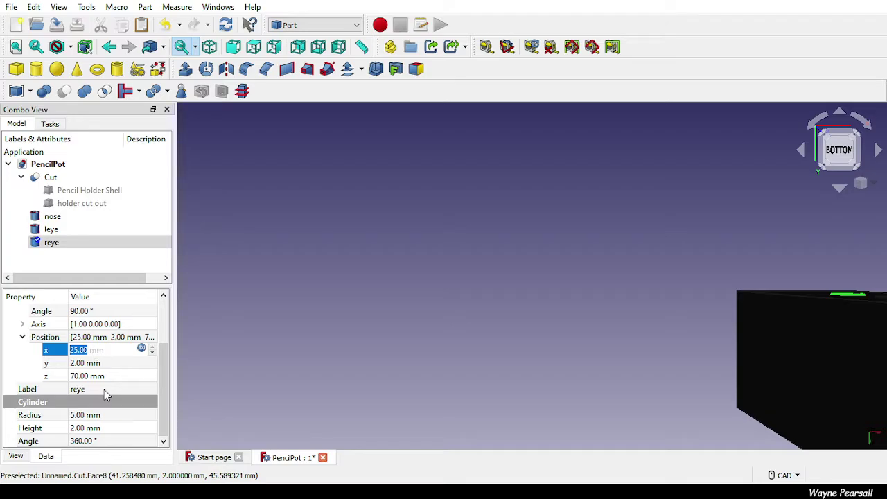
pyautogui.press('BackSpace')
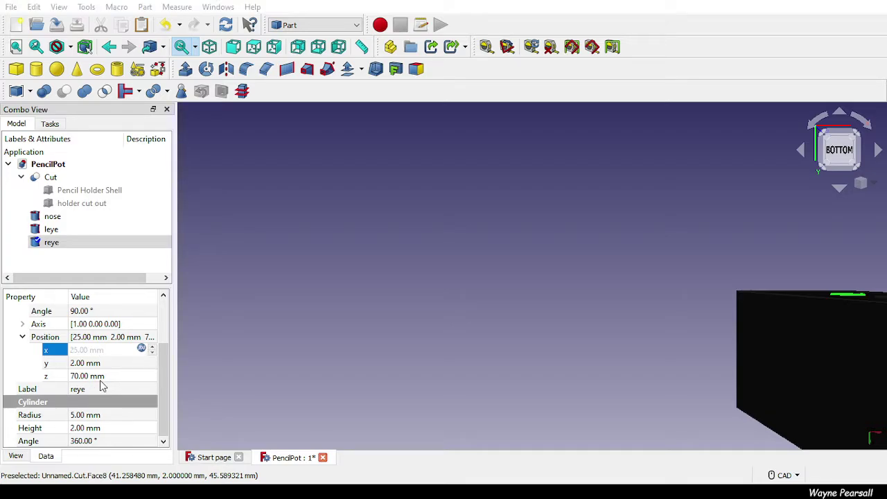
pyautogui.hotkey('ctrl', 'z')
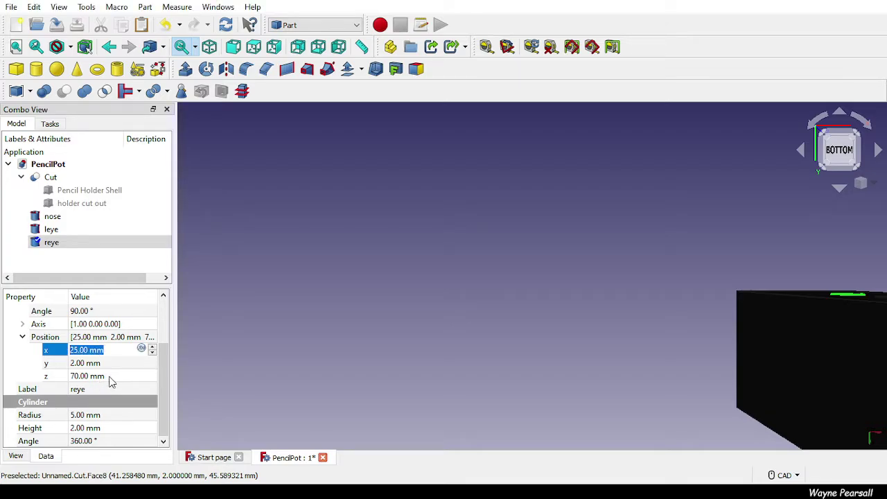
pyautogui.press('Return')
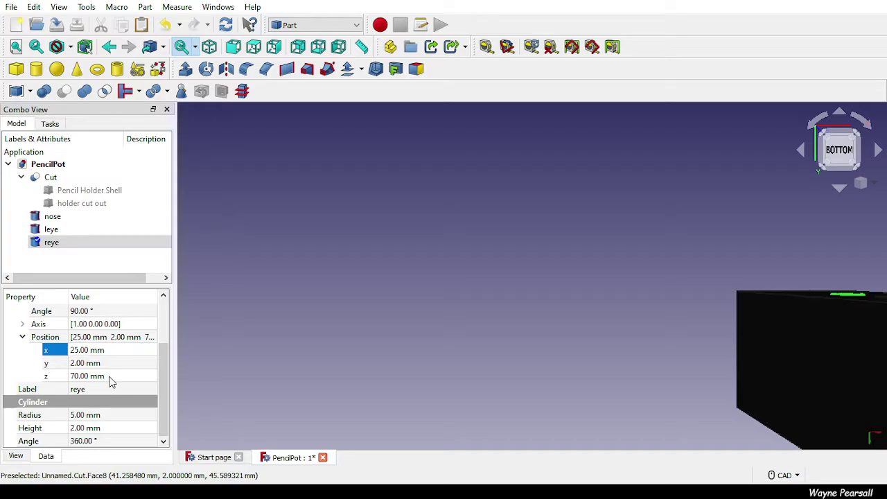
# Shift the reye cylinder sideways on the pot's front by setting its x position to 15 mm.
pyautogui.click(837, 135)
pyautogui.moveTo(685, 261); pyautogui.dragTo(246, 316, button='middle')
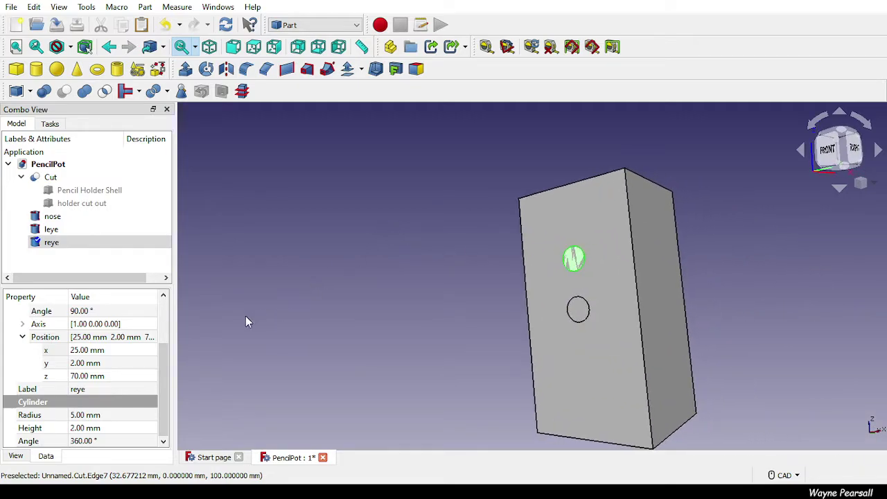
pyautogui.click(99, 363)
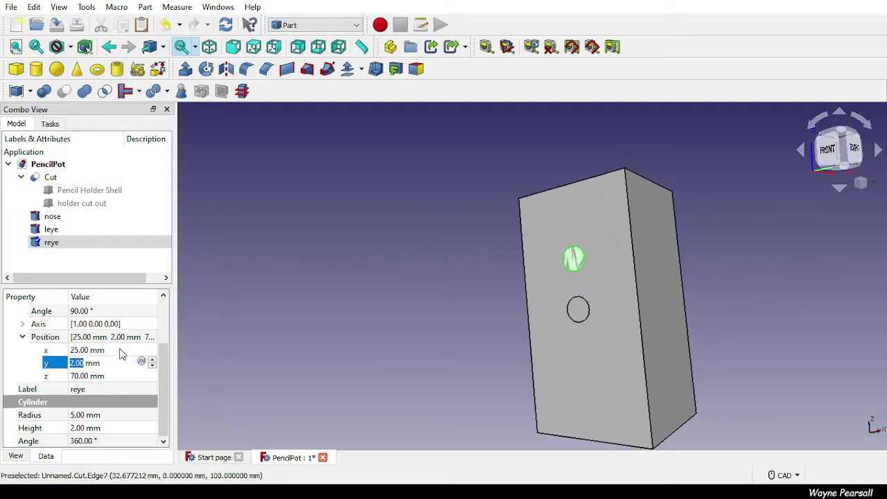
pyautogui.click(120, 349)
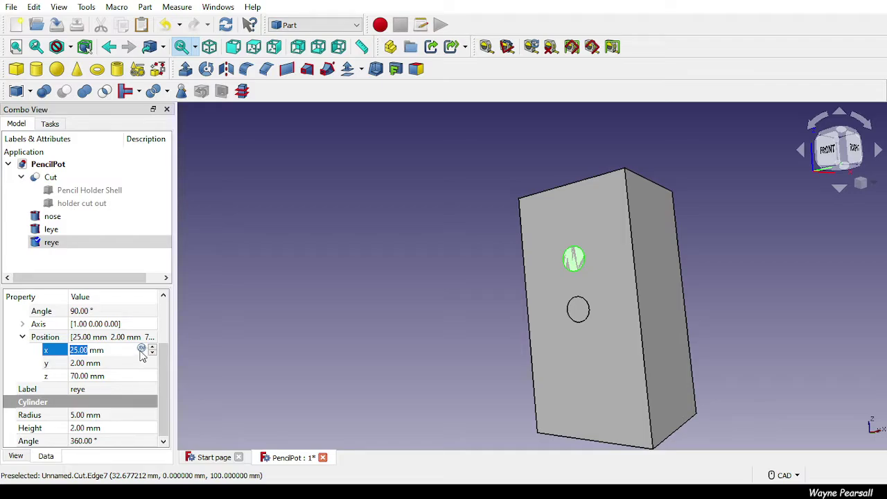
pyautogui.click(141, 351)
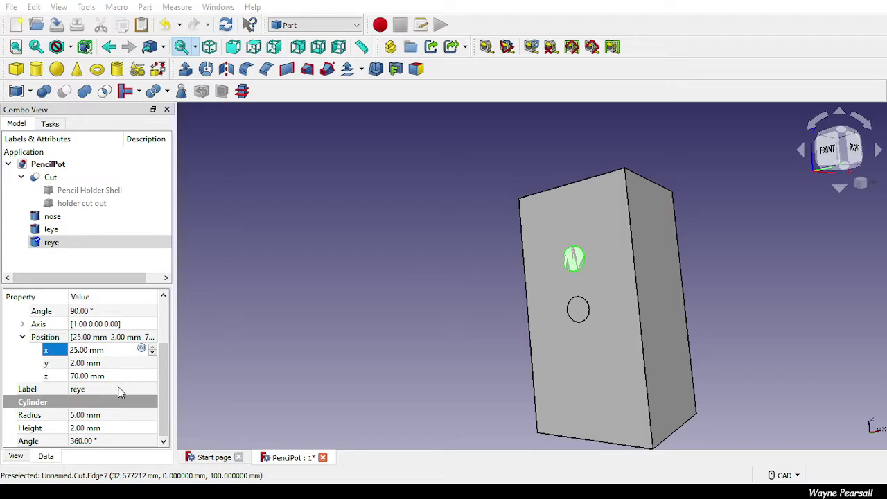
pyautogui.hotkey('ctrl', 'a')
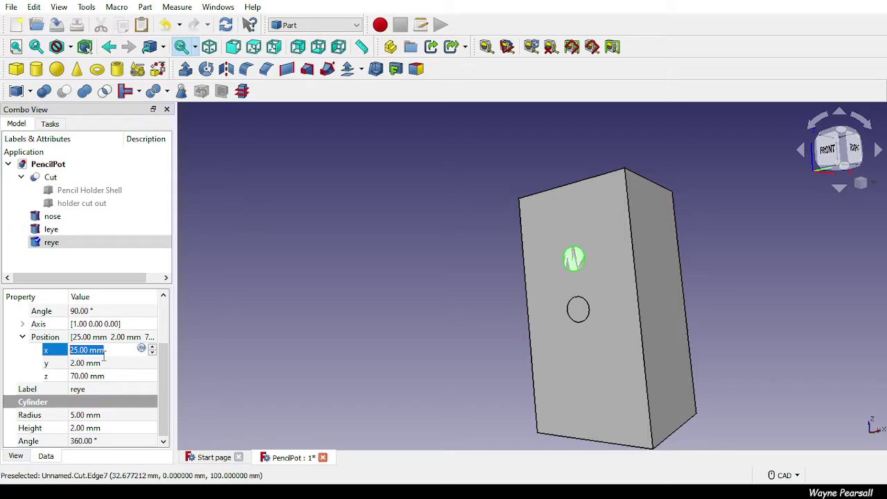
pyautogui.write('15')
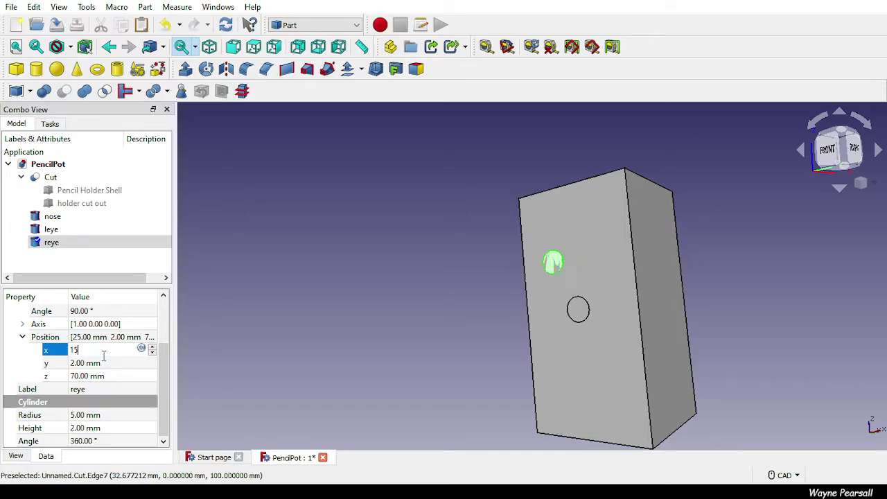
pyautogui.press('Return')
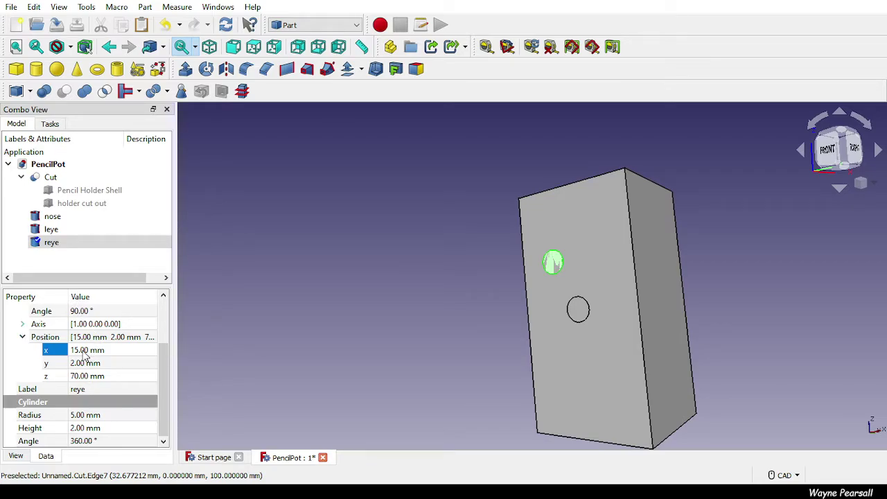
# Set the reye cylinder's x position to 65 mm.
pyautogui.press('5')
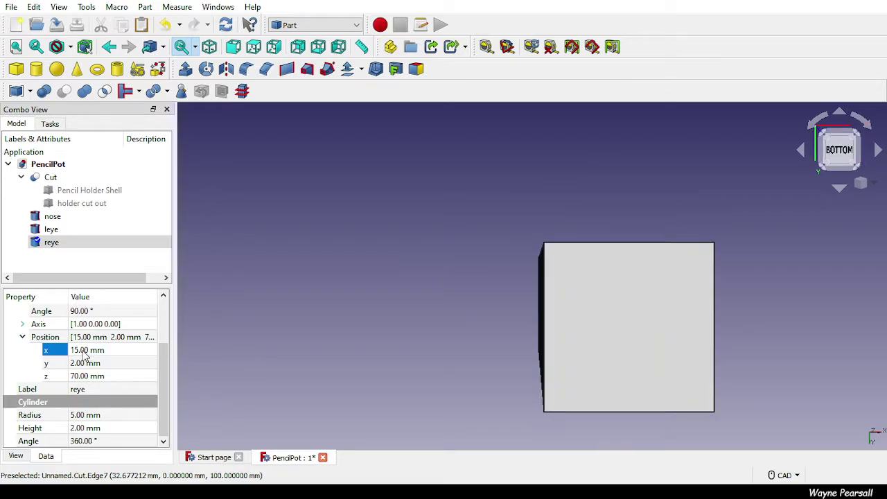
pyautogui.click(84, 352)
pyautogui.write('65')
pyautogui.press('Return')
# Replace the expression driving the leye cylinder's x position with a fixed value of 35 mm.
pyautogui.click(52, 231)
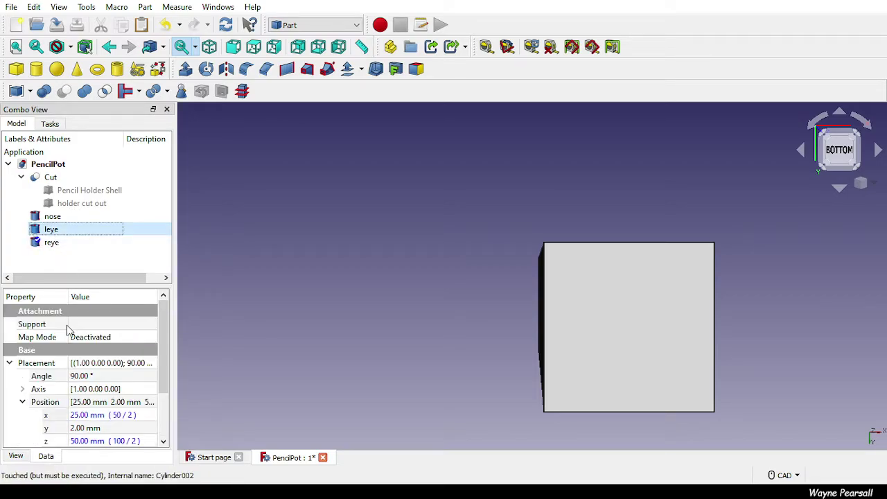
pyautogui.click(87, 416)
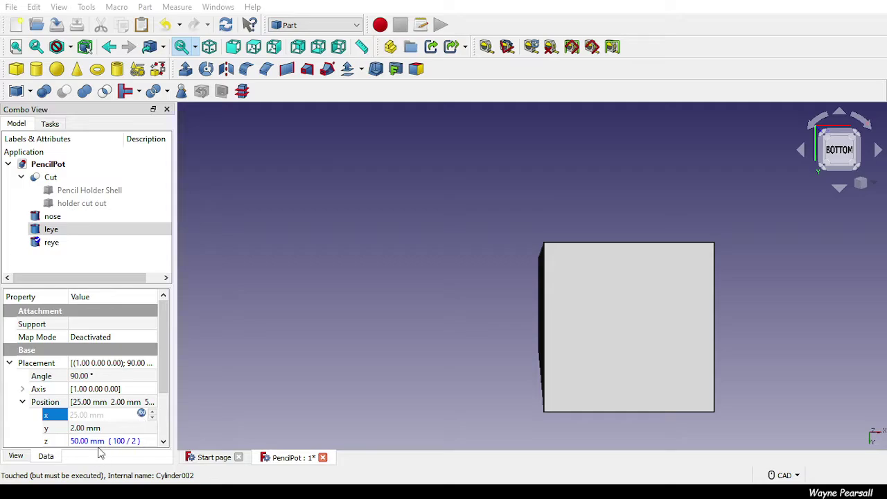
pyautogui.write('15')
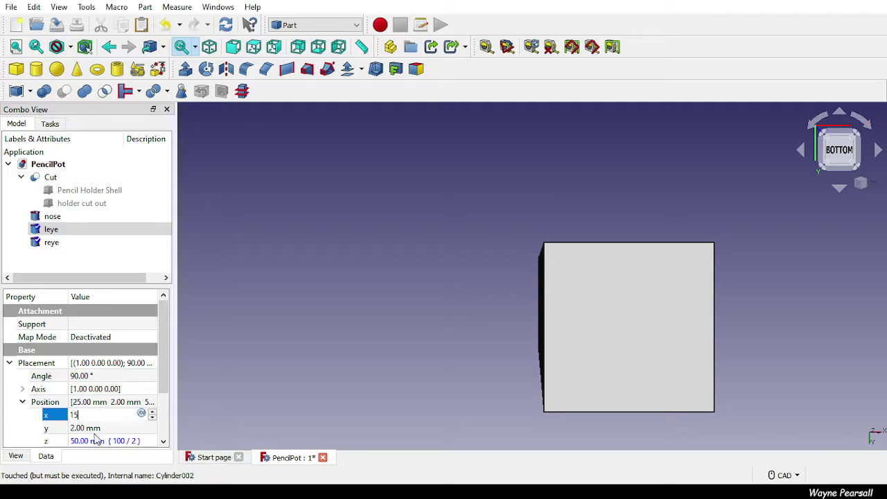
pyautogui.press('Return')
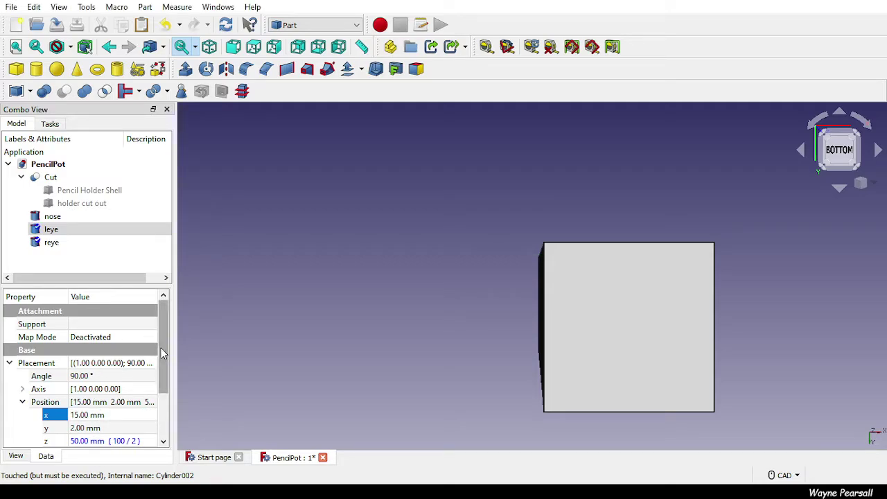
pyautogui.moveTo(161, 349); pyautogui.dragTo(163, 377)
pyautogui.click(89, 371)
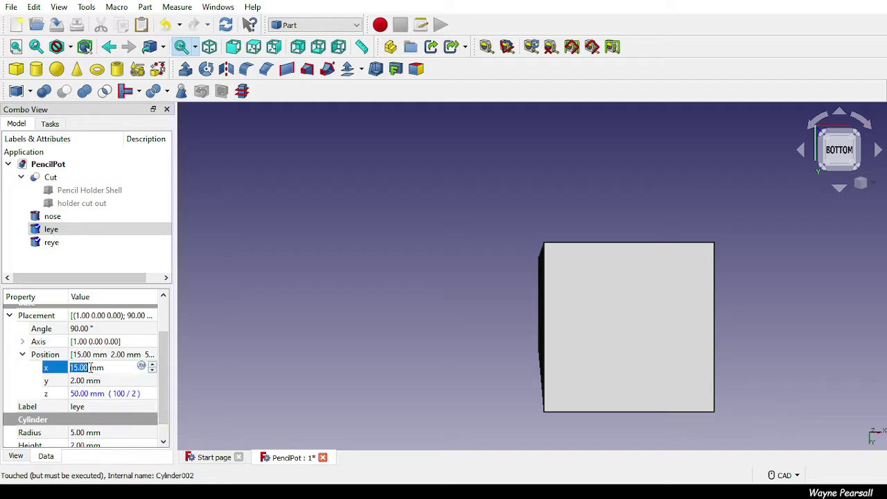
pyautogui.write('35')
pyautogui.press('Return')
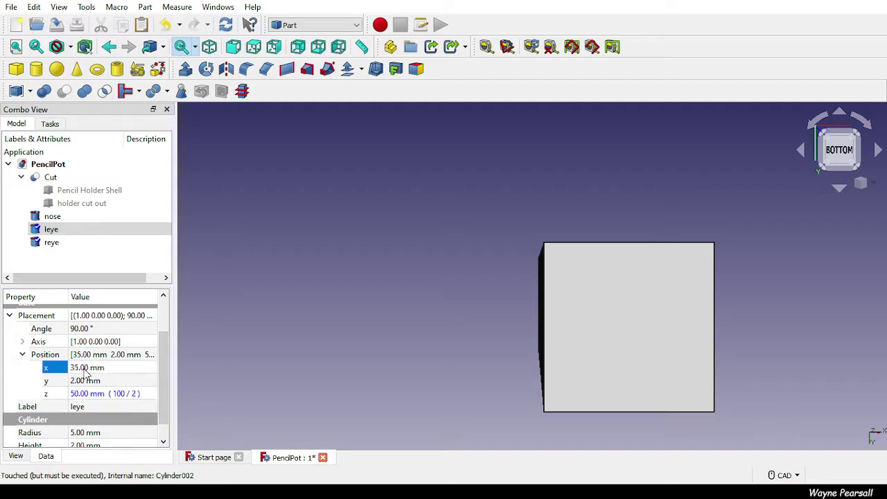
# Clear the expression from the leye cylinder's z position and set it to 75 mm.
pyautogui.click(82, 393)
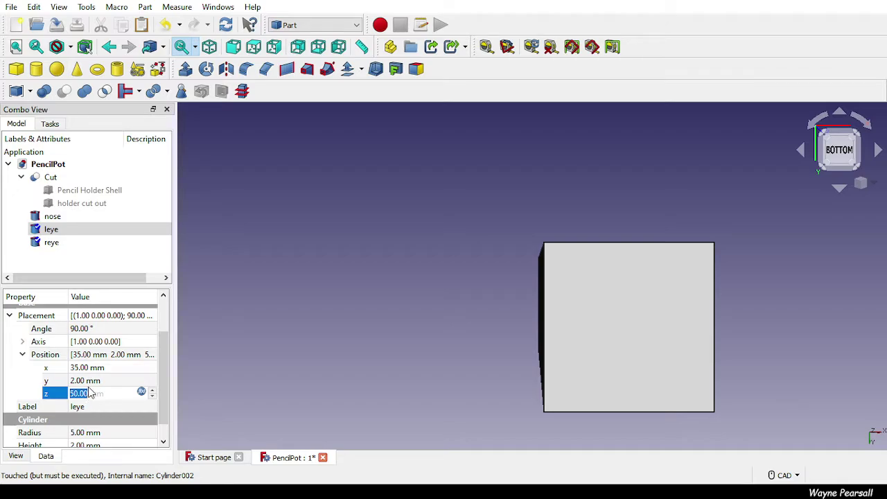
pyautogui.press('BackSpace')
pyautogui.hotkey('ctrl', 'z')
pyautogui.write('75')
pyautogui.press('Return')
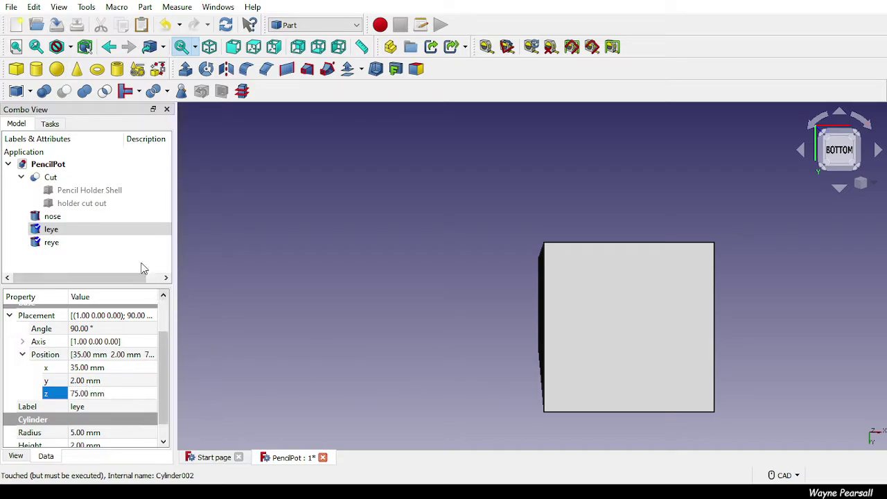
# Return to the front view and set the reye cylinder's x position to 35 mm.
pyautogui.click(820, 154)
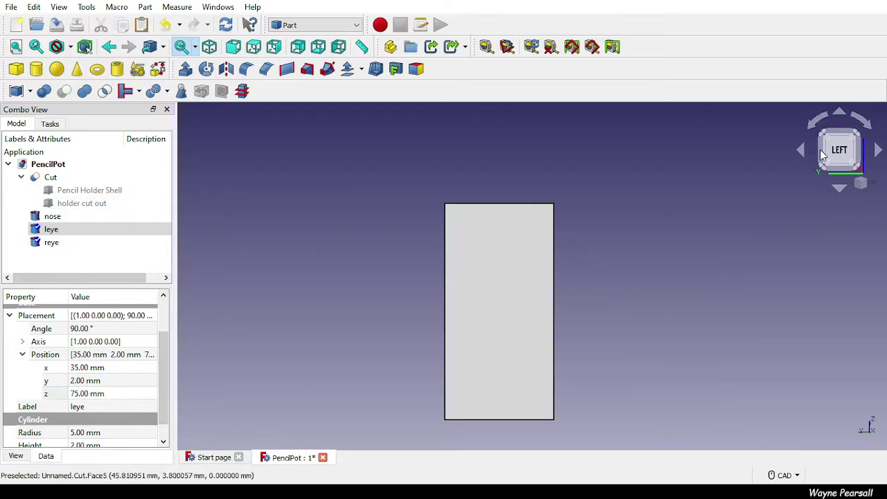
pyautogui.click(844, 137)
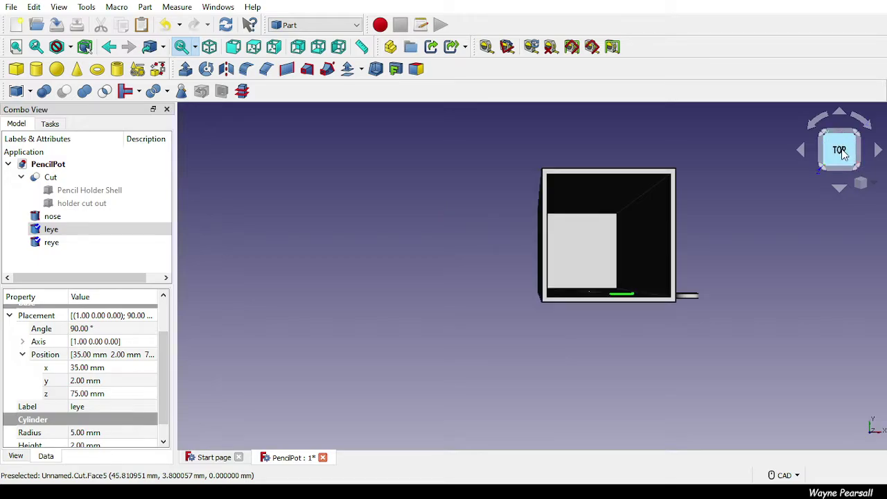
pyautogui.click(839, 173)
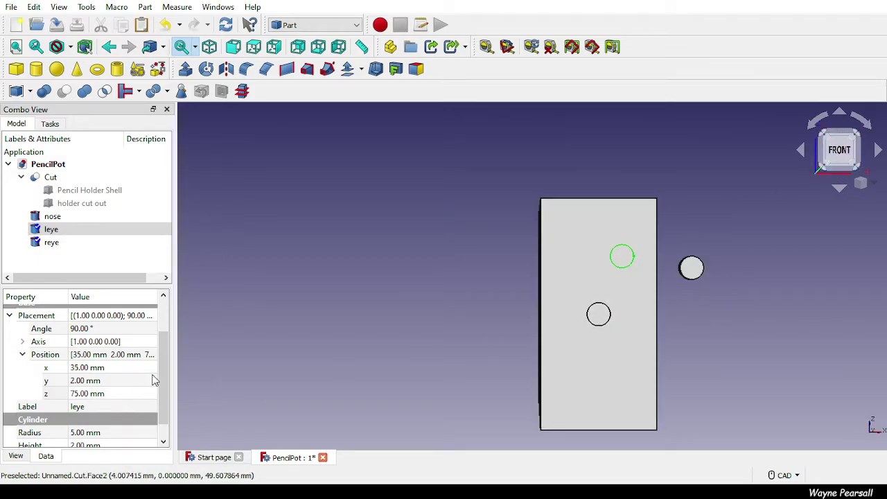
pyautogui.click(125, 368)
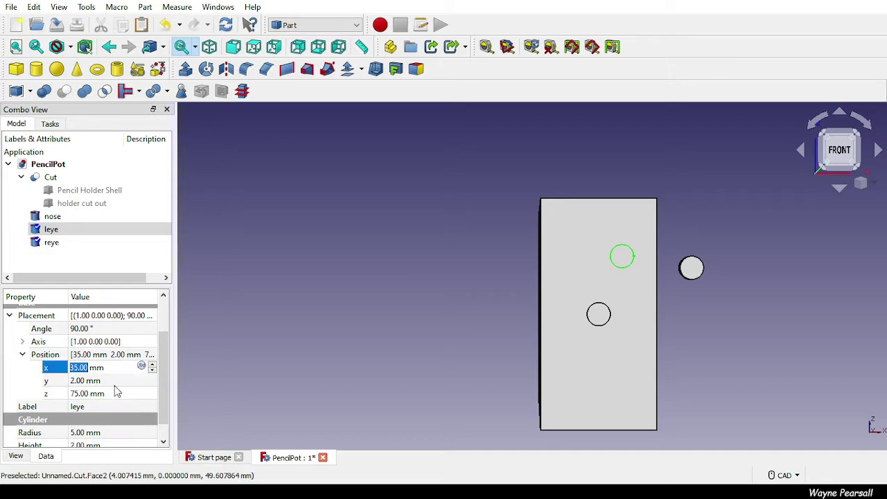
pyautogui.click(111, 392)
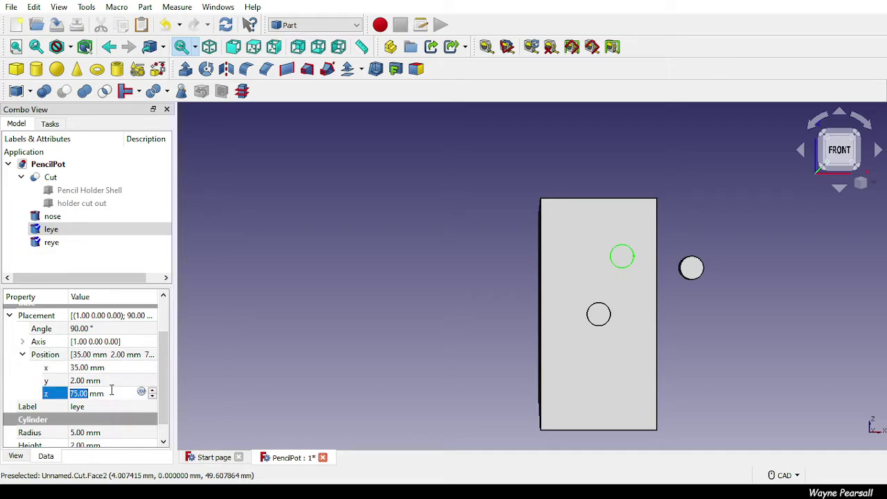
pyautogui.click(689, 271)
pyautogui.click(59, 243)
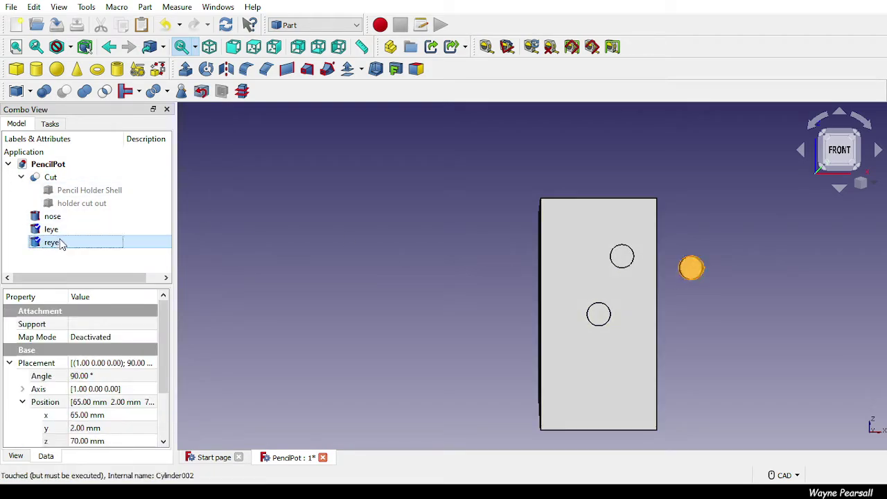
pyautogui.click(75, 416)
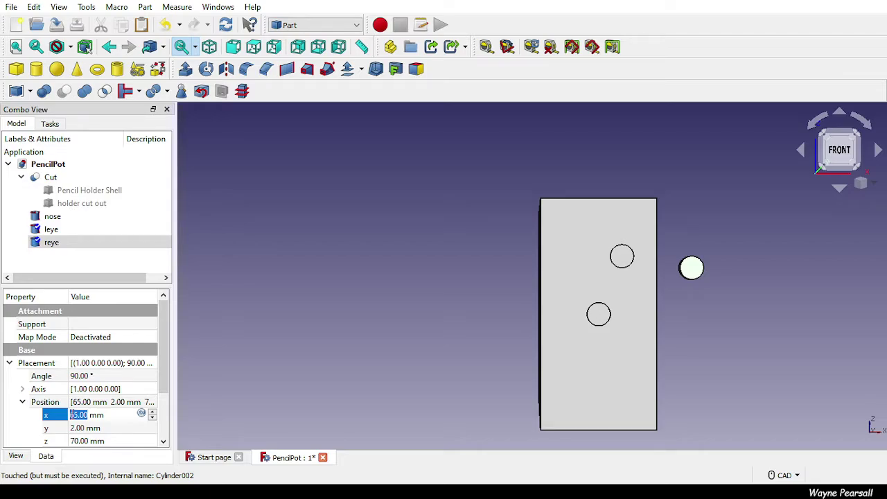
pyautogui.write('35')
pyautogui.press('Return')
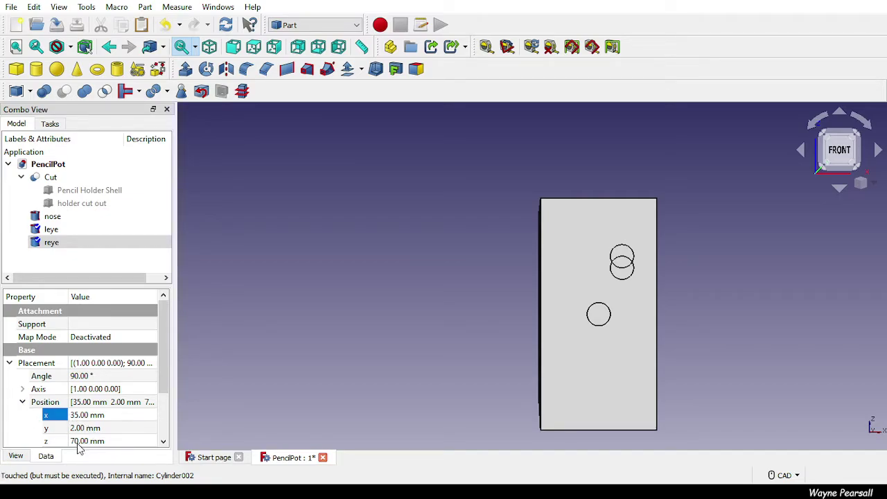
# Set the reye cylinder's z position to 65 mm.
pyautogui.click(78, 442)
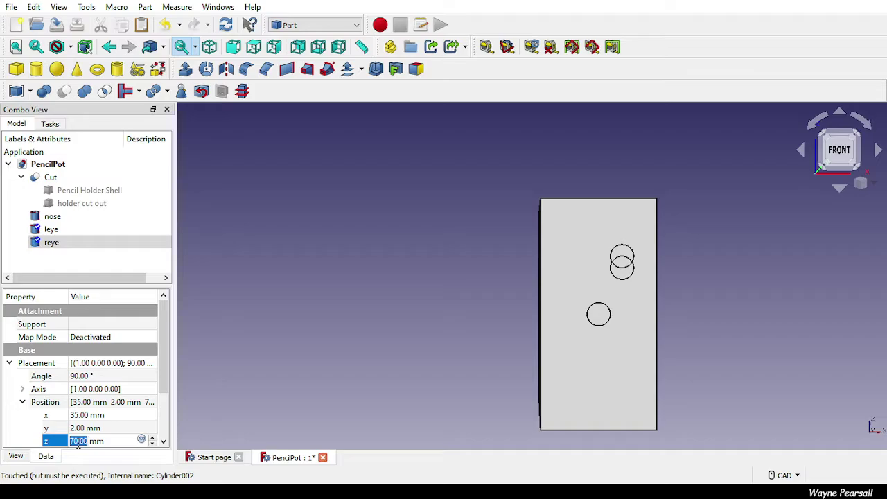
pyautogui.write('65')
pyautogui.press('Return')
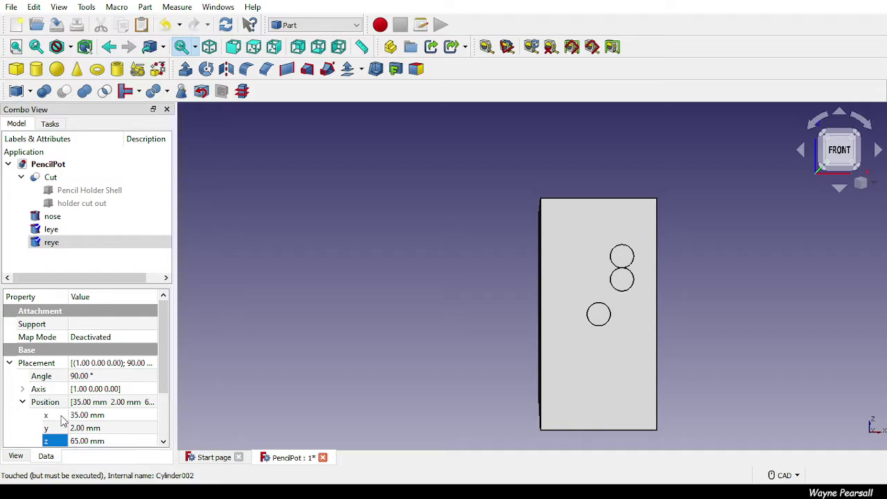
# Set the leye cylinder's z position to 65 mm and its x position to 15 mm.
pyautogui.click(56, 230)
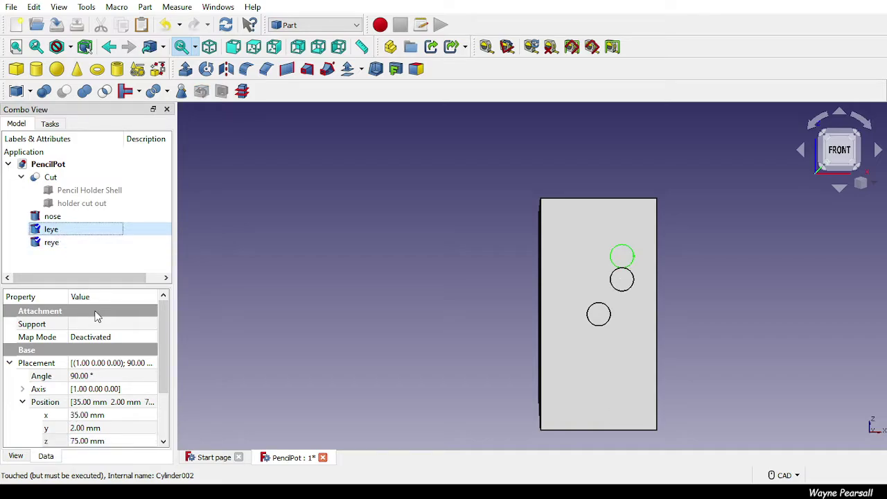
pyautogui.click(80, 441)
pyautogui.write('65')
pyautogui.press('Return')
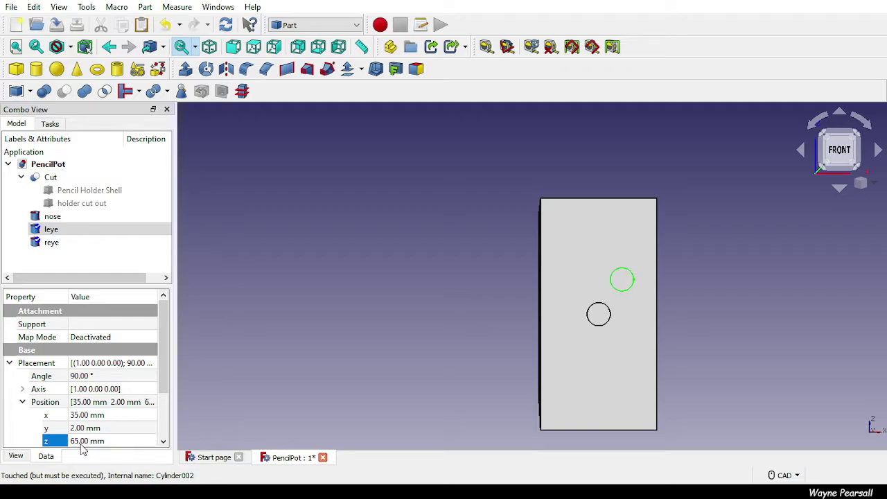
pyautogui.click(79, 415)
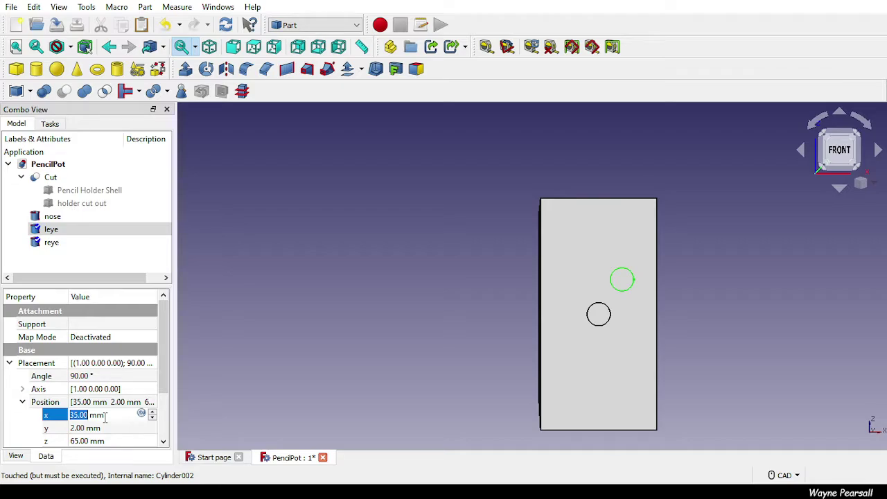
pyautogui.write('15')
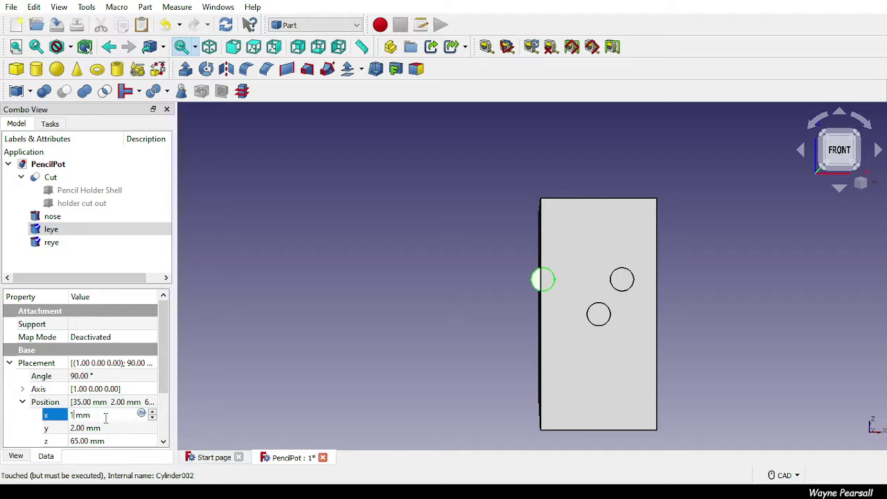
pyautogui.press('Return')
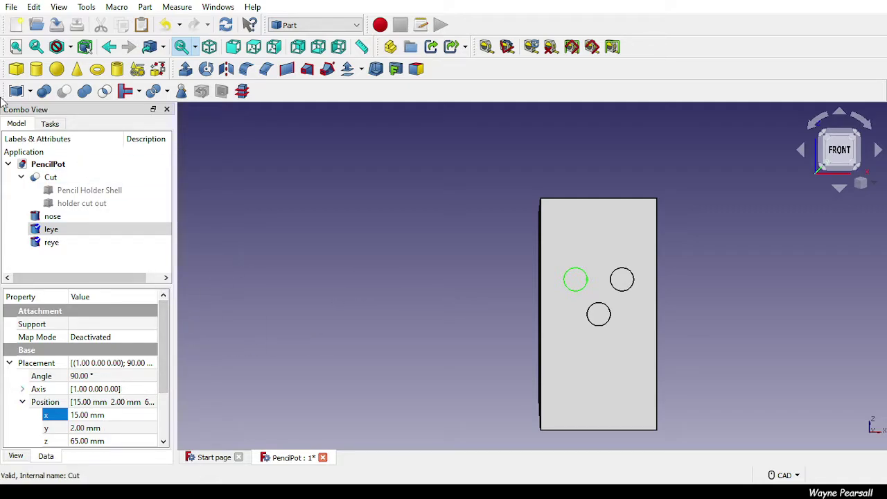
# Add a new cylinder to the pencil pot and compare its rotation axis with those of the leye and reye cylinders.
pyautogui.click(37, 69)
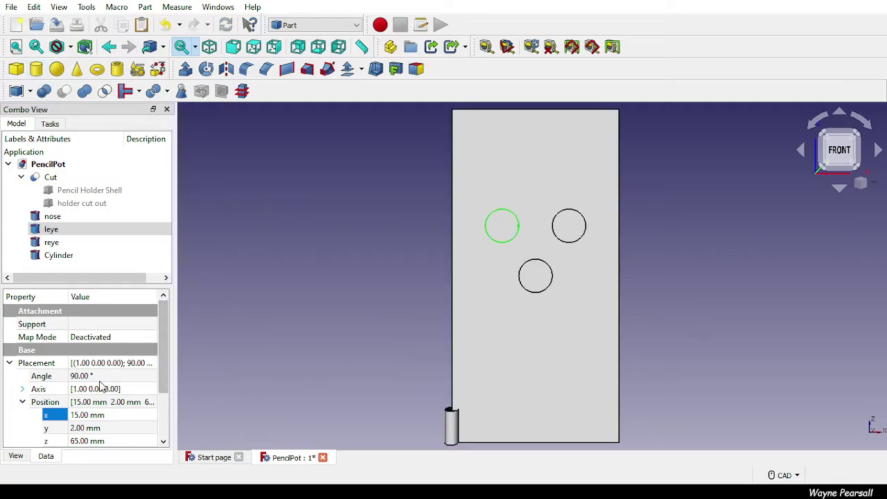
pyautogui.click(158, 357)
pyautogui.moveTo(162, 366); pyautogui.dragTo(163, 400)
pyautogui.click(22, 330)
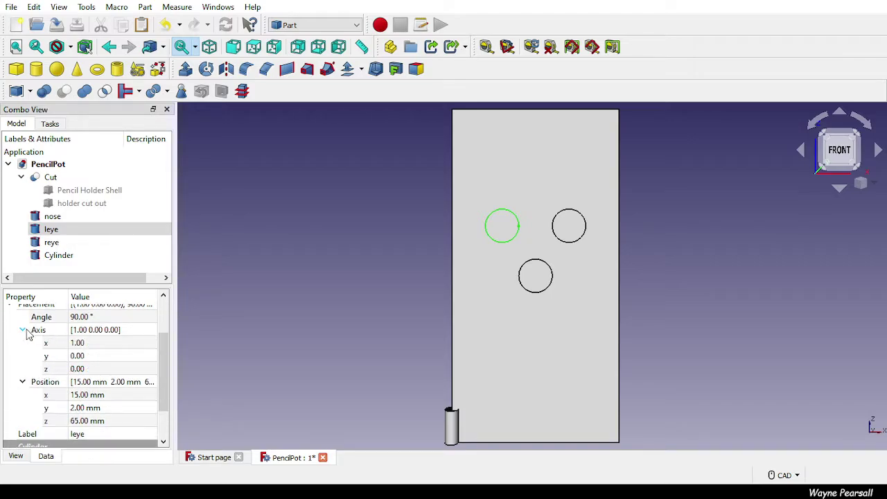
pyautogui.click(90, 356)
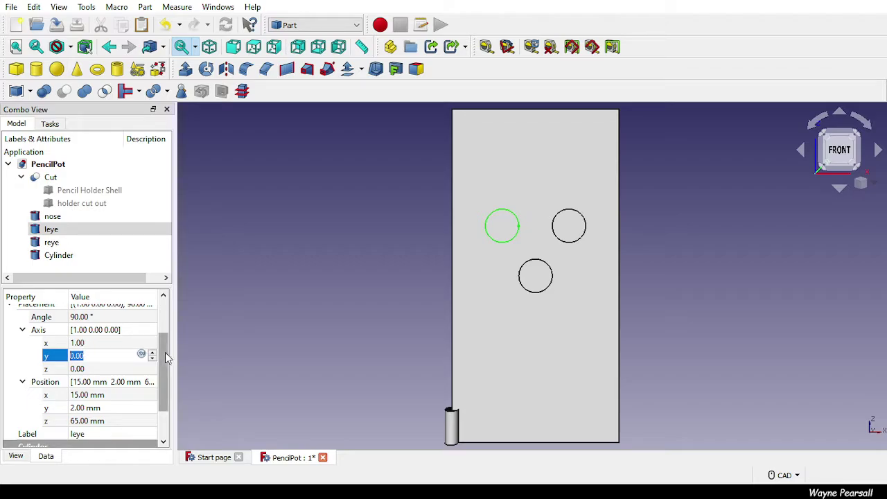
pyautogui.moveTo(165, 356); pyautogui.dragTo(165, 326)
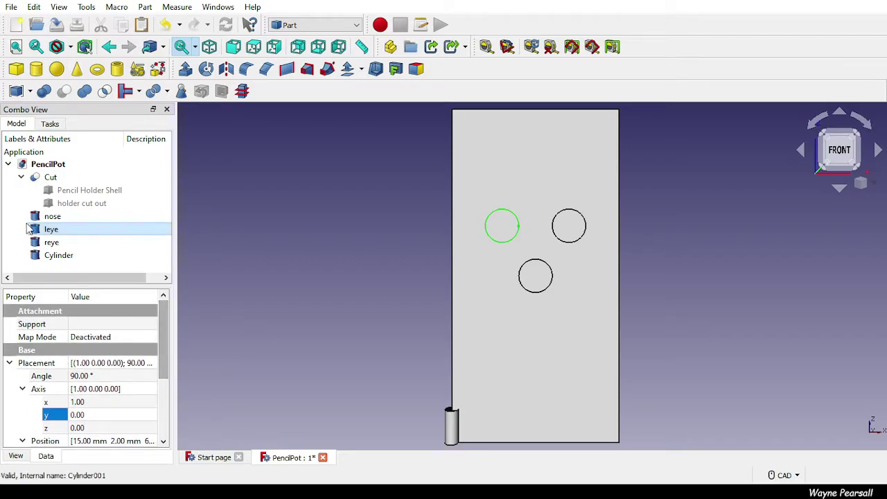
pyautogui.click(69, 256)
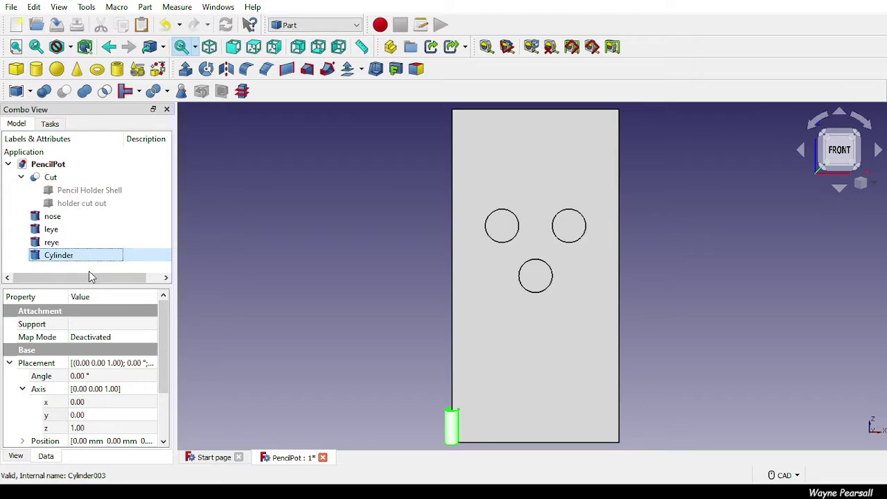
pyautogui.moveTo(164, 359); pyautogui.dragTo(165, 385)
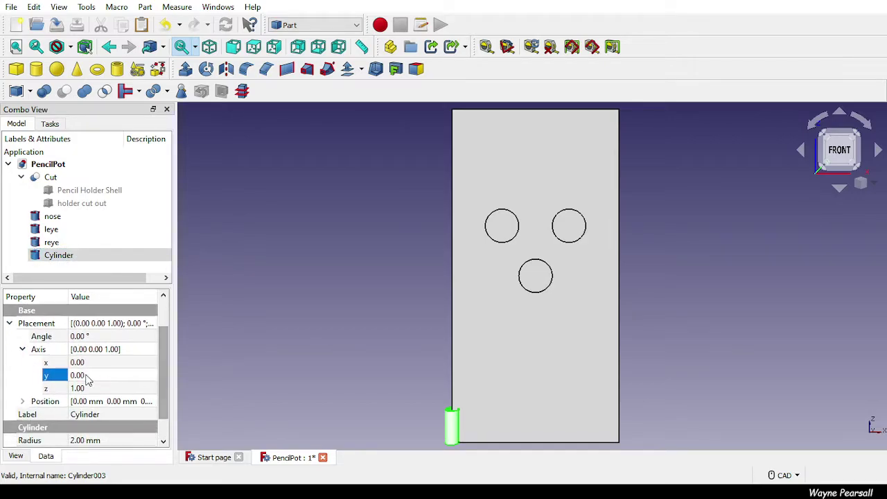
pyautogui.click(64, 242)
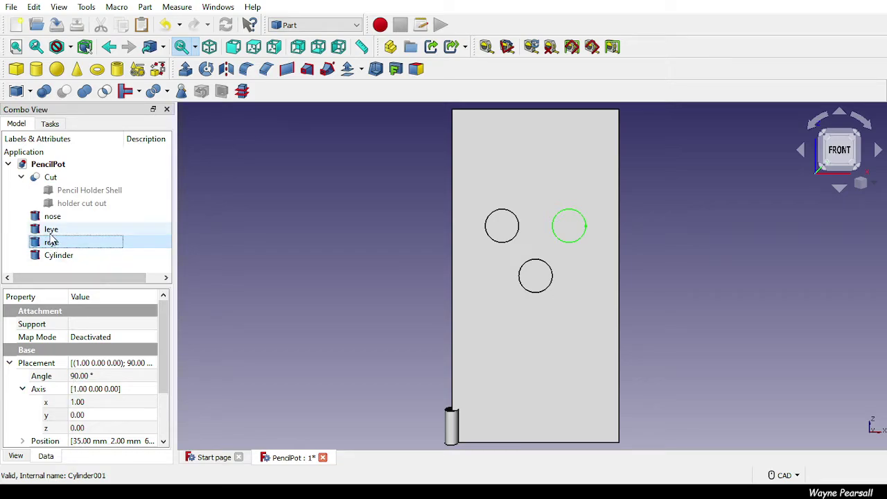
# Rotate the new cylinder 90° about the x axis, with axis values x 1 and z 0.
pyautogui.click(56, 255)
pyautogui.click(79, 404)
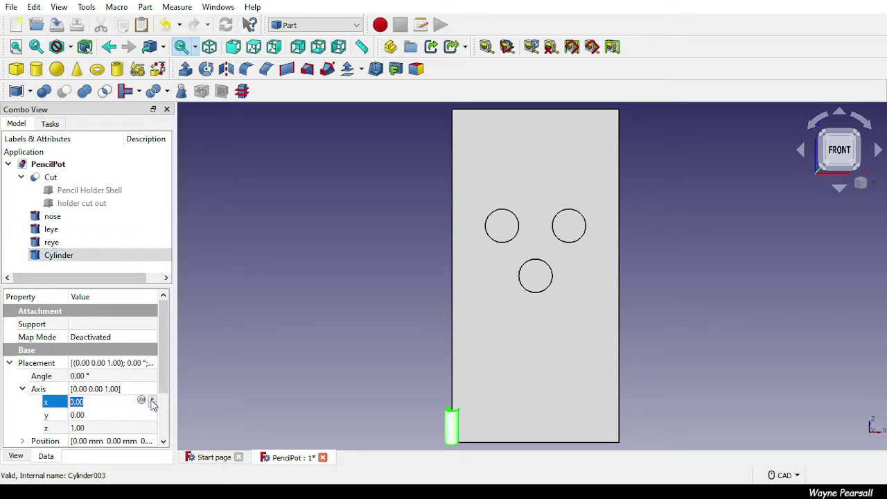
pyautogui.write('1')
pyautogui.press('Return')
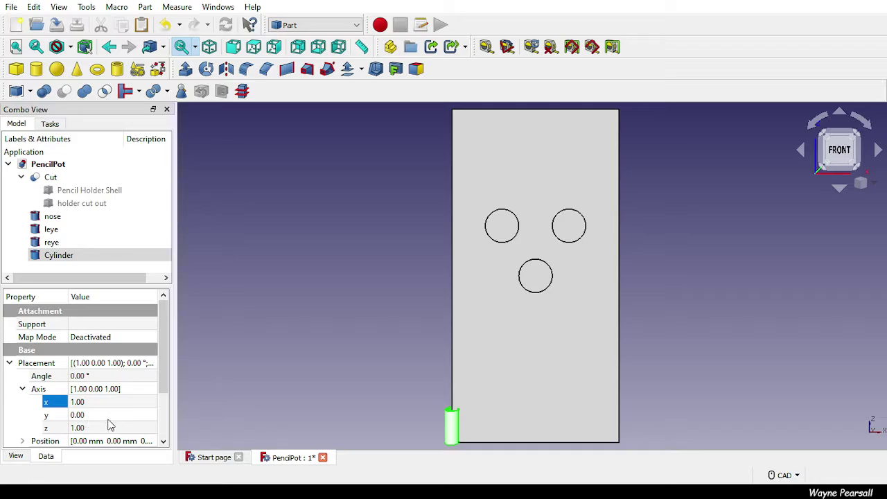
pyautogui.click(104, 427)
pyautogui.write('0')
pyautogui.press('Return')
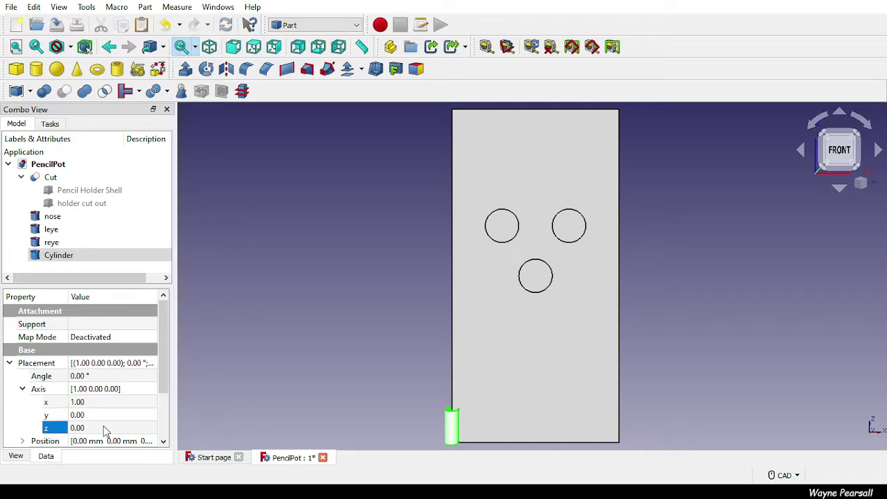
pyautogui.click(89, 375)
pyautogui.write('90')
pyautogui.press('Return')
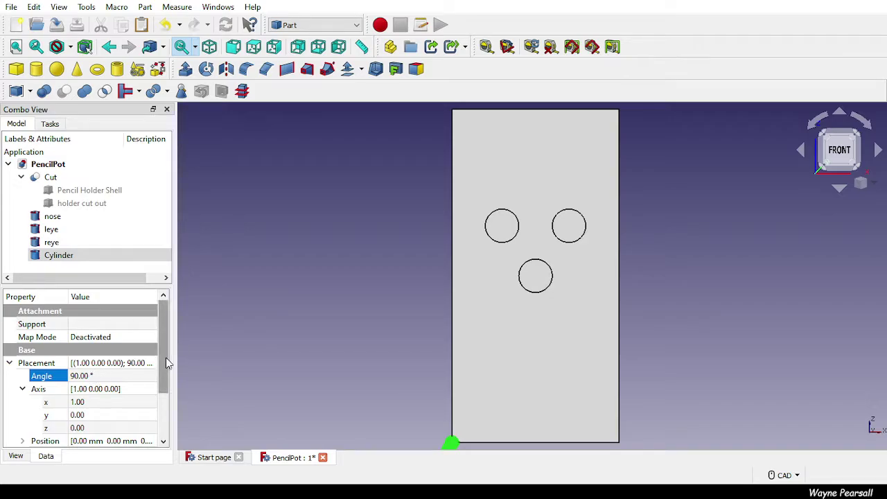
# Turn the new cylinder into a half cylinder by setting its own sweep angle to 180°.
pyautogui.moveTo(167, 362); pyautogui.dragTo(167, 438)
pyautogui.click(80, 441)
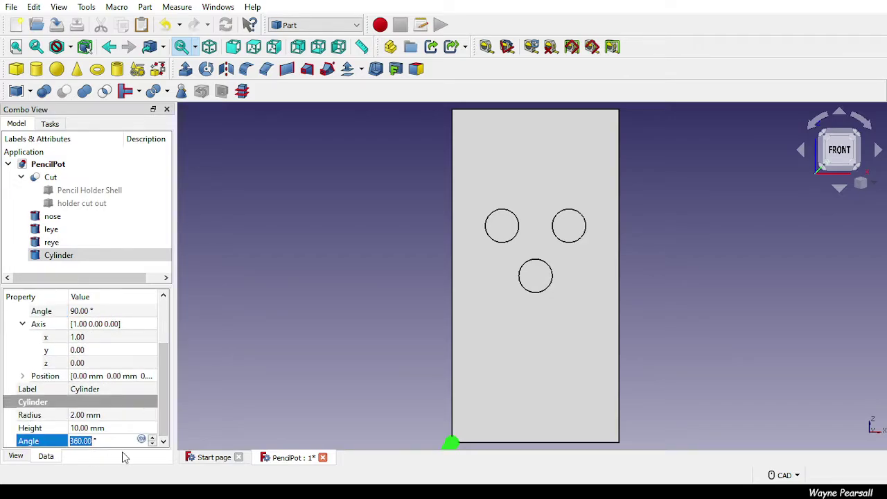
pyautogui.write('180')
pyautogui.press('Return')
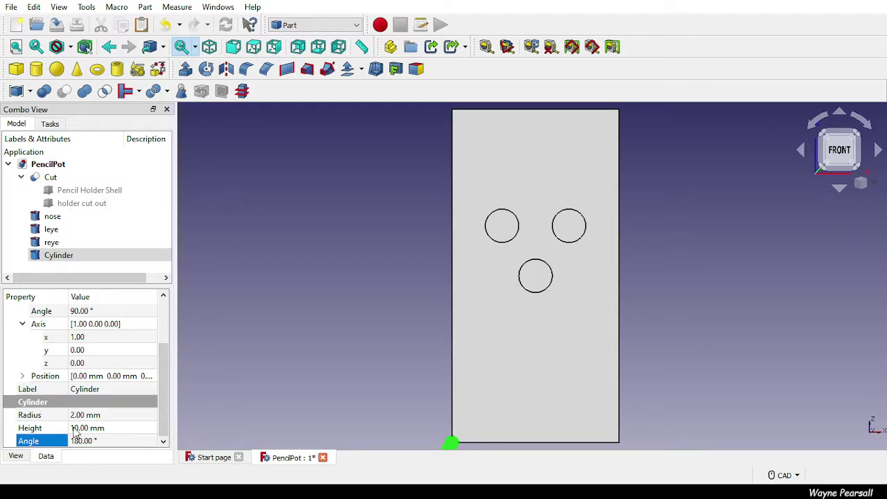
# Centre the half cylinder across the pot's front by setting its x position to 25 mm.
pyautogui.click(25, 376)
pyautogui.click(81, 415)
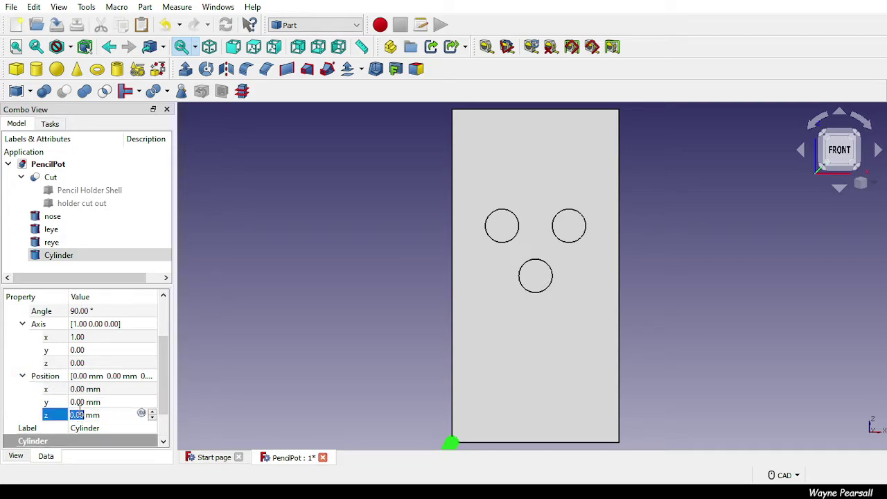
pyautogui.click(82, 402)
pyautogui.click(82, 389)
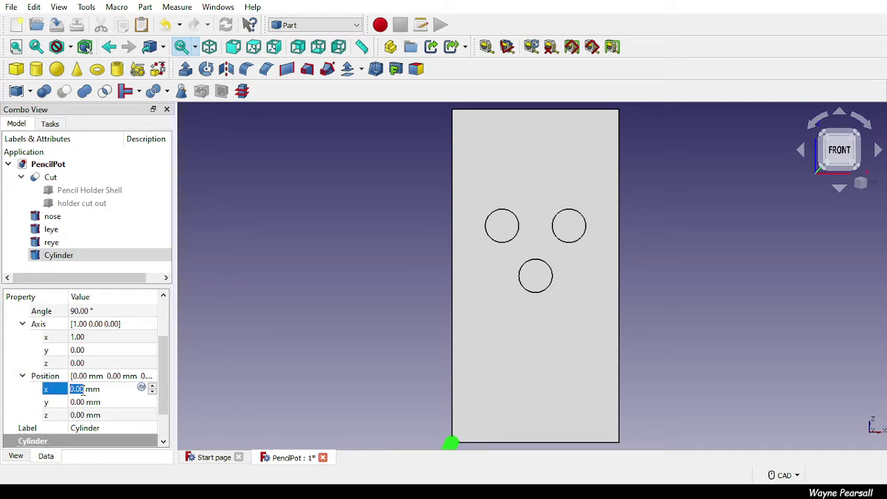
pyautogui.write('25')
pyautogui.press('Return')
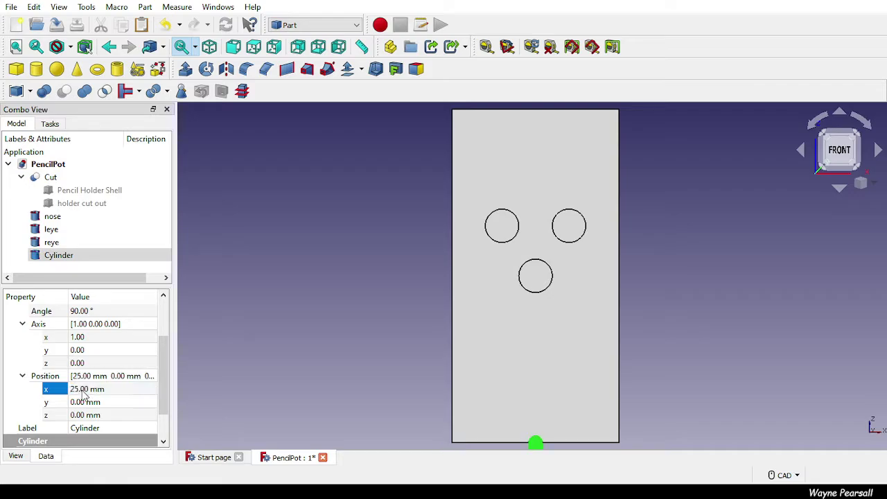
# Try a y position of 35 mm for the half cylinder.
pyautogui.click(82, 402)
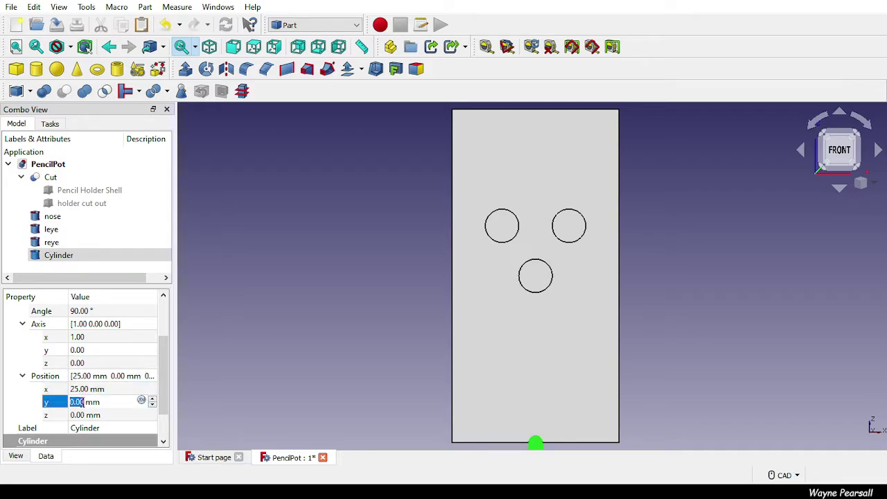
pyautogui.write('35')
pyautogui.press('Return')
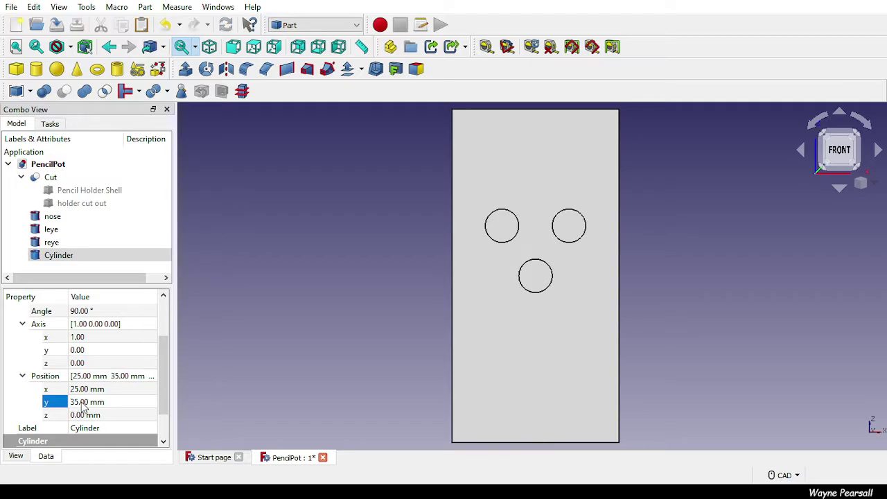
# Set the half cylinder's y position to 2 mm.
pyautogui.click(82, 405)
pyautogui.write('2')
pyautogui.press('Return')
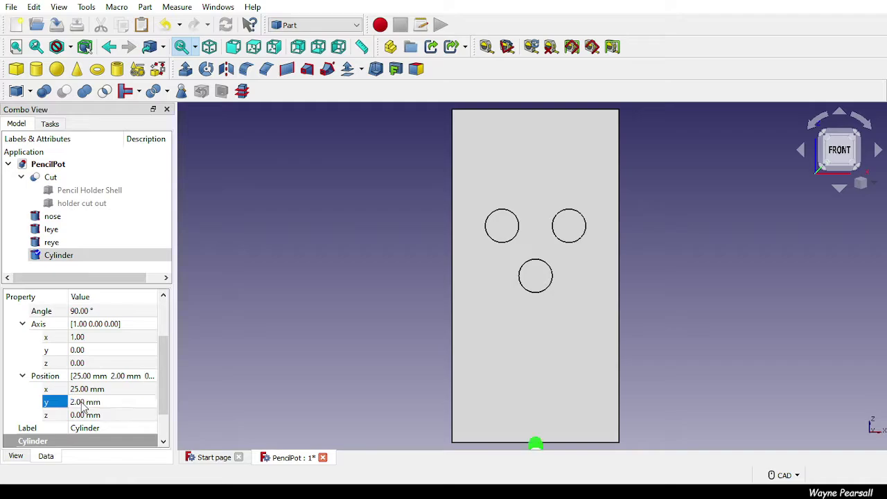
# Set the half cylinder's z position to 35 mm.
pyautogui.click(81, 416)
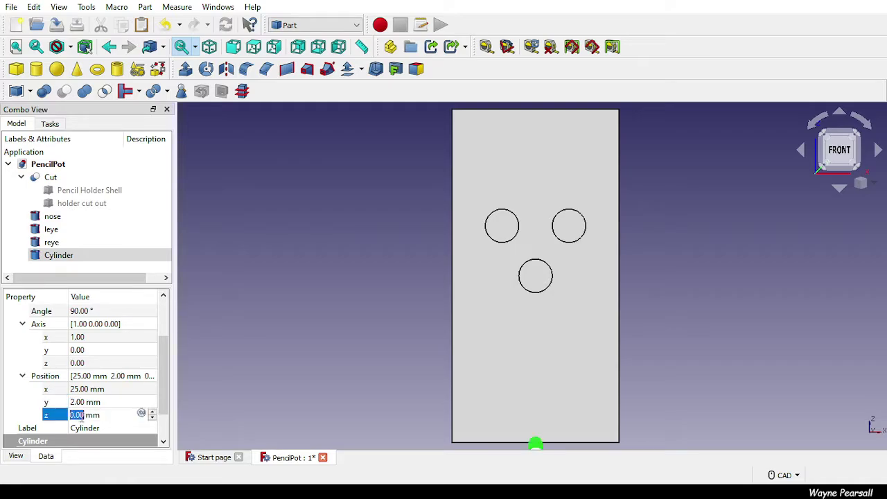
pyautogui.write('35')
pyautogui.press('Return')
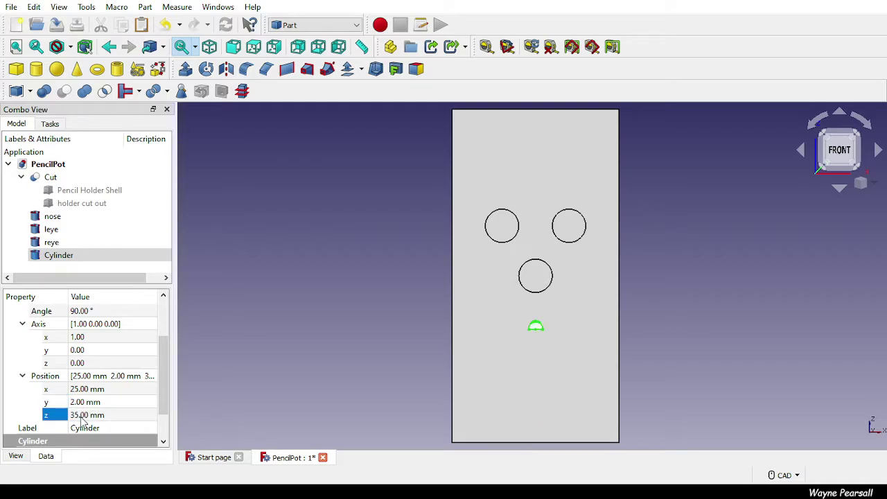
# Try a placement rotation angle of 180° for the half cylinder.
pyautogui.moveTo(164, 379); pyautogui.dragTo(161, 406)
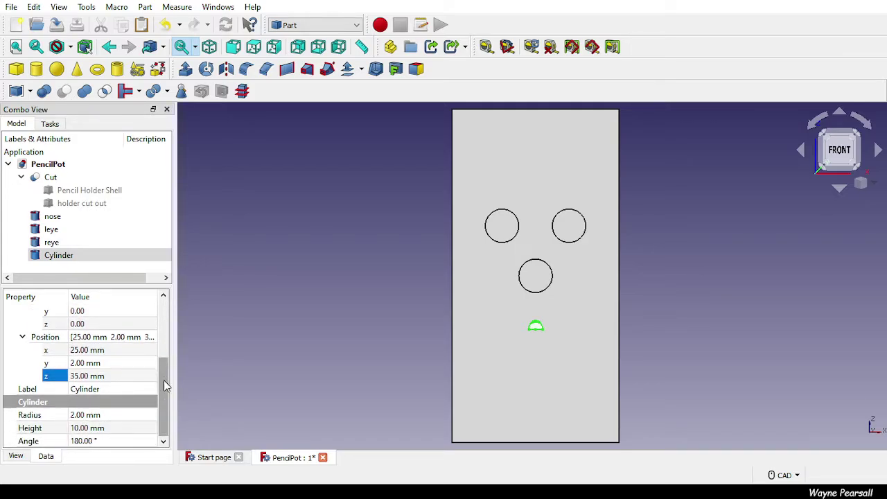
pyautogui.moveTo(163, 392); pyautogui.dragTo(175, 366)
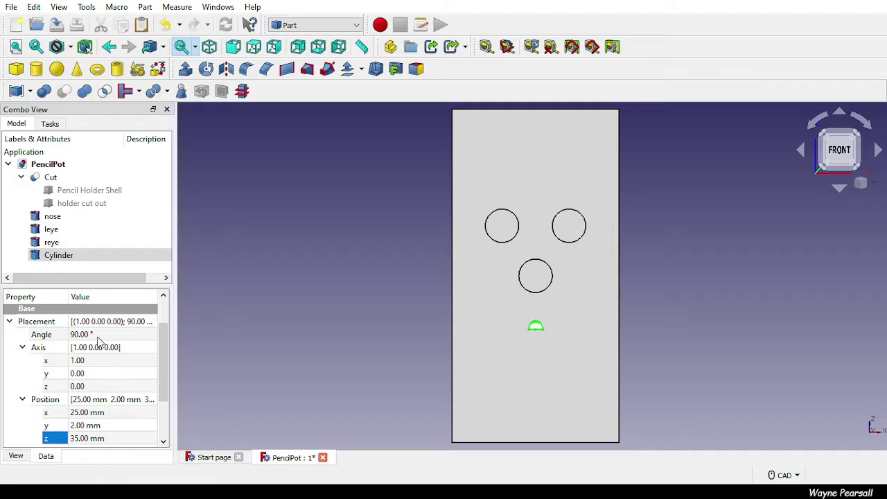
pyautogui.moveTo(164, 356)
pyautogui.mouseDown()
pyautogui.moveTo(159, 326)
pyautogui.moveTo(158, 394)
pyautogui.moveTo(166, 323)
pyautogui.moveTo(166, 364)
pyautogui.mouseUp()
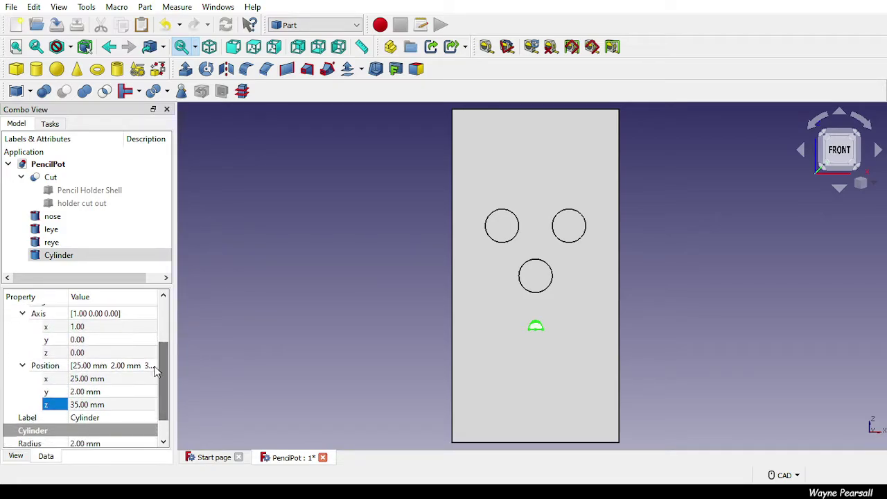
pyautogui.scroll(4, 156, 354)
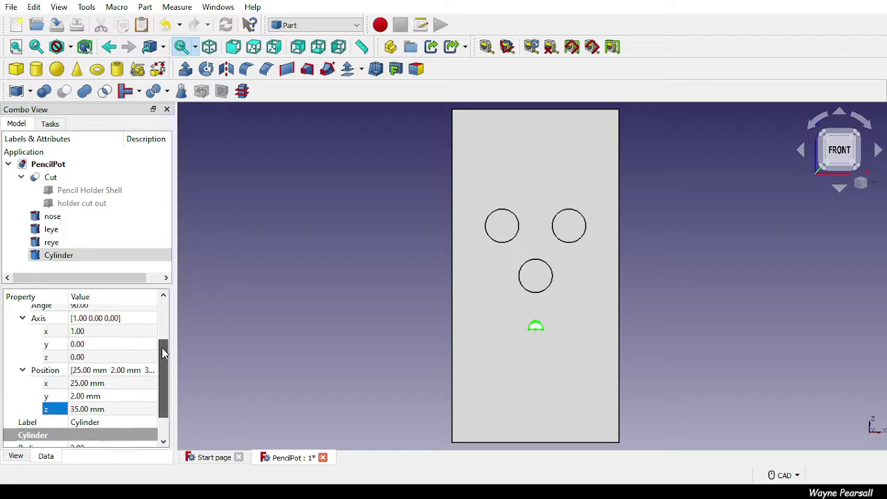
pyautogui.click(93, 358)
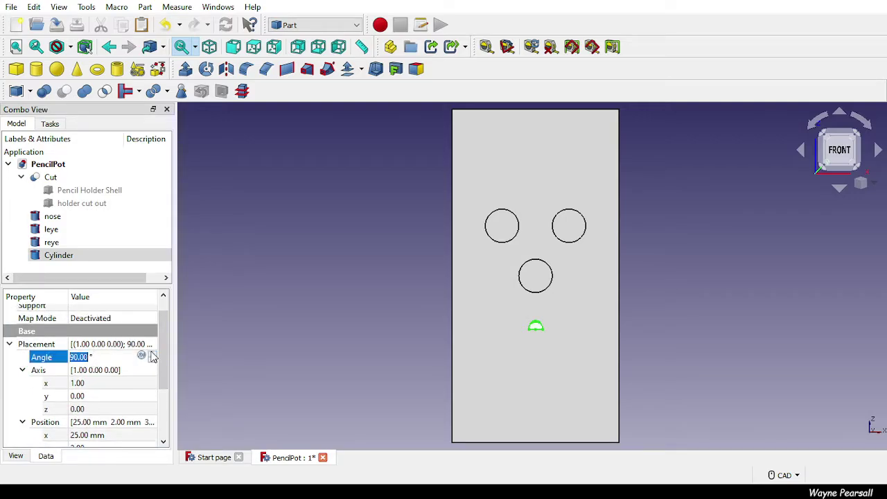
pyautogui.write('180')
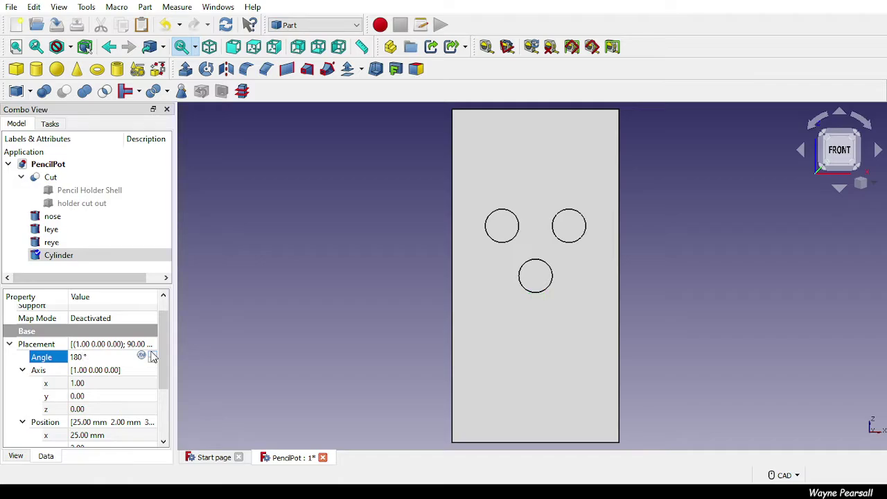
pyautogui.press('Return')
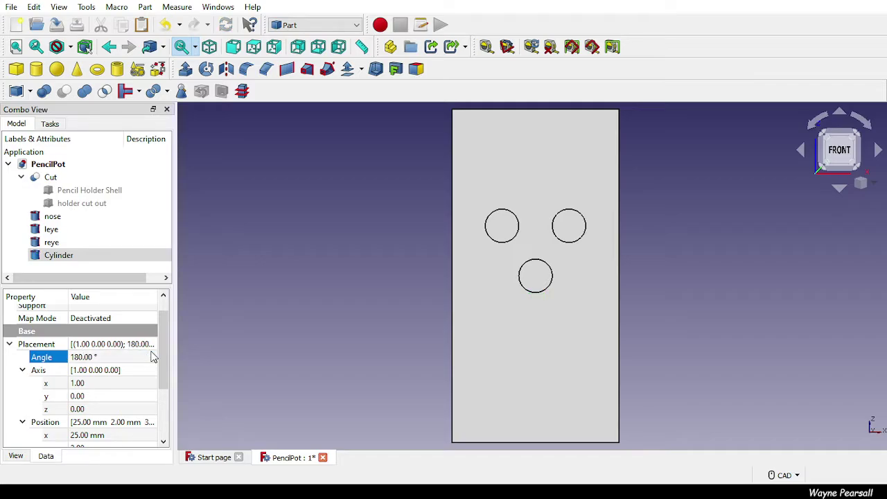
# Try values of 411 and 180 for the y component of the half cylinder's rotation axis.
pyautogui.click(96, 409)
pyautogui.click(90, 396)
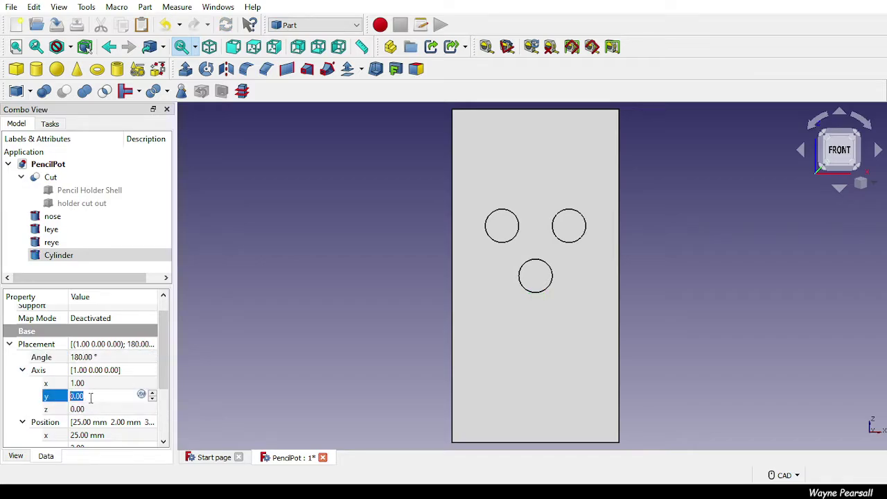
pyautogui.write('411')
pyautogui.press('Return')
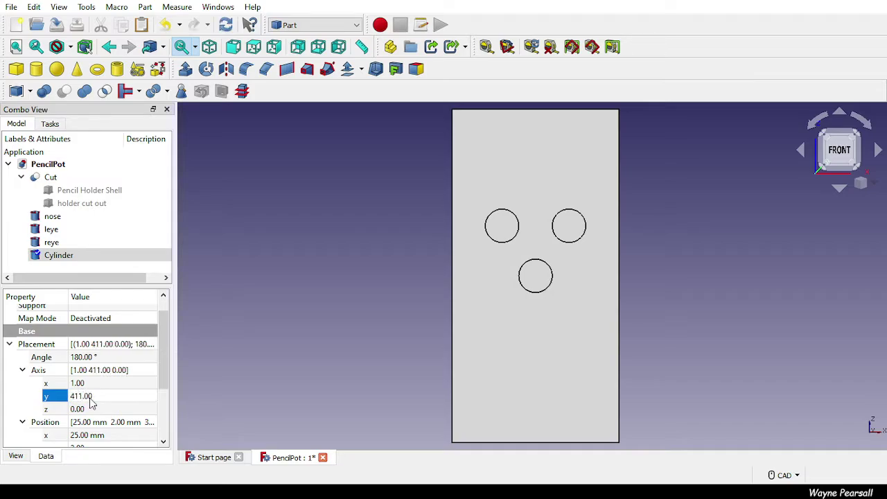
pyautogui.click(90, 396)
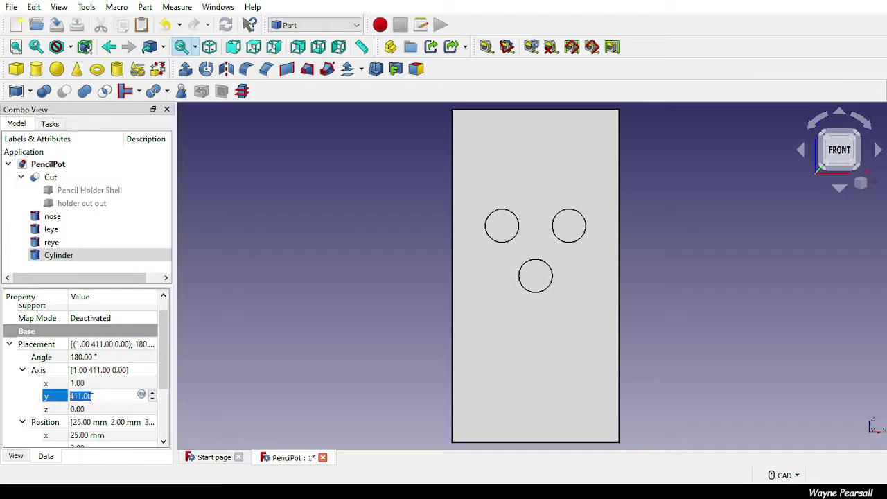
pyautogui.write('180')
pyautogui.press('Return')
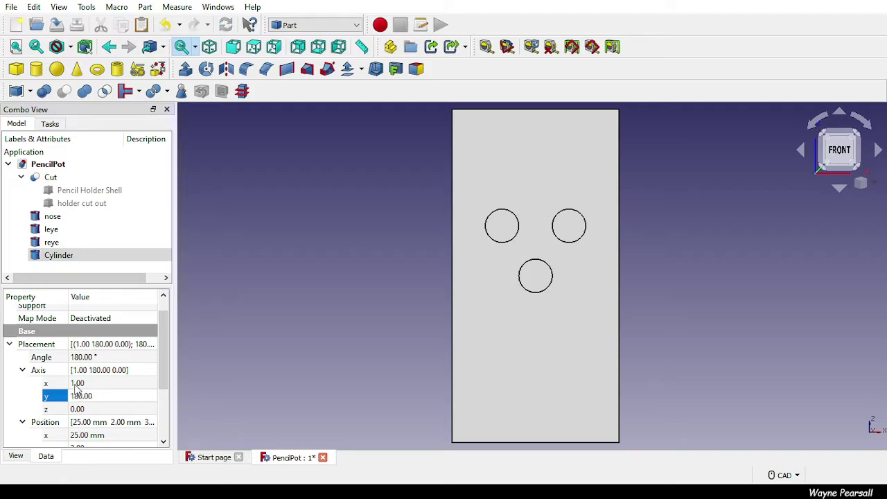
# Restore the half cylinder's placement angle to 90° and its rotation axis y component to 0.
pyautogui.click(82, 356)
pyautogui.write('90')
pyautogui.press('Return')
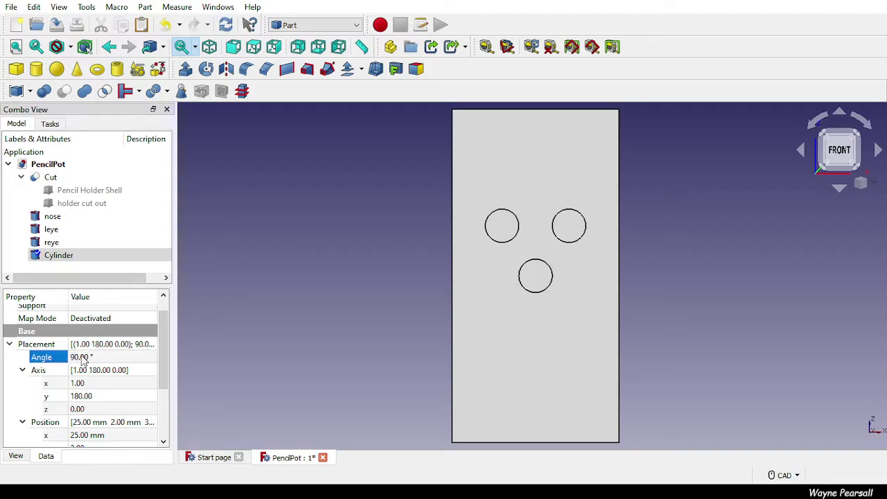
pyautogui.click(82, 399)
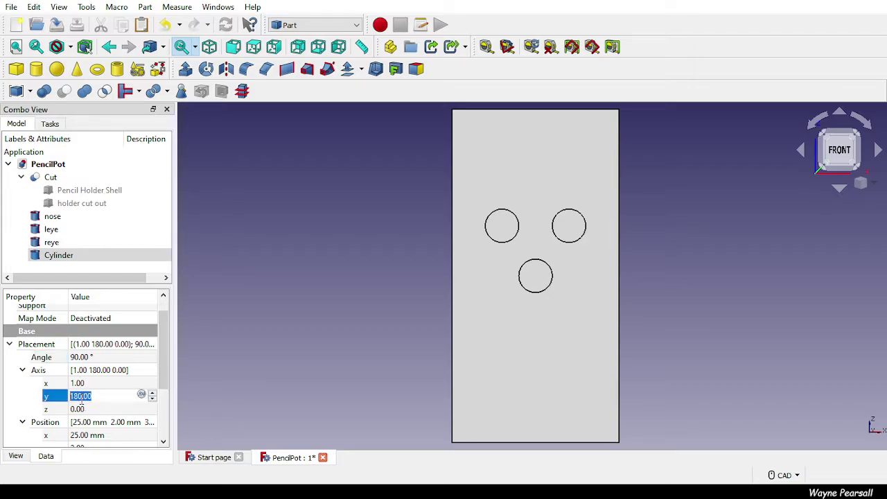
pyautogui.write('0')
pyautogui.press('Return')
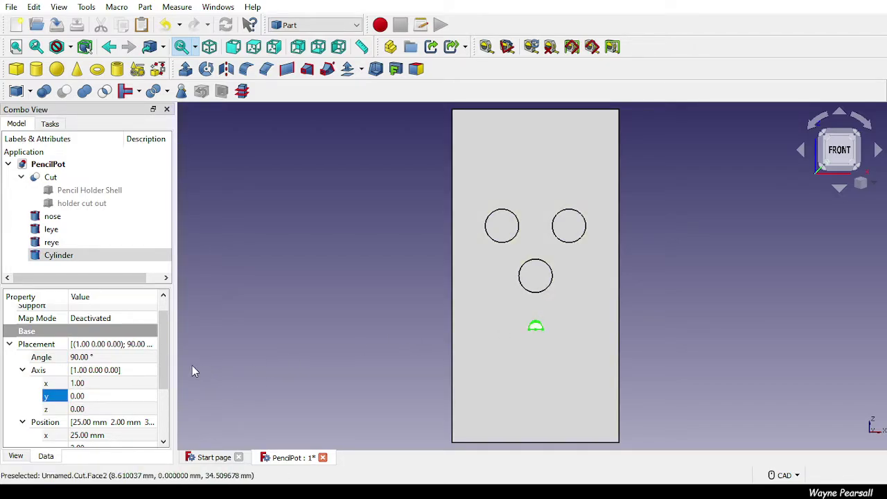
# Try a sweep angle of 90° for the half cylinder, then return it to 180°.
pyautogui.moveTo(164, 360); pyautogui.dragTo(164, 435)
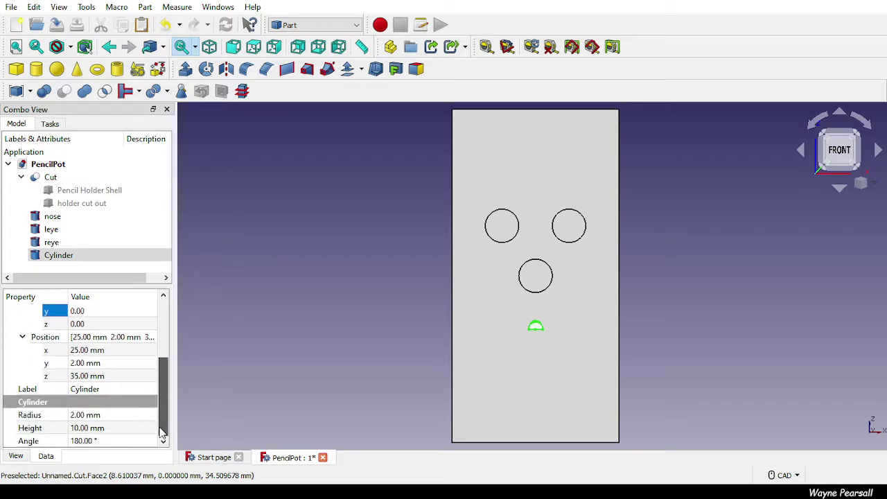
pyautogui.click(77, 441)
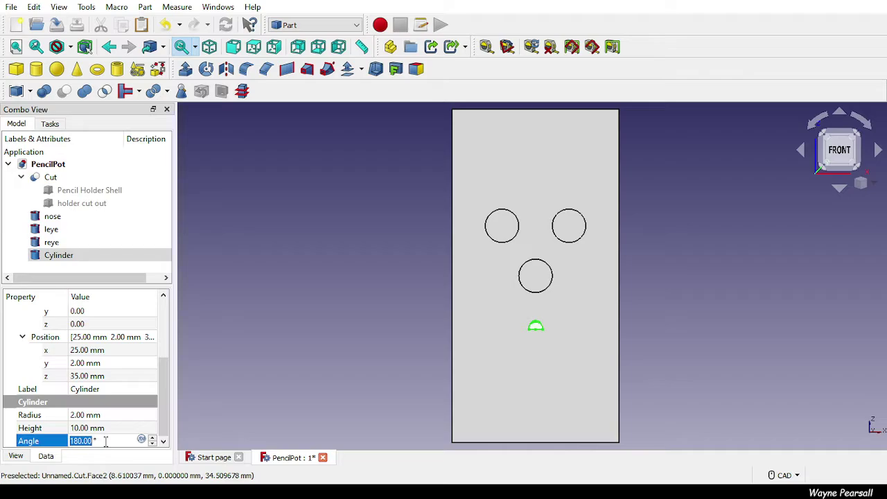
pyautogui.write('90')
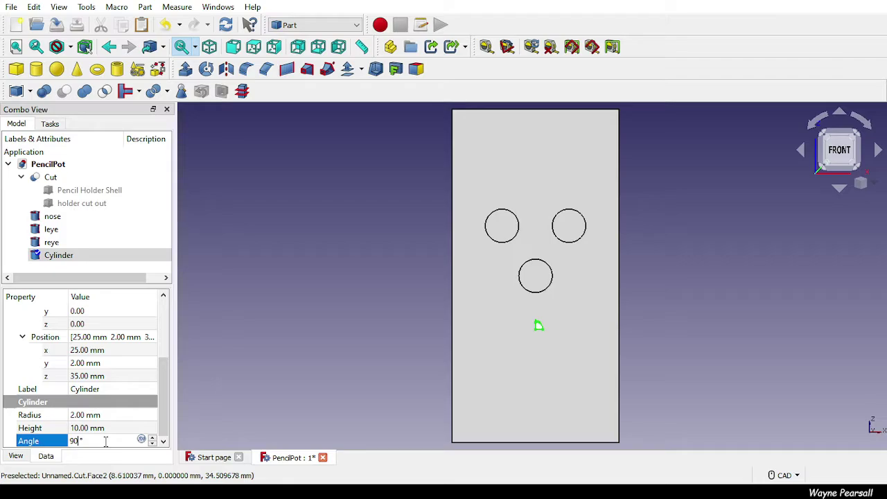
pyautogui.press('BackSpace')
pyautogui.press('BackSpace')
pyautogui.write('180')
pyautogui.press('Return')
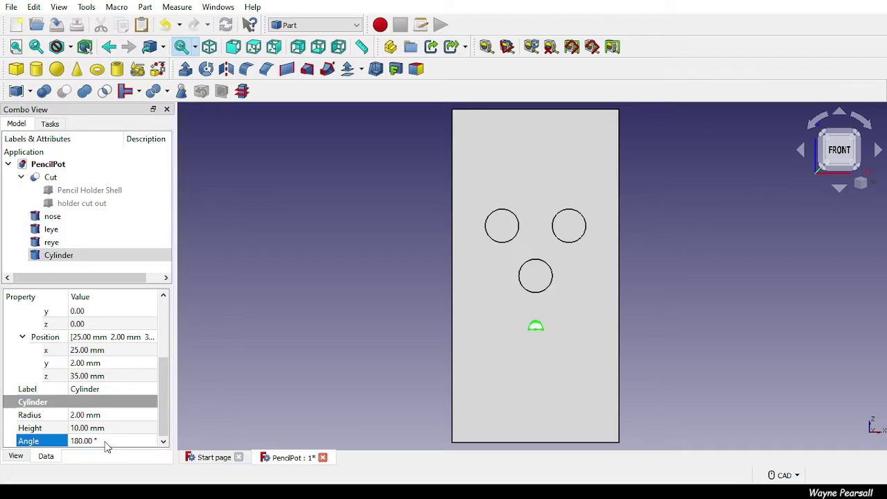
# Try a placement rotation angle of -90° for the half cylinder, then remove the minus sign.
pyautogui.moveTo(165, 381); pyautogui.dragTo(172, 323)
pyautogui.click(73, 376)
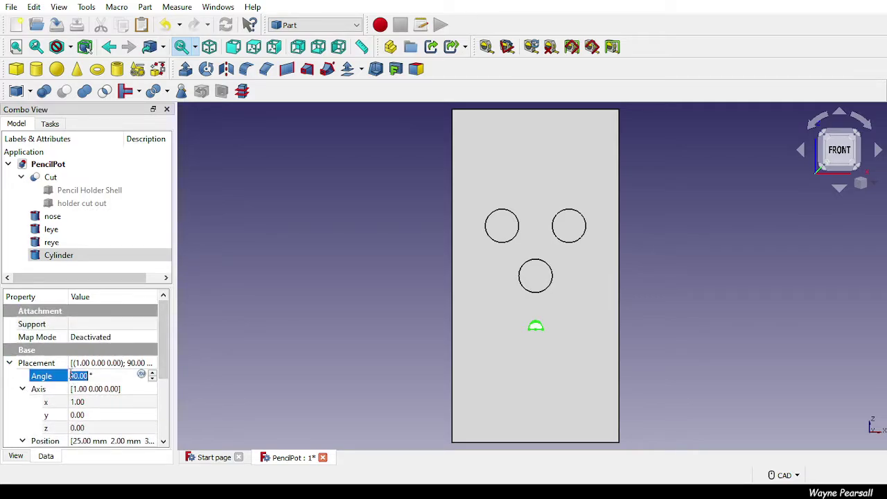
pyautogui.click(70, 376)
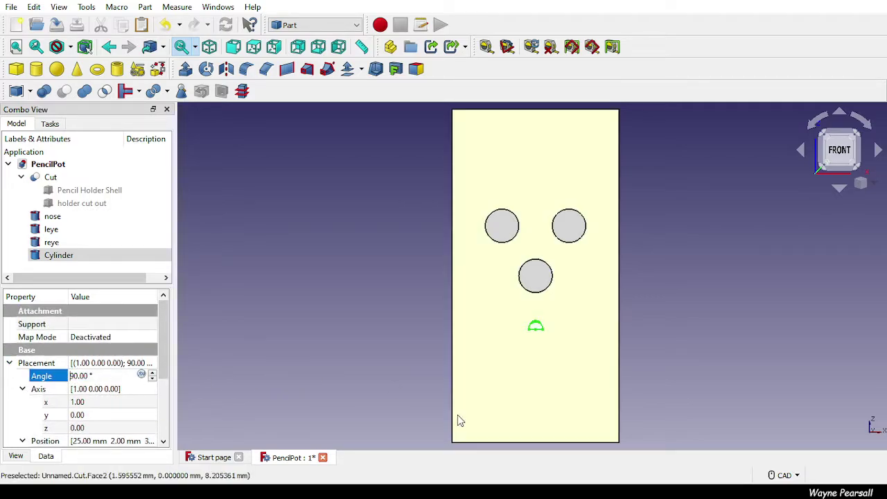
pyautogui.write('-')
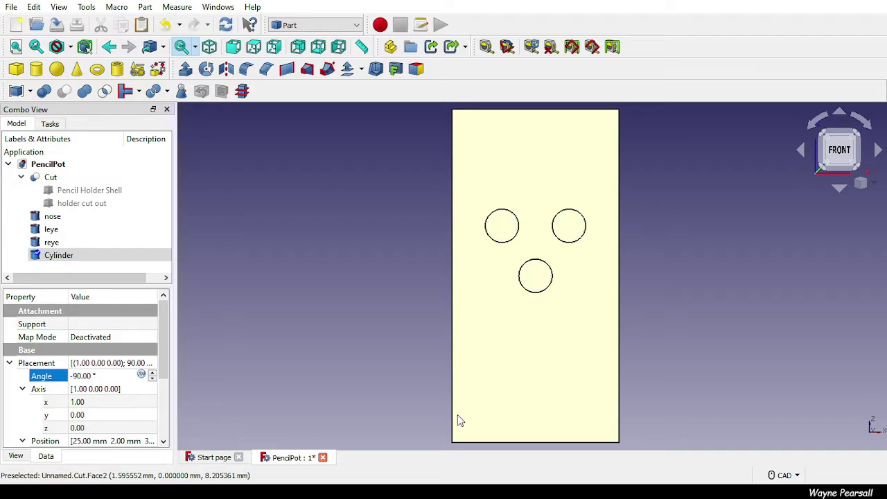
pyautogui.press('BackSpace')
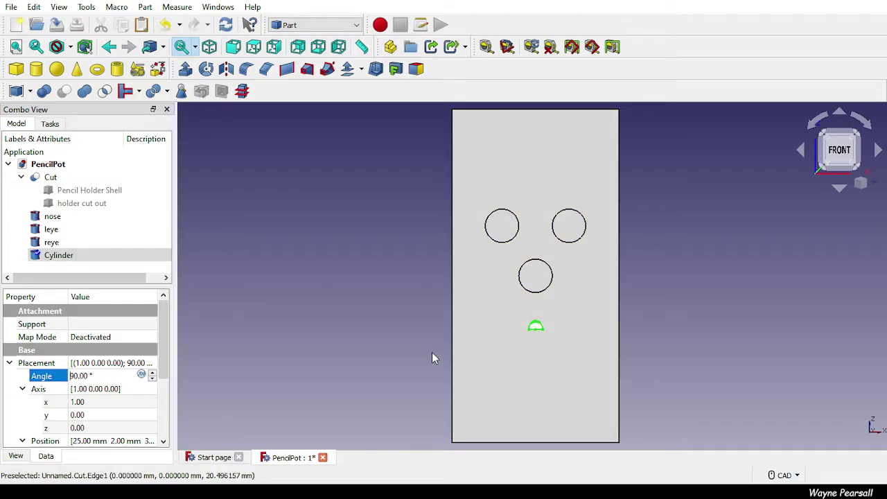
# Enlarge the half cylinder by setting its radius to 10 mm.
pyautogui.moveTo(163, 340); pyautogui.dragTo(166, 402)
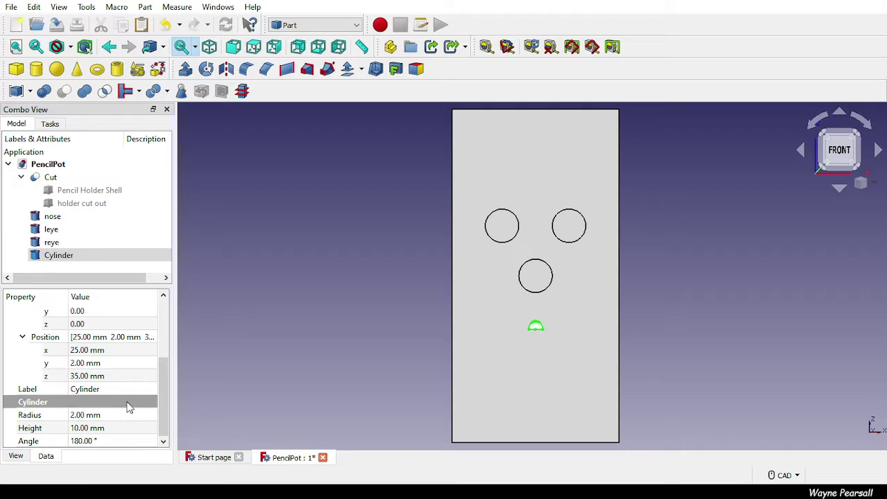
pyautogui.click(79, 419)
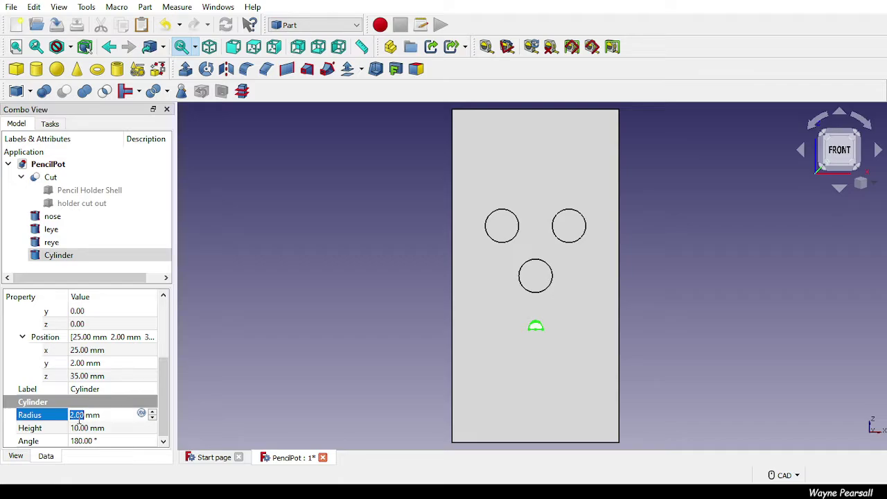
pyautogui.write('50')
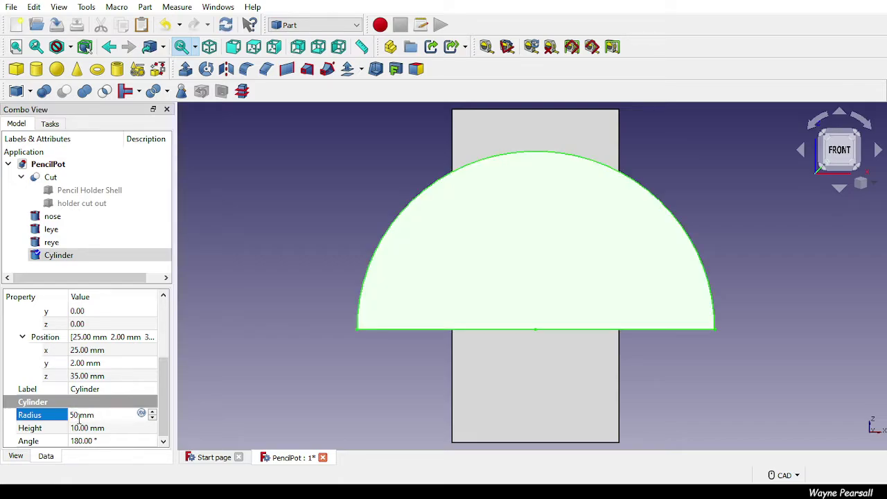
pyautogui.press('BackSpace')
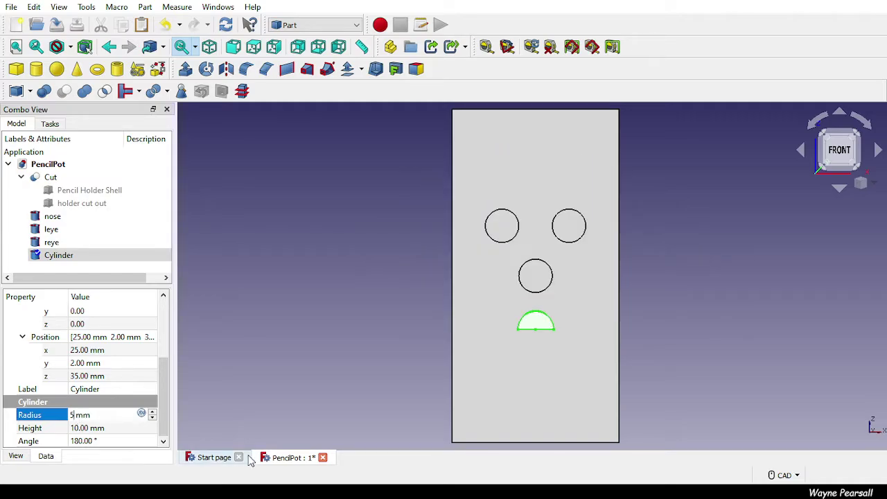
pyautogui.press('BackSpace')
pyautogui.write('10')
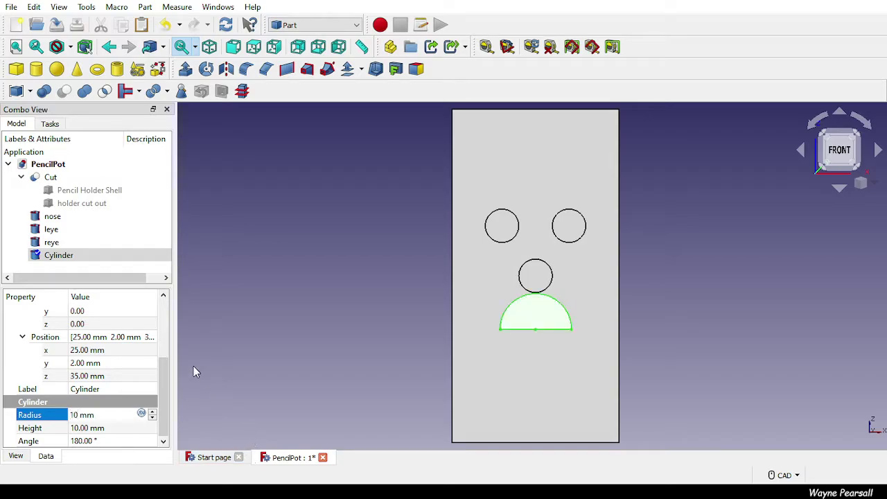
# Lower the half cylinder below the nose by setting its z position to 30 mm.
pyautogui.click(76, 377)
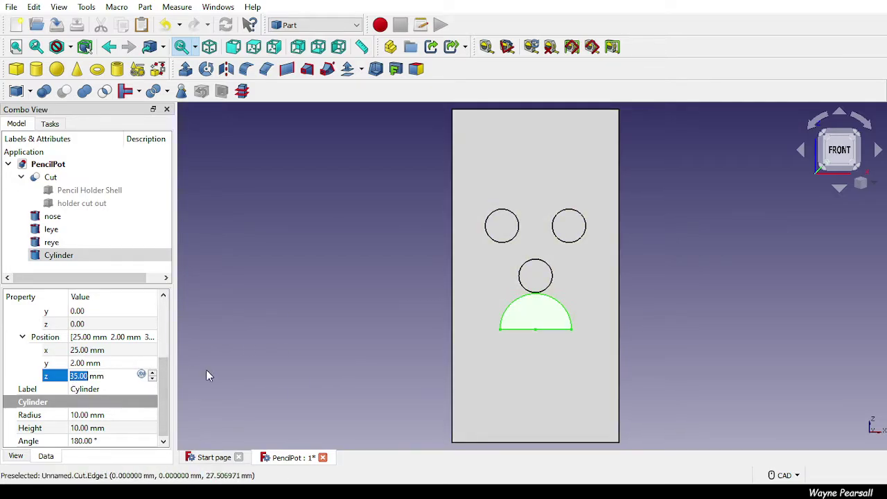
pyautogui.write('30')
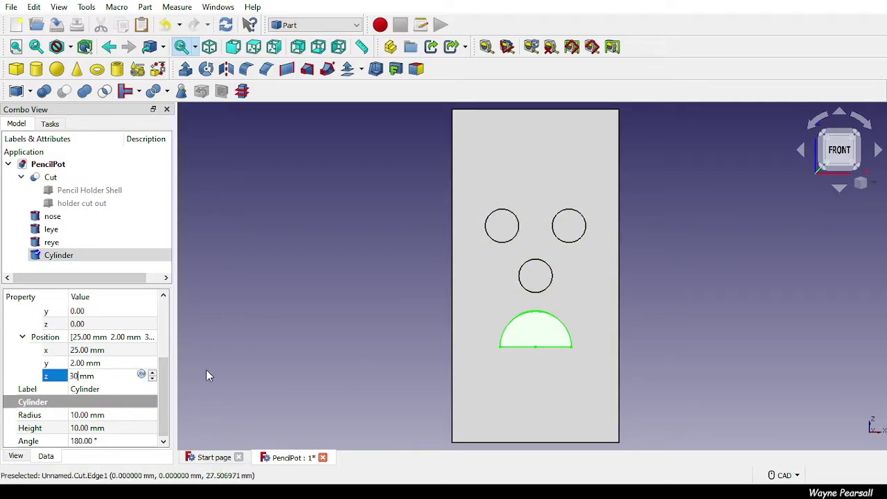
pyautogui.press('Return')
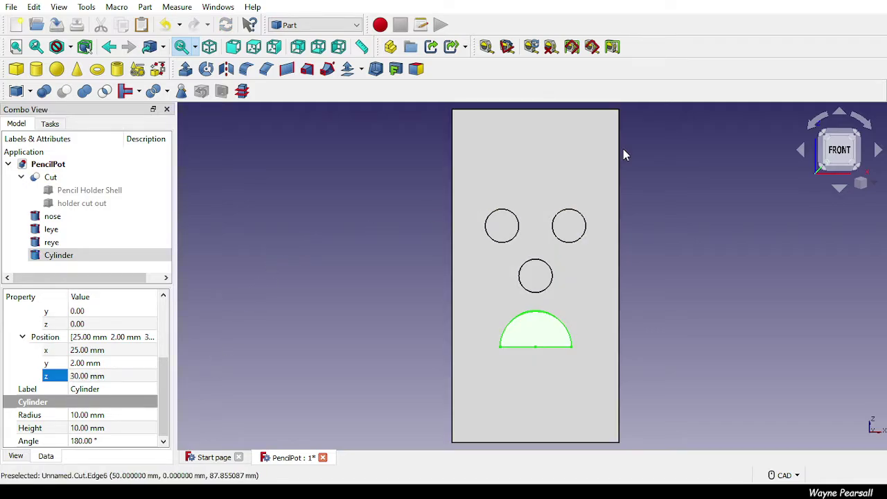
# Set the half cylinder's height to 2 mm and check it on the pot's front at an angle.
pyautogui.doubleClick(84, 428)
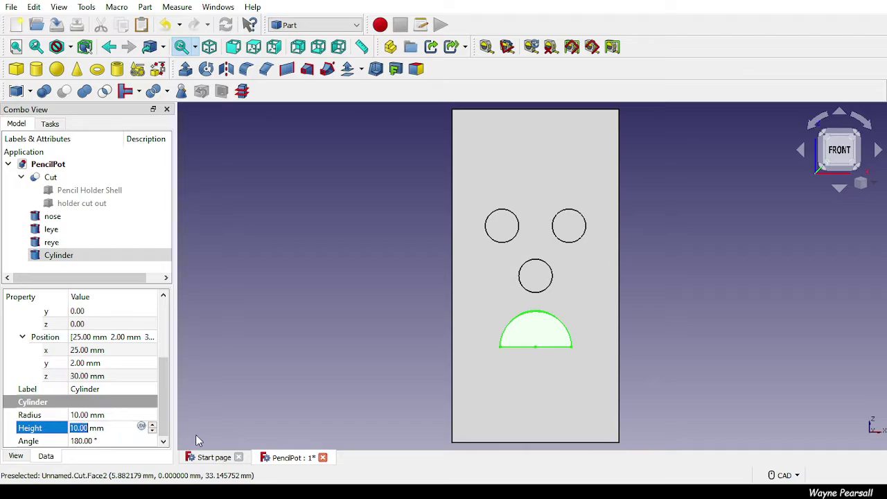
pyautogui.write('2')
pyautogui.press('Return')
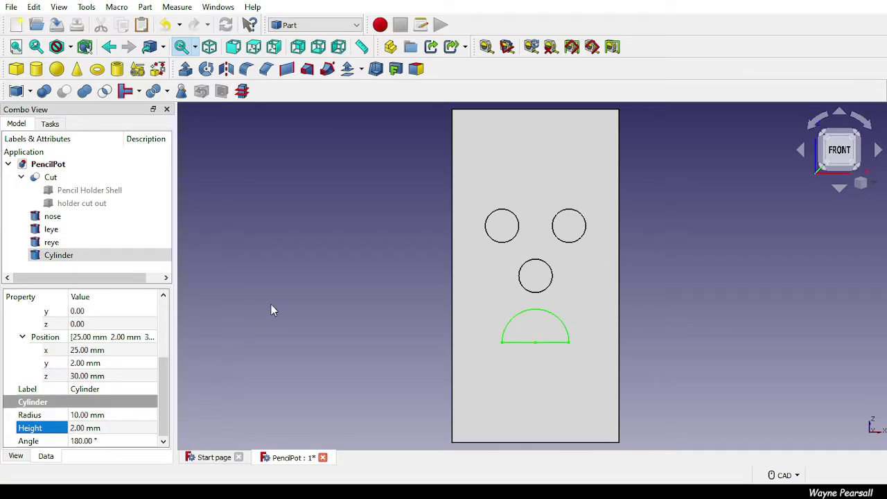
pyautogui.moveTo(406, 260); pyautogui.dragTo(425, 308, button='middle')
pyautogui.moveTo(370, 283); pyautogui.dragTo(303, 266, button='middle')
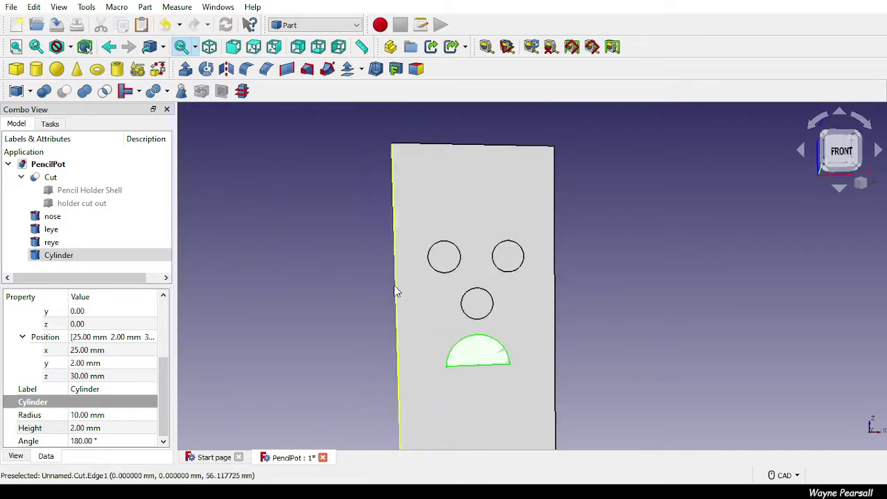
# Cut the nose cylinder out of the hollow pencil pot body with a Boolean cut.
pyautogui.moveTo(677, 246); pyautogui.dragTo(673, 289, button='middle')
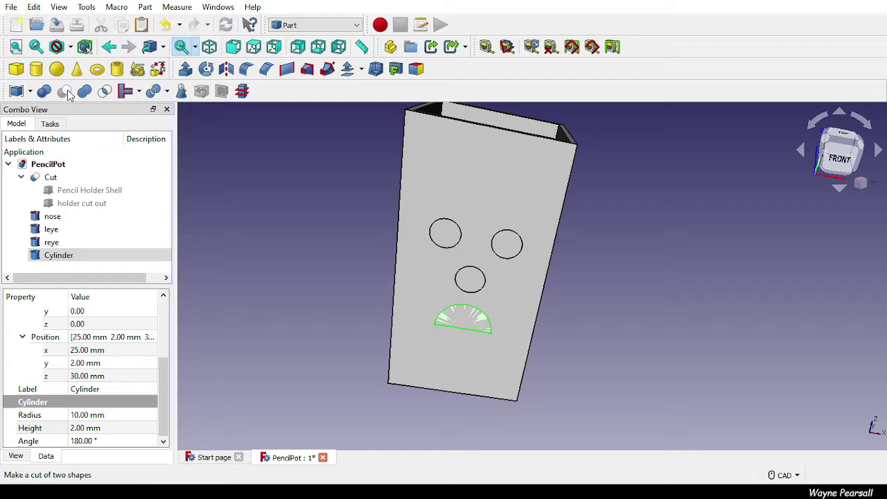
pyautogui.click(58, 179)
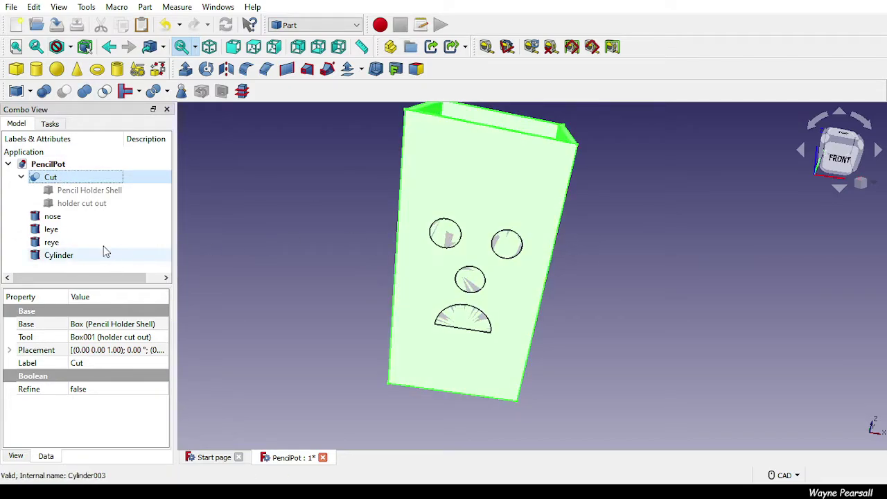
pyautogui.keyDown('ctrl'); pyautogui.click(54, 217); pyautogui.keyUp('ctrl')
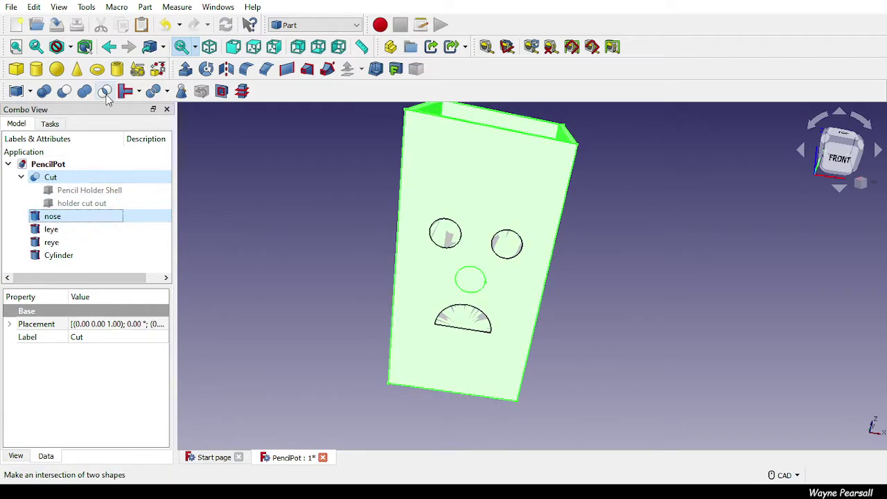
pyautogui.click(65, 92)
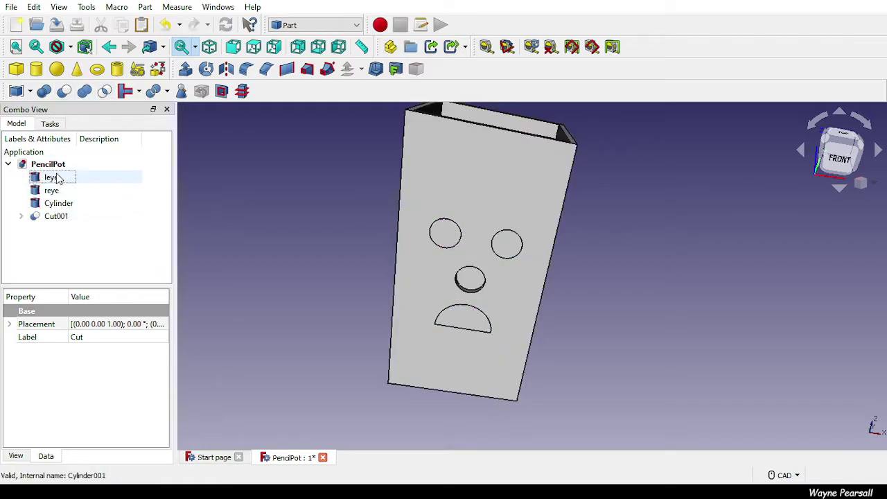
# Cut the left eye and right eye cylinders out of the pot body, one Boolean cut for each.
pyautogui.click(55, 217)
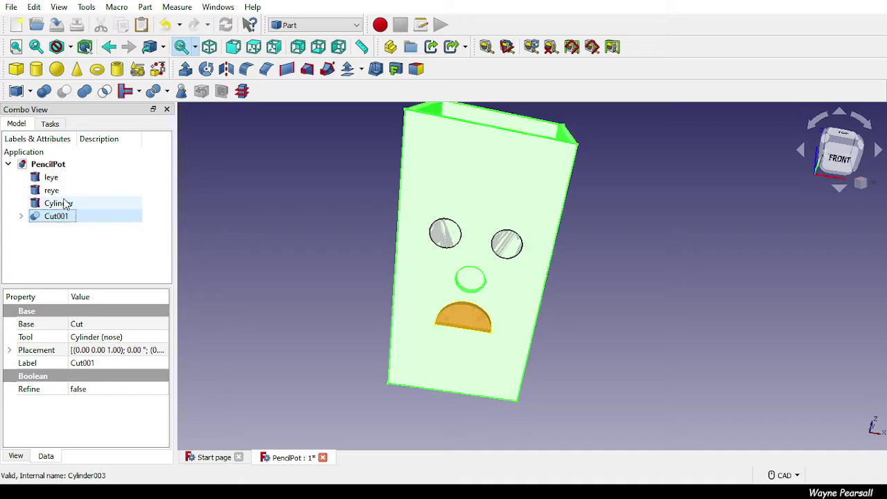
pyautogui.keyDown('ctrl'); pyautogui.click(59, 178); pyautogui.keyUp('ctrl')
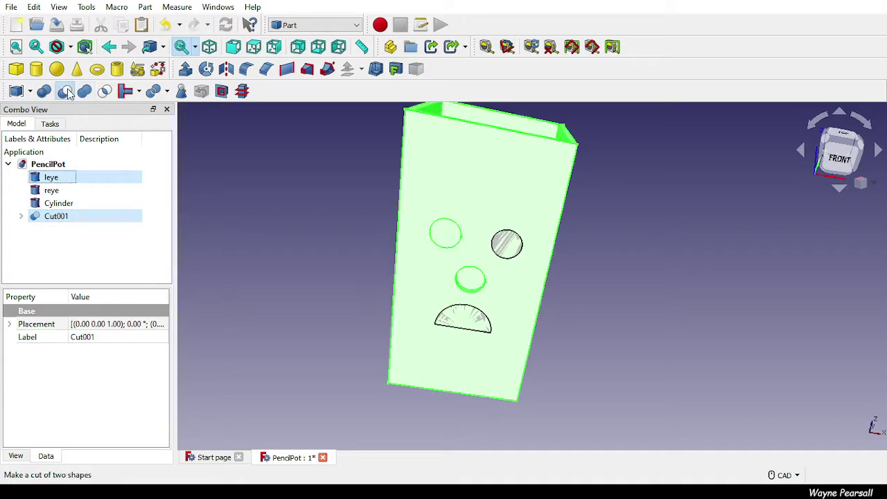
pyautogui.click(65, 91)
pyautogui.click(55, 207)
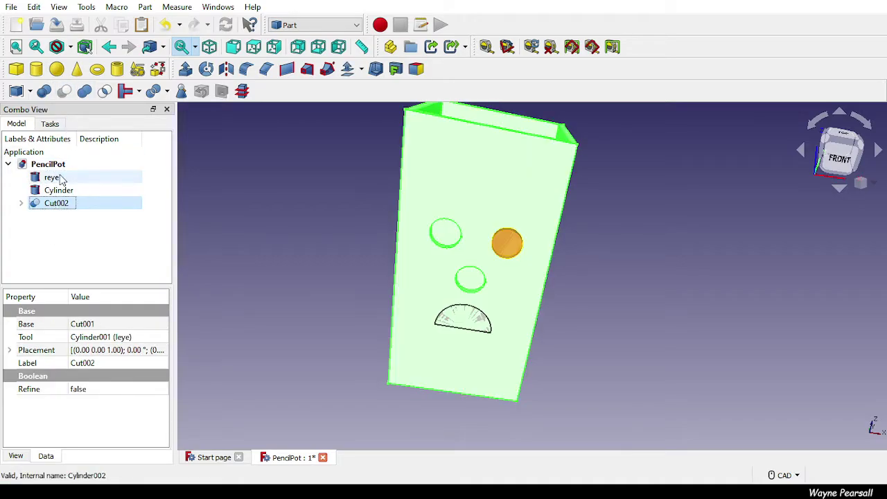
pyautogui.keyDown('ctrl'); pyautogui.click(57, 178); pyautogui.keyUp('ctrl')
pyautogui.click(64, 92)
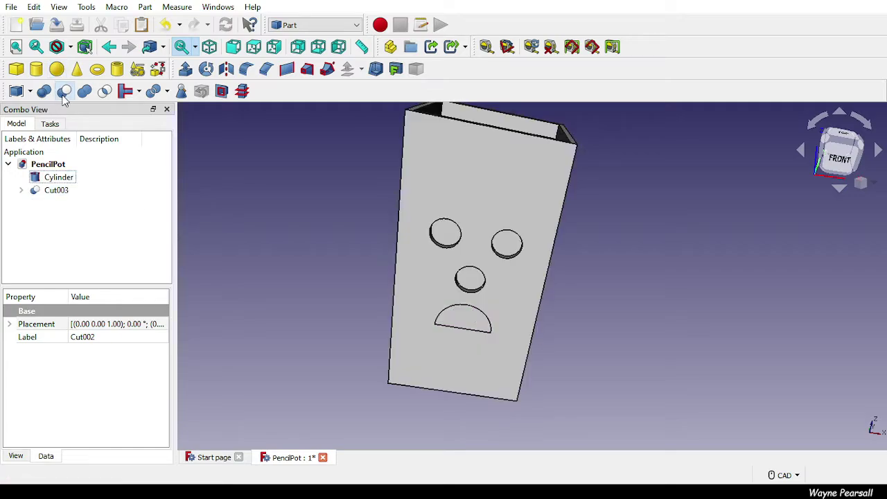
# Cut the half cylinder below the nose out of the pot body.
pyautogui.click(64, 190)
pyautogui.keyDown('ctrl'); pyautogui.click(59, 178); pyautogui.keyUp('ctrl')
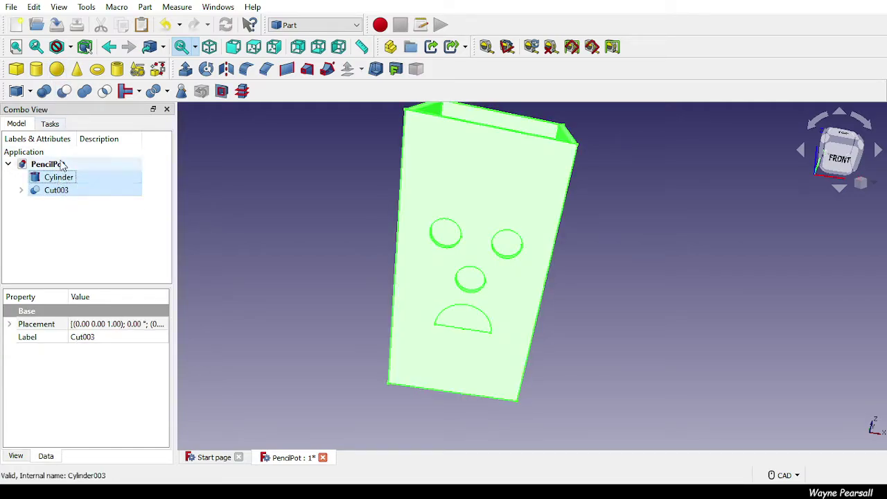
pyautogui.click(63, 92)
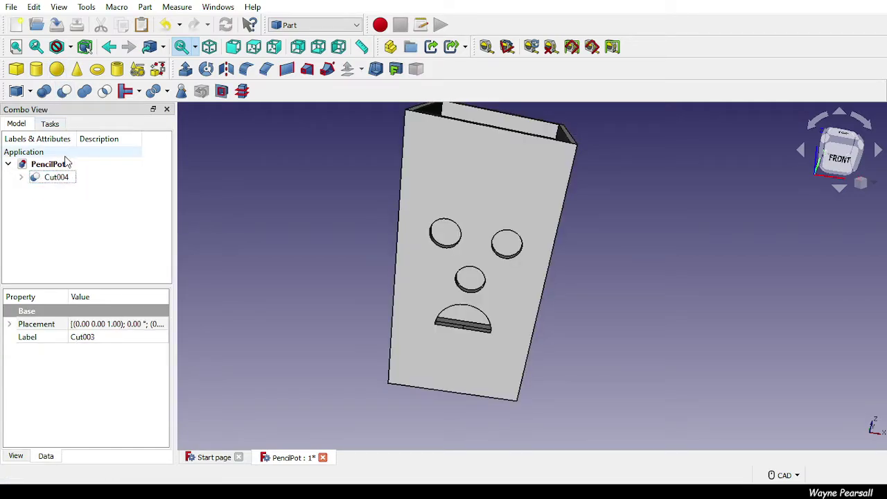
# Expand the nested cuts in the model tree and rename the half cylinder as mouth.
pyautogui.click(21, 177)
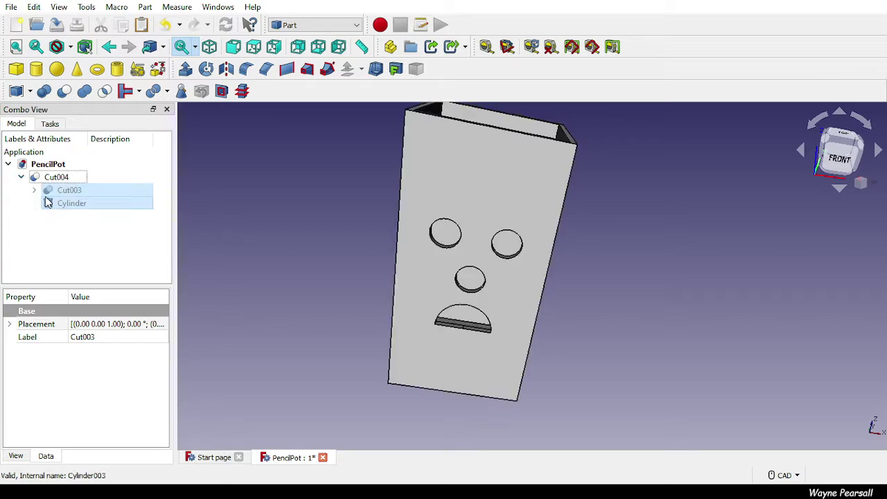
pyautogui.click(33, 190)
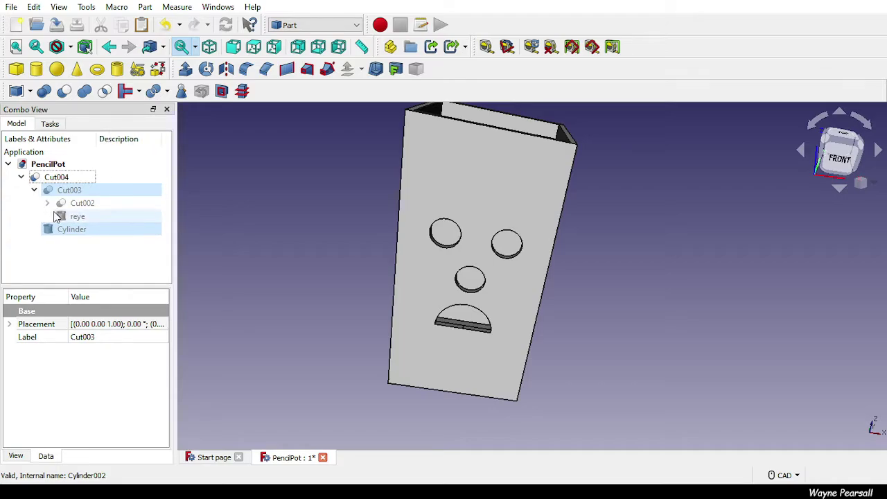
pyautogui.click(69, 229)
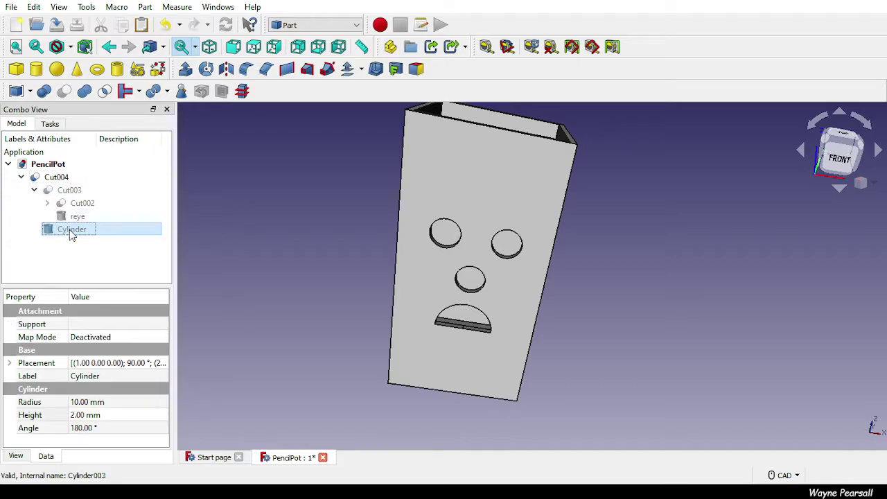
pyautogui.click(69, 230)
pyautogui.write('mouth c')
pyautogui.press('BackSpace')
pyautogui.press('BackSpace')
pyautogui.press('Return')
# Set the mouth cylinder's radius to 15 mm.
pyautogui.moveTo(670, 349)
pyautogui.mouseDown(button='middle')
pyautogui.moveTo(677, 301)
pyautogui.moveTo(750, 302)
pyautogui.moveTo(774, 319)
pyautogui.moveTo(684, 178)
pyautogui.moveTo(698, 237)
pyautogui.moveTo(687, 253)
pyautogui.mouseUp(button='middle')
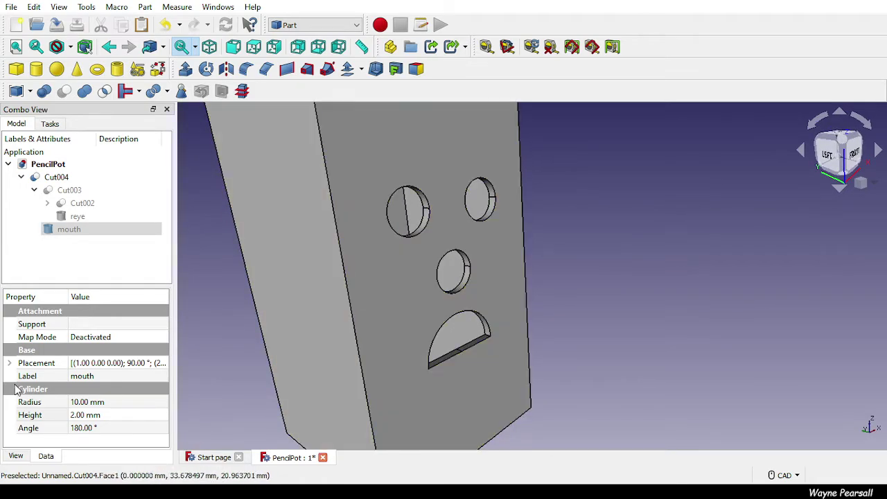
pyautogui.click(80, 404)
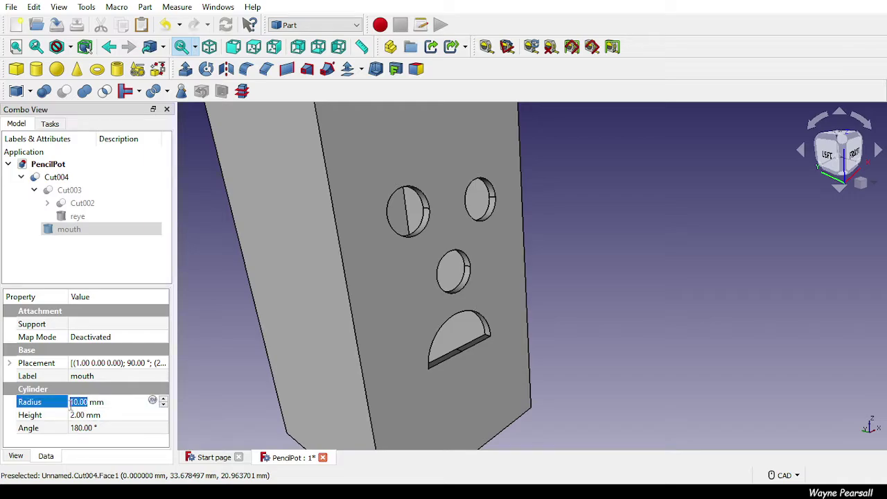
pyautogui.click(75, 402)
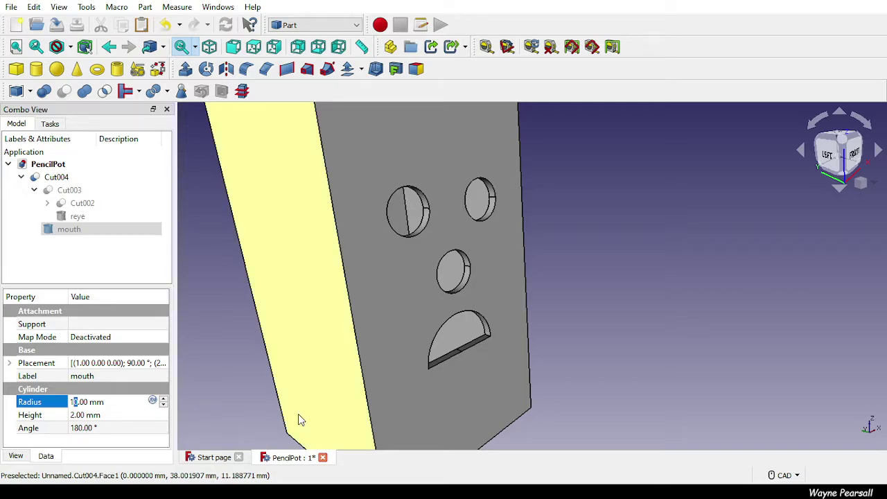
pyautogui.press('Return')
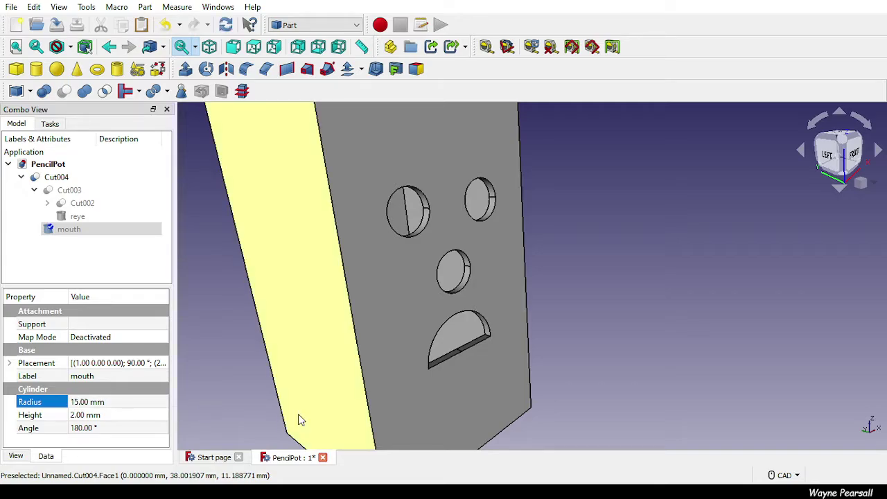
# Check the mouth's height and angle values and inspect the cut face from several sides.
pyautogui.click(100, 415)
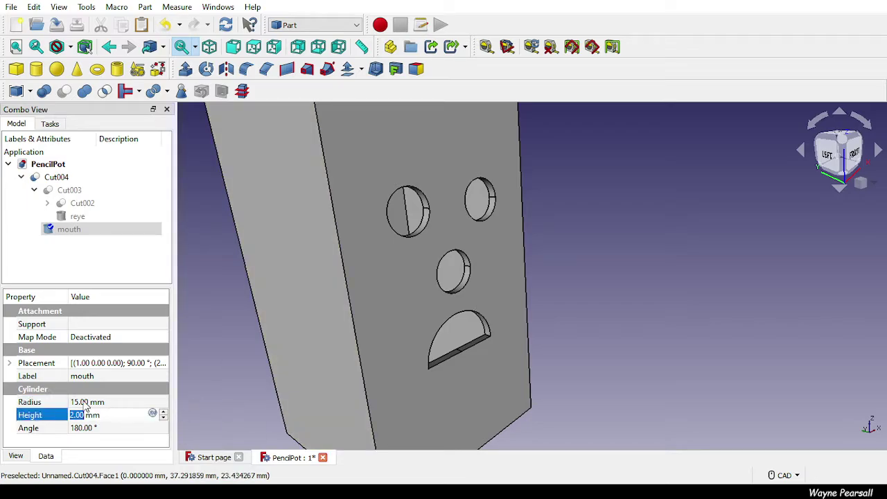
pyautogui.click(78, 433)
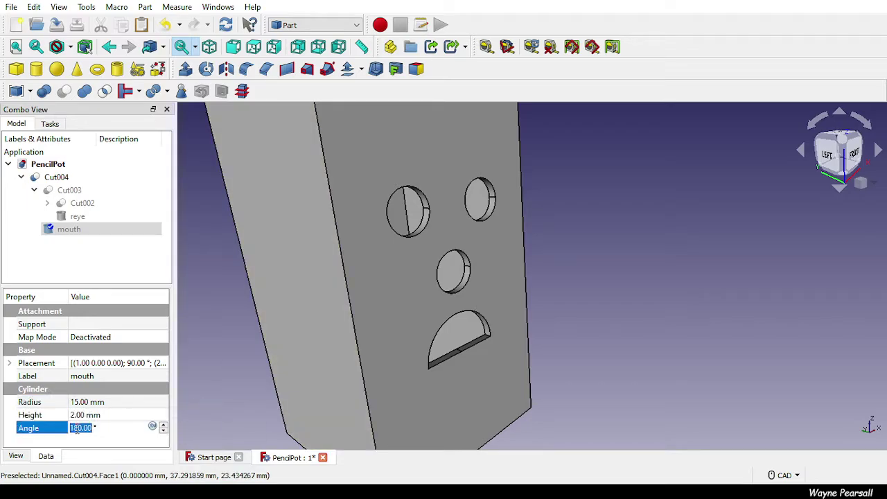
pyautogui.moveTo(609, 363); pyautogui.dragTo(584, 343, button='middle')
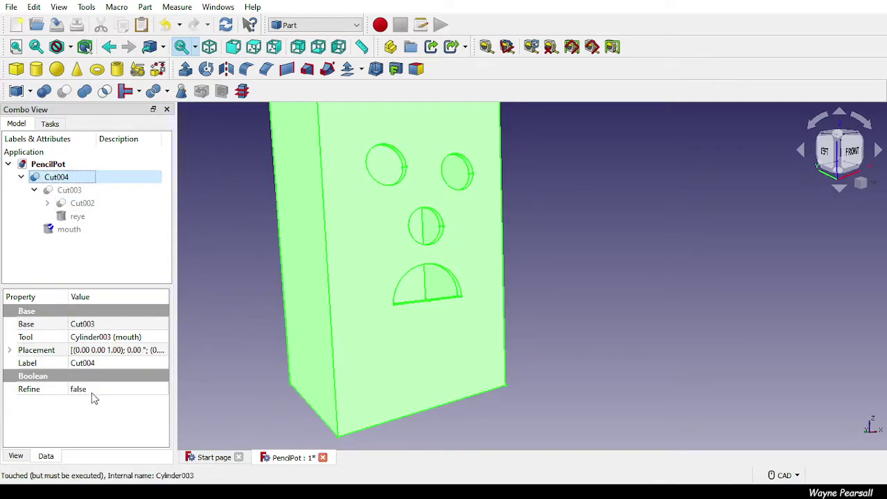
pyautogui.click(75, 202)
pyautogui.click(67, 230)
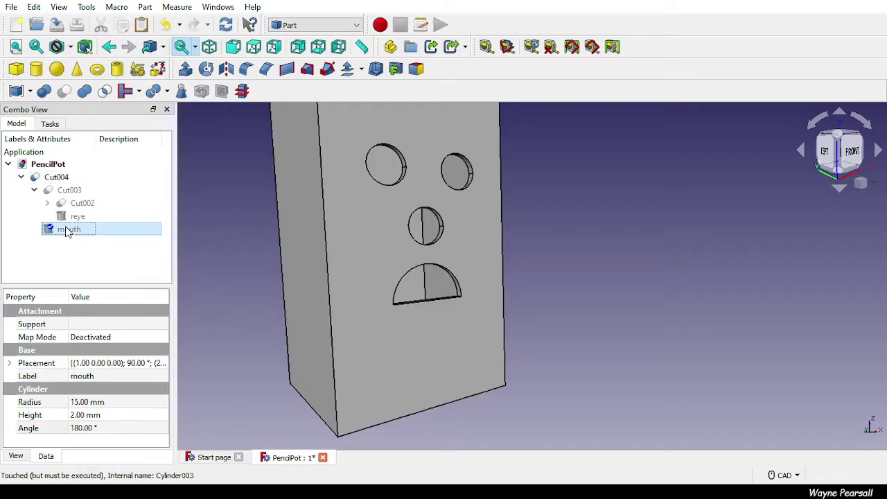
pyautogui.moveTo(258, 238); pyautogui.dragTo(170, 201, button='middle')
pyautogui.moveTo(492, 271); pyautogui.dragTo(313, 281, button='middle')
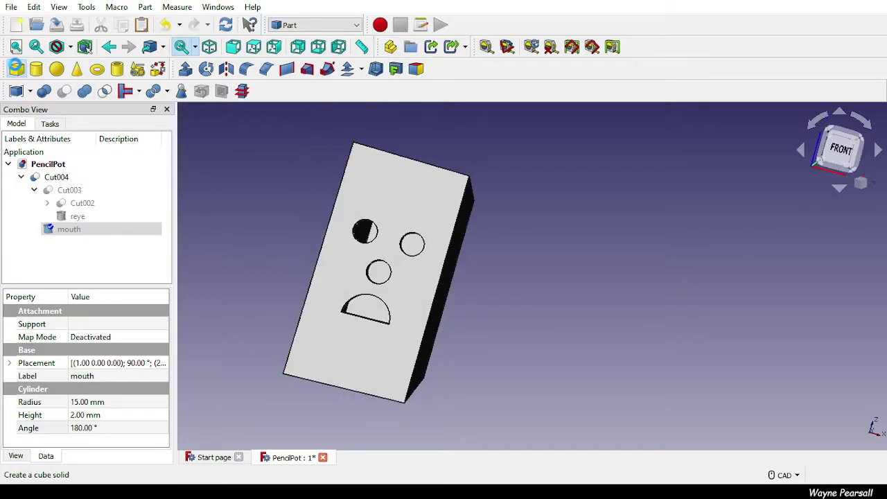
# Add a default cube solid at the pot's lower front corner and select it.
pyautogui.click(16, 69)
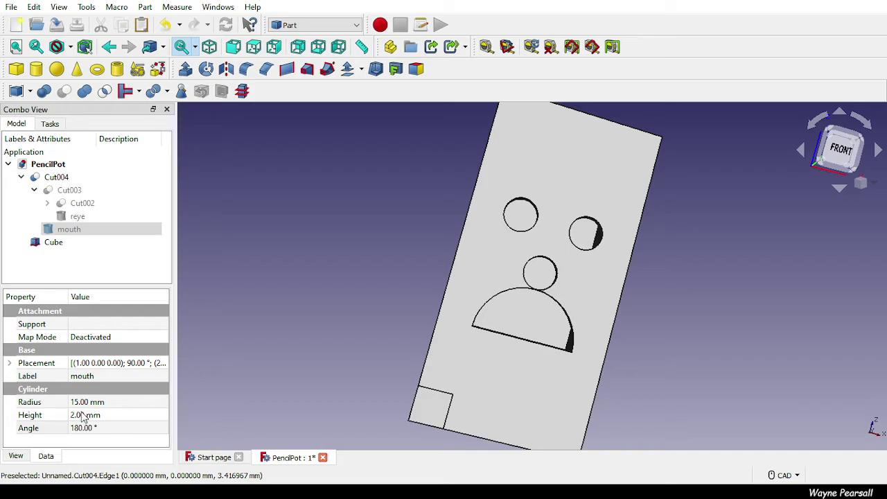
pyautogui.click(64, 243)
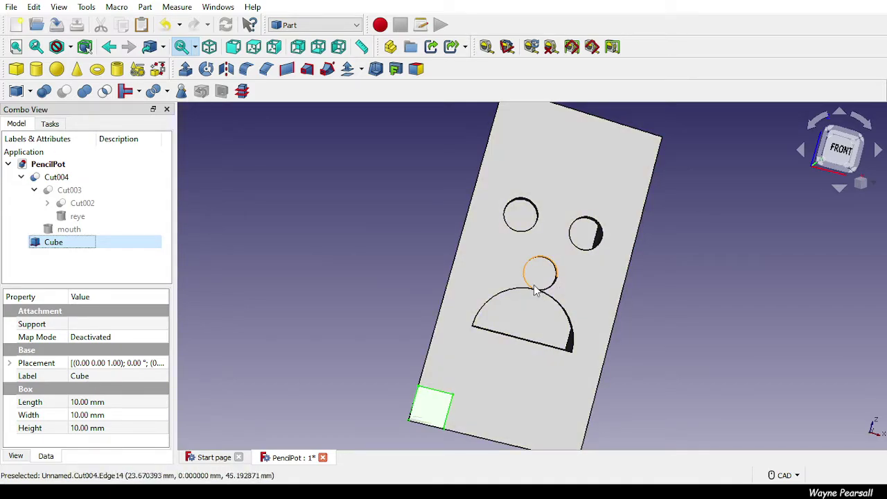
# Lower the mouth away from the nose by setting its z position to 25 mm.
pyautogui.click(560, 327)
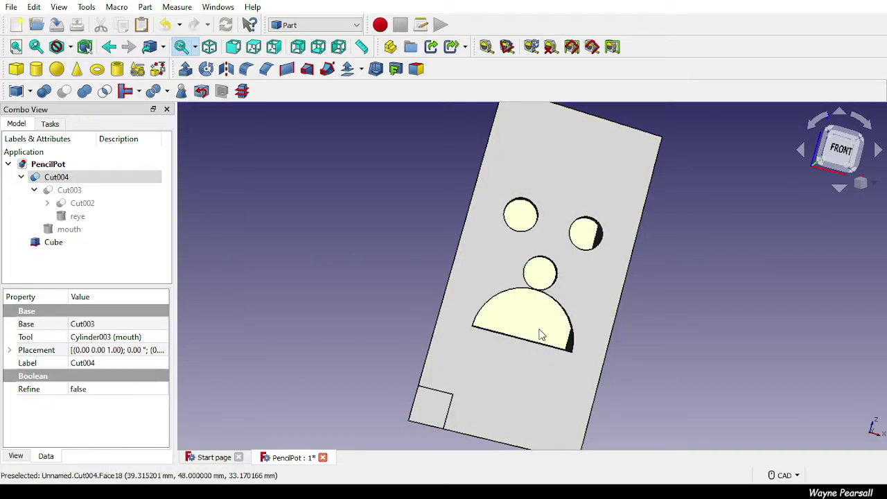
pyautogui.click(68, 230)
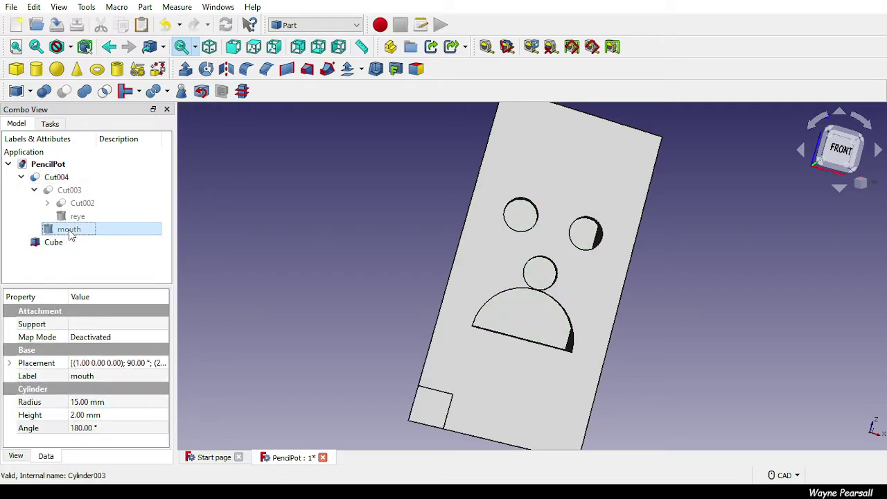
pyautogui.click(75, 407)
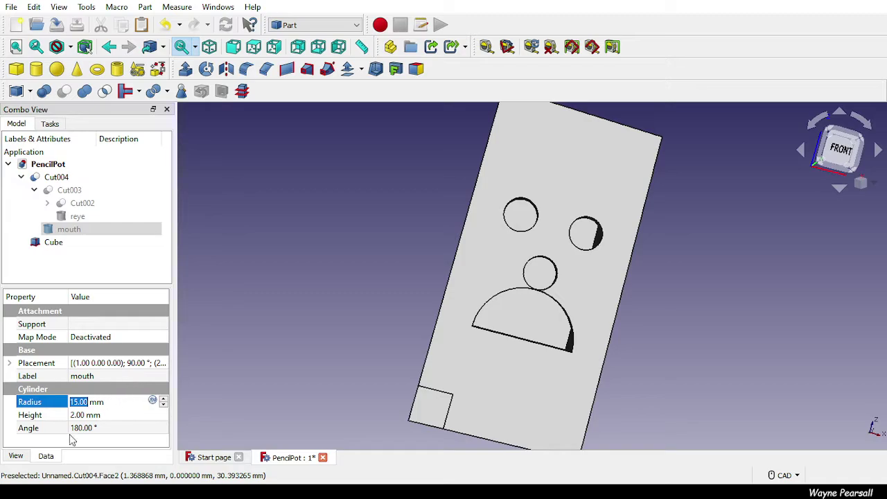
pyautogui.click(10, 364)
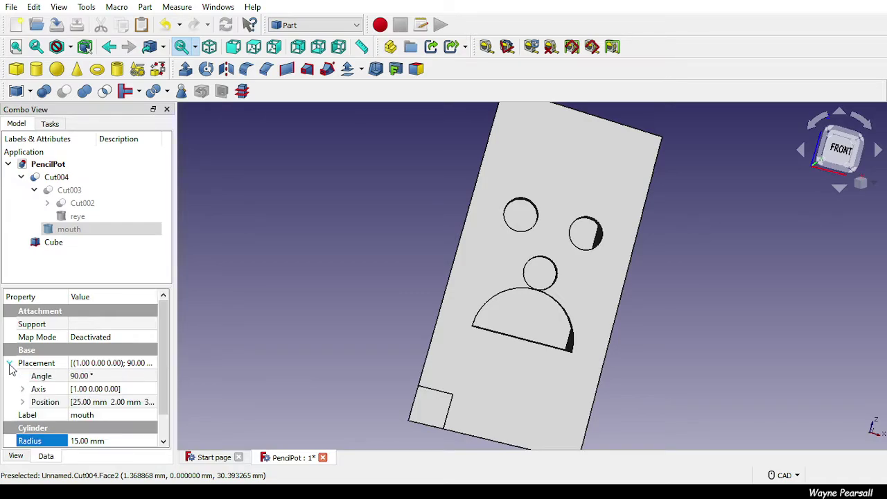
pyautogui.click(23, 404)
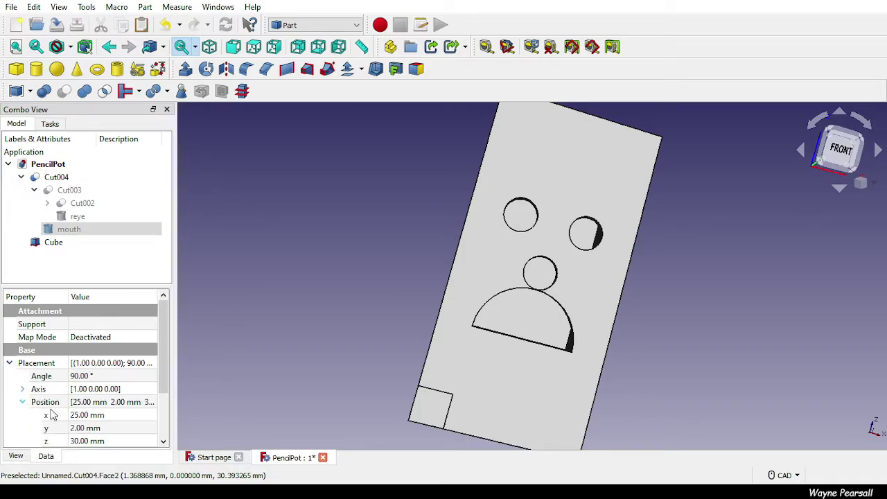
pyautogui.click(83, 442)
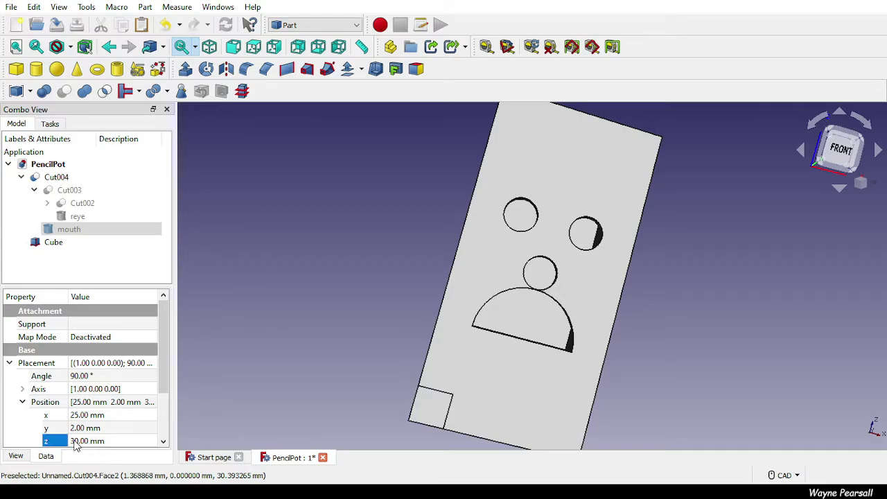
pyautogui.write('25')
pyautogui.press('Return')
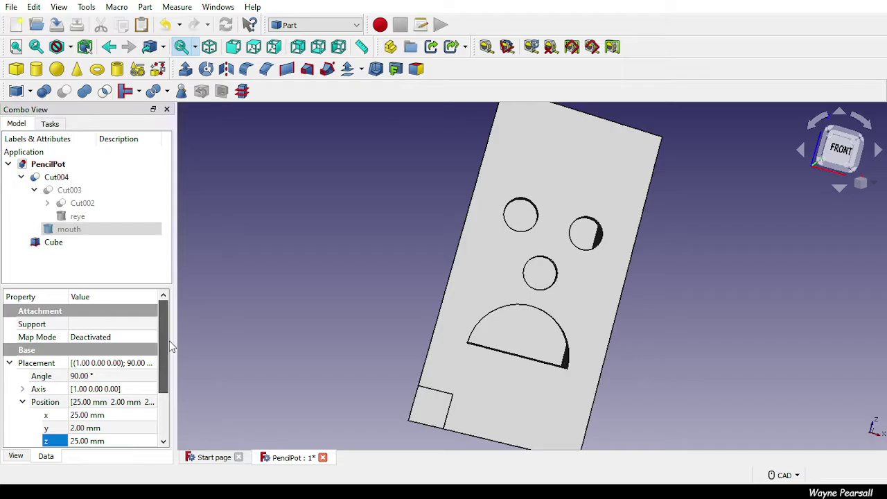
pyautogui.moveTo(162, 347); pyautogui.dragTo(166, 393)
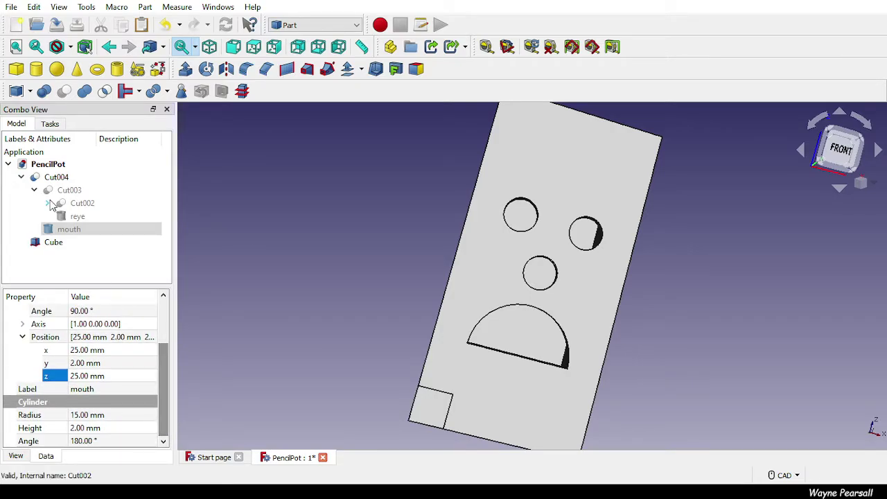
# Select the cube, view it from the pot's left side, and open its x and y position values for editing.
pyautogui.click(66, 242)
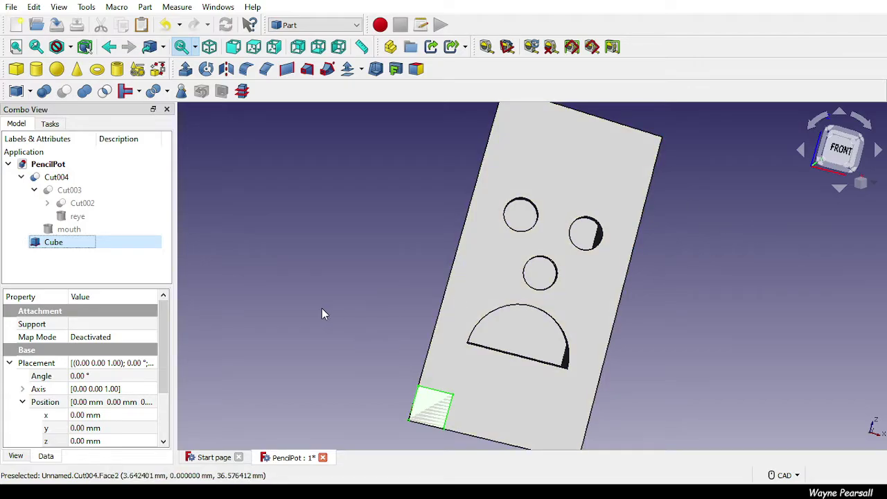
pyautogui.moveTo(322, 314); pyautogui.dragTo(374, 416, button='middle')
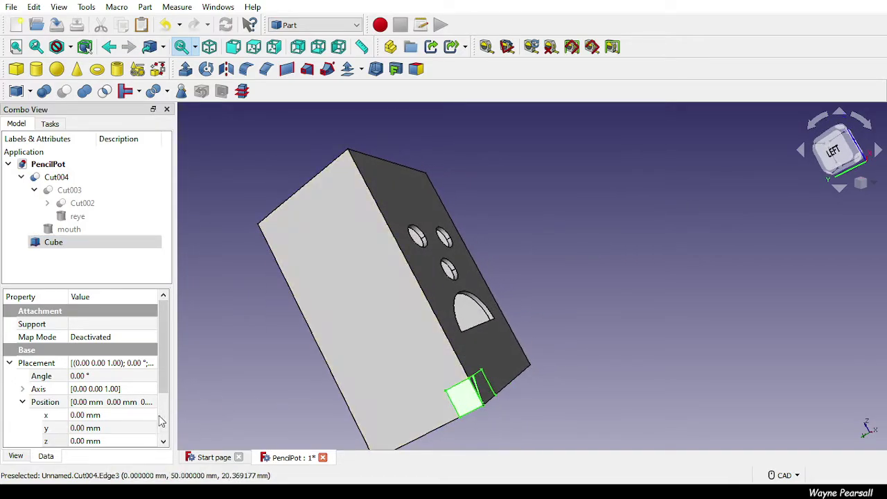
pyautogui.moveTo(167, 381); pyautogui.dragTo(166, 431)
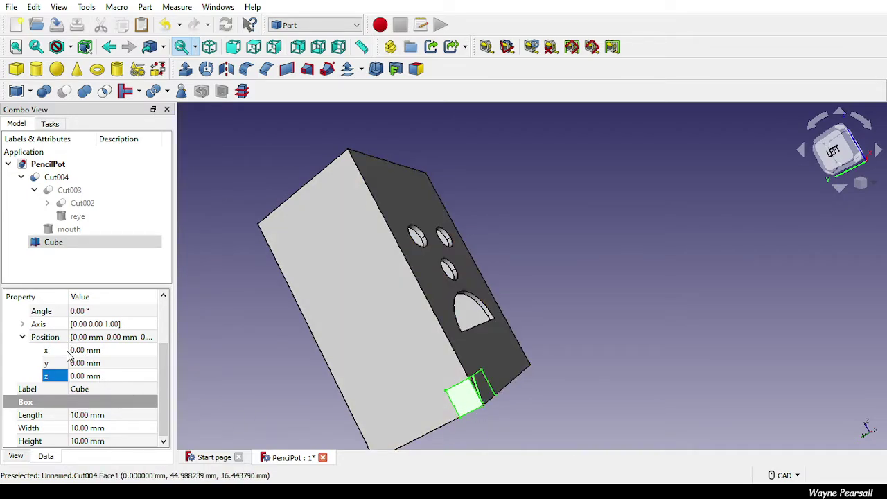
pyautogui.click(76, 351)
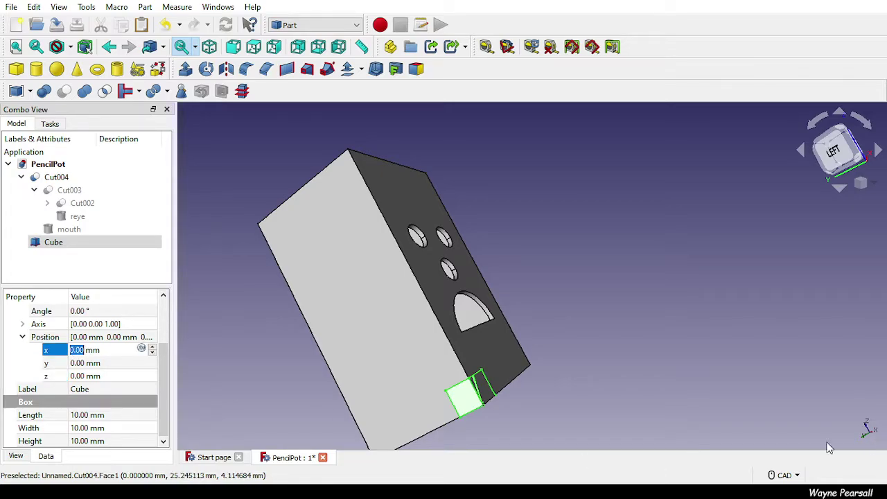
pyautogui.click(85, 365)
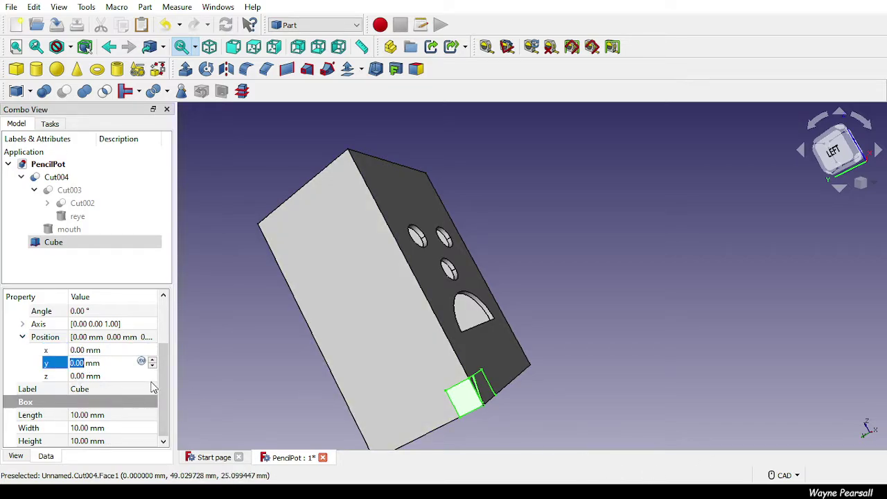
# Set the new cube's Y position to -3 mm so it projects from the pot's front face.
pyautogui.write('-3')
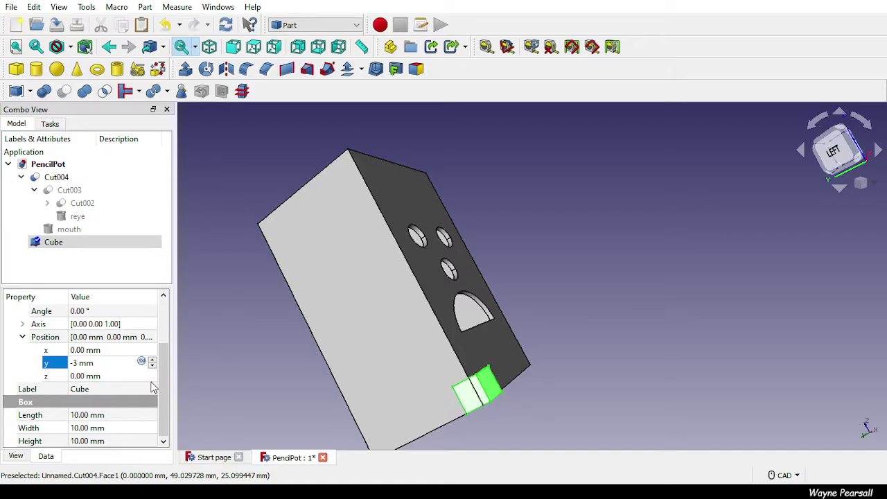
pyautogui.press('Return')
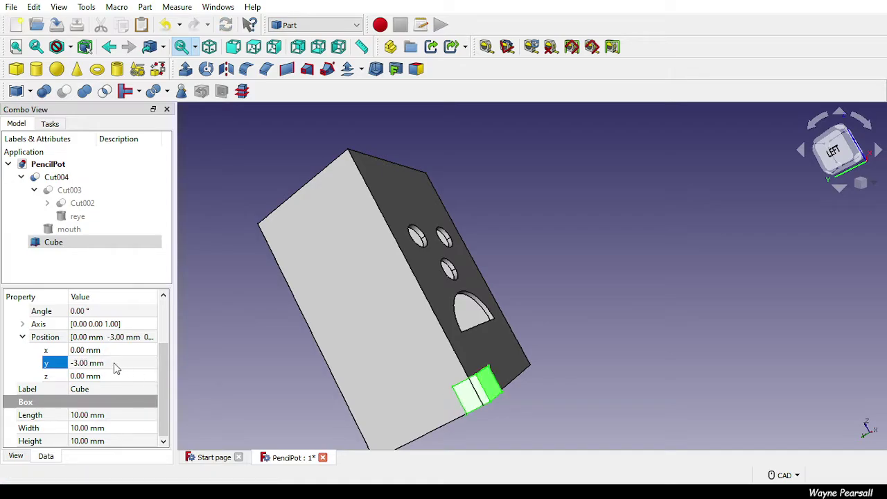
pyautogui.click(78, 377)
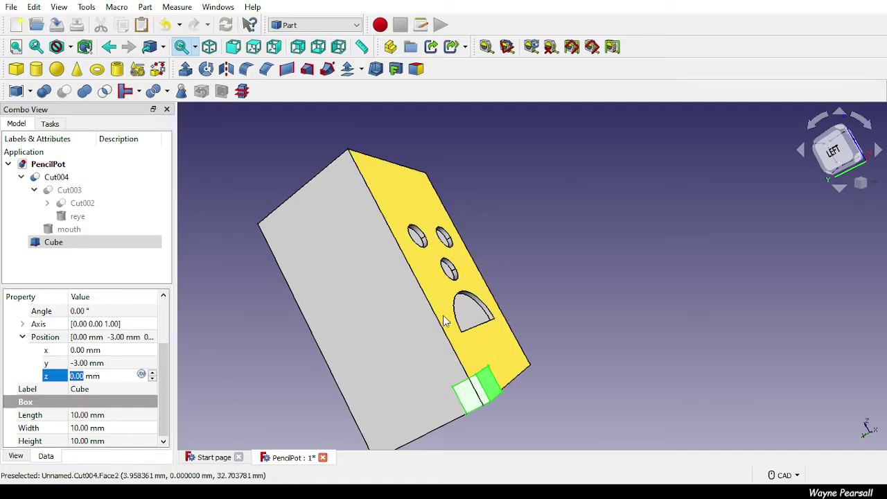
pyautogui.moveTo(541, 337); pyautogui.dragTo(396, 349, button='middle')
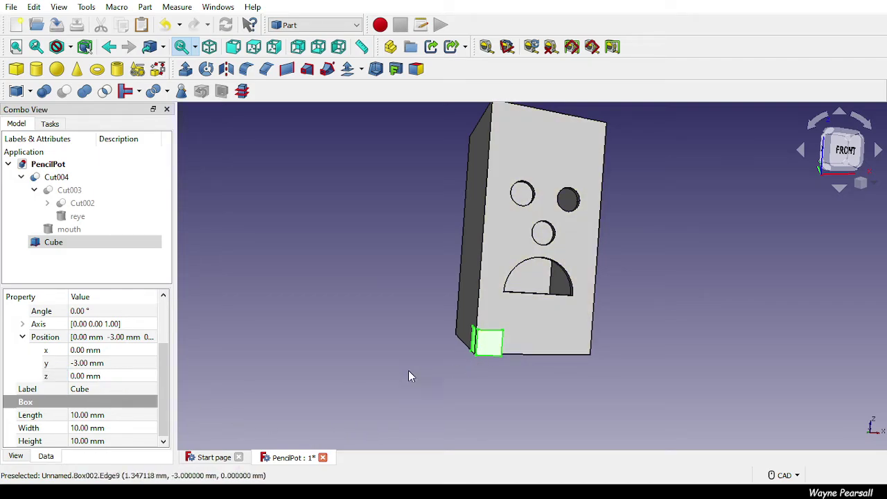
pyautogui.click(78, 349)
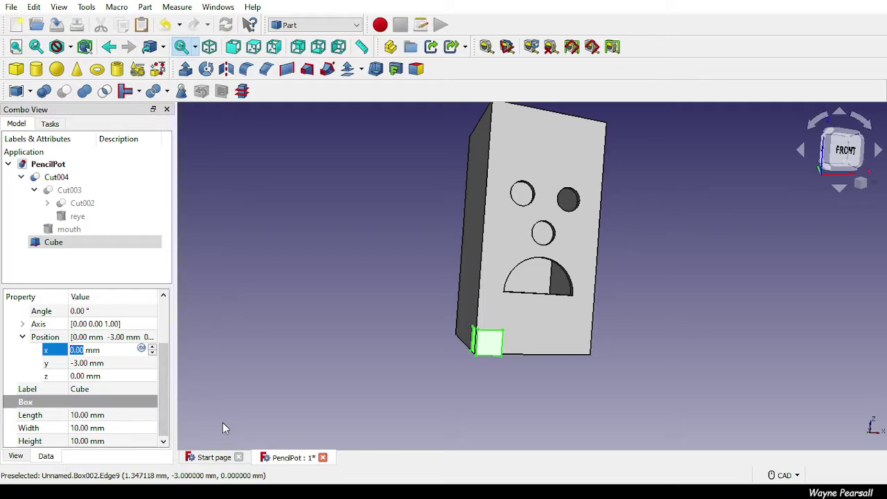
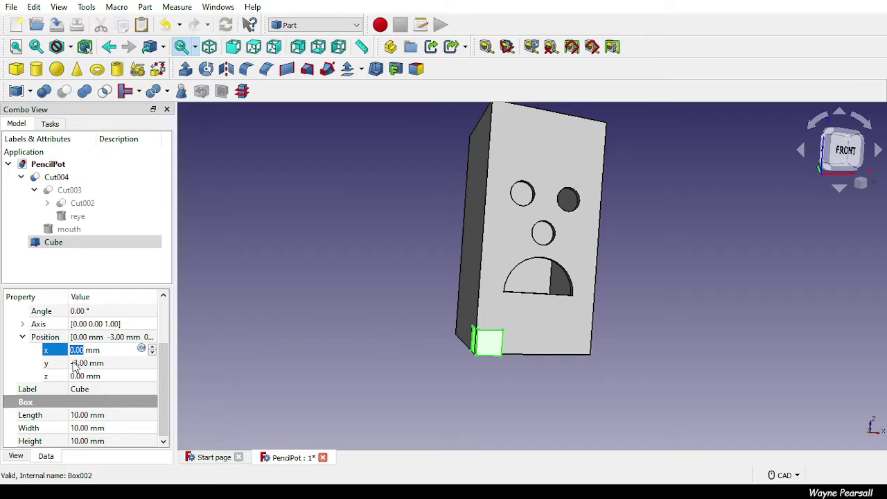
# Set the cube's width to 5 mm.
pyautogui.click(83, 424)
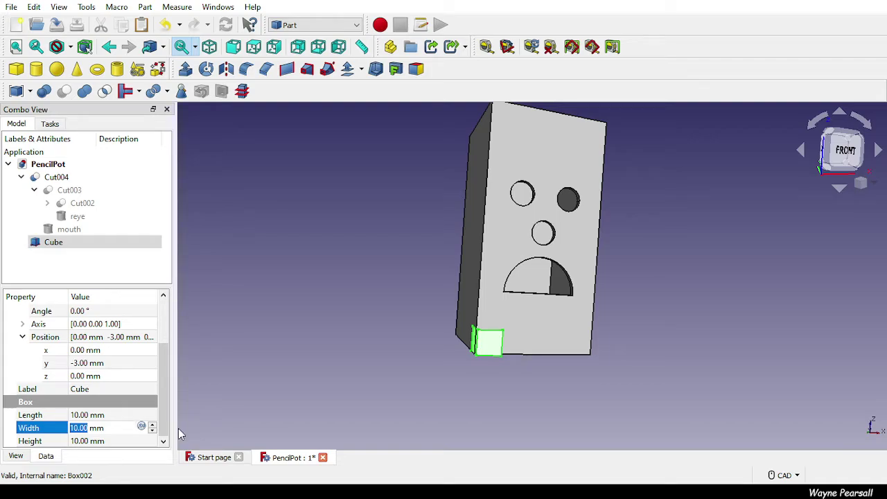
pyautogui.write('5')
pyautogui.press('Return')
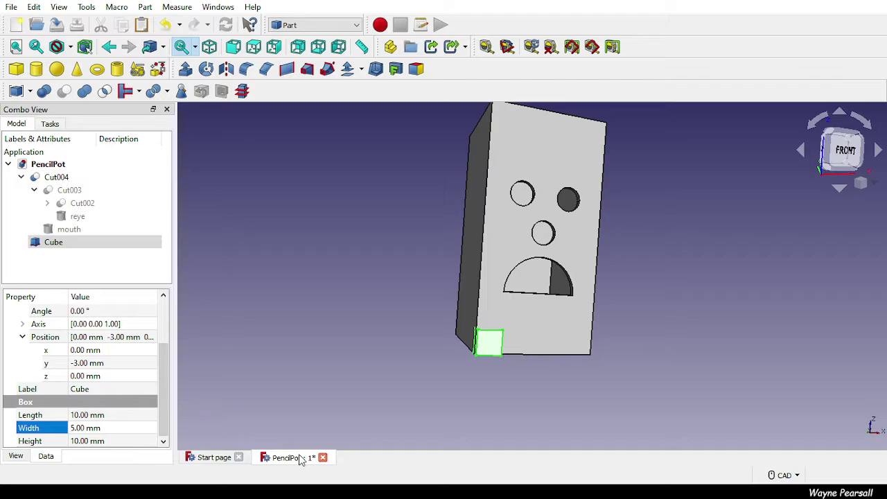
# Examine from above and from the front how the cube sits in the pot's front wall.
pyautogui.moveTo(517, 354); pyautogui.dragTo(457, 481, button='middle')
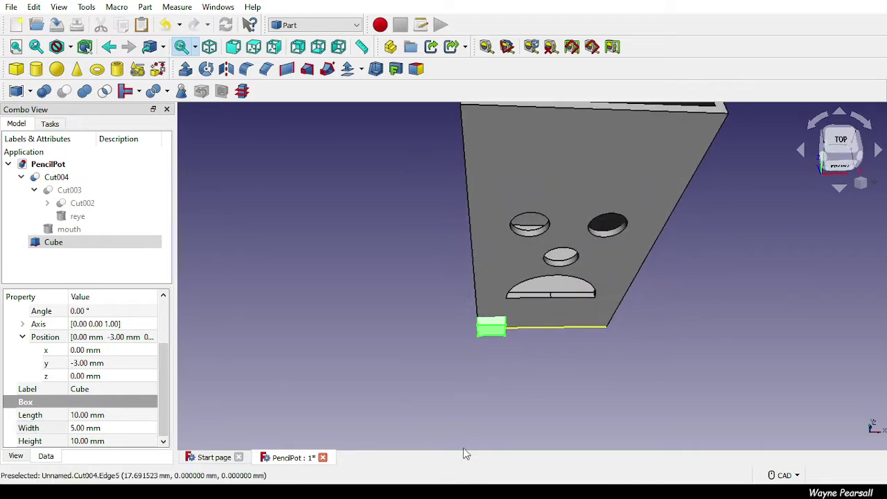
pyautogui.moveTo(577, 159); pyautogui.dragTo(576, 271, button='middle')
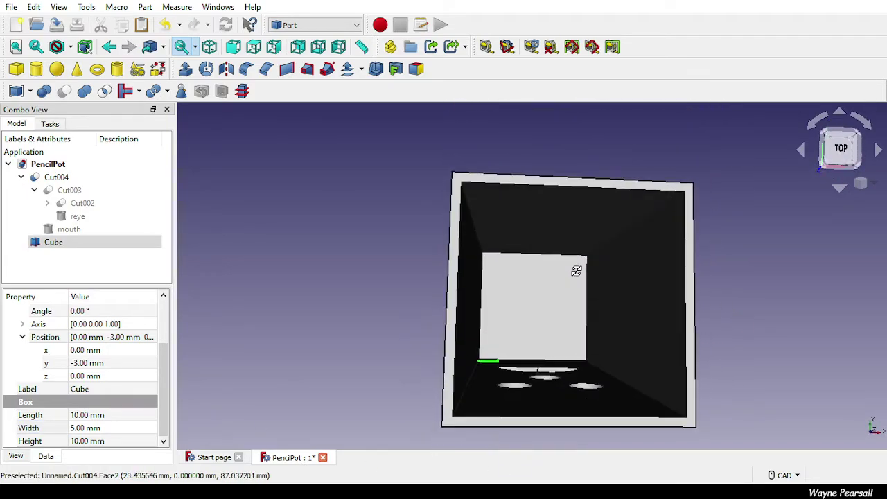
pyautogui.scroll(5, 484, 412)
pyautogui.scroll(3, 480, 402)
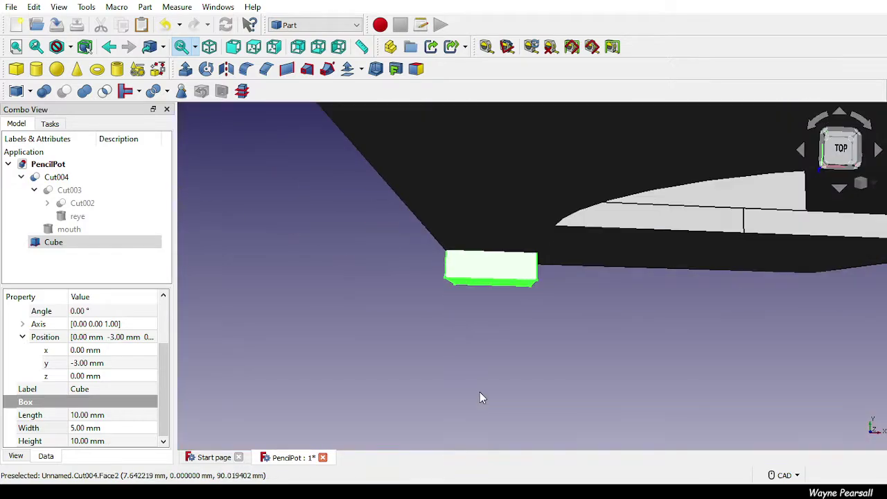
pyautogui.moveTo(612, 271); pyautogui.dragTo(578, 448, button='middle')
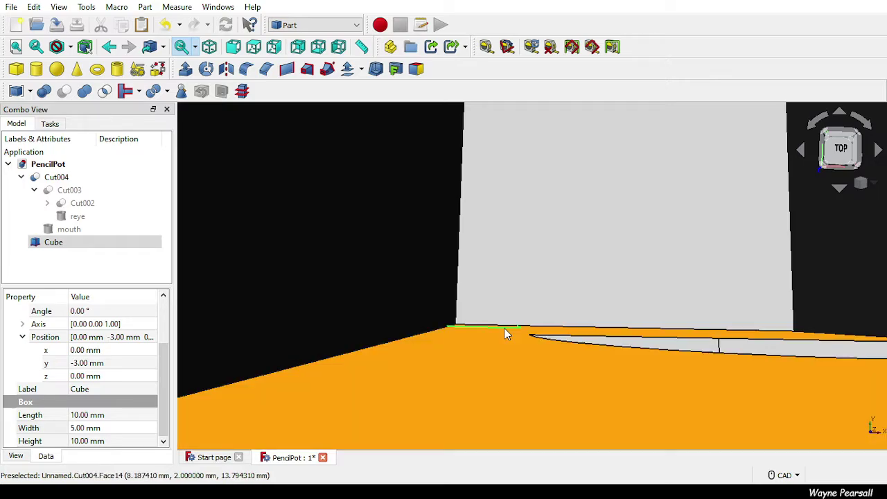
pyautogui.moveTo(489, 345)
pyautogui.mouseDown(button='middle')
pyautogui.moveTo(495, 307)
pyautogui.moveTo(492, 329)
pyautogui.mouseUp(button='middle')
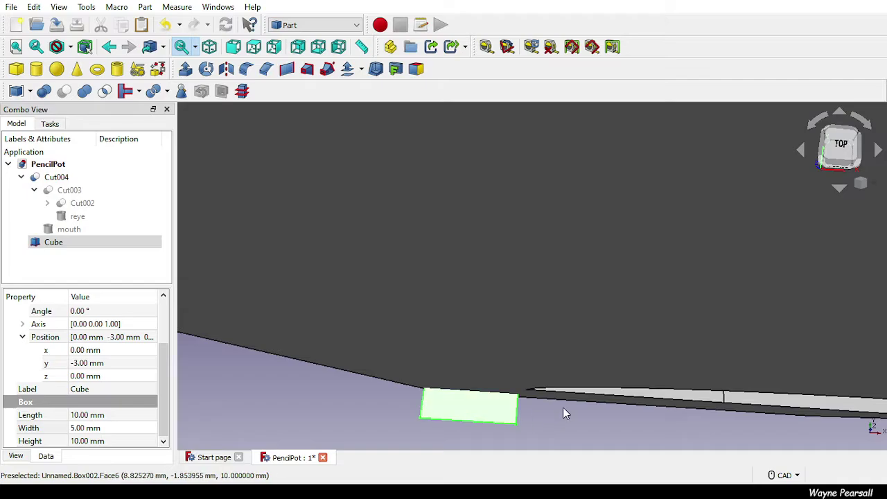
pyautogui.moveTo(563, 409); pyautogui.dragTo(568, 367, button='middle')
pyautogui.scroll(-6, 574, 406)
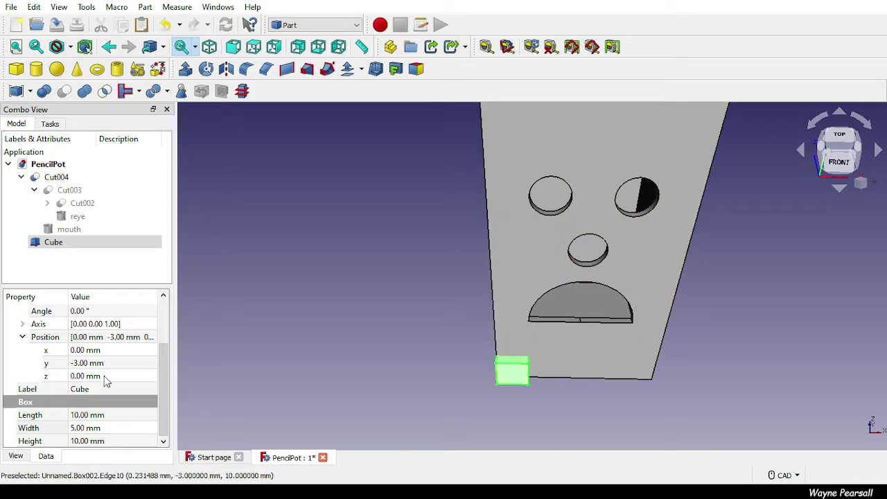
# Place the cube at the middle of the mouth's lower edge with X position 20 mm and Z position 17 mm.
pyautogui.doubleClick(76, 351)
pyautogui.write('20')
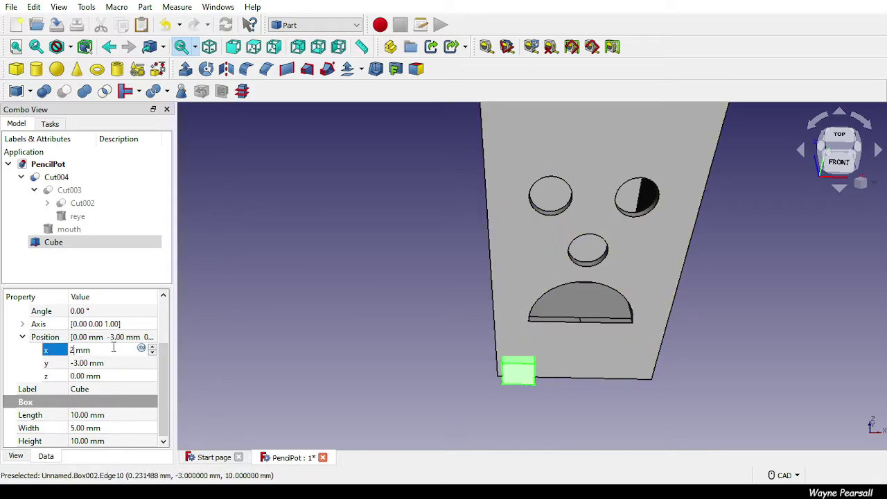
pyautogui.doubleClick(77, 376)
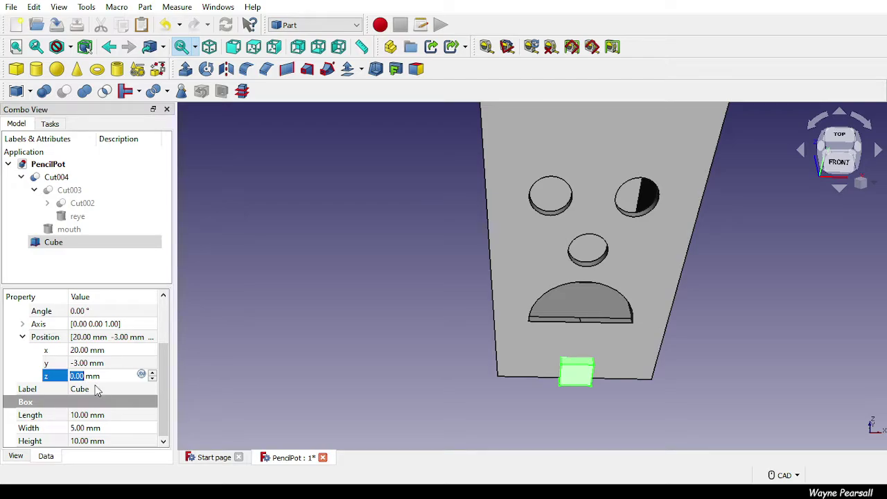
pyautogui.click(69, 230)
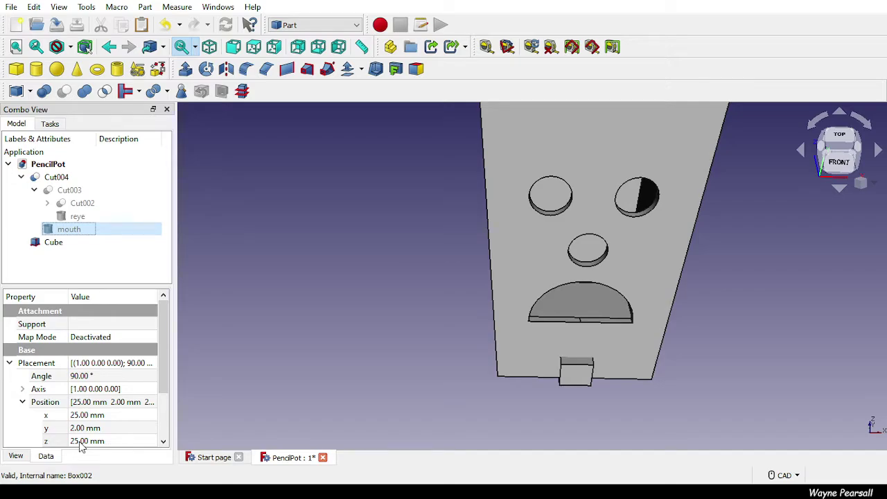
pyautogui.click(53, 242)
pyautogui.moveTo(590, 232); pyautogui.dragTo(727, 290, button='middle')
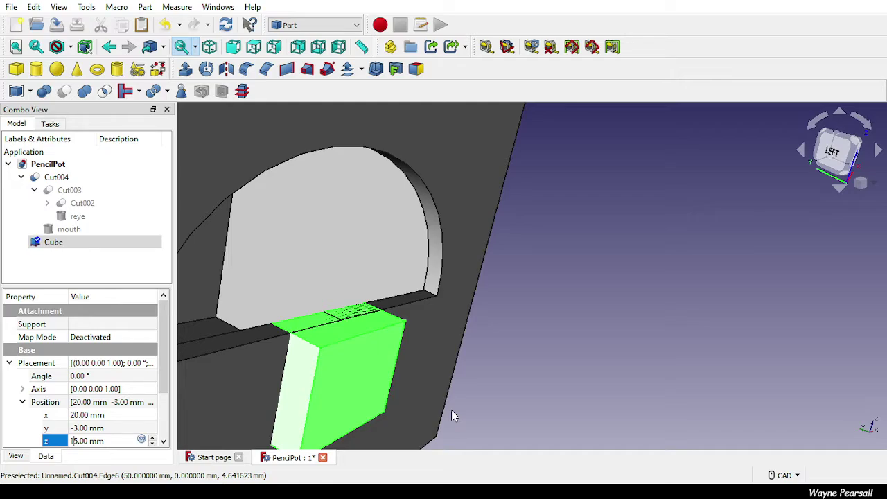
pyautogui.moveTo(451, 411); pyautogui.dragTo(184, 441, button='middle')
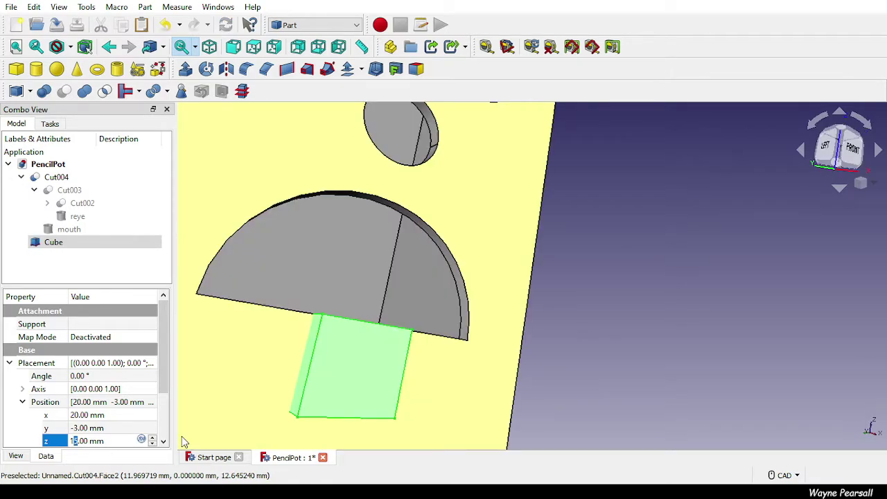
pyautogui.write('7')
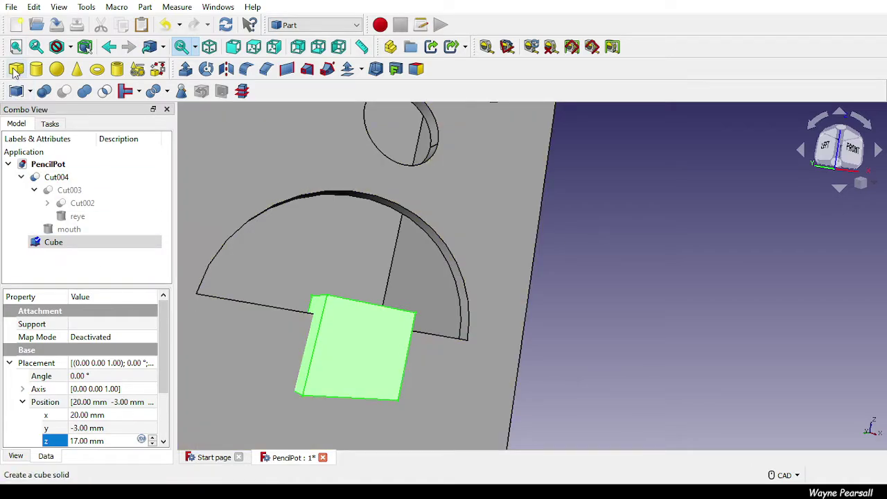
# Fuse the cube with the pot body Cut004 into a single solid and check the joined shape.
pyautogui.click(270, 353)
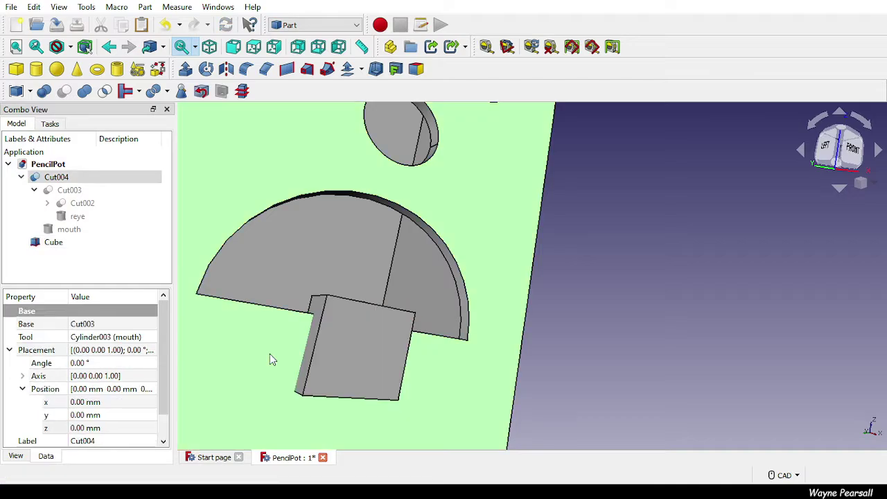
pyautogui.click(42, 244)
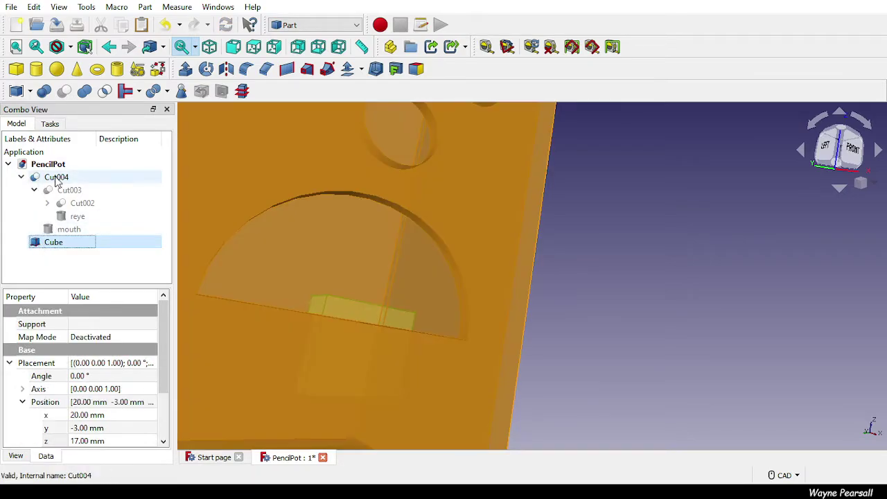
pyautogui.keyDown('ctrl'); pyautogui.click(59, 178); pyautogui.keyUp('ctrl')
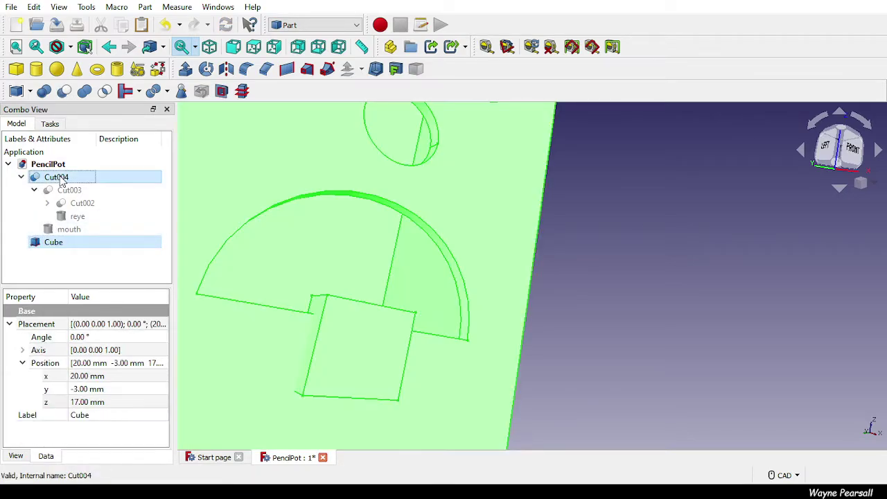
pyautogui.click(84, 92)
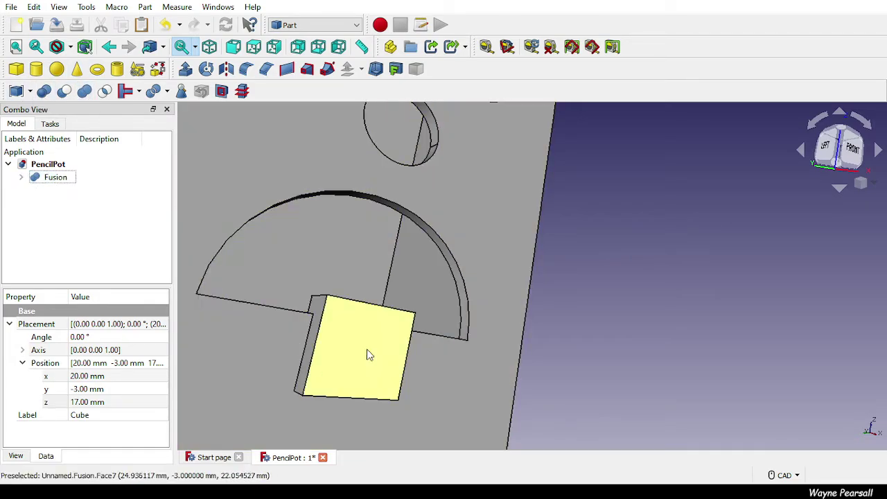
pyautogui.click(364, 353)
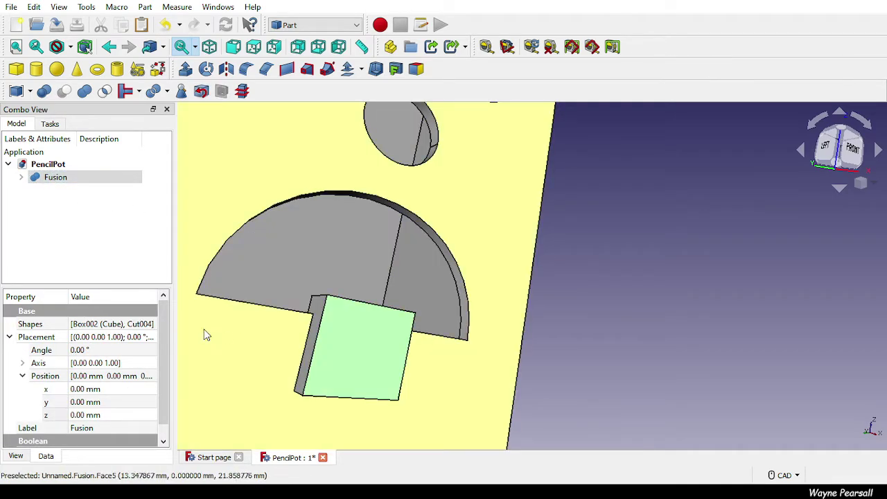
pyautogui.scroll(-4, 290, 321)
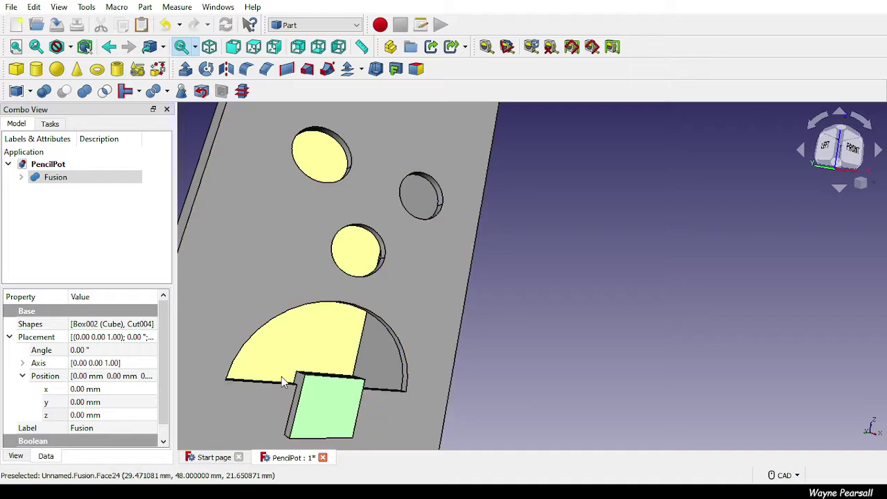
pyautogui.moveTo(281, 376); pyautogui.dragTo(438, 321, button='middle')
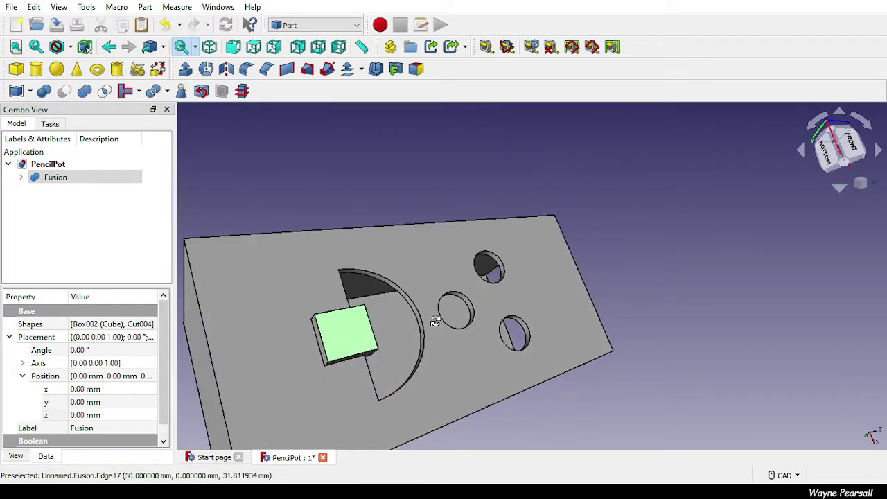
pyautogui.moveTo(230, 388); pyautogui.dragTo(508, 376, button='middle')
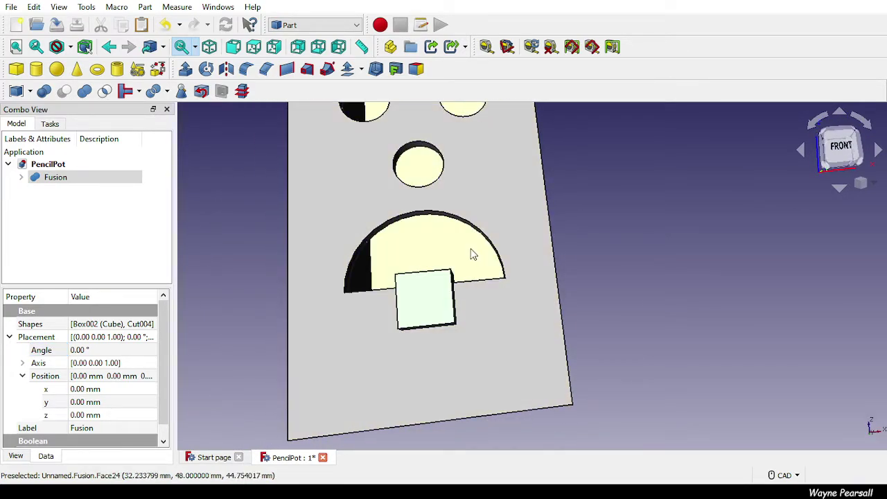
# Add another cube solid to the PencilPot model.
pyautogui.click(16, 68)
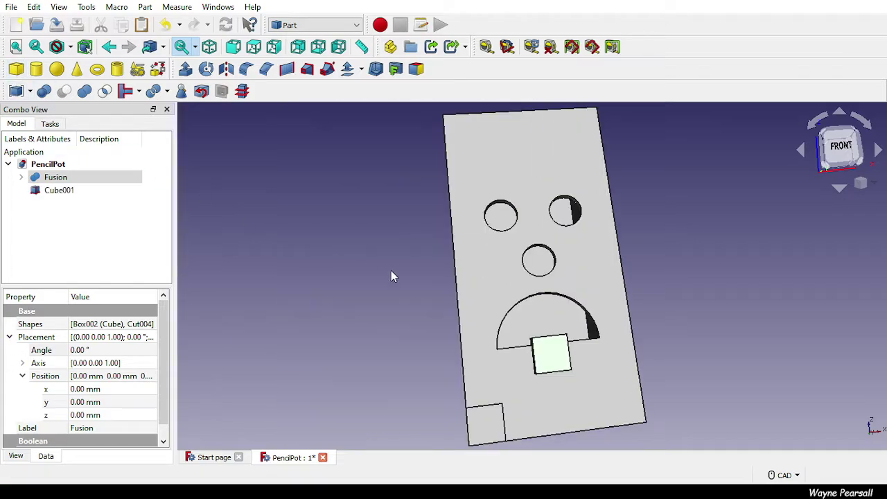
pyautogui.scroll(-1, 82, 391)
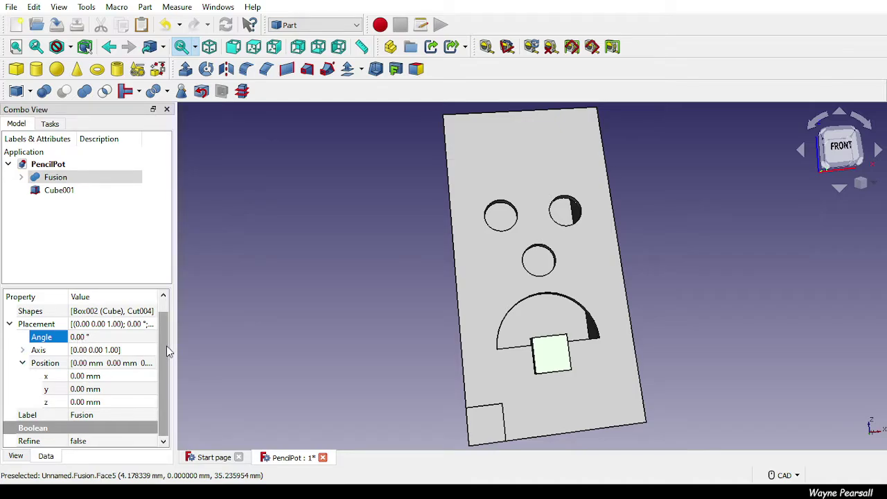
pyautogui.click(92, 376)
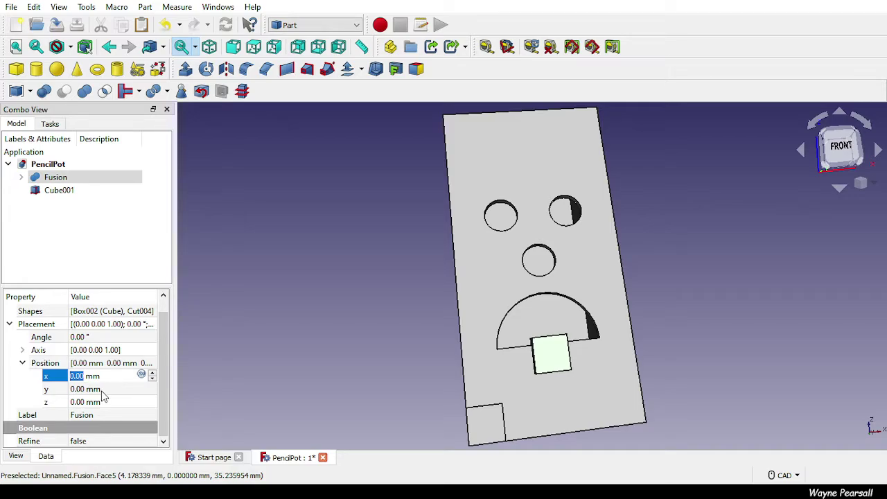
pyautogui.click(79, 389)
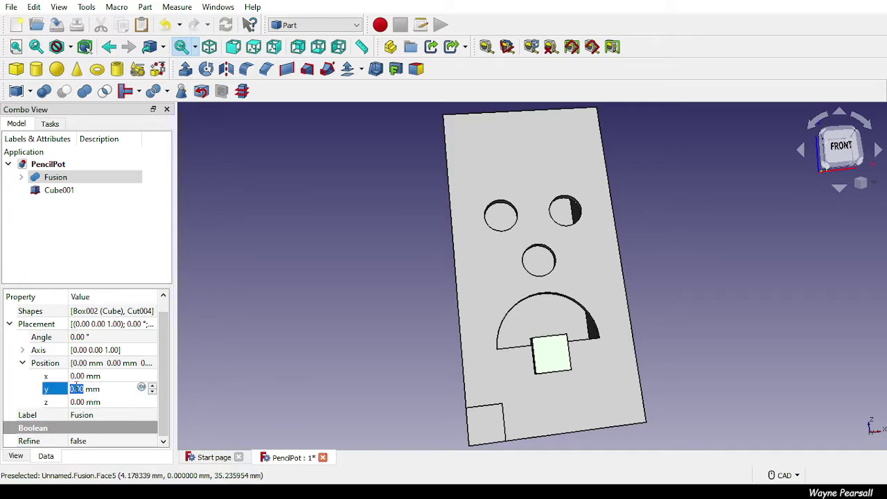
pyautogui.click(75, 377)
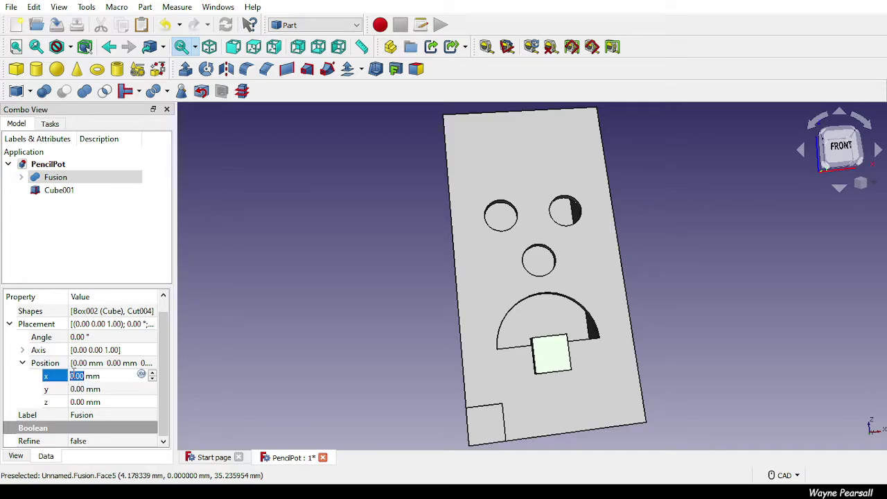
pyautogui.write('24')
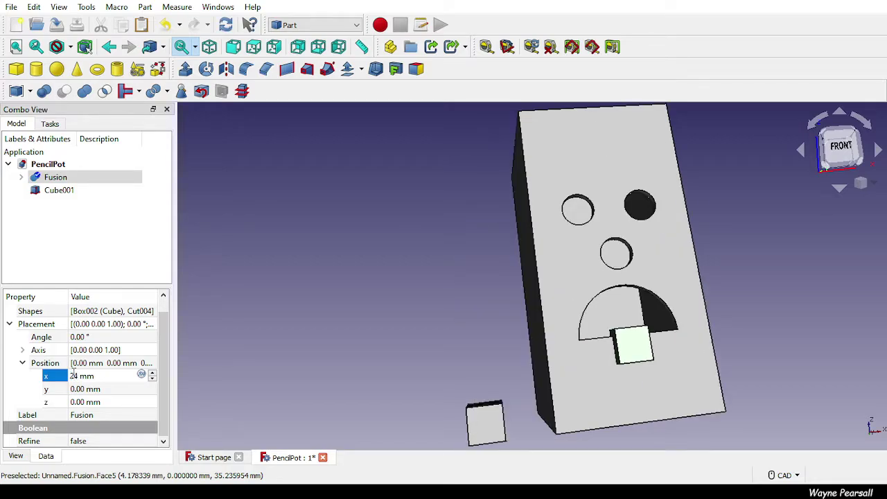
pyautogui.press('BackSpace')
pyautogui.press('BackSpace')
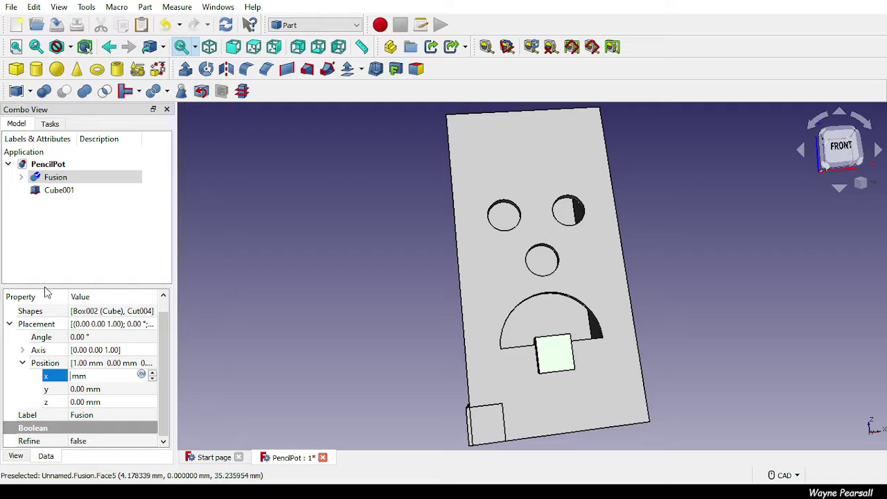
# Position Cube001 at the tongue block on the mouth with X 24 mm and Z 17 mm.
pyautogui.click(57, 191)
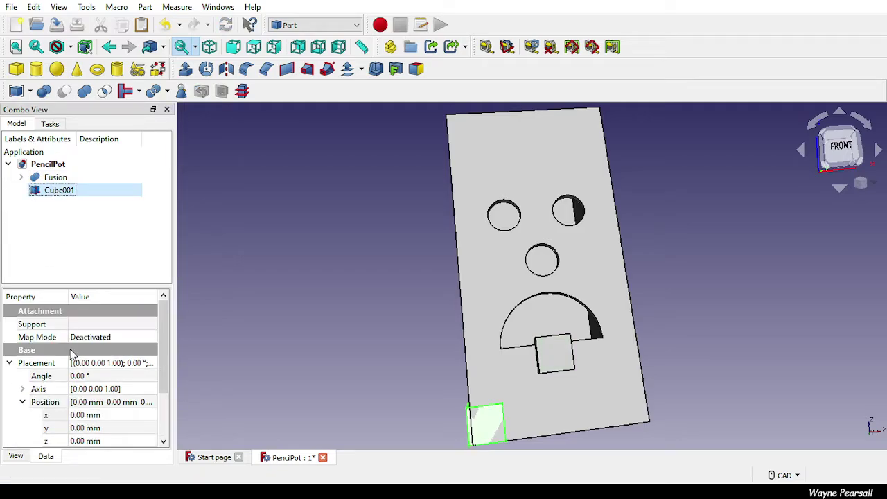
pyautogui.click(78, 414)
pyautogui.write('24')
pyautogui.press('Return')
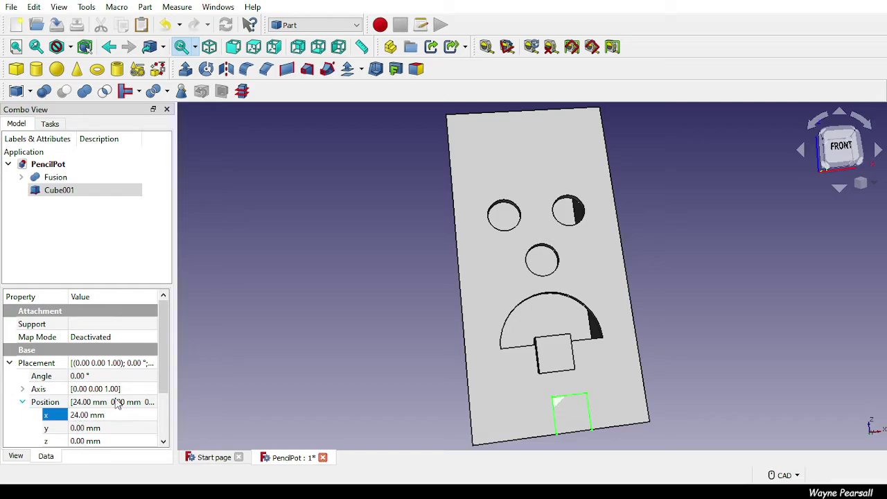
pyautogui.scroll(-1, 166, 386)
pyautogui.scroll(-3, 167, 385)
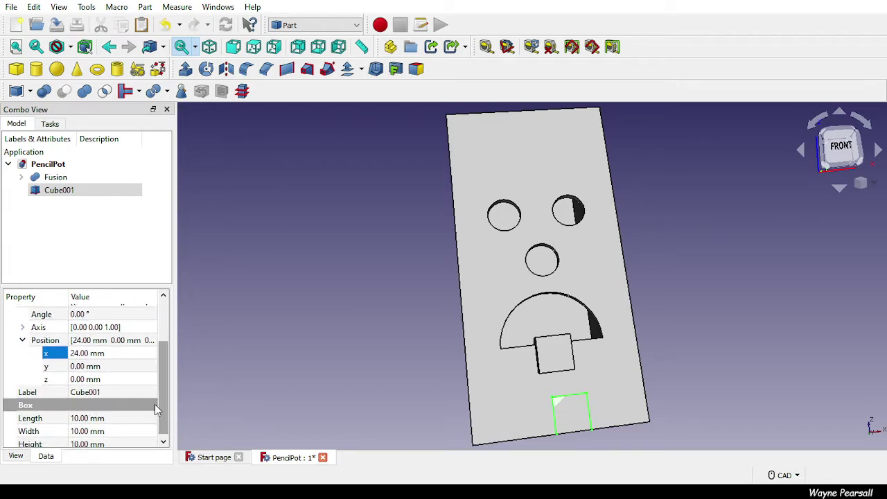
pyautogui.click(76, 379)
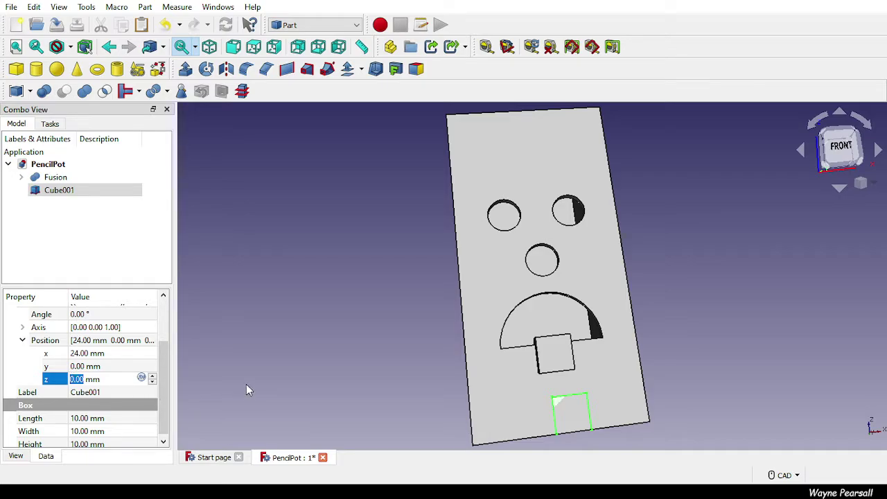
pyautogui.write('17')
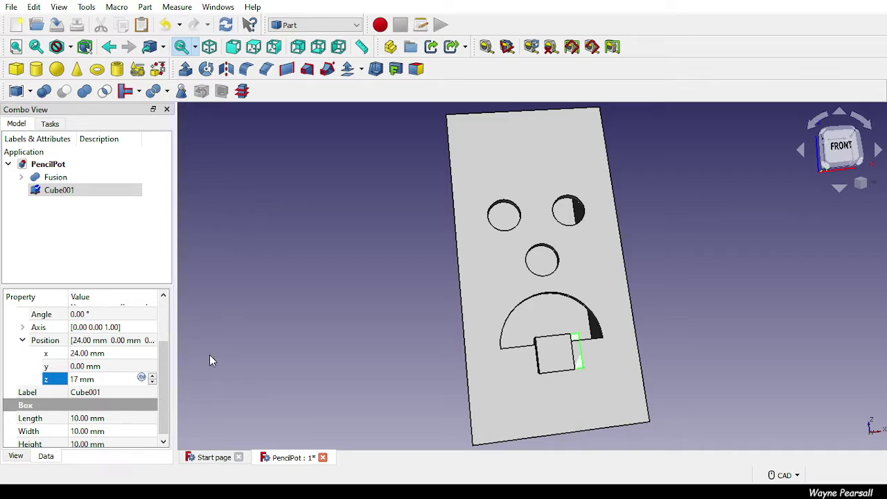
# Resize Cube001 into a narrow strip with length 2 mm and width 1 mm.
pyautogui.moveTo(165, 364); pyautogui.dragTo(165, 393)
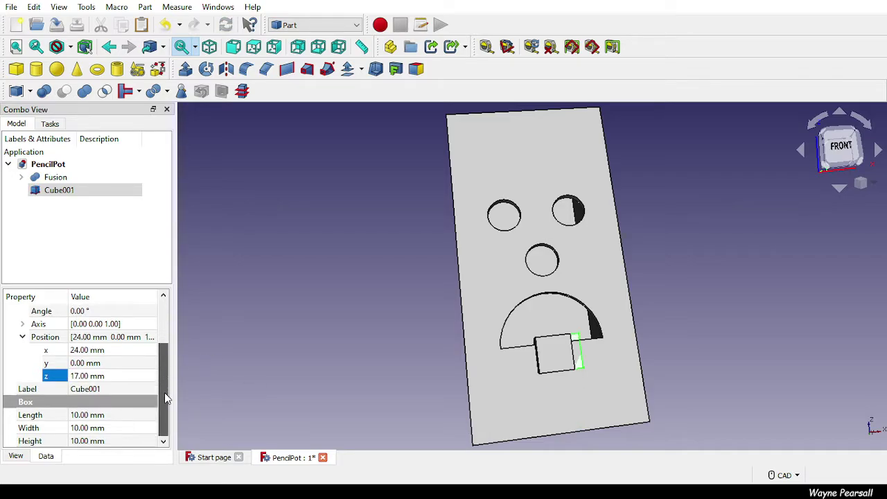
pyautogui.click(84, 425)
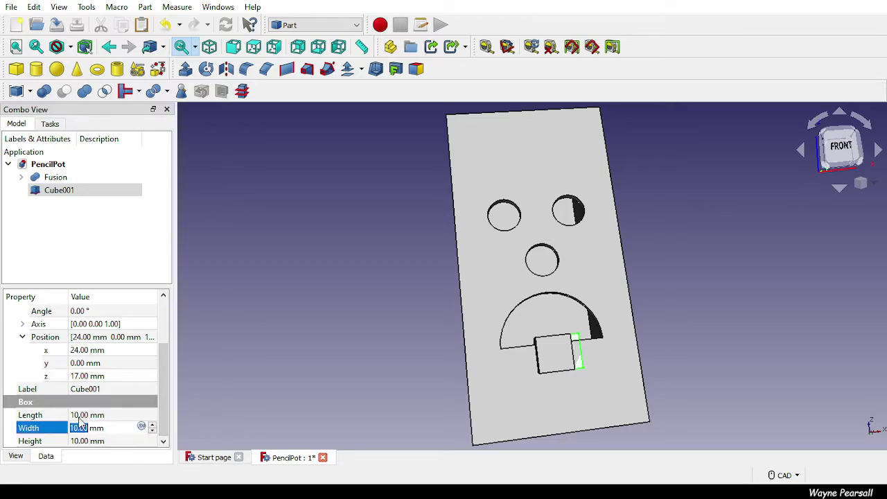
pyautogui.click(79, 415)
pyautogui.write('2')
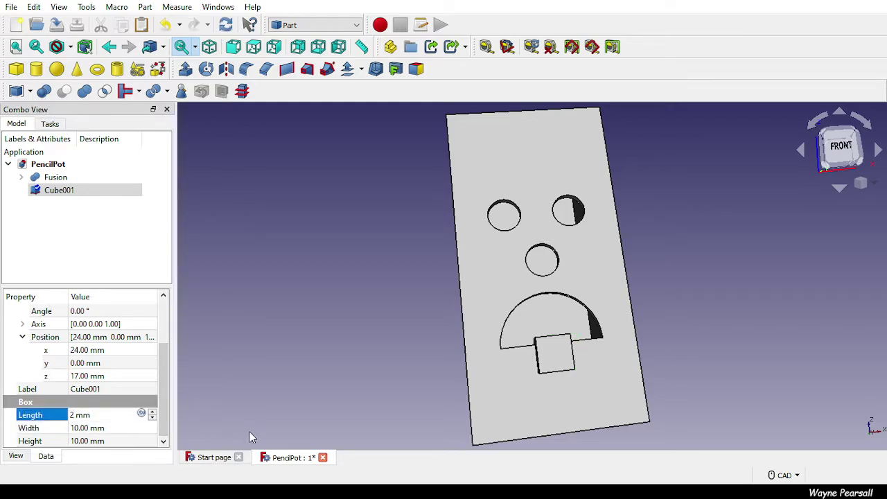
pyautogui.press('Return')
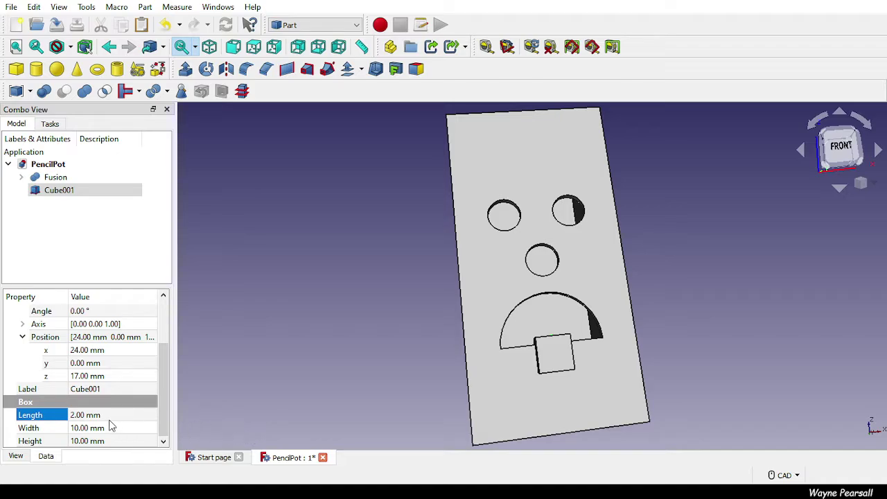
pyautogui.click(78, 428)
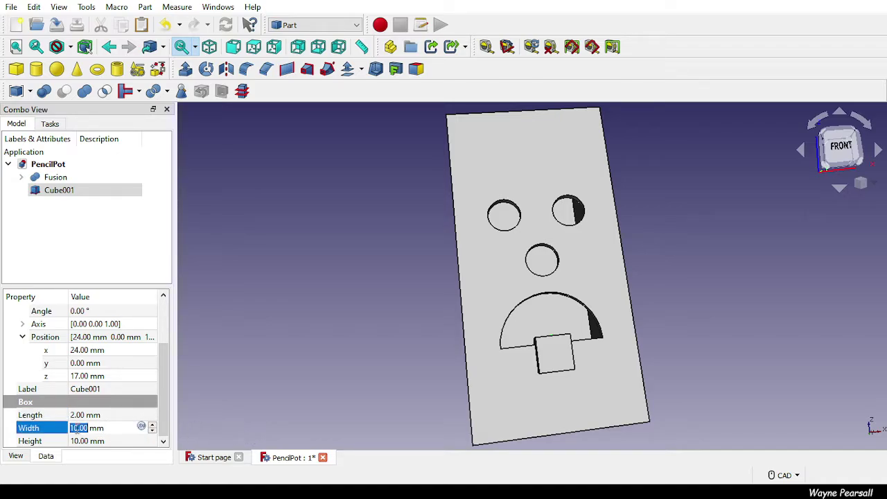
pyautogui.write('1')
pyautogui.press('Return')
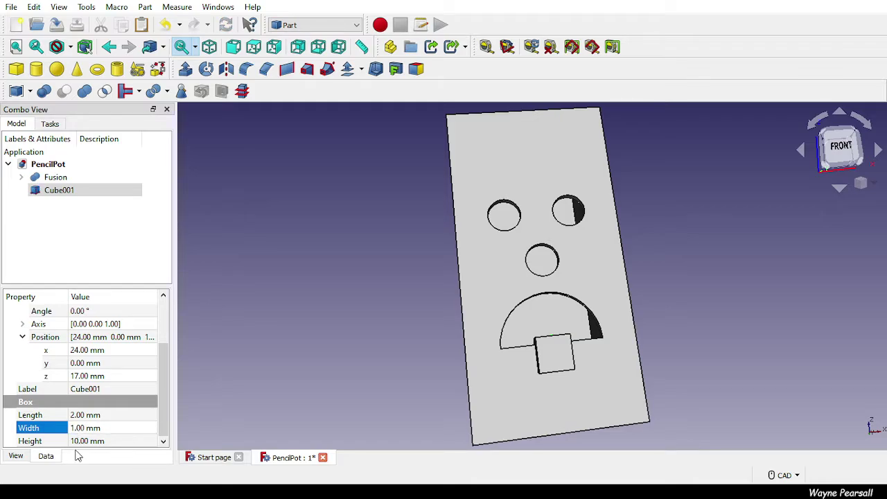
pyautogui.click(78, 441)
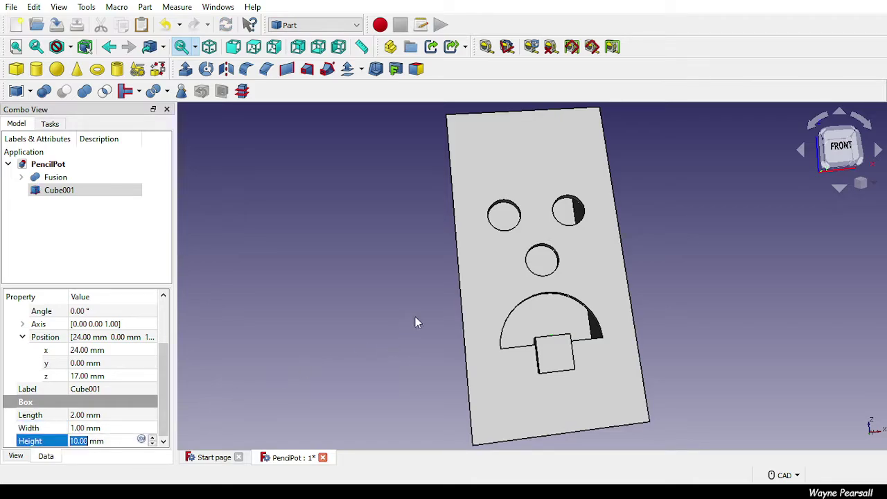
# Set Cube001's Y position to -3 mm and check from the front and above how it sits in the tongue block.
pyautogui.click(84, 364)
pyautogui.write('-')
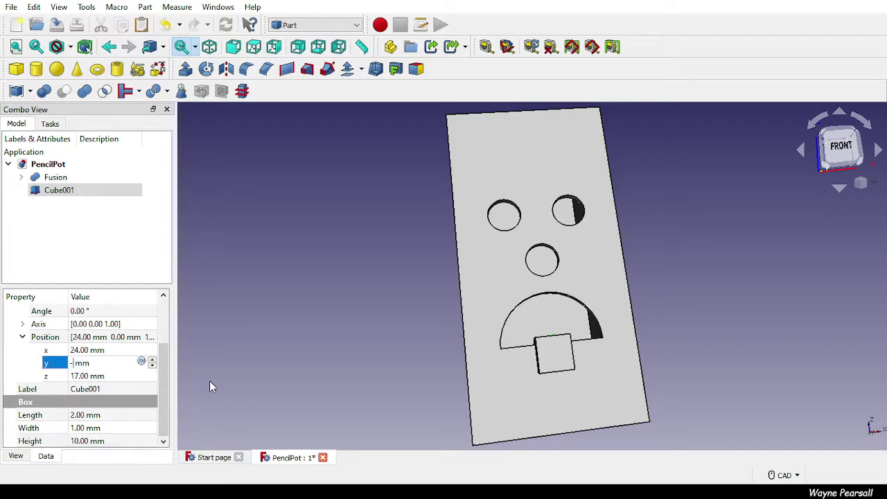
pyautogui.write('3')
pyautogui.press('Return')
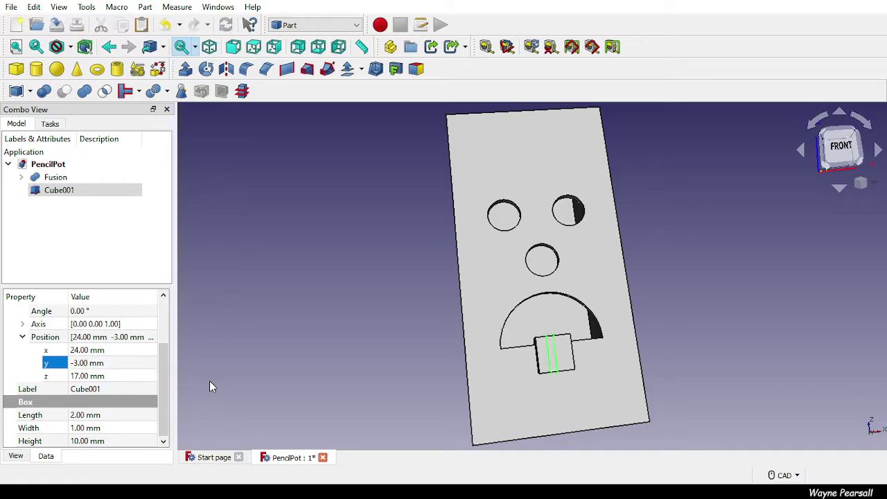
pyautogui.scroll(5, 604, 367)
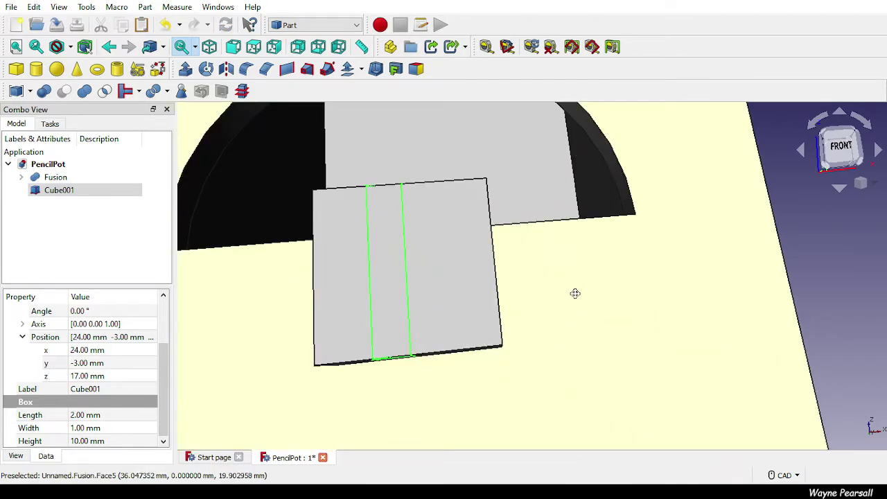
pyautogui.scroll(-5, 575, 293)
pyautogui.moveTo(519, 323); pyautogui.dragTo(536, 393, button='middle')
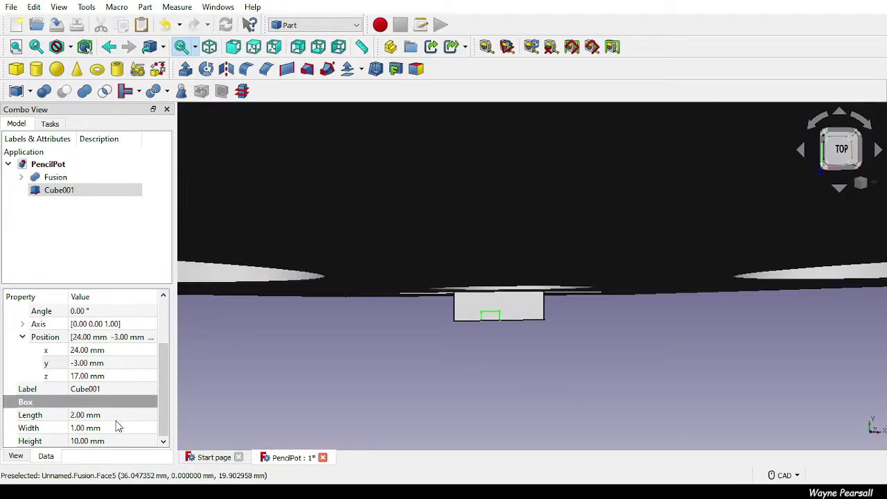
# Shift the Cube001 strip sideways on the tongue block by setting its X position to 25 mm.
pyautogui.click(79, 354)
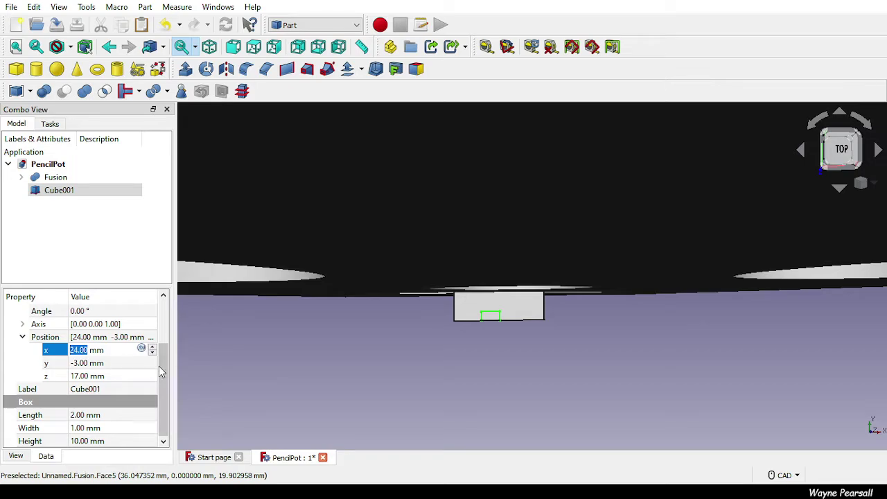
pyautogui.moveTo(162, 387)
pyautogui.mouseDown()
pyautogui.moveTo(161, 378)
pyautogui.moveTo(158, 399)
pyautogui.mouseUp()
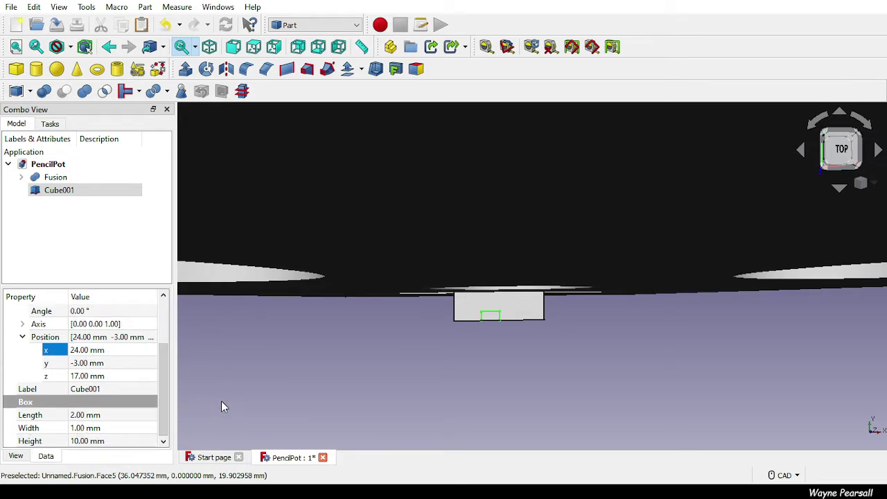
pyautogui.moveTo(222, 402); pyautogui.dragTo(224, 317, button='middle')
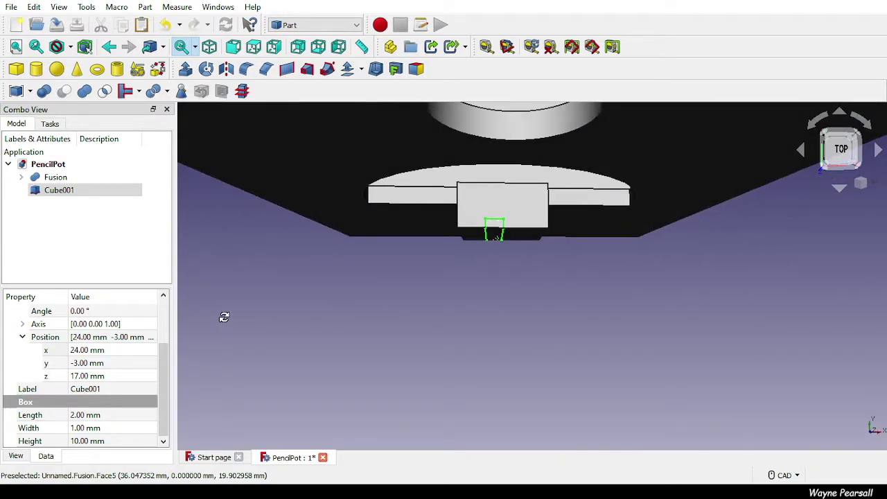
pyautogui.click(76, 351)
pyautogui.write('25')
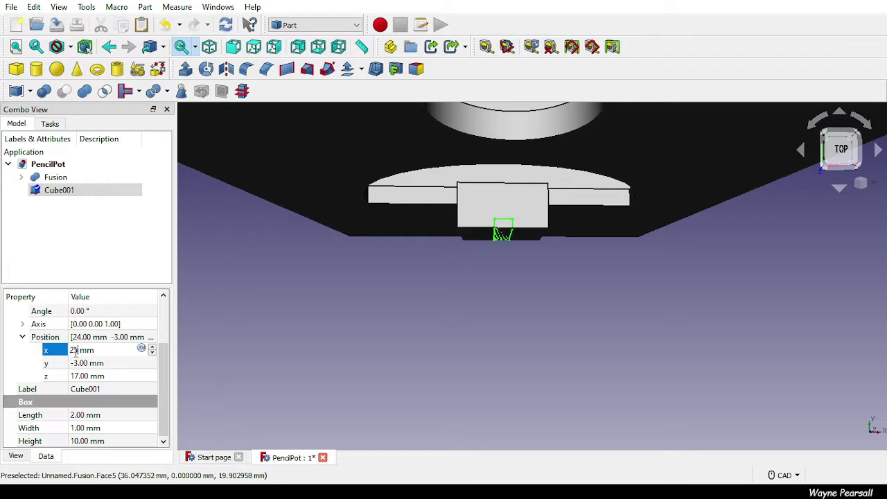
pyautogui.press('Return')
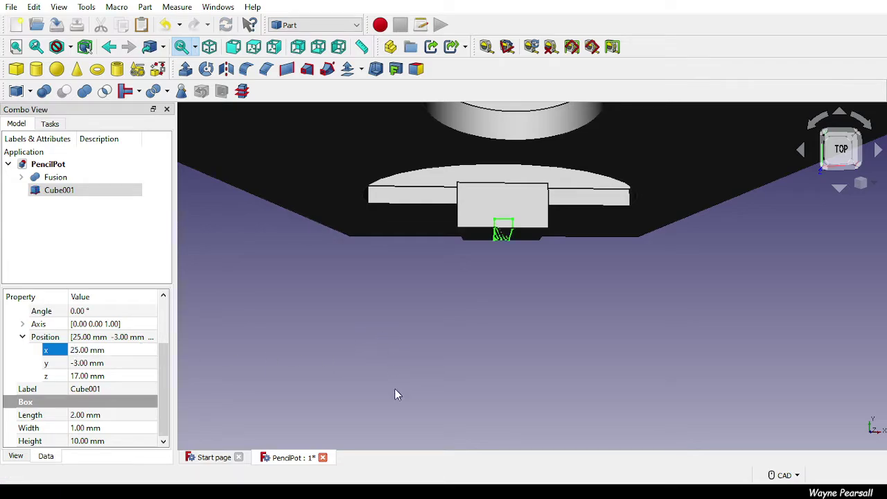
# Cut Cube001 out of the Fusion body to form a groove down the tongue block and inspect the groove.
pyautogui.moveTo(395, 395); pyautogui.dragTo(323, 319, button='middle')
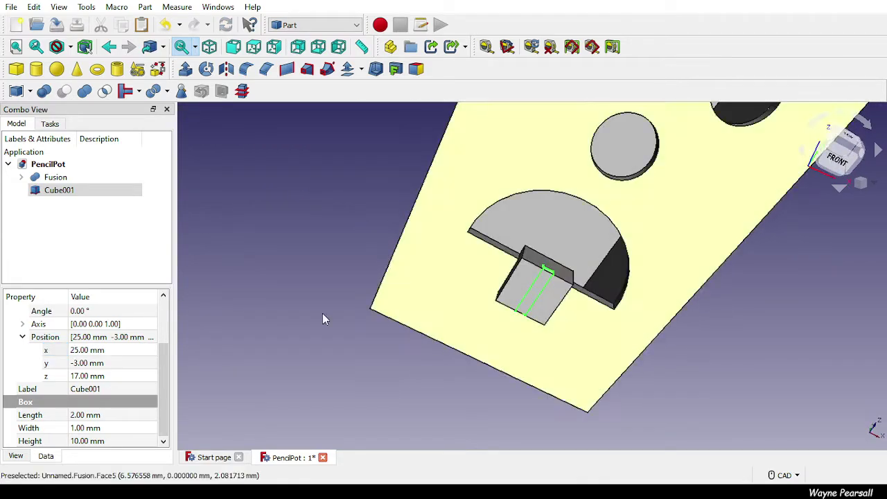
pyautogui.click(72, 179)
pyautogui.keyDown('ctrl'); pyautogui.click(74, 196); pyautogui.keyUp('ctrl')
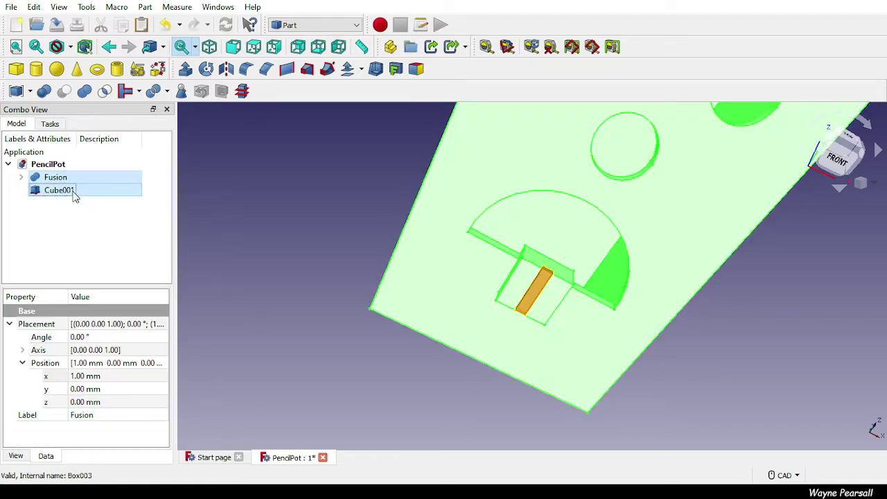
pyautogui.click(64, 90)
pyautogui.click(442, 271)
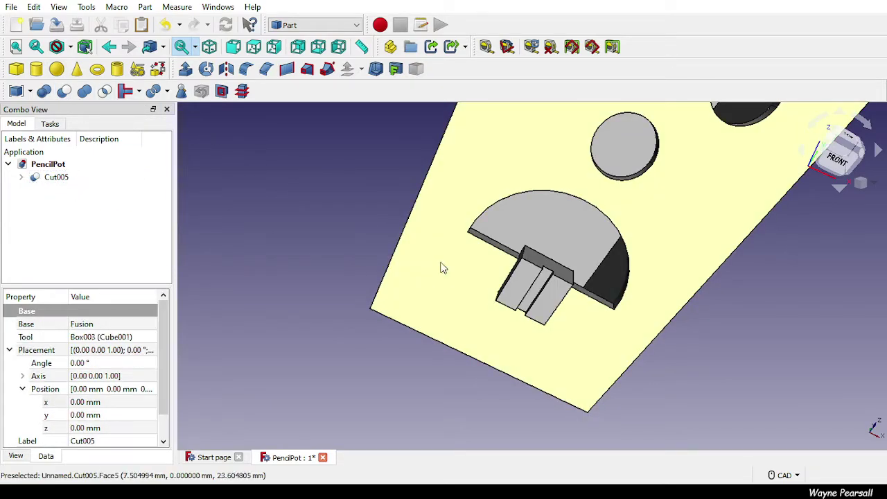
pyautogui.moveTo(442, 266); pyautogui.dragTo(529, 311, button='middle')
pyautogui.scroll(2, 501, 360)
pyautogui.moveTo(501, 360); pyautogui.dragTo(501, 306, button='middle')
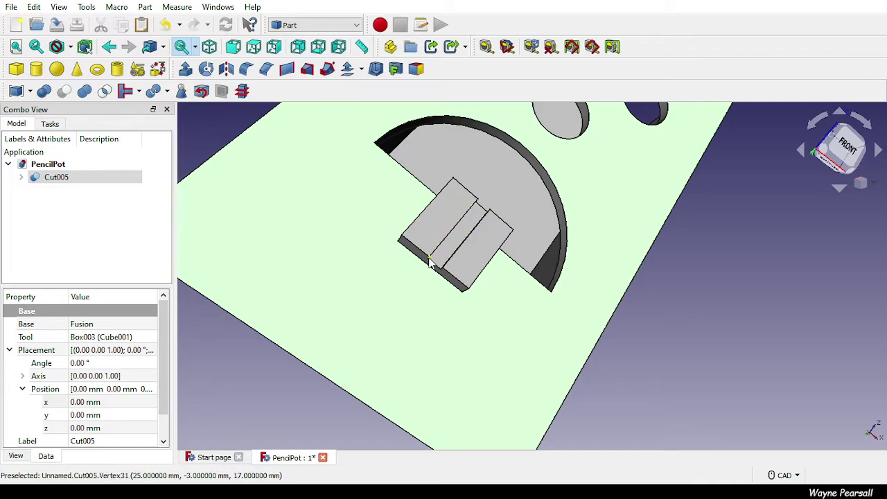
# Add a sphere solid to the PencilPot model and select it.
pyautogui.click(61, 178)
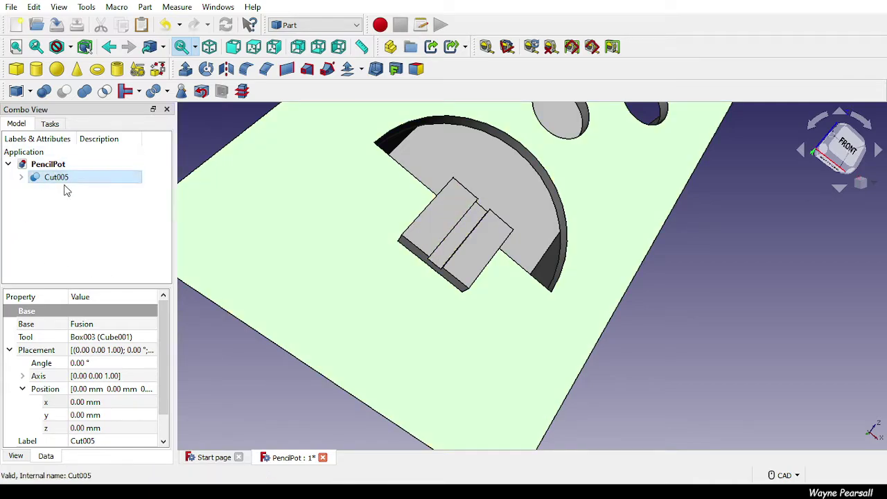
pyautogui.click(57, 69)
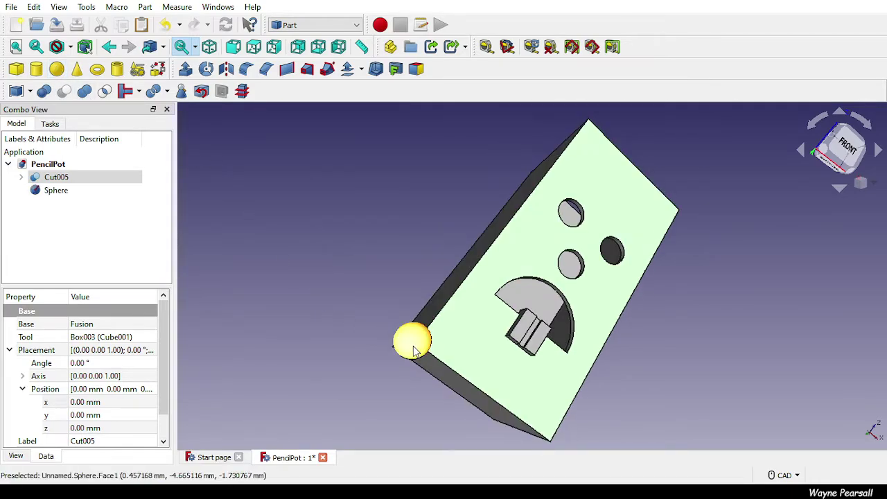
pyautogui.click(438, 356)
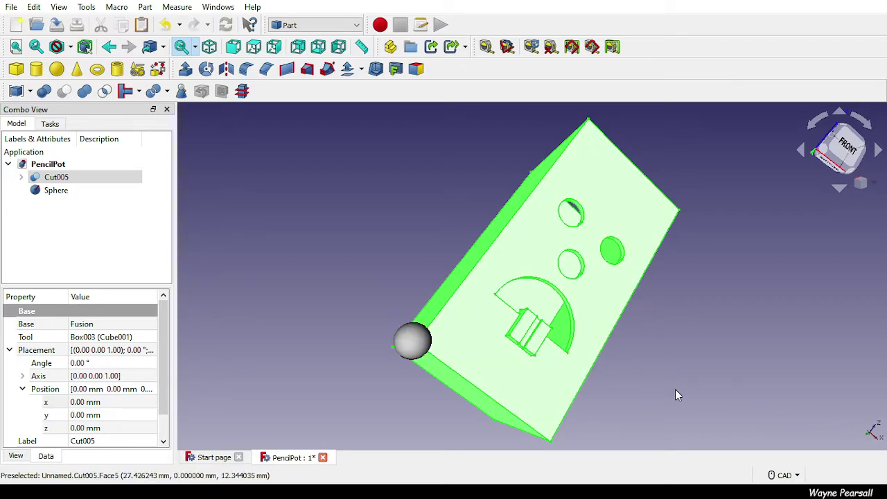
pyautogui.click(72, 196)
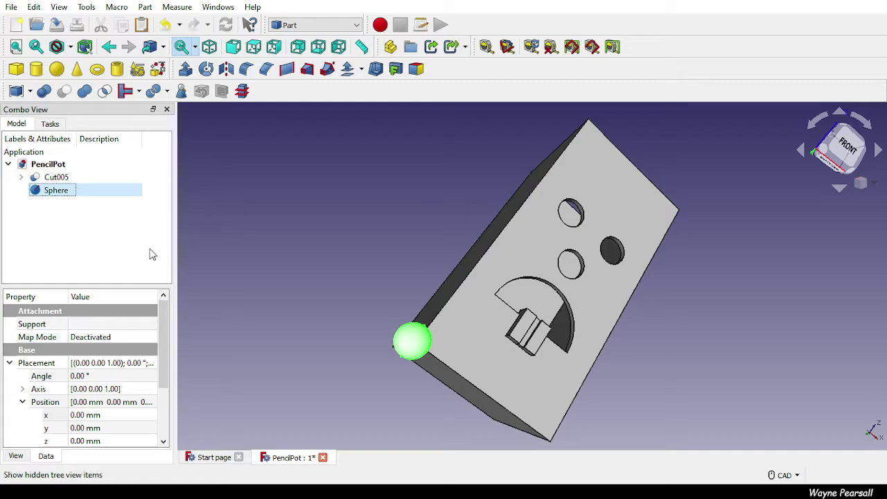
# Delete the sphere, add a cylinder solid to the PencilPot model instead and select it.
pyautogui.press('Delete')
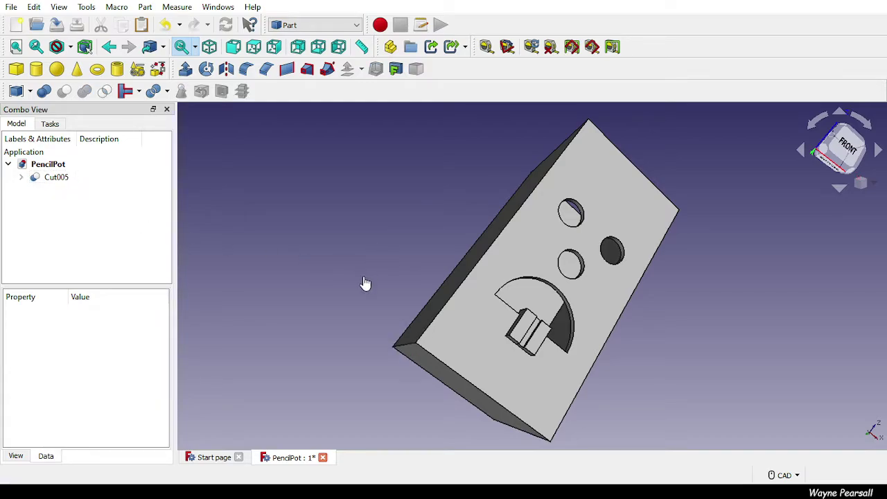
pyautogui.moveTo(365, 283); pyautogui.dragTo(311, 356, button='middle')
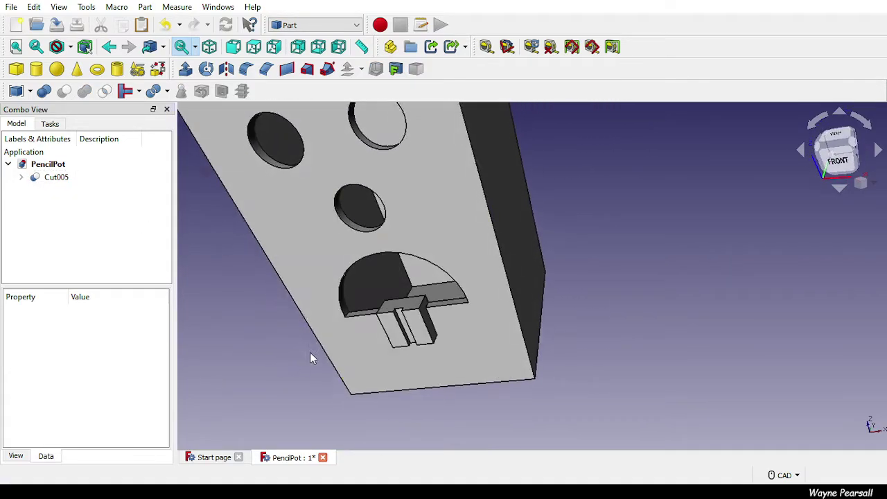
pyautogui.moveTo(567, 196); pyautogui.dragTo(636, 267, button='middle')
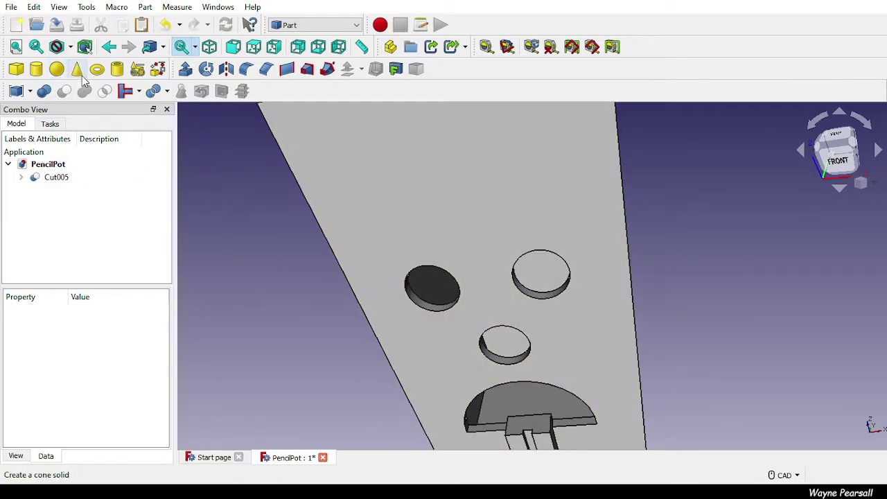
pyautogui.click(36, 69)
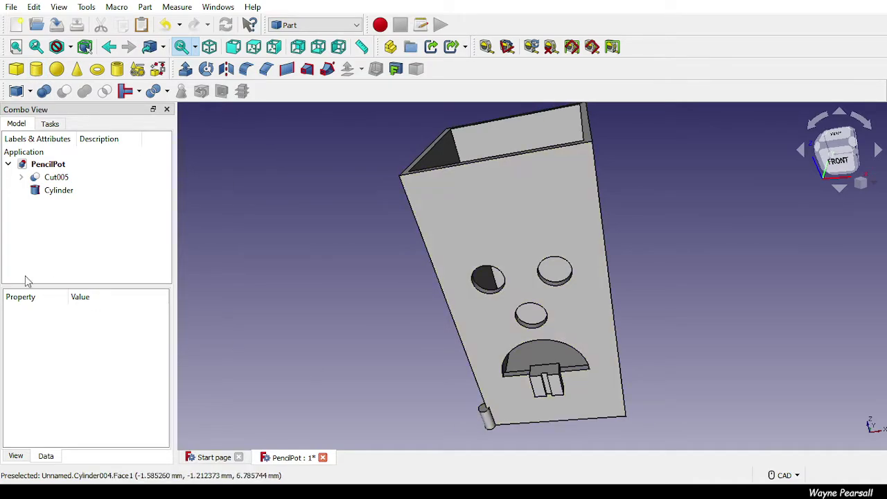
pyautogui.click(55, 190)
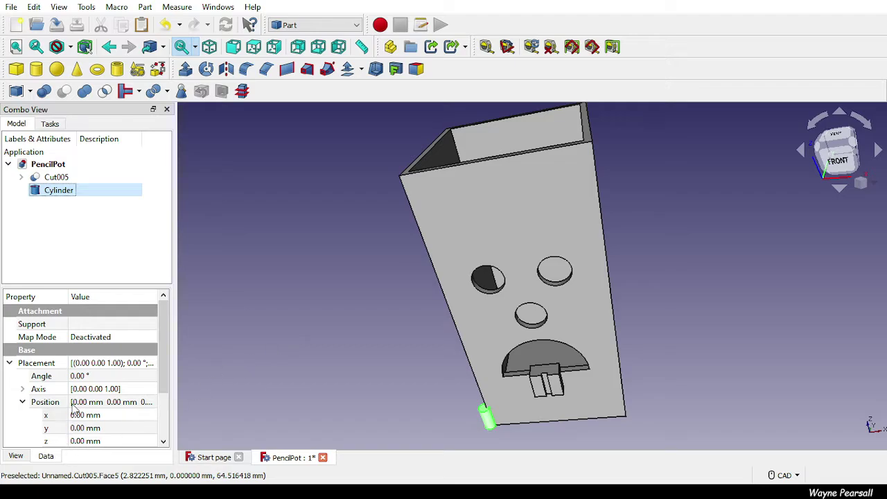
# Rotate the new cylinder 90° about the X axis by setting its placement angle to 90°, axis X to 1 and axis Z to 0.
pyautogui.click(93, 375)
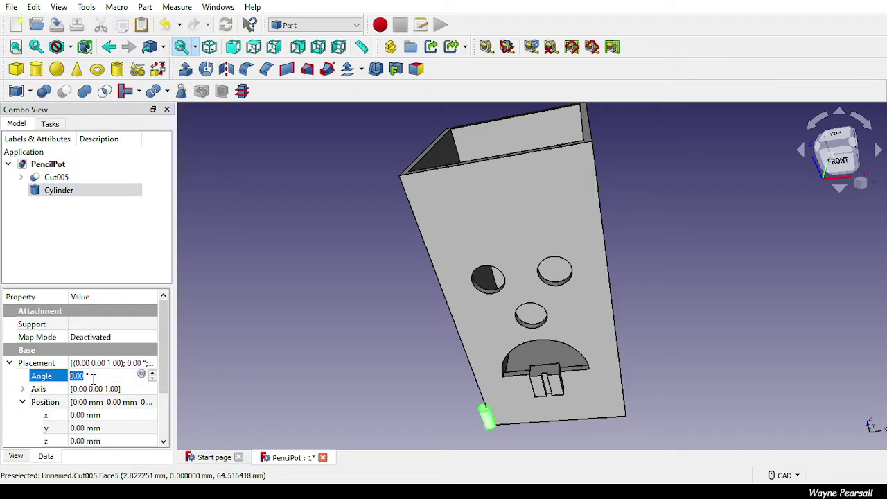
pyautogui.write('90')
pyautogui.press('Return')
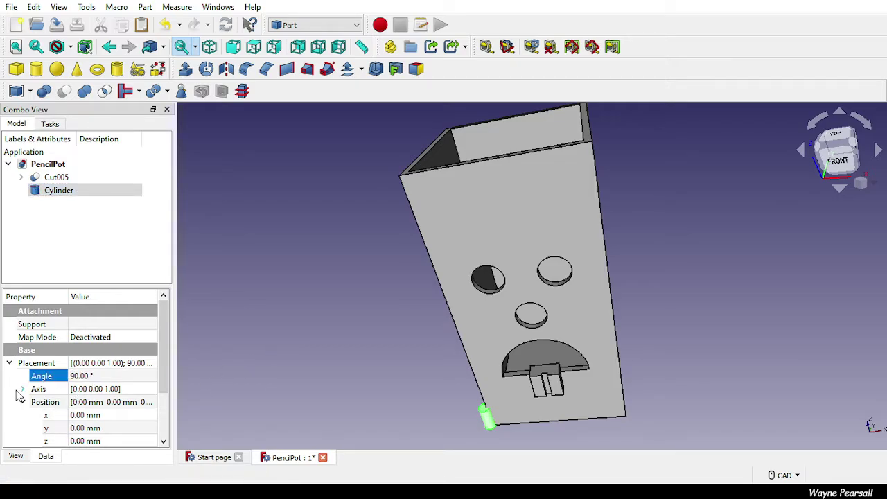
pyautogui.click(37, 390)
pyautogui.click(23, 389)
pyautogui.click(90, 416)
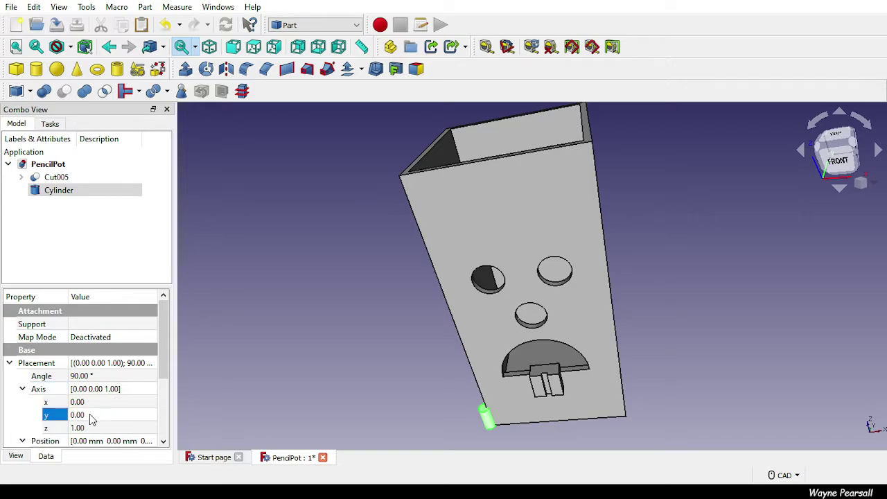
pyautogui.click(90, 415)
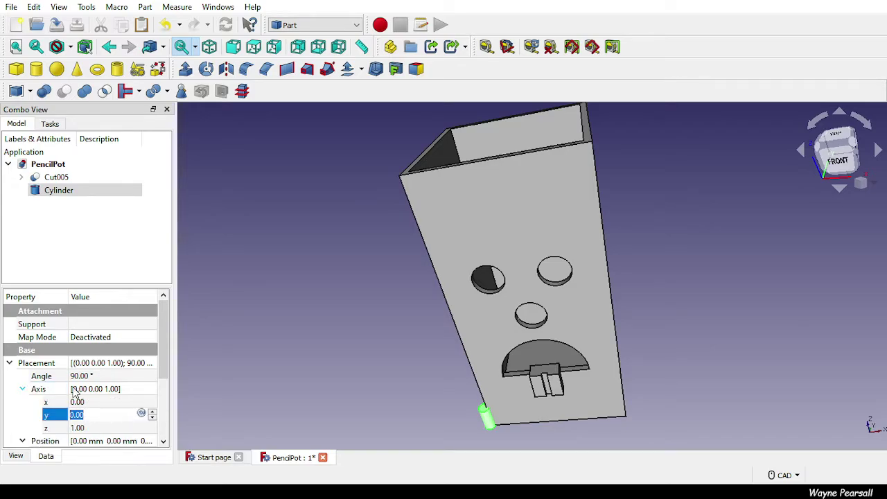
pyautogui.click(80, 402)
pyautogui.write('1')
pyautogui.click(79, 428)
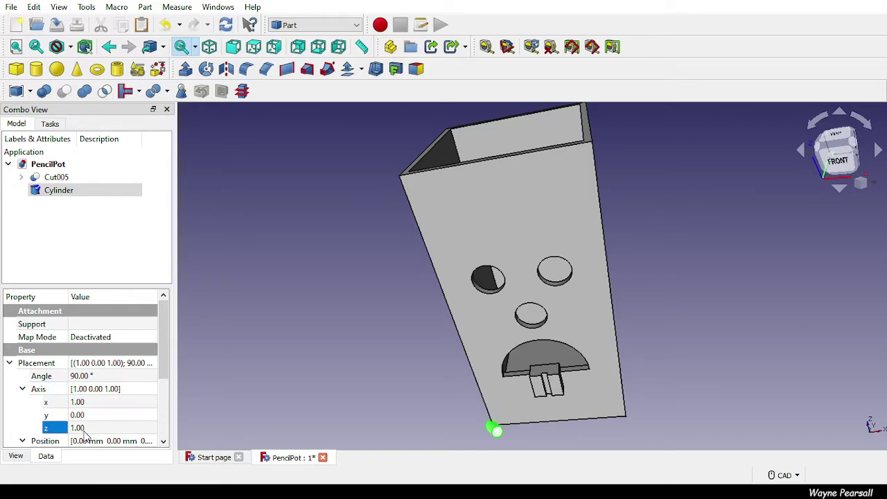
pyautogui.write('0')
pyautogui.press('Return')
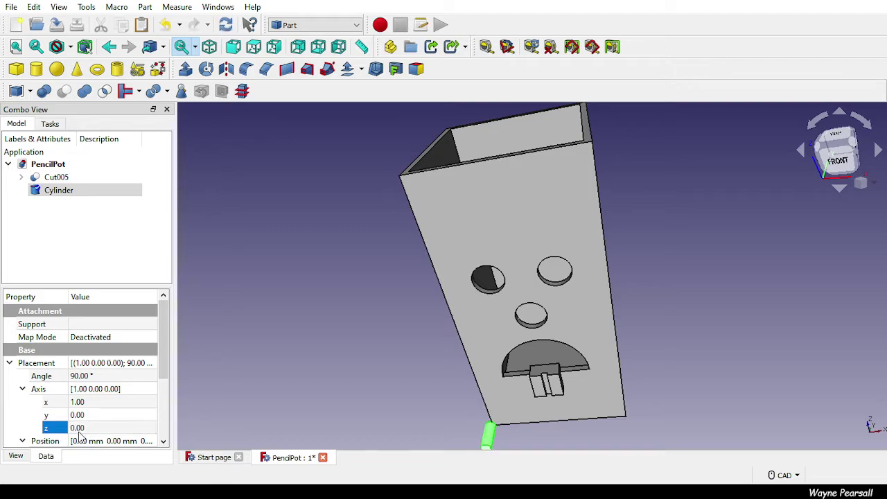
# Inspect the new cylinder's dimensions and the placement properties of the Cut005 body.
pyautogui.moveTo(162, 373); pyautogui.dragTo(167, 443)
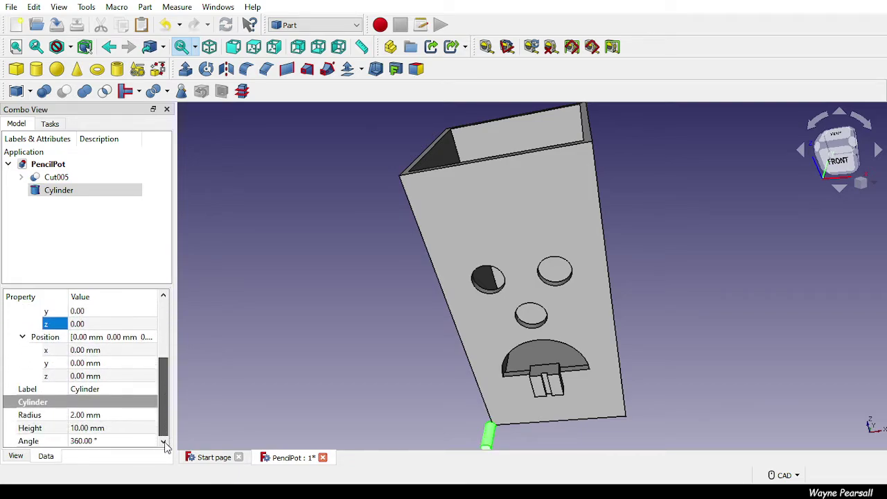
pyautogui.click(74, 429)
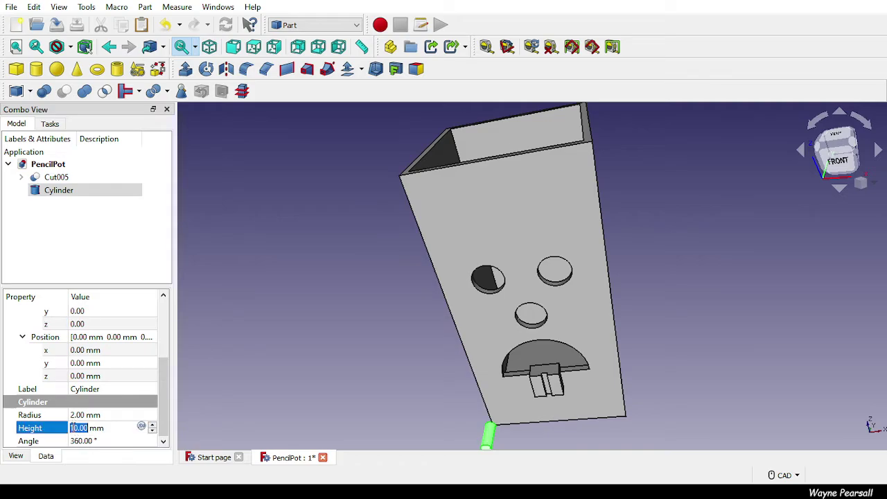
pyautogui.click(79, 375)
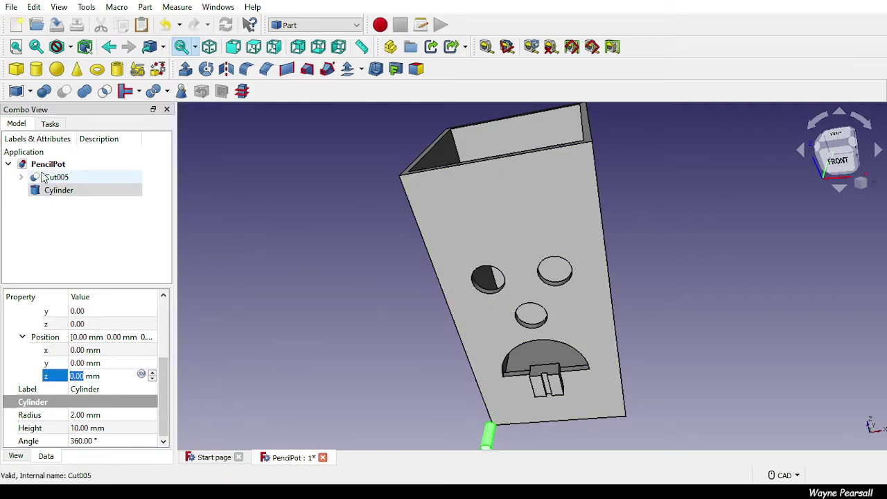
pyautogui.click(489, 296)
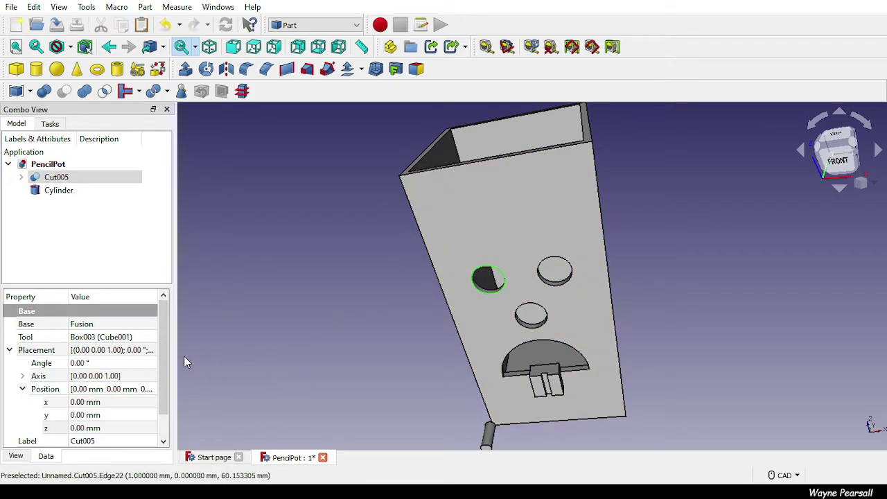
pyautogui.moveTo(161, 347); pyautogui.dragTo(165, 403)
pyautogui.click(77, 195)
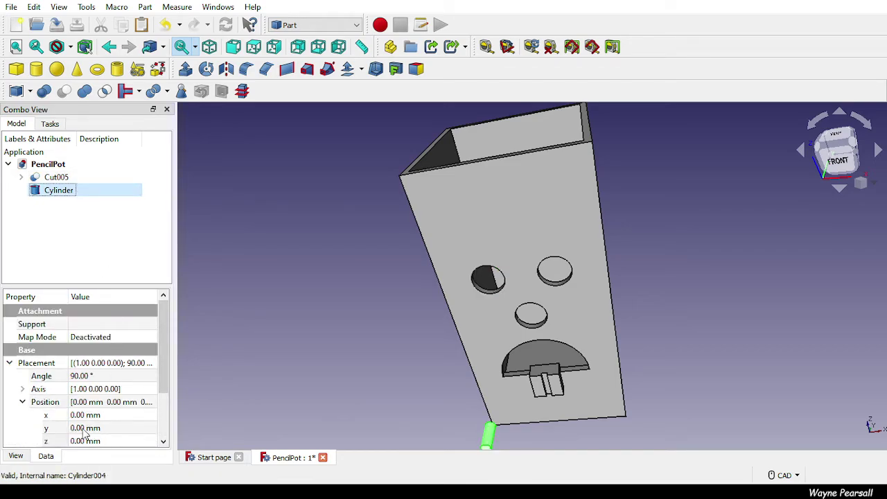
# Expand Cut005 down to the reye cylinder in the model tree and examine its position, radius and height.
pyautogui.click(22, 177)
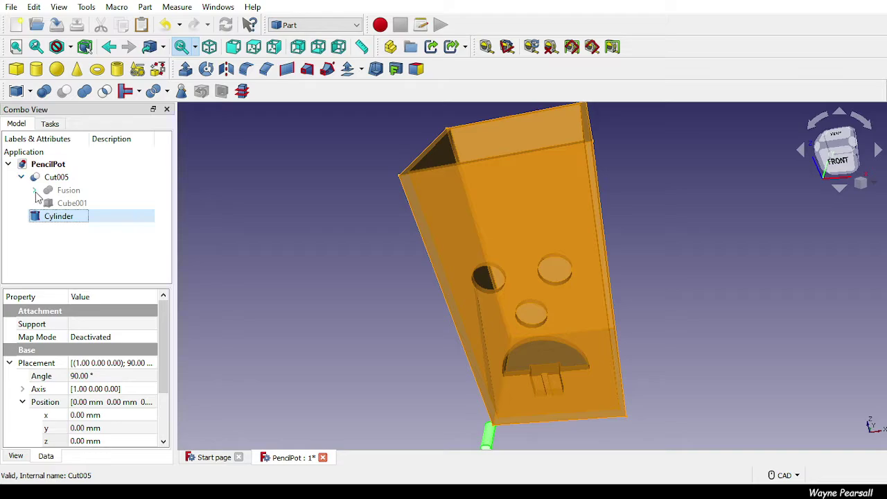
pyautogui.click(34, 191)
pyautogui.click(48, 216)
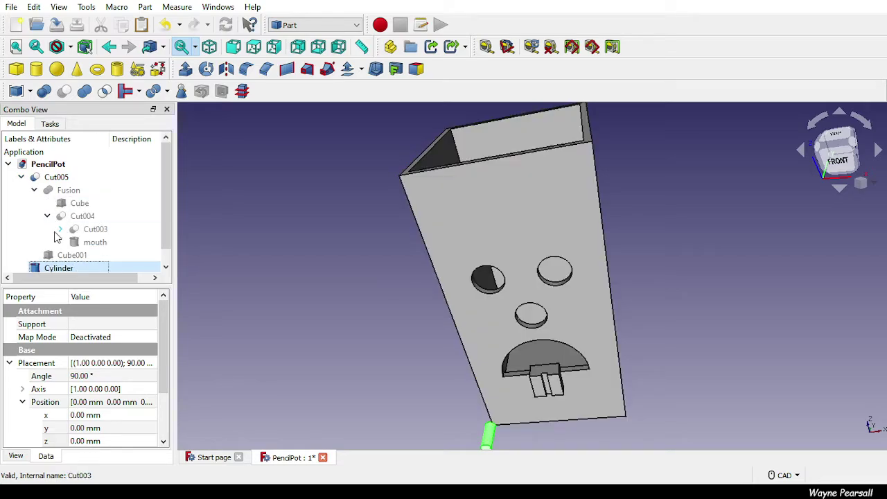
pyautogui.click(59, 230)
pyautogui.click(103, 255)
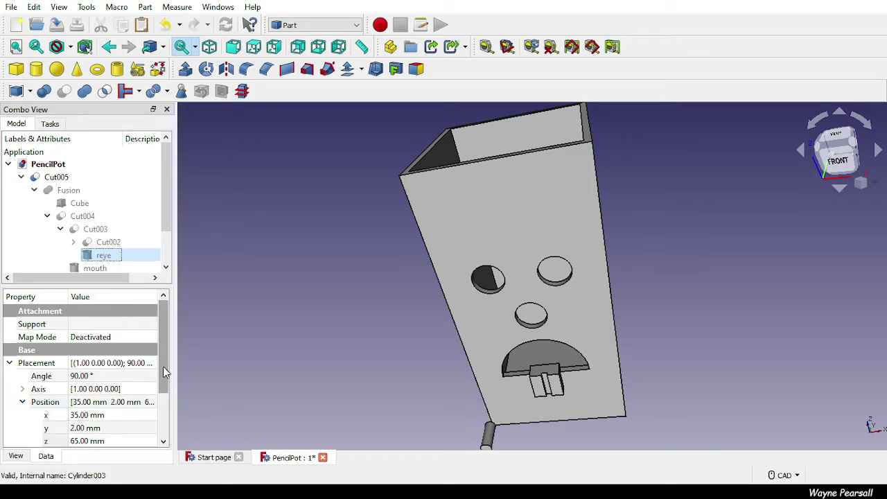
pyautogui.moveTo(163, 366); pyautogui.dragTo(165, 403)
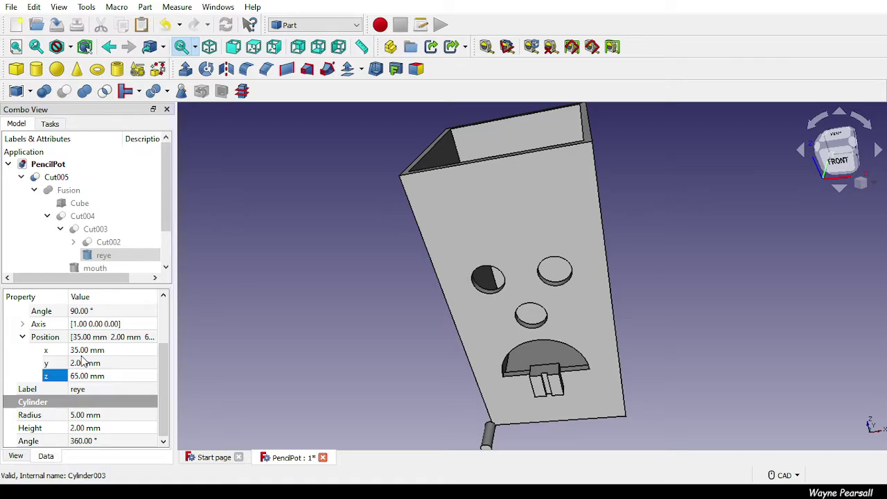
pyautogui.moveTo(166, 378)
pyautogui.mouseDown()
pyautogui.moveTo(171, 366)
pyautogui.moveTo(171, 395)
pyautogui.mouseUp()
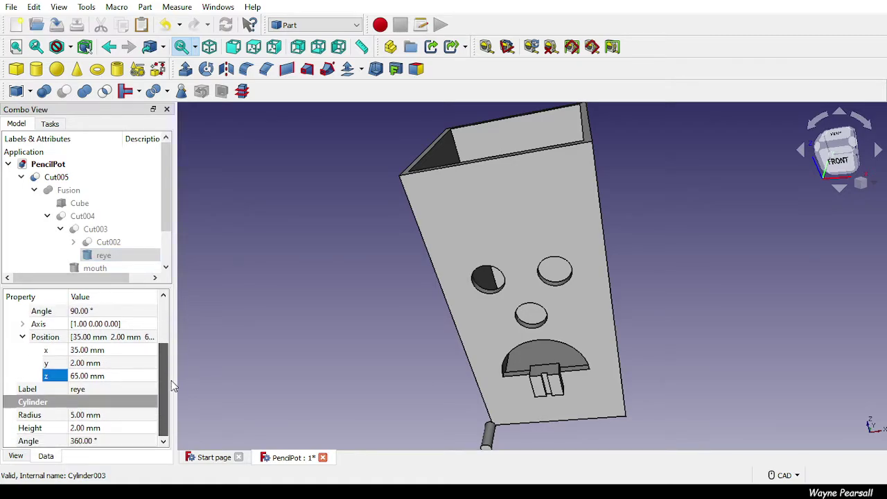
pyautogui.click(101, 256)
pyautogui.scroll(-1, 101, 258)
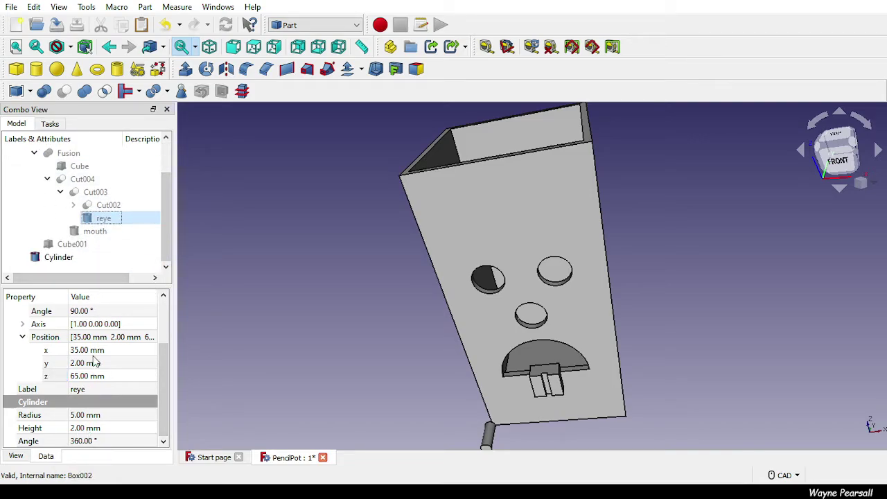
# Move the new cylinder onto the right eye by setting its X position to 35 mm and Z position to 65 mm.
pyautogui.click(69, 257)
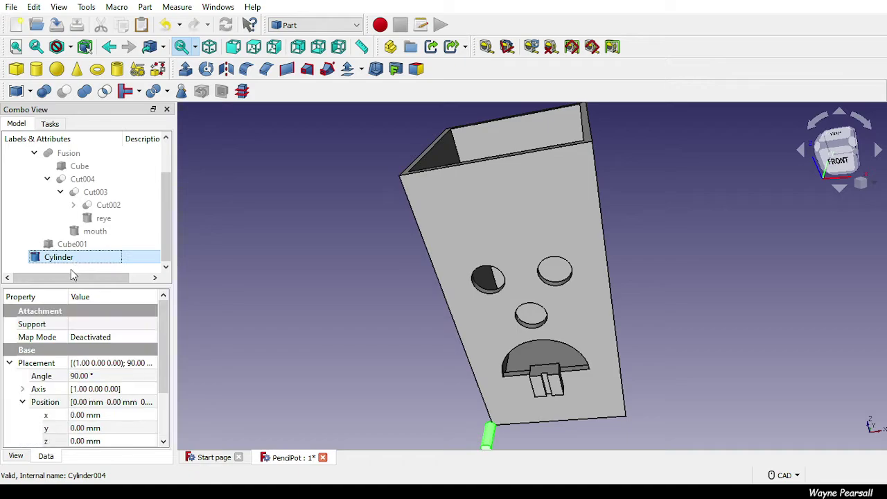
pyautogui.click(78, 415)
pyautogui.press('Return')
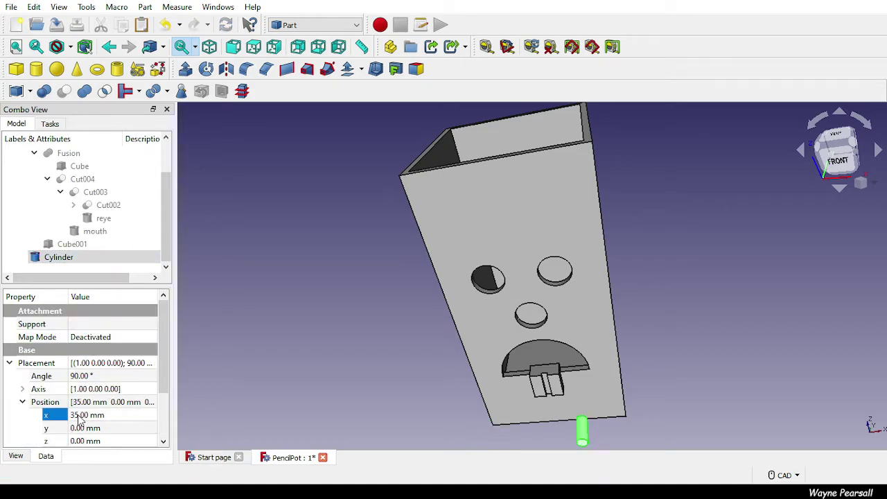
pyautogui.click(78, 441)
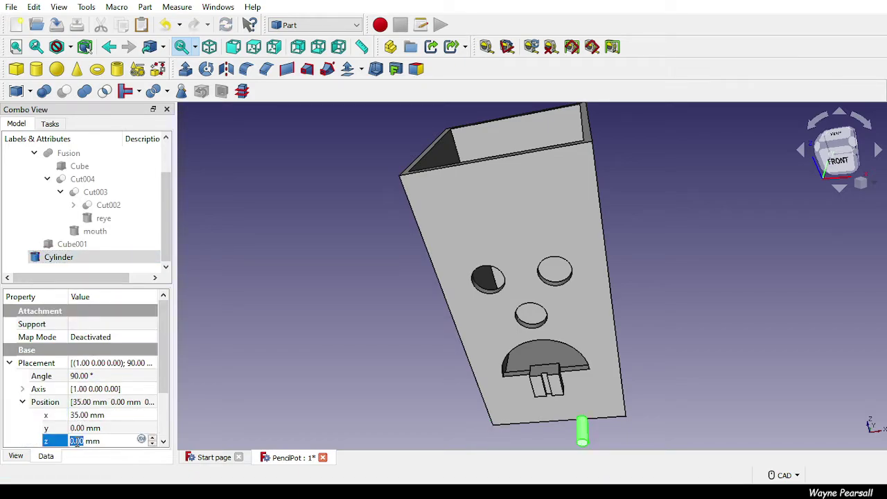
pyautogui.write('65')
pyautogui.press('Return')
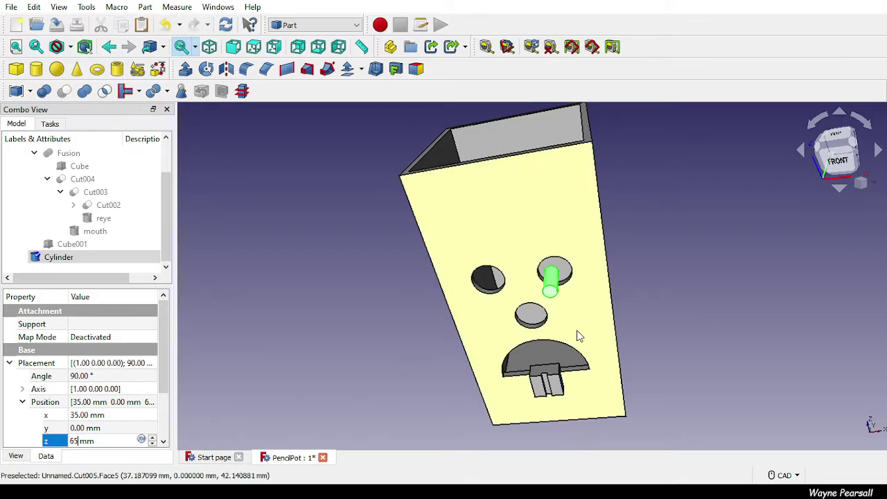
# Shorten the cylinder in the right eye by setting its height to 3 mm.
pyautogui.moveTo(611, 277); pyautogui.dragTo(587, 353, button='middle')
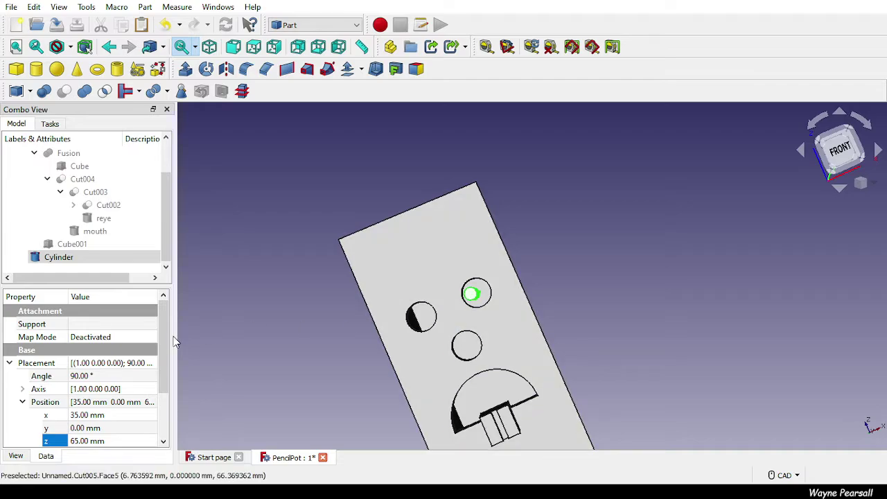
pyautogui.scroll(-2, 168, 366)
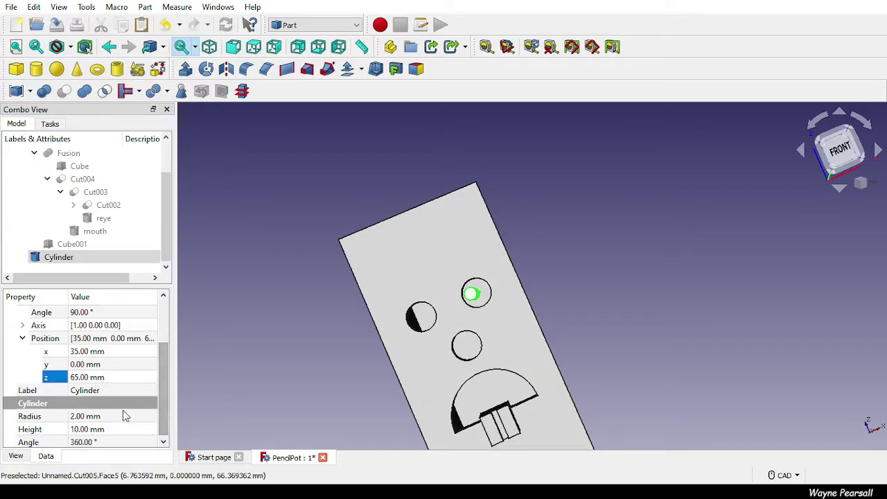
pyautogui.click(83, 431)
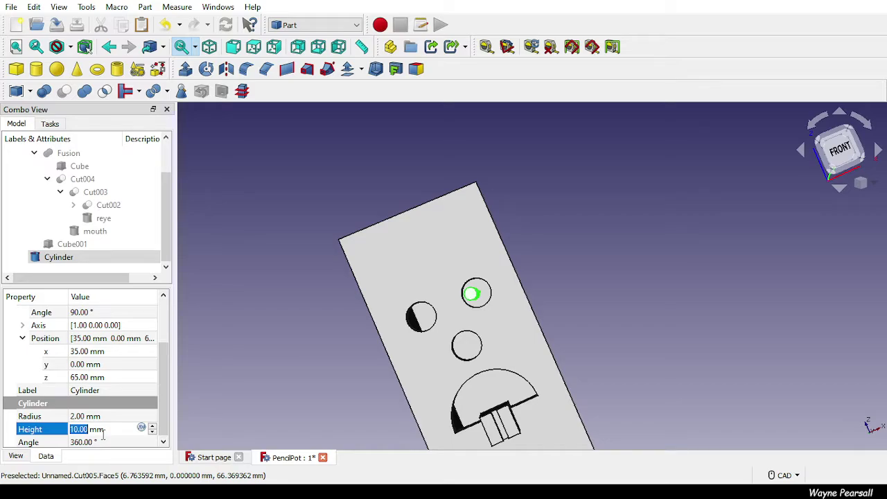
pyautogui.write('3')
pyautogui.press('Return')
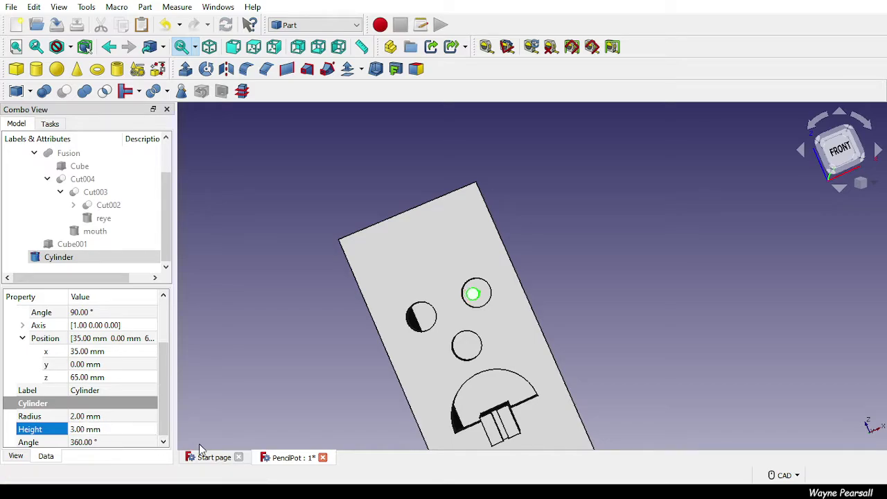
# Set the cylinder's Z position to 60 mm and Y position to 2 mm, and check how it sits at the right eye's edge.
pyautogui.click(78, 379)
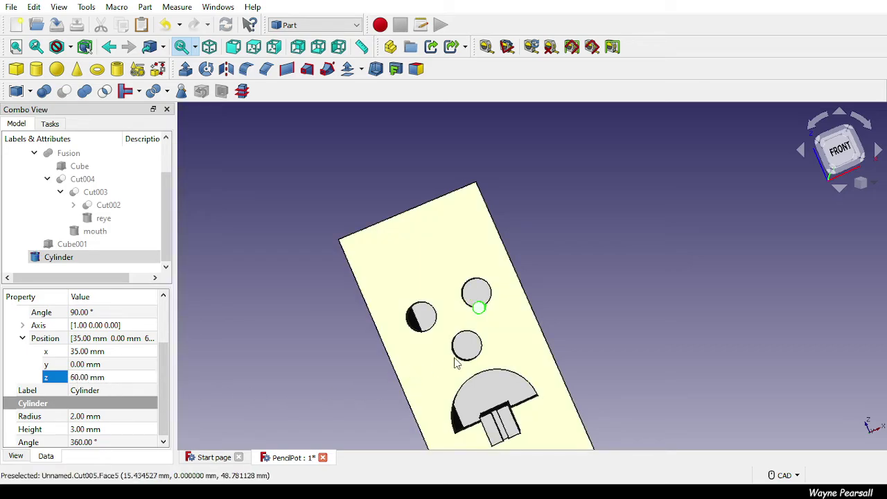
pyautogui.moveTo(536, 318); pyautogui.dragTo(438, 472, button='middle')
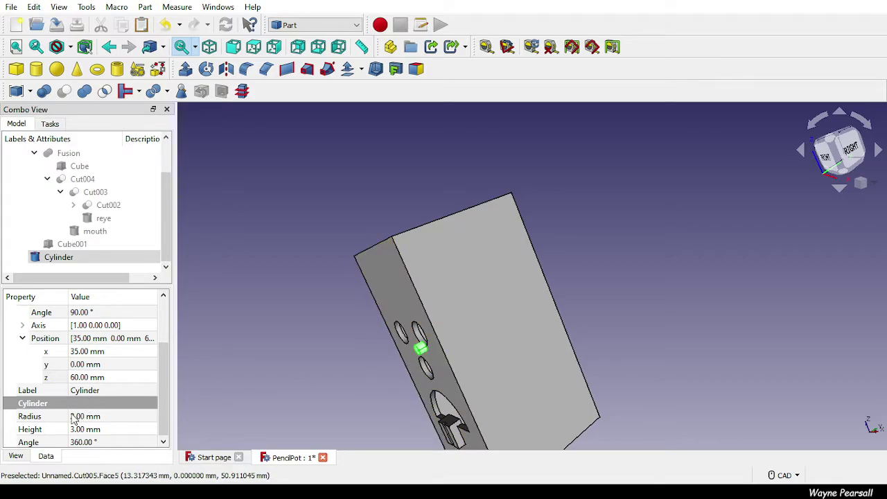
pyautogui.click(94, 366)
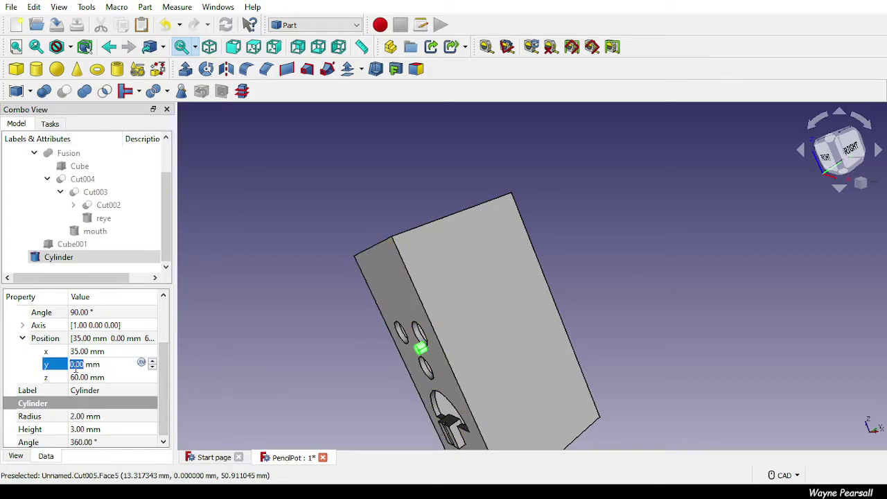
pyautogui.press('Return')
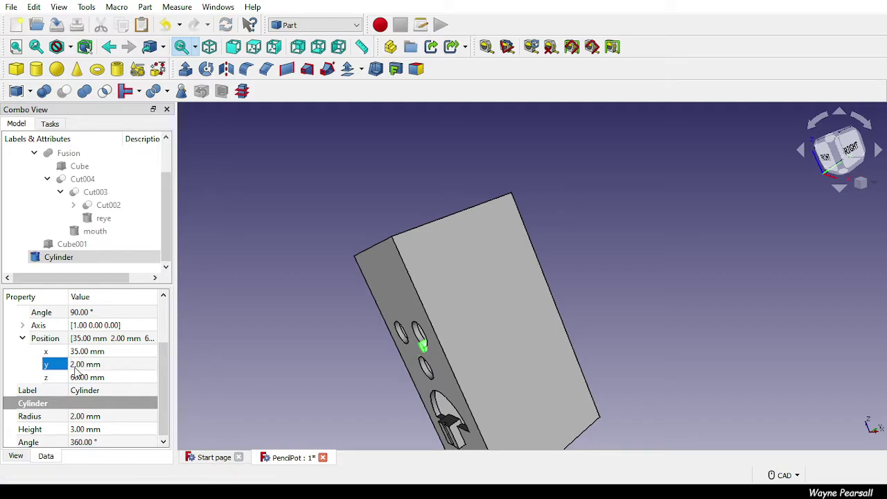
pyautogui.moveTo(343, 351); pyautogui.dragTo(476, 355, button='middle')
pyautogui.scroll(5, 366, 374)
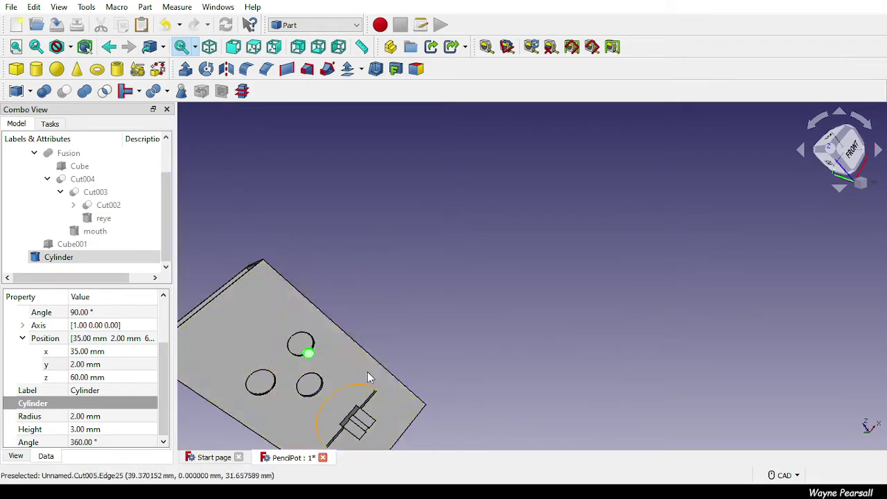
# Raise the right eye's cylinder by setting its Z position to 62 mm.
pyautogui.moveTo(292, 310); pyautogui.dragTo(545, 328, button='middle')
pyautogui.click(310, 358)
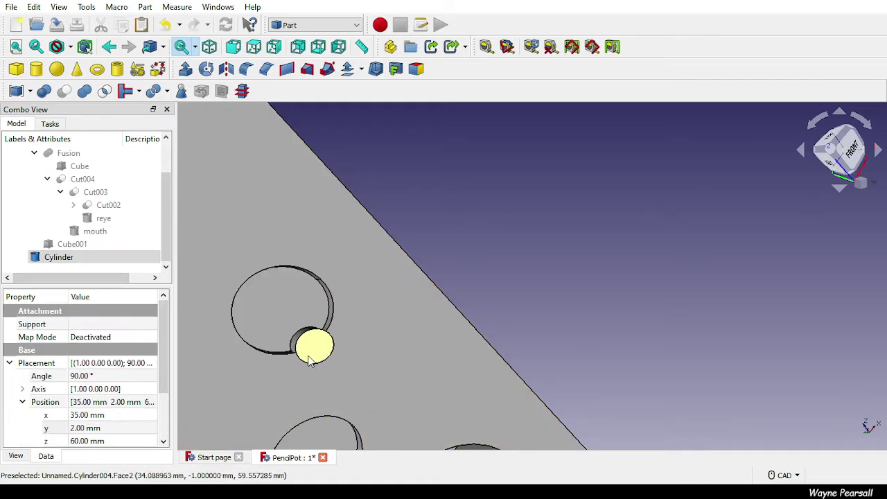
pyautogui.moveTo(165, 377); pyautogui.dragTo(166, 407)
pyautogui.click(76, 382)
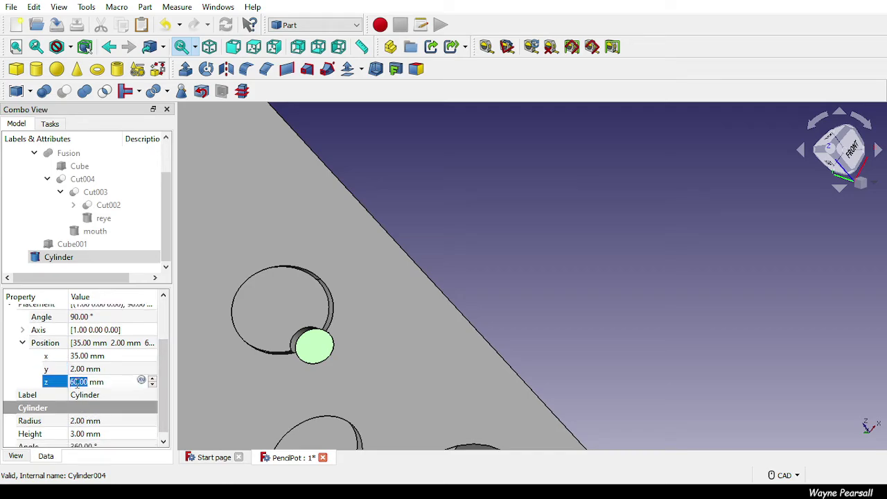
pyautogui.write('63')
pyautogui.press('Return')
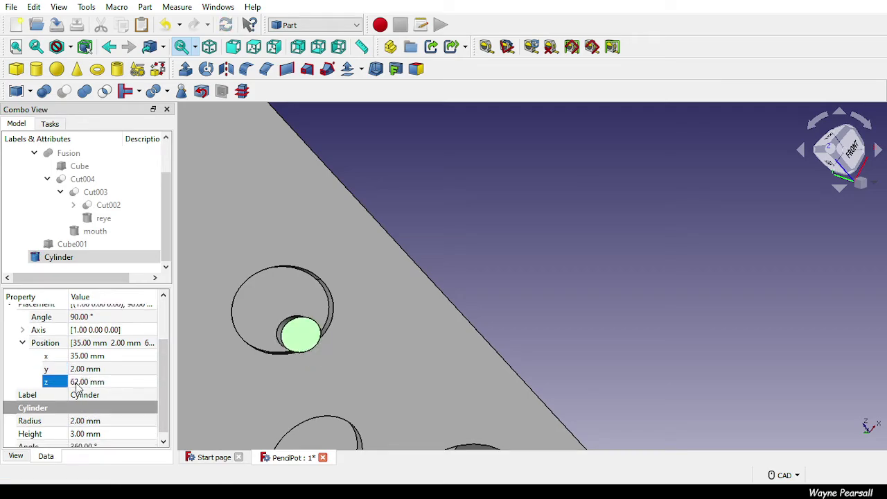
# Examine how the cylinder meets the lower edge of the right eye and how far it protrudes from the front face.
pyautogui.scroll(6, 367, 348)
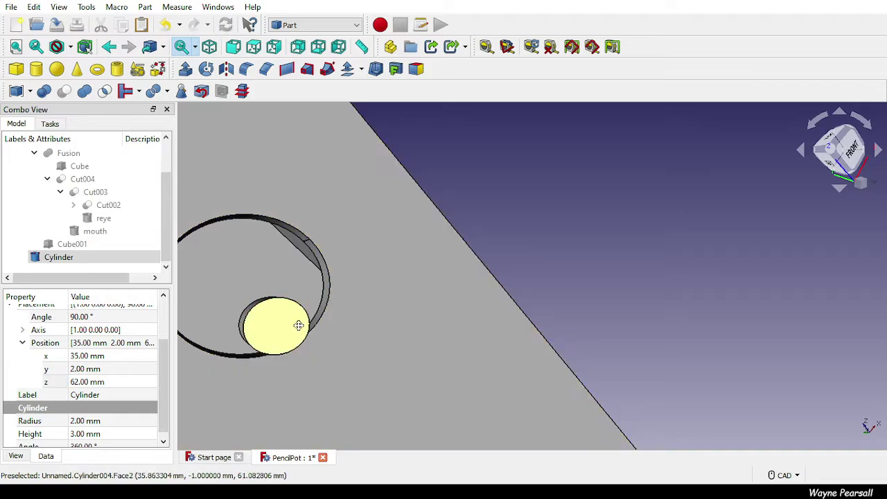
pyautogui.moveTo(298, 323); pyautogui.dragTo(308, 253, button='middle')
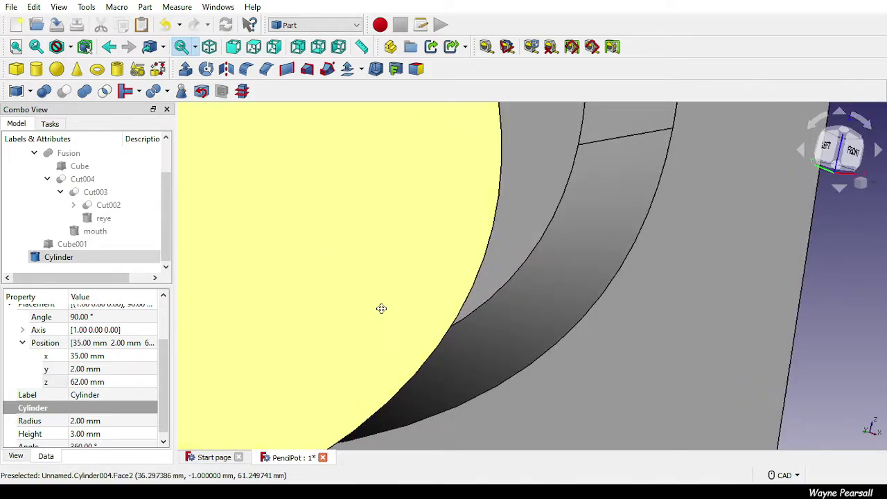
pyautogui.moveTo(381, 308); pyautogui.dragTo(504, 131, button='middle')
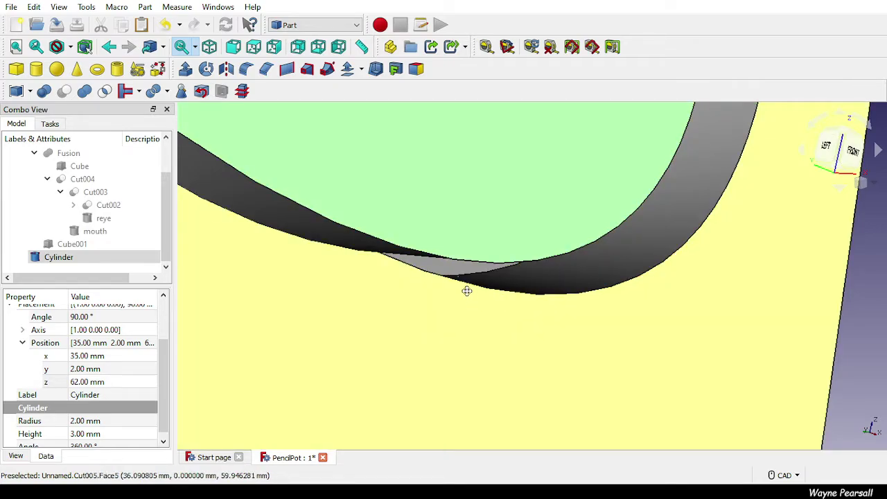
pyautogui.moveTo(467, 291); pyautogui.dragTo(280, 141, button='middle')
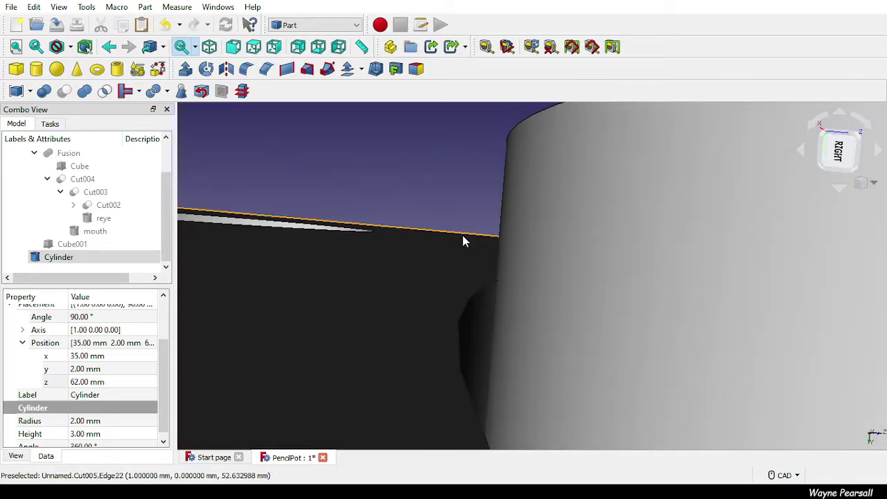
pyautogui.scroll(-7, 463, 237)
pyautogui.scroll(-5, 458, 234)
pyautogui.scroll(10, 458, 240)
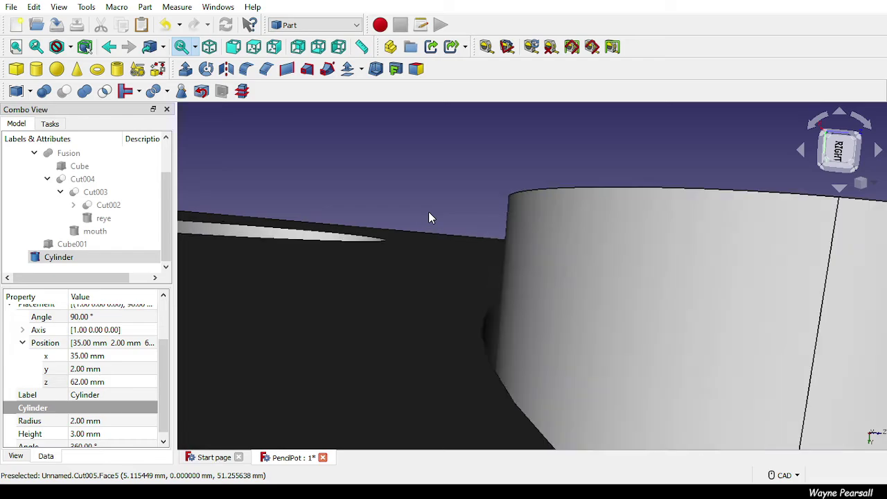
pyautogui.scroll(-6, 427, 222)
pyautogui.moveTo(425, 226); pyautogui.dragTo(613, 396, button='middle')
pyautogui.scroll(-5, 613, 397)
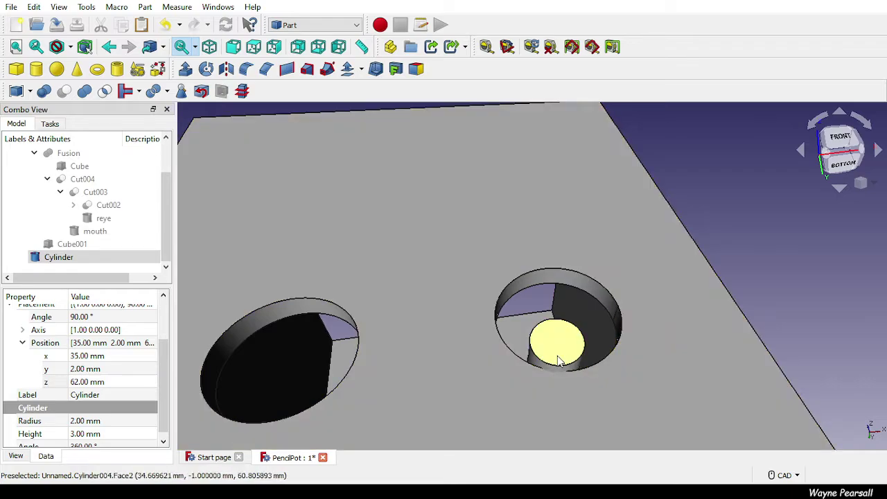
# Duplicate the right eye's cylinder and select the copy in the model tree.
pyautogui.click(561, 361)
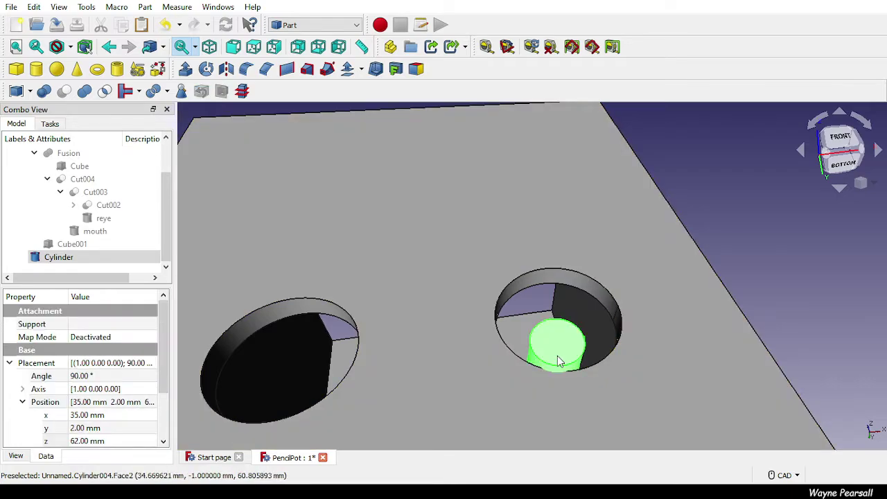
pyautogui.hotkey('ctrl', 'v')
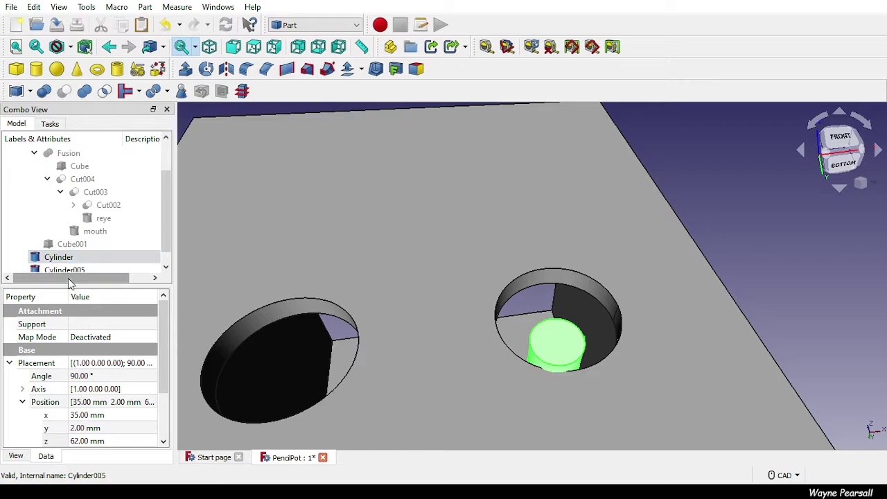
pyautogui.click(63, 269)
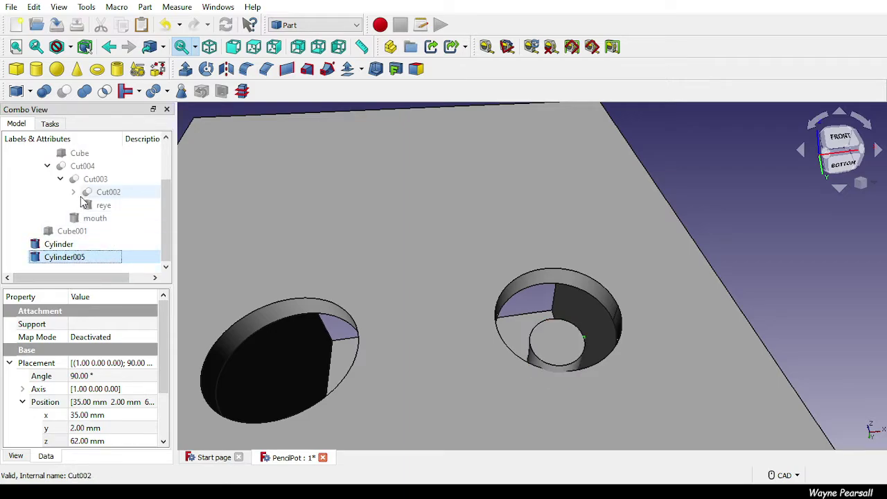
# Check the position of the leye cylinder and move the copied cylinder into the left eye by setting its X position to 15 mm.
pyautogui.click(74, 192)
pyautogui.click(117, 219)
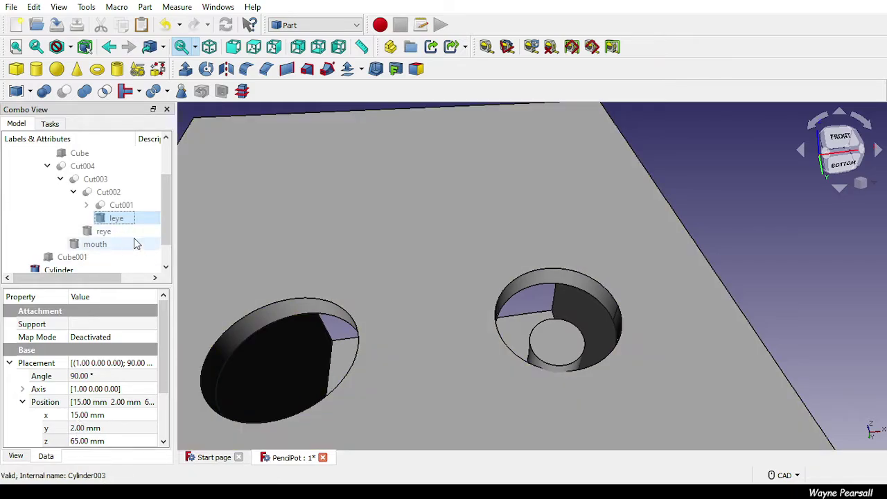
pyautogui.click(69, 271)
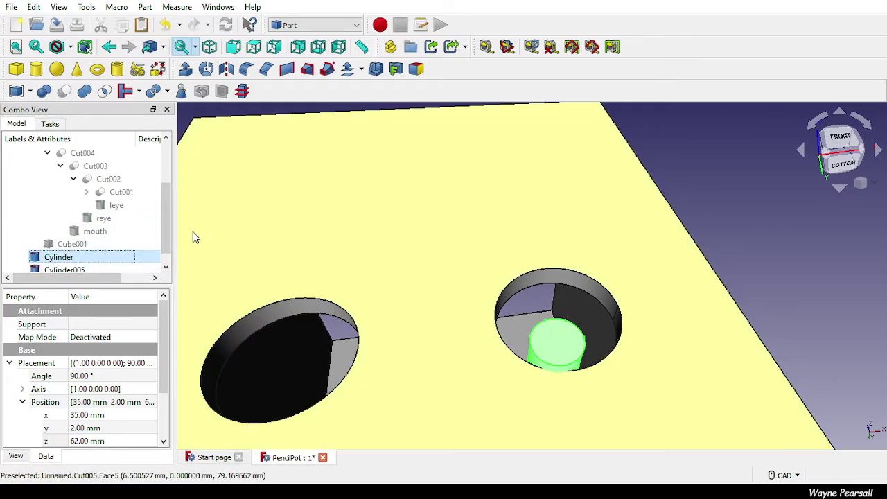
pyautogui.scroll(-1, 170, 234)
pyautogui.click(77, 257)
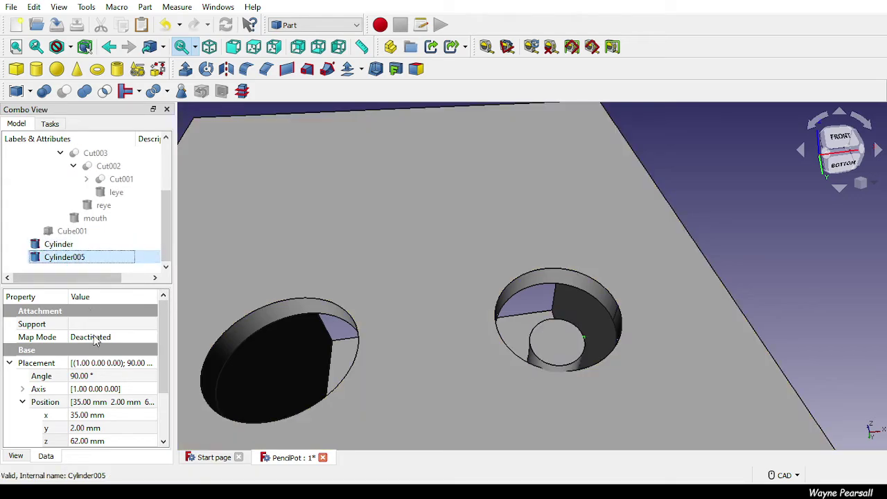
pyautogui.click(75, 416)
pyautogui.write('15')
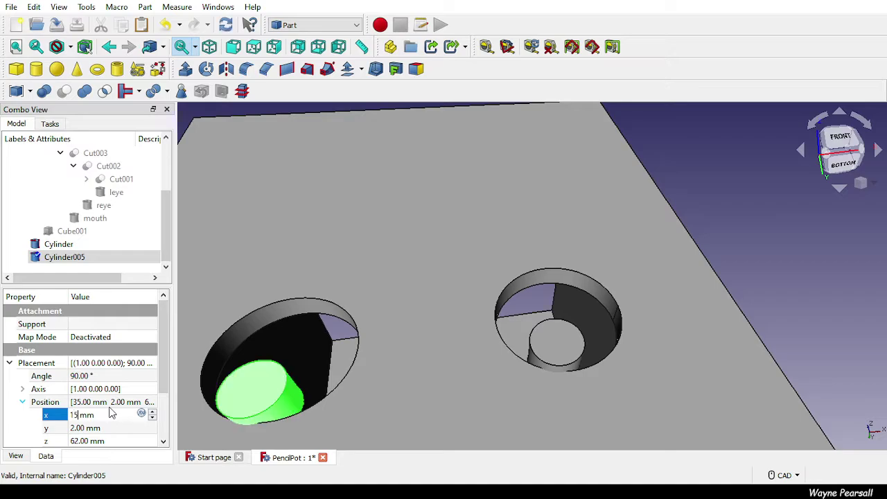
pyautogui.press('Return')
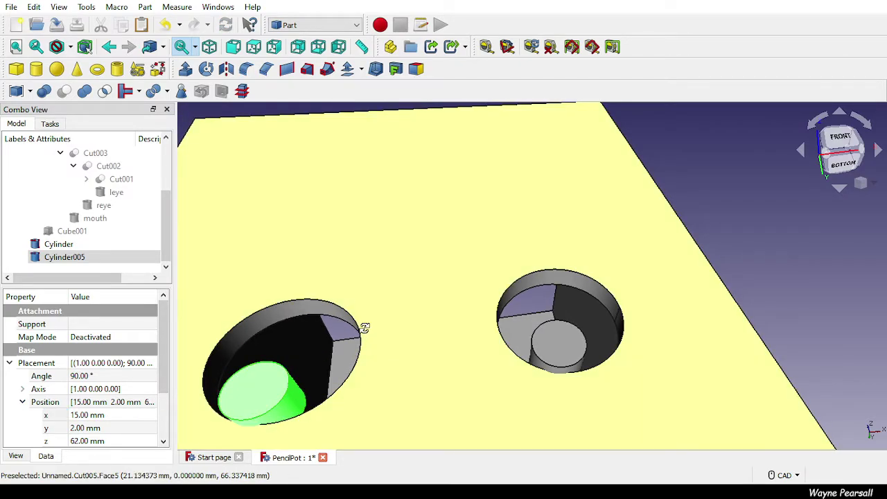
# Inspect the small cylinders in both eyes from above, from the side and close up.
pyautogui.moveTo(363, 331); pyautogui.dragTo(705, 360, button='middle')
pyautogui.scroll(-5, 355, 321)
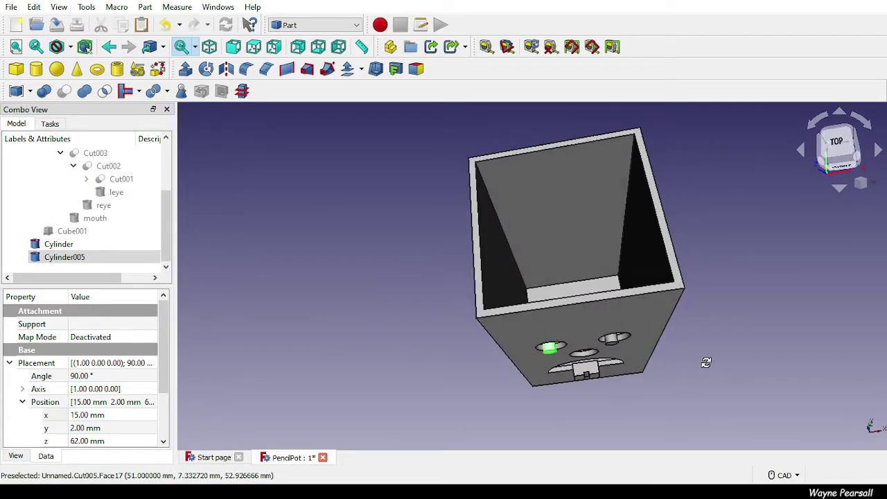
pyautogui.moveTo(615, 339); pyautogui.dragTo(462, 277, button='middle')
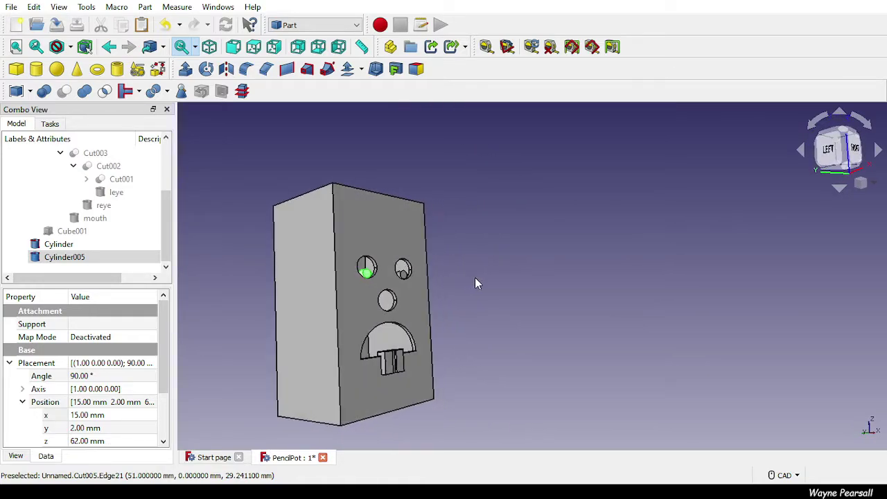
pyautogui.moveTo(480, 310); pyautogui.dragTo(610, 329, button='middle')
pyautogui.scroll(5, 390, 337)
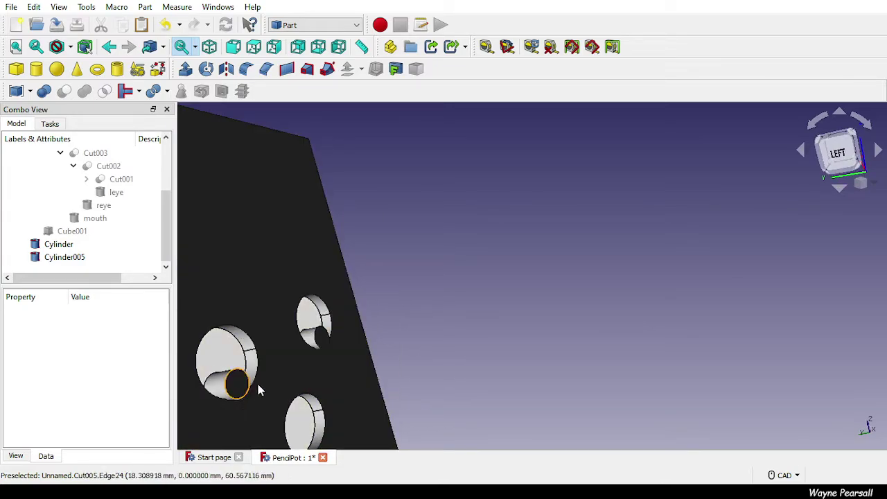
pyautogui.moveTo(444, 319); pyautogui.dragTo(205, 169, button='middle')
pyautogui.moveTo(321, 368); pyautogui.dragTo(538, 393, button='middle')
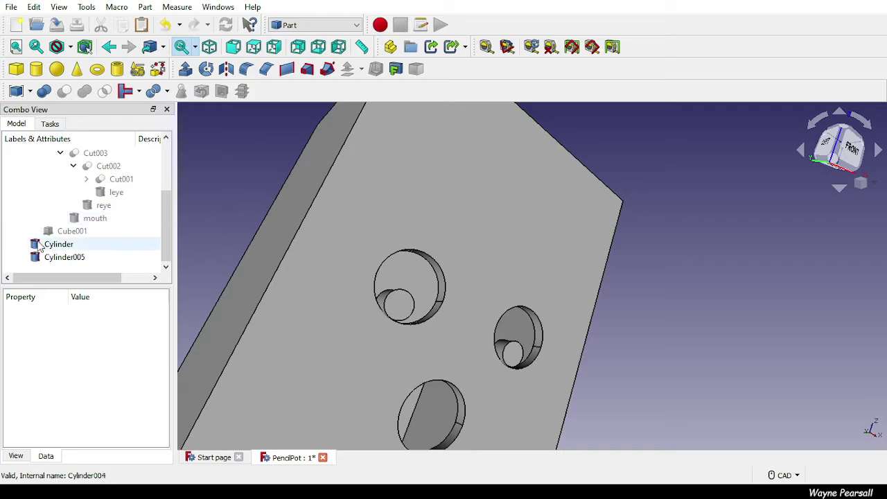
# Collapse the Fusion and Cut005 branches in the model tree.
pyautogui.scroll(2, 62, 189)
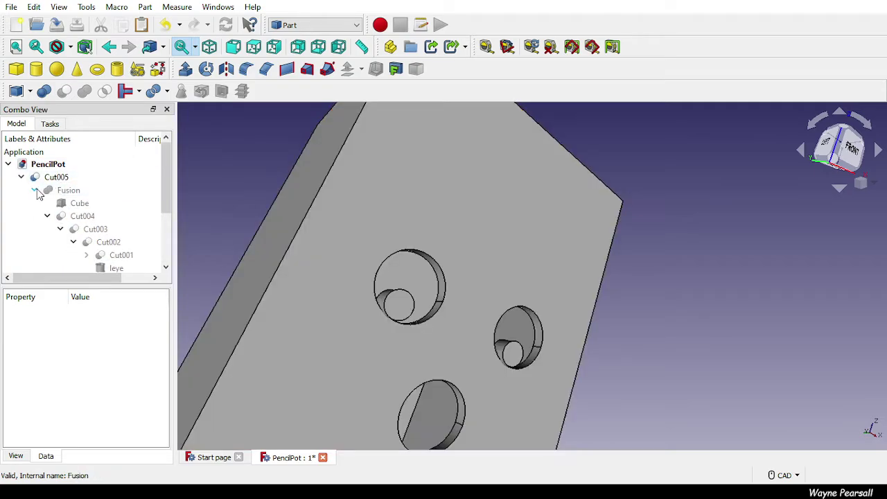
pyautogui.click(34, 190)
pyautogui.click(21, 177)
# Try fusing Cut005 with Cylinder and the result with Cylinder005 as two separate unions, and undo both.
pyautogui.click(58, 177)
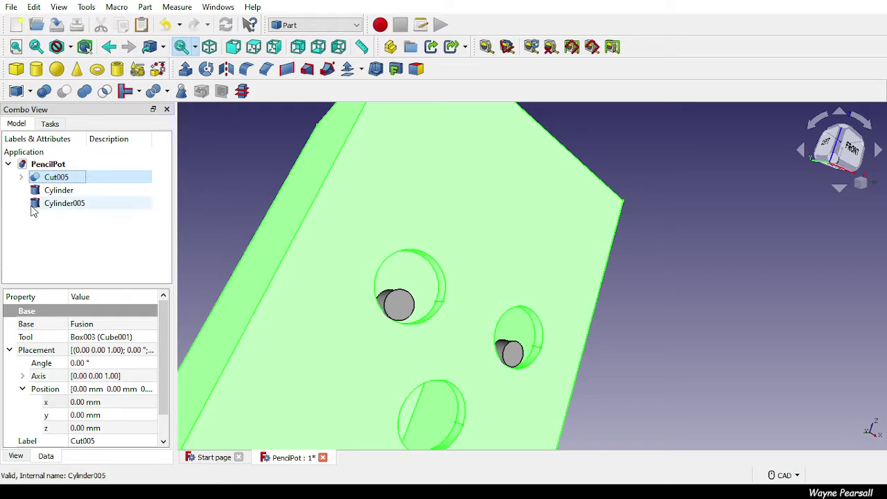
pyautogui.keyDown('ctrl'); pyautogui.click(61, 192); pyautogui.keyUp('ctrl')
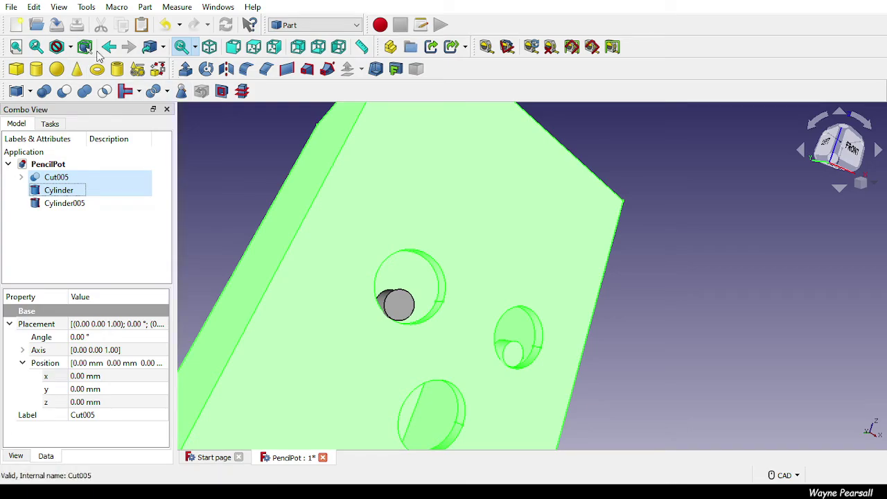
pyautogui.click(84, 91)
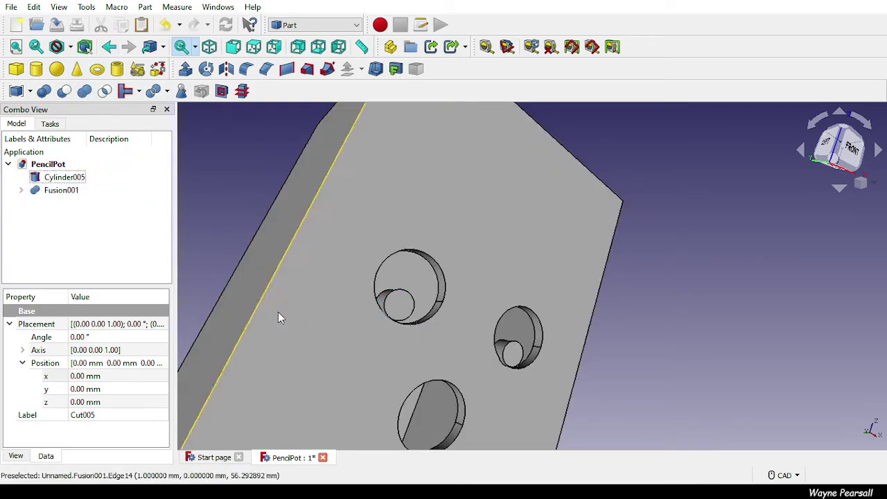
pyautogui.click(67, 191)
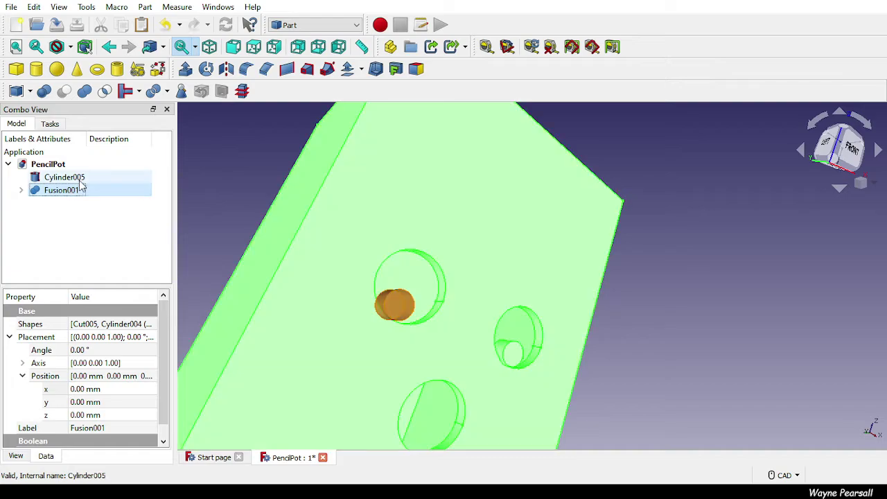
pyautogui.keyDown('ctrl'); pyautogui.click(80, 179); pyautogui.keyUp('ctrl')
pyautogui.click(84, 90)
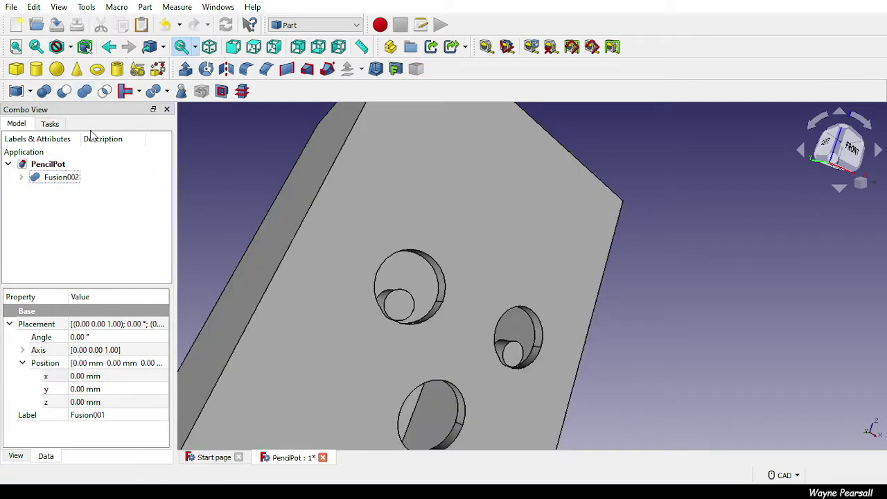
pyautogui.scroll(-5, 632, 315)
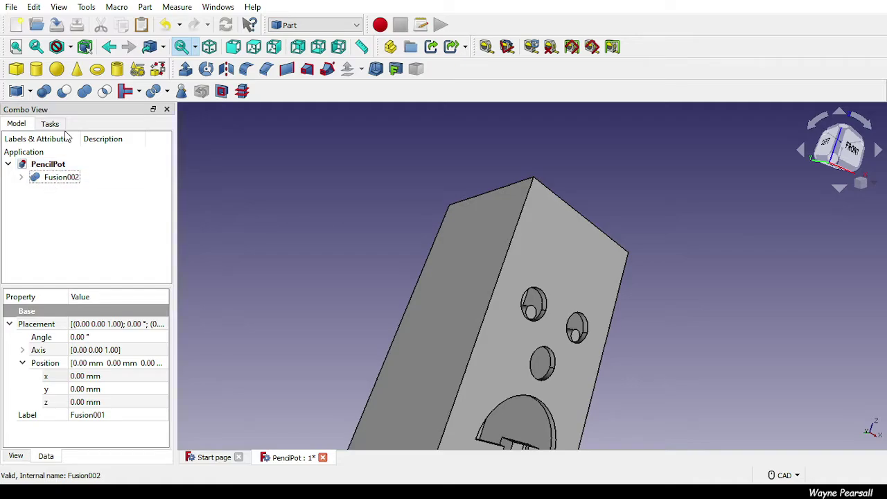
pyautogui.hotkey('ctrl', 'z')
pyautogui.hotkey('ctrl', 'z')
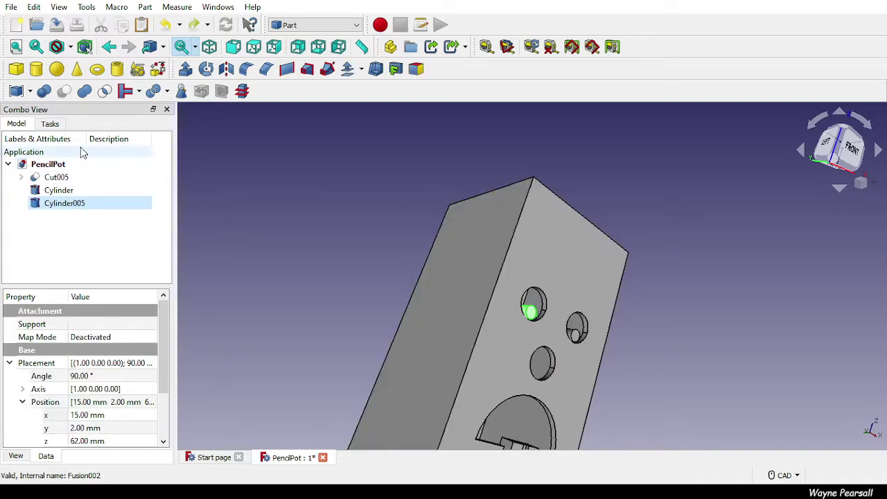
# Fuse Cut005, Cylinder and Cylinder005 together in a single union.
pyautogui.click(57, 177)
pyautogui.keyDown('ctrl'); pyautogui.click(59, 192); pyautogui.keyUp('ctrl')
pyautogui.keyDown('ctrl'); pyautogui.click(69, 204); pyautogui.keyUp('ctrl')
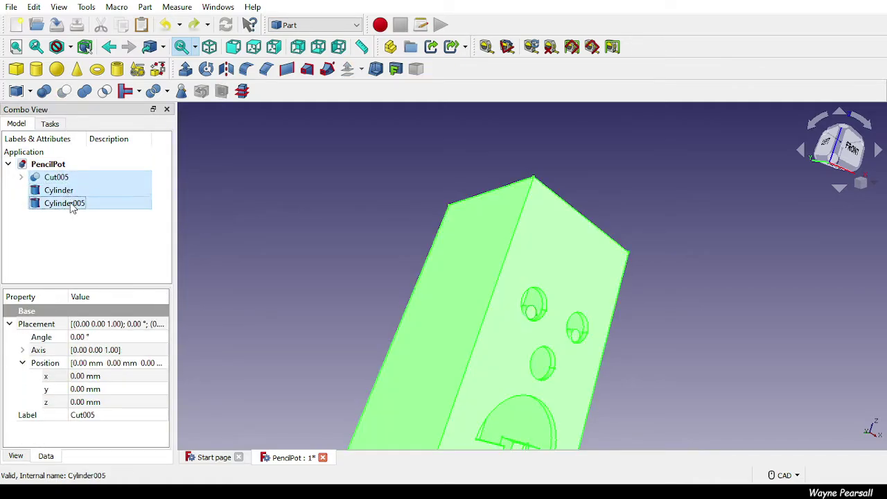
pyautogui.click(85, 91)
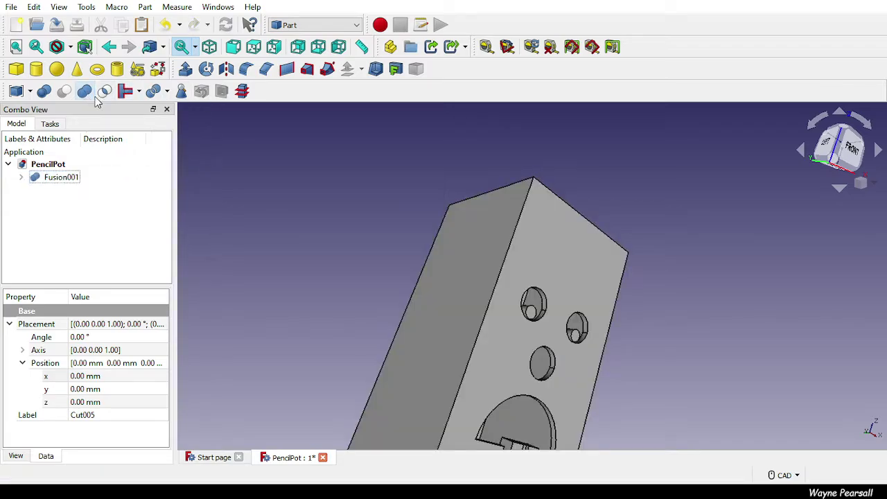
# Expand the new fusion to check its component shapes, and examine the pot's eyes, mouth and tongue from above and the front.
pyautogui.click(21, 177)
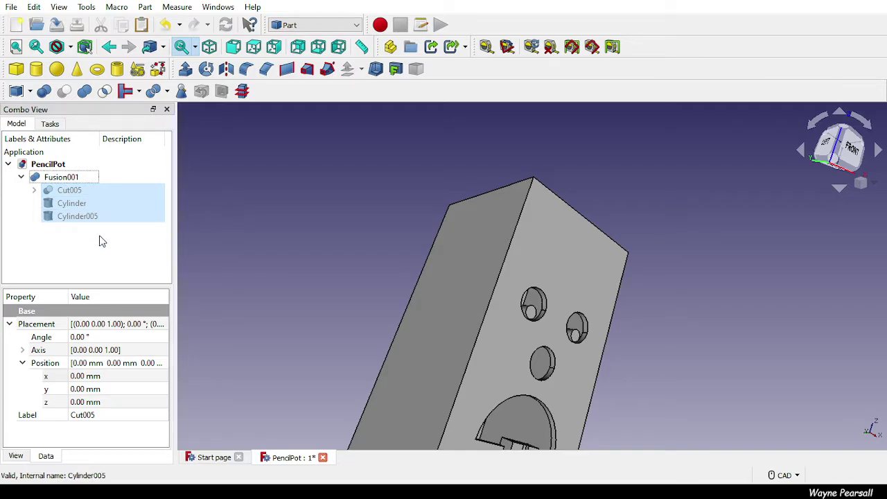
pyautogui.moveTo(513, 271); pyautogui.dragTo(639, 346, button='middle')
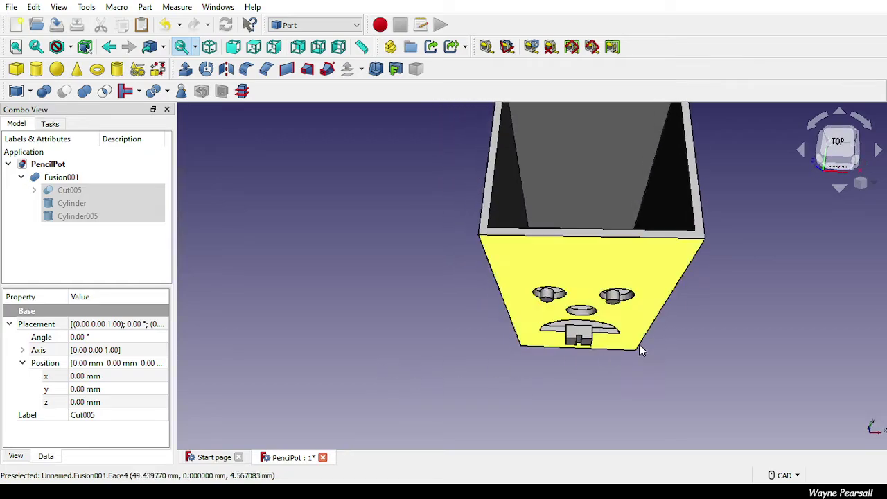
pyautogui.click(612, 299)
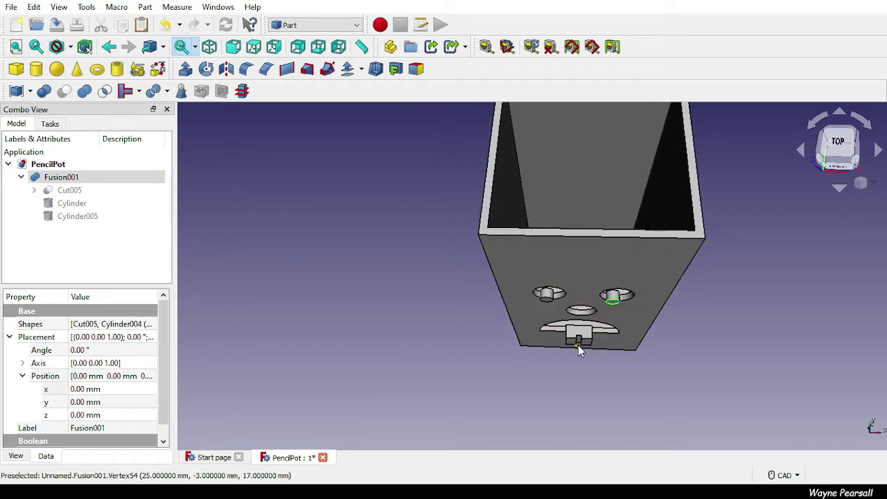
pyautogui.moveTo(693, 358); pyautogui.dragTo(765, 188, button='middle')
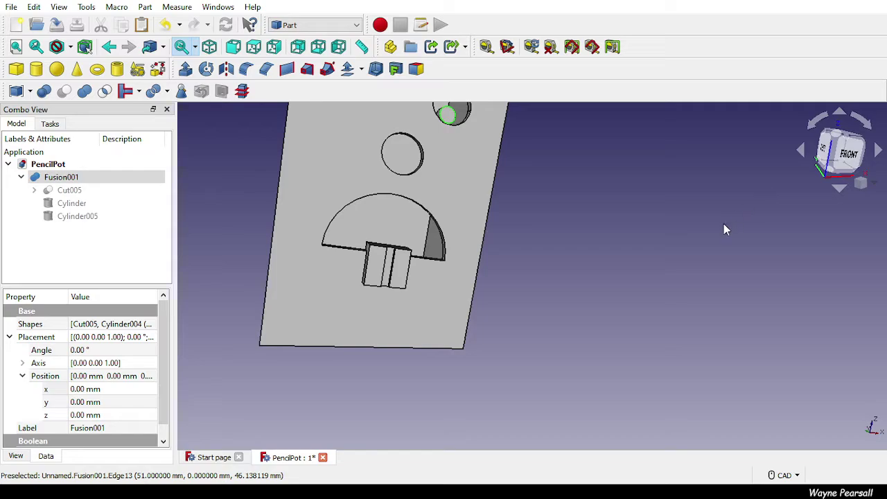
# Add a default cube to the pencil pot document and bring up its box dimension properties.
pyautogui.moveTo(725, 228); pyautogui.dragTo(746, 279, button='middle')
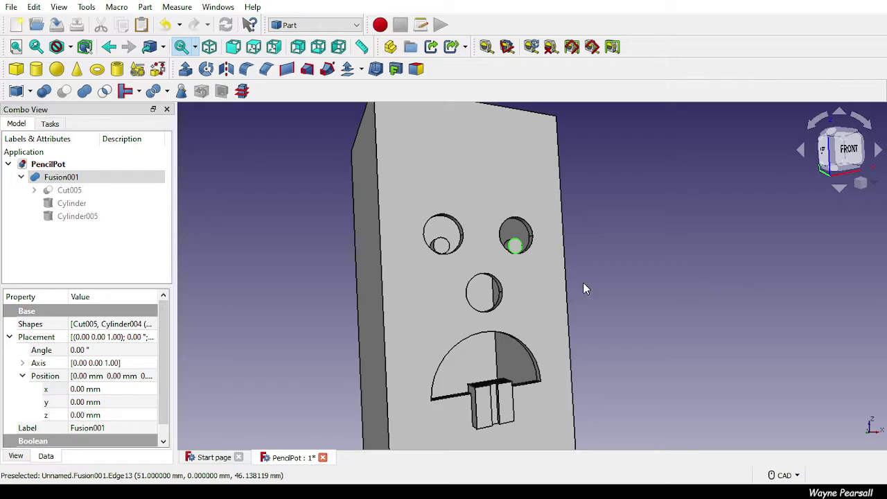
pyautogui.moveTo(650, 268); pyautogui.dragTo(579, 290, button='middle')
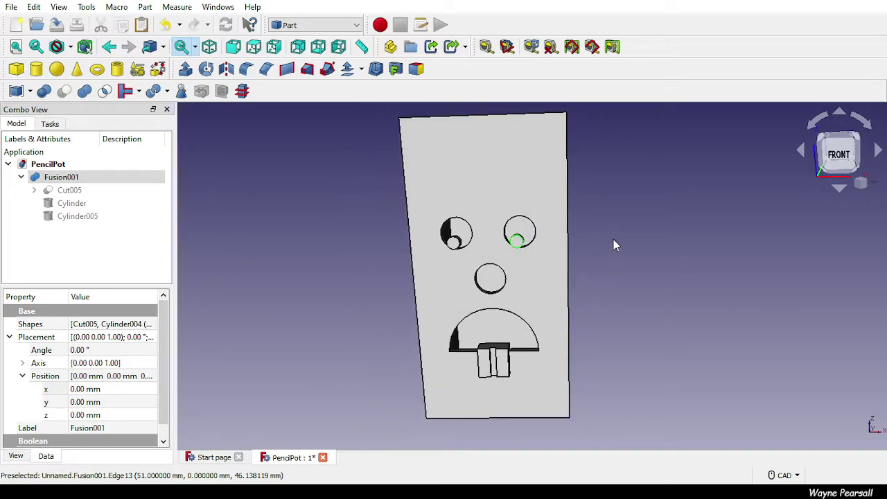
pyautogui.moveTo(614, 246); pyautogui.dragTo(604, 331, button='middle')
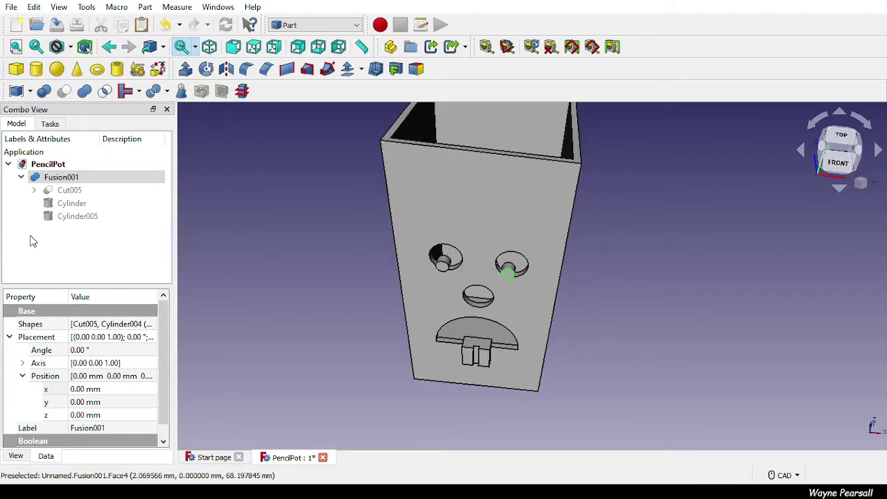
pyautogui.click(16, 69)
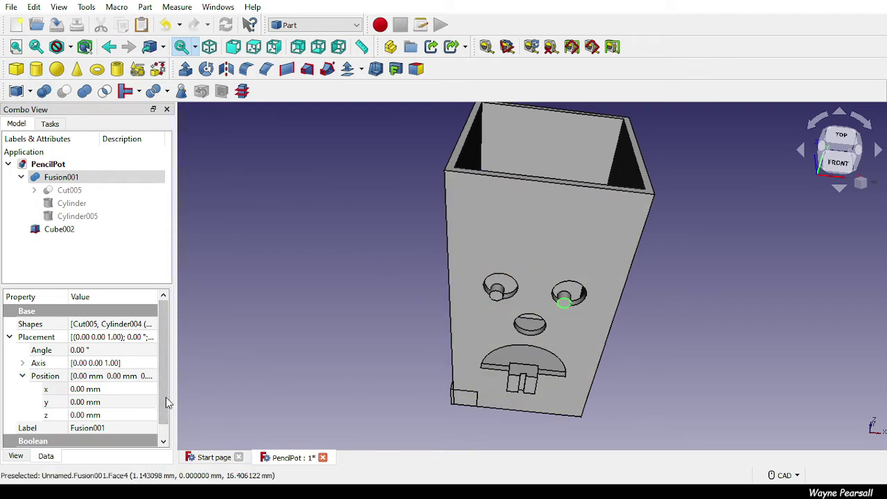
pyautogui.scroll(-1, 166, 397)
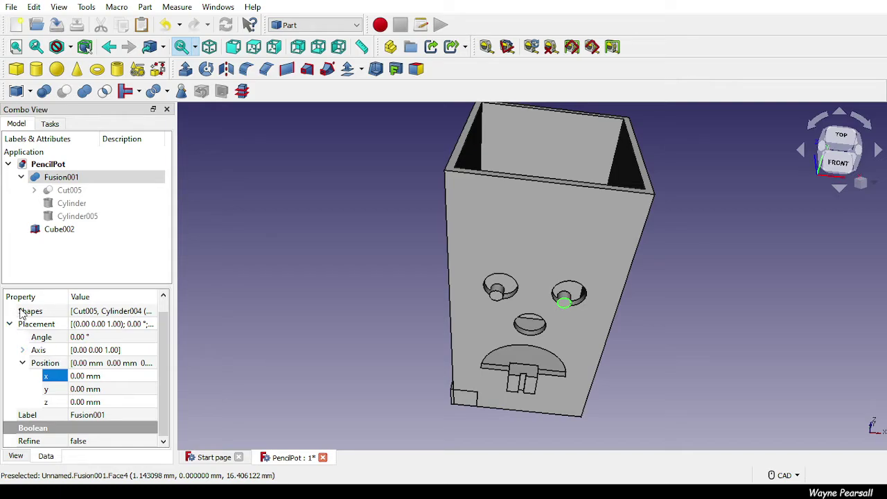
pyautogui.click(92, 233)
pyautogui.moveTo(169, 373); pyautogui.dragTo(168, 425)
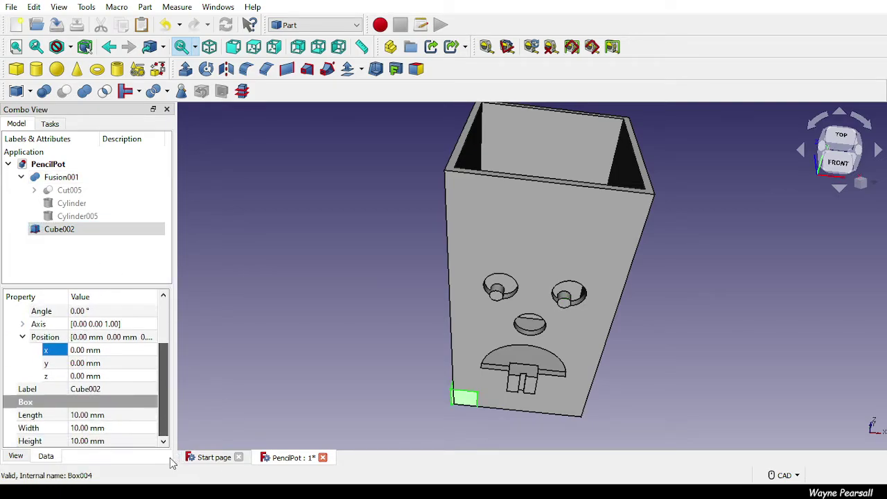
# Set the new cube's length to 2 mm and its width to 3 mm.
pyautogui.click(88, 415)
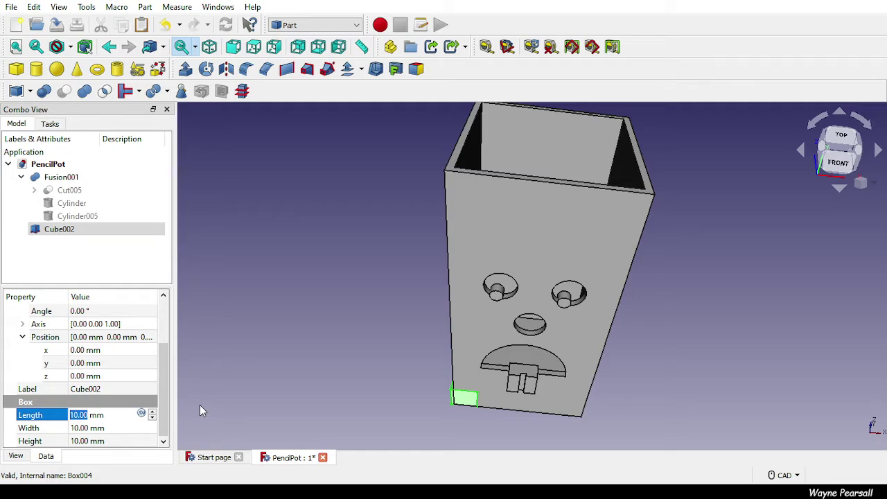
pyautogui.click(79, 442)
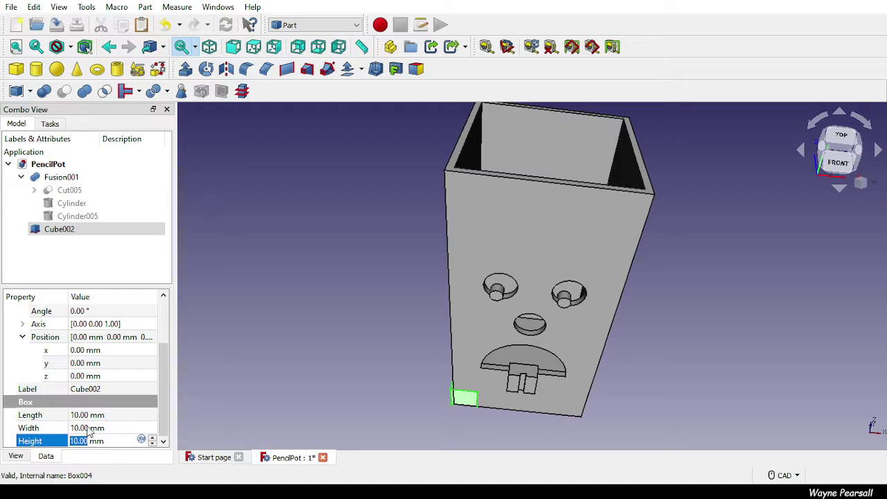
pyautogui.click(86, 416)
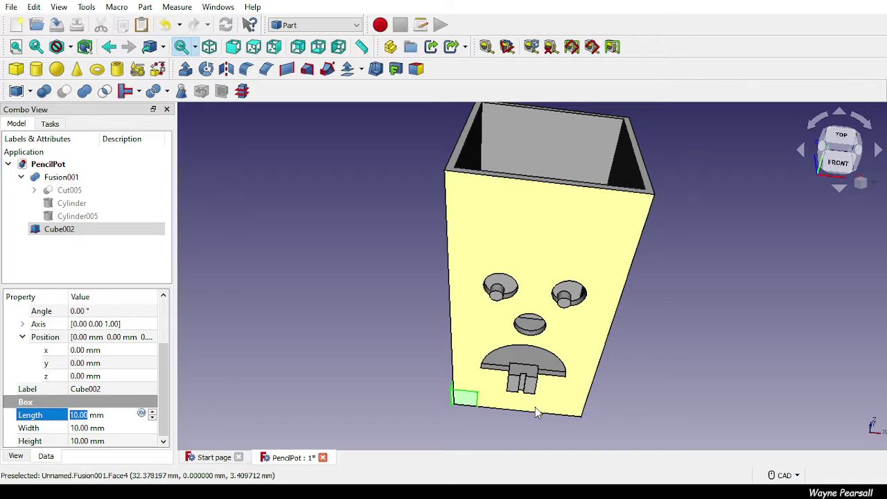
pyautogui.write('1')
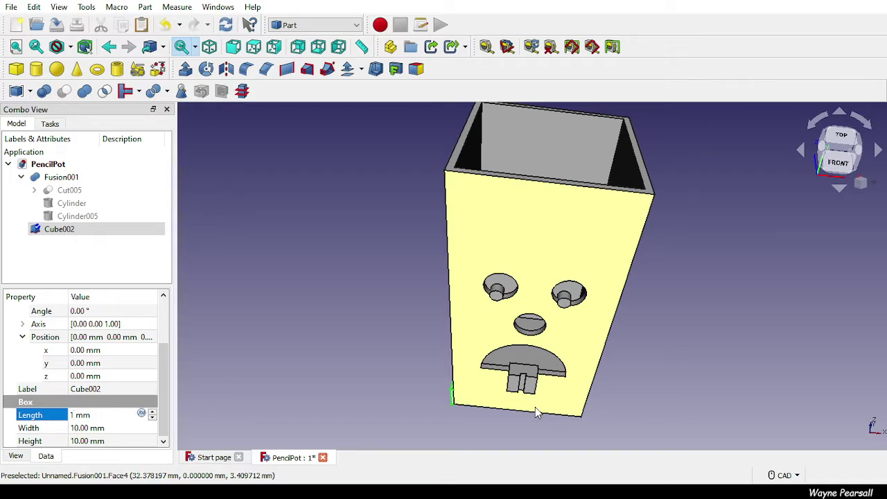
pyautogui.write('2')
pyautogui.press('Return')
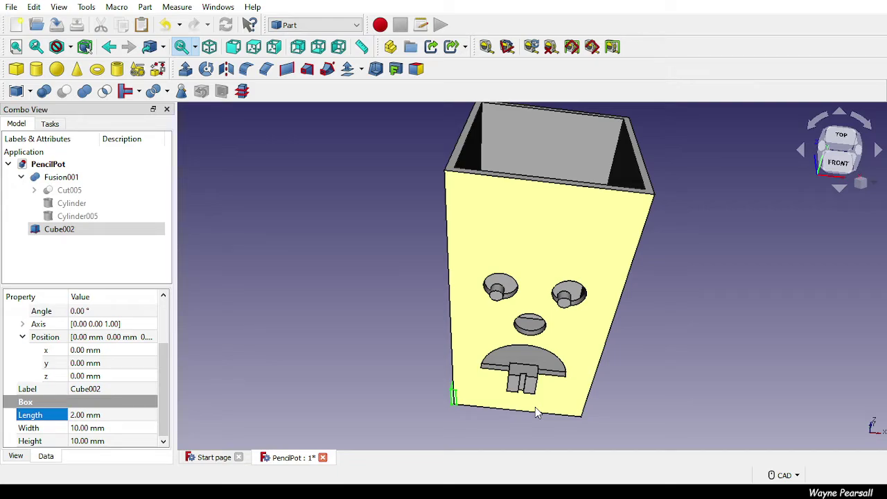
pyautogui.click(84, 429)
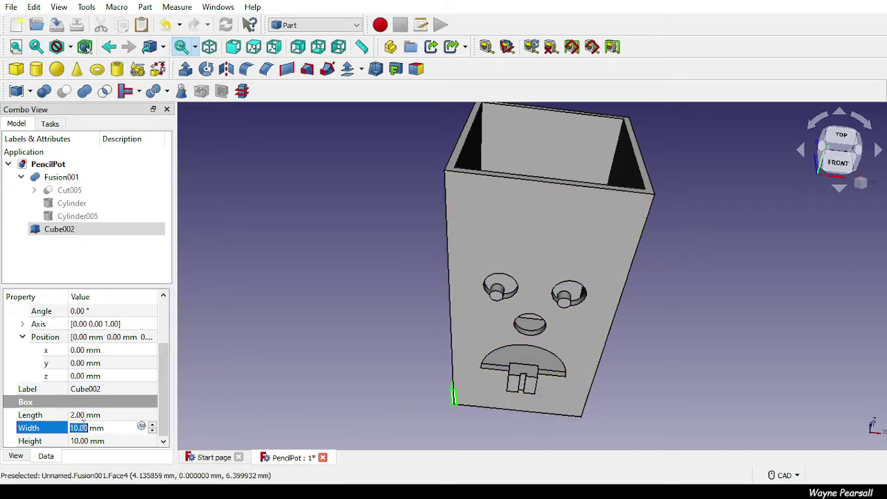
pyautogui.write('3')
pyautogui.press('Return')
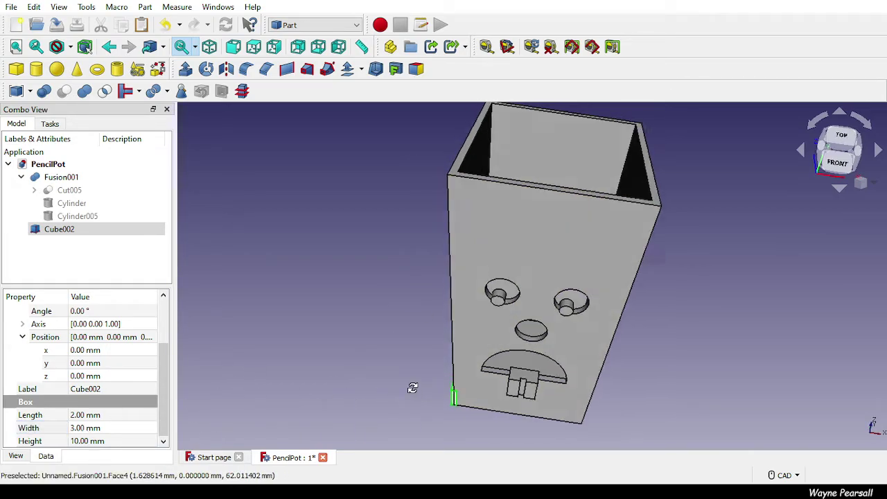
# Position Cube002 at y -1 mm and z 90 mm, at the upper front corner of the pot.
pyautogui.moveTo(467, 389); pyautogui.dragTo(517, 226, button='middle')
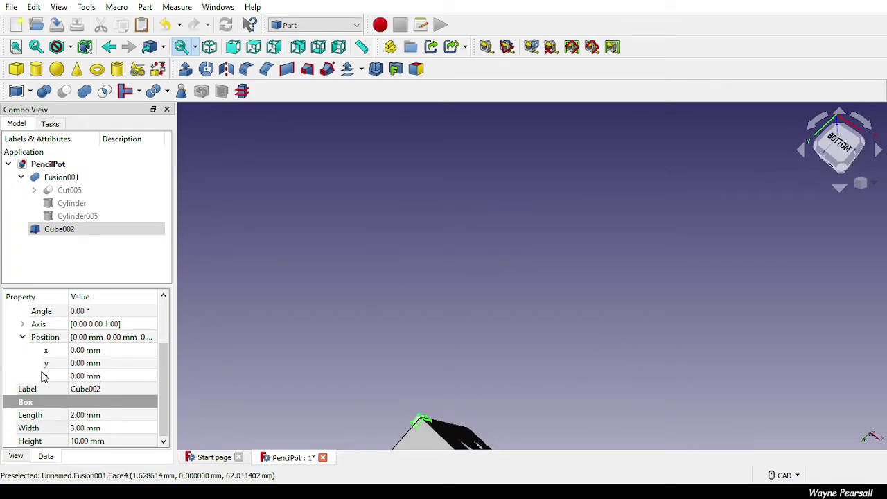
pyautogui.click(84, 364)
pyautogui.write('-1')
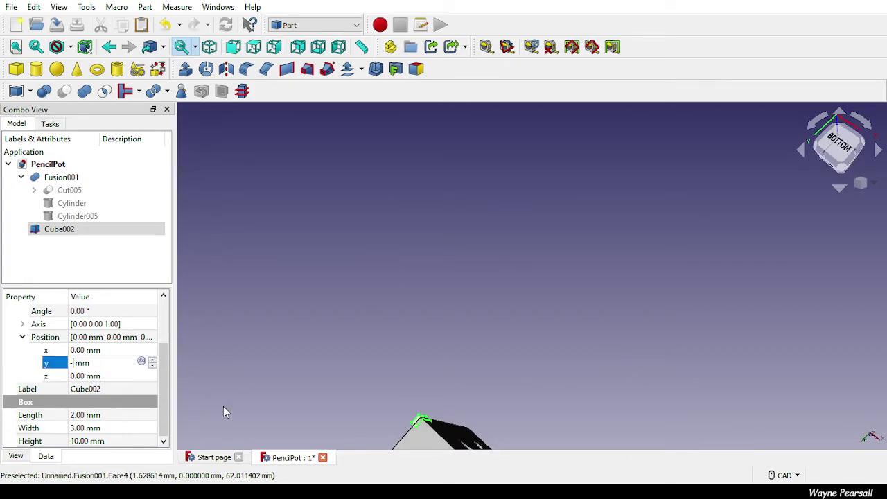
pyautogui.press('Return')
pyautogui.moveTo(463, 346); pyautogui.dragTo(495, 457, button='middle')
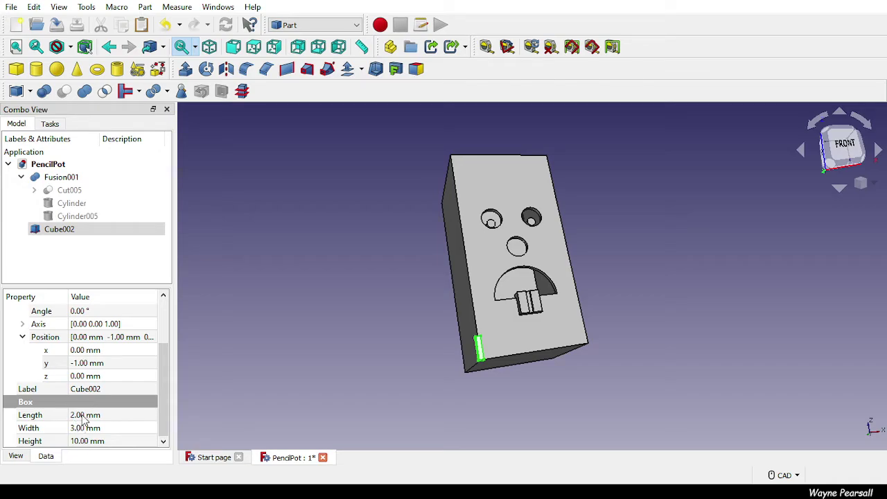
pyautogui.click(93, 378)
pyautogui.write('90')
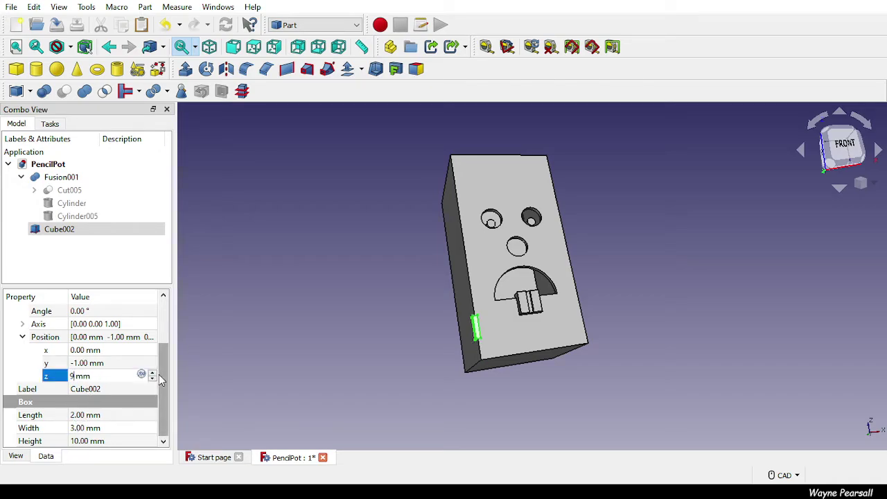
# Set the x position of Cube002 to 1 mm at the pot's upper corner.
pyautogui.moveTo(658, 220); pyautogui.dragTo(388, 278, button='middle')
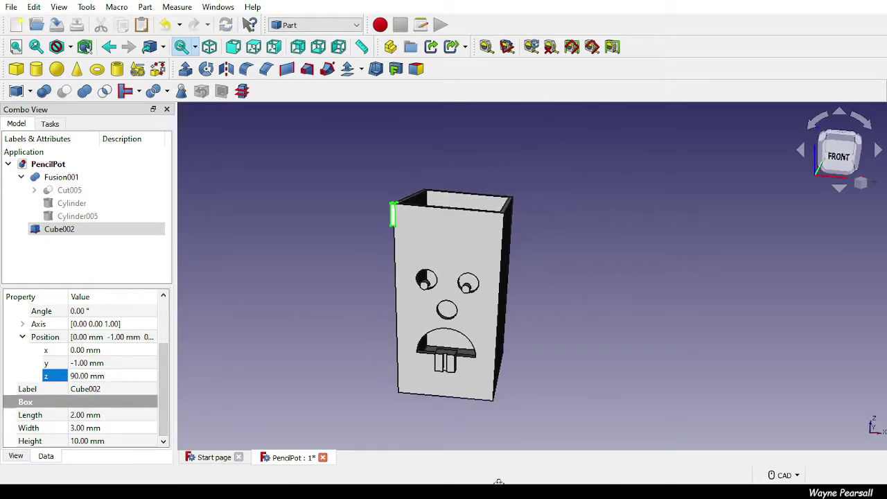
pyautogui.scroll(5, 389, 278)
pyautogui.scroll(3, 388, 284)
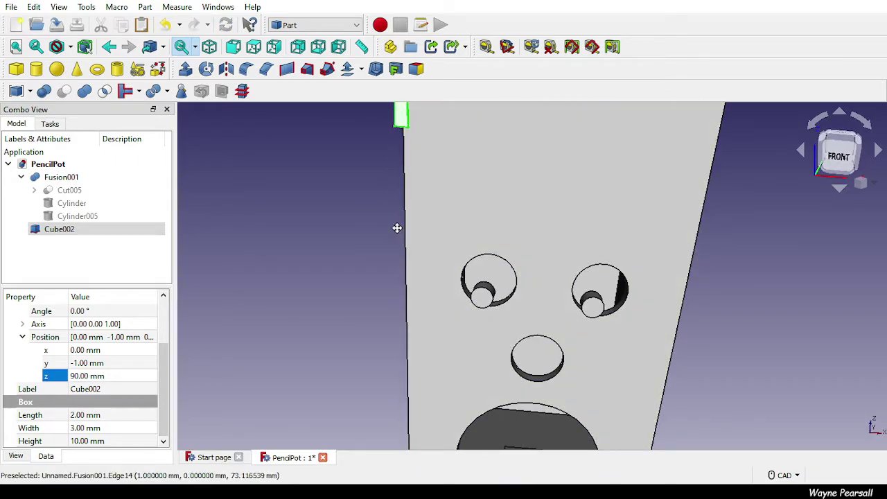
pyautogui.moveTo(395, 228); pyautogui.dragTo(707, 350, button='middle')
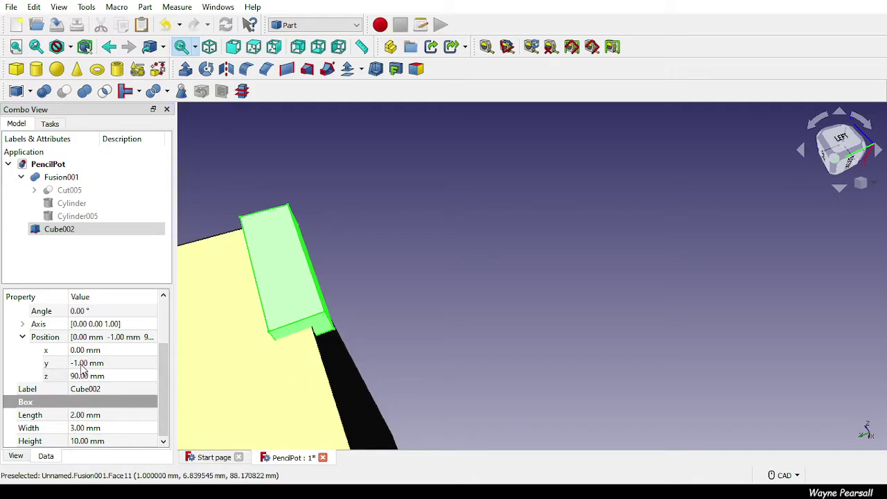
pyautogui.click(81, 351)
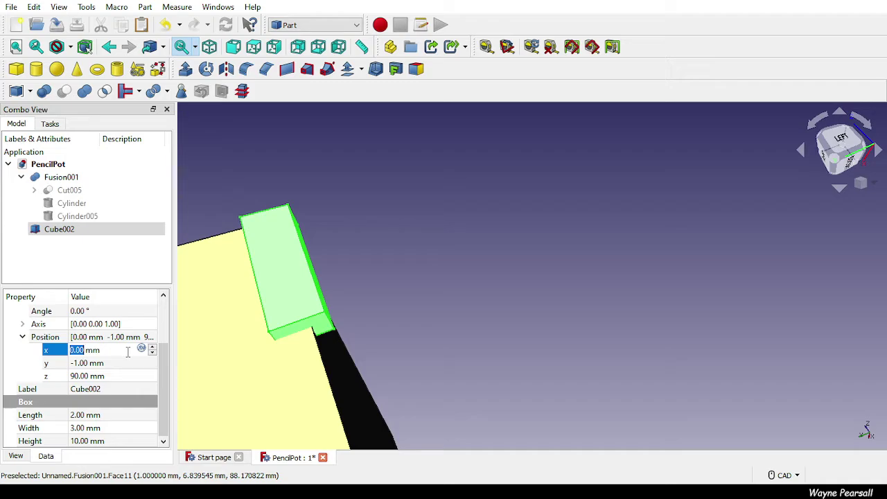
pyautogui.write('1')
pyautogui.press('Return')
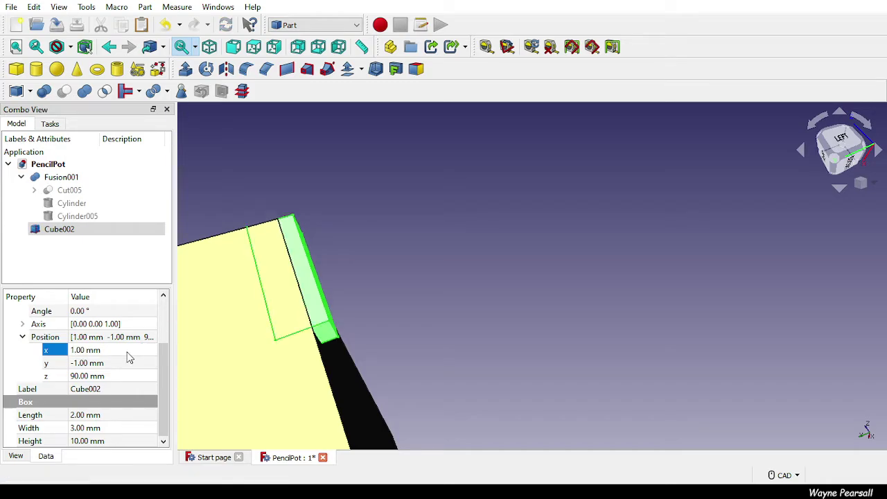
# Undo the last position change of Cube002 and set its x position to 1 mm again.
pyautogui.moveTo(527, 327); pyautogui.dragTo(464, 284, button='middle')
pyautogui.click(465, 282)
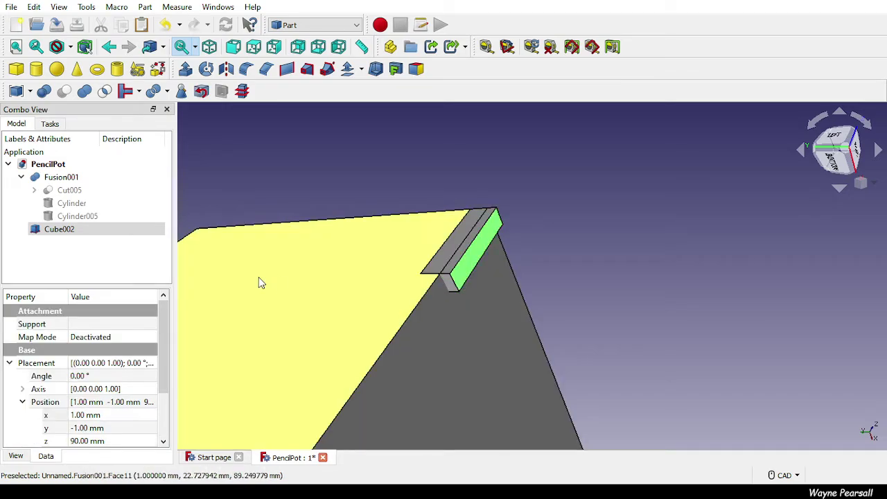
pyautogui.hotkey('ctrl', 'd')
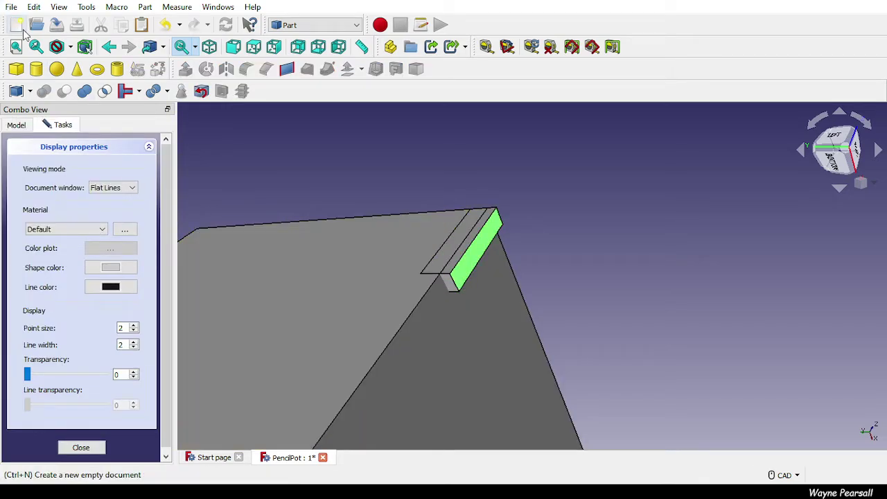
pyautogui.hotkey('ctrl', 'z')
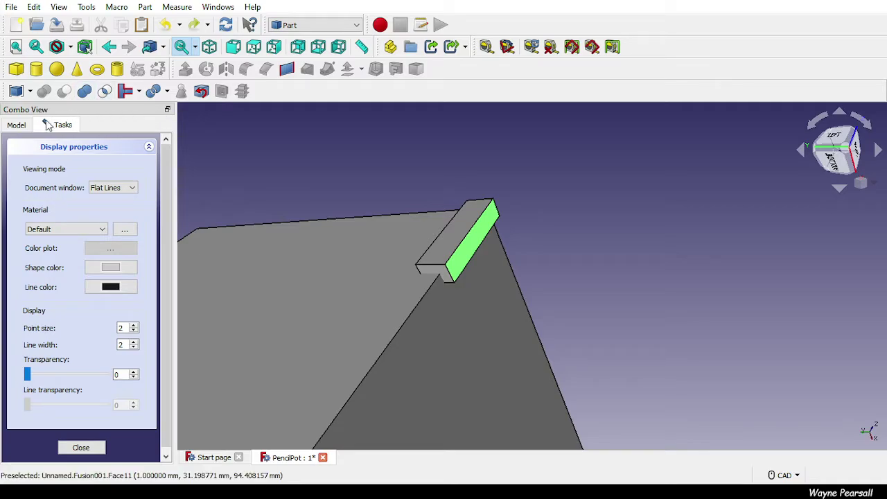
pyautogui.click(18, 126)
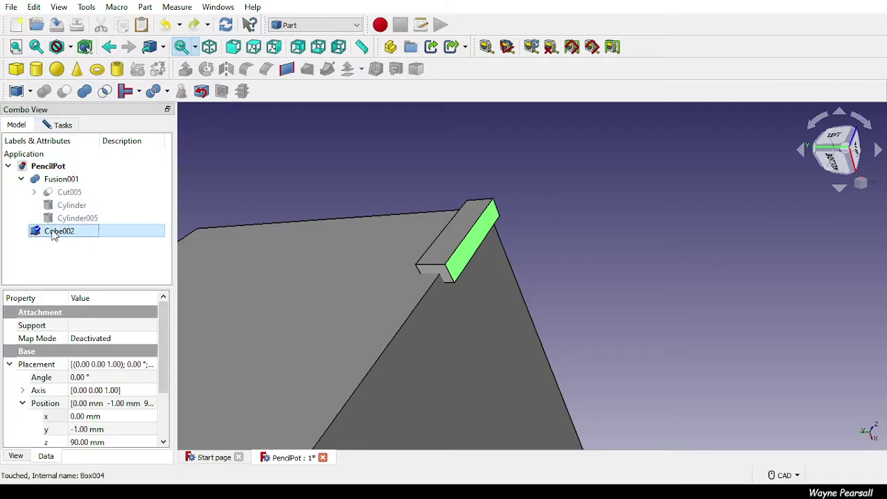
pyautogui.doubleClick(82, 416)
pyautogui.write('1')
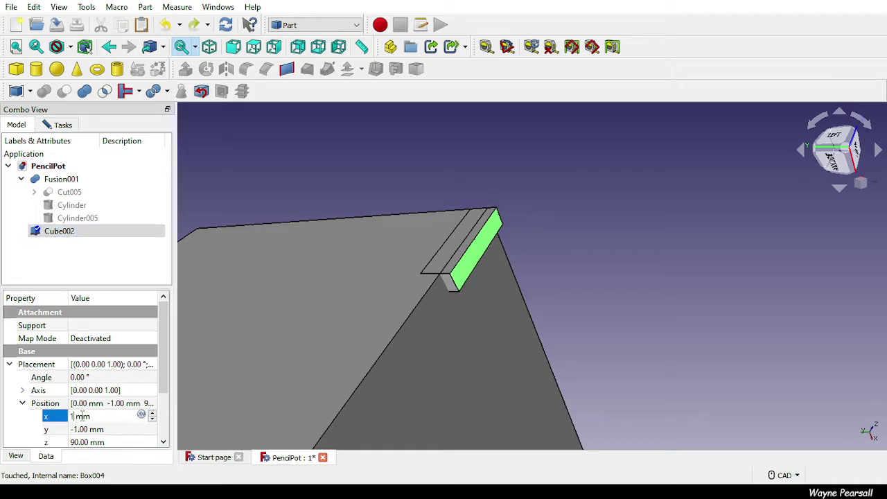
pyautogui.press('Return')
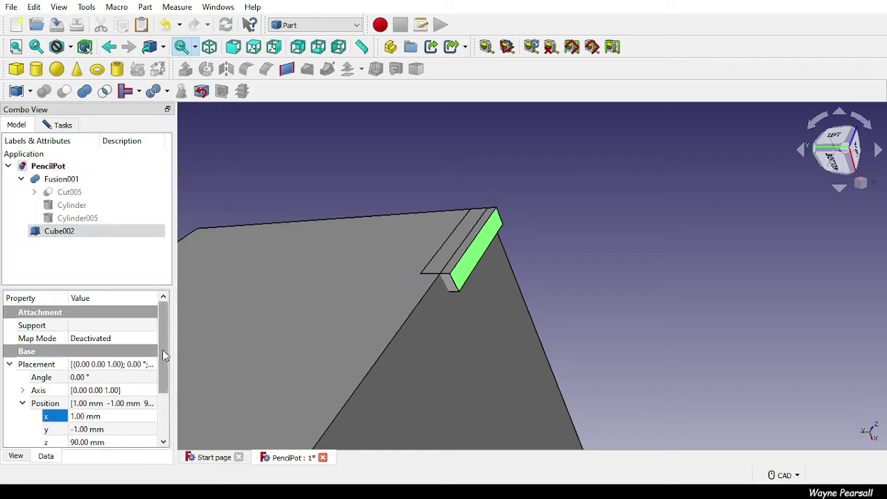
# Copy Cube002 and paste three duplicates of it into the document.
pyautogui.scroll(-2, 135, 407)
pyautogui.click(78, 233)
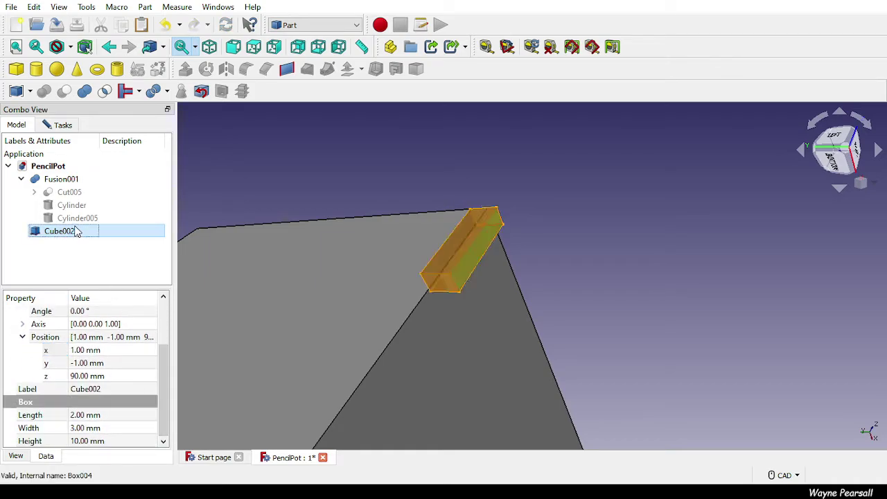
pyautogui.hotkey('ctrl', 'c')
pyautogui.hotkey('ctrl', 'v')
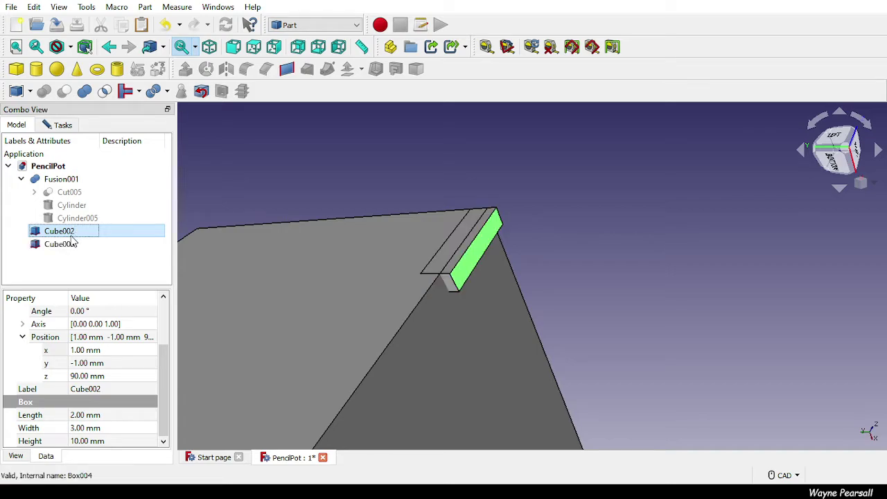
pyautogui.hotkey('ctrl', 'v')
pyautogui.hotkey('ctrl', 'v')
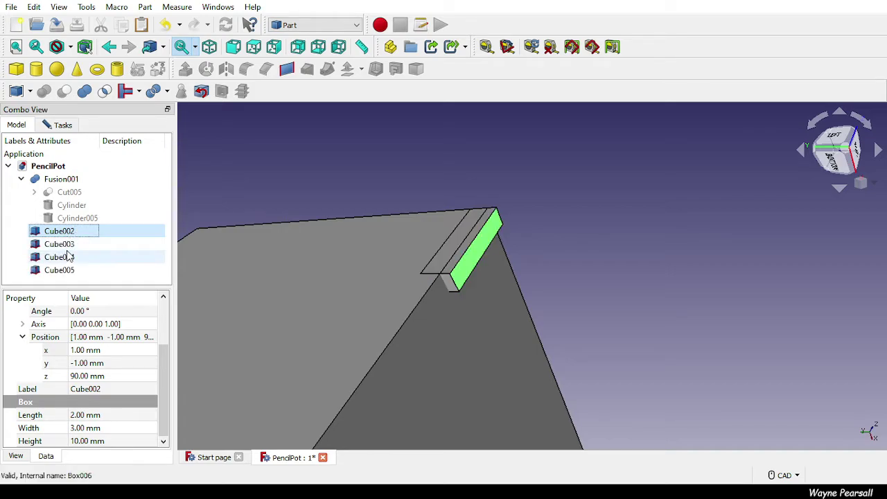
# Move the first duplicate, Cube003, to an x position of 4 mm, leaving a gap beside Cube002.
pyautogui.click(66, 244)
pyautogui.click(81, 416)
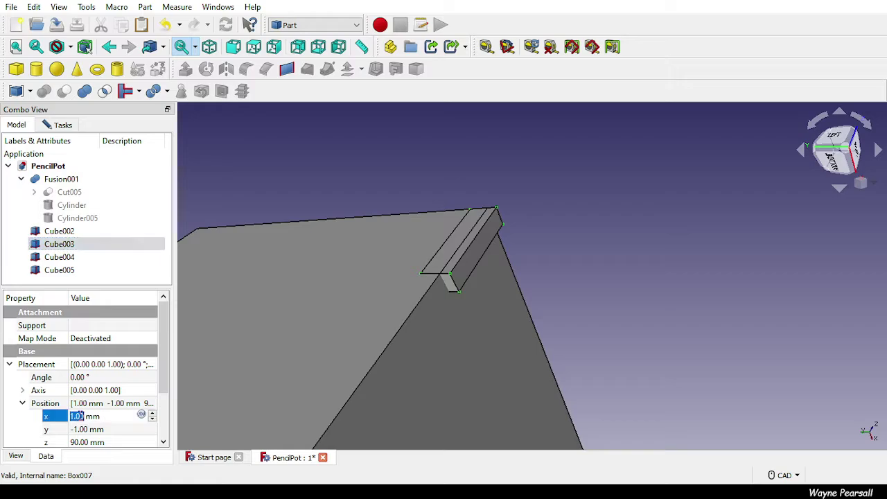
pyautogui.write('3')
pyautogui.press('Return')
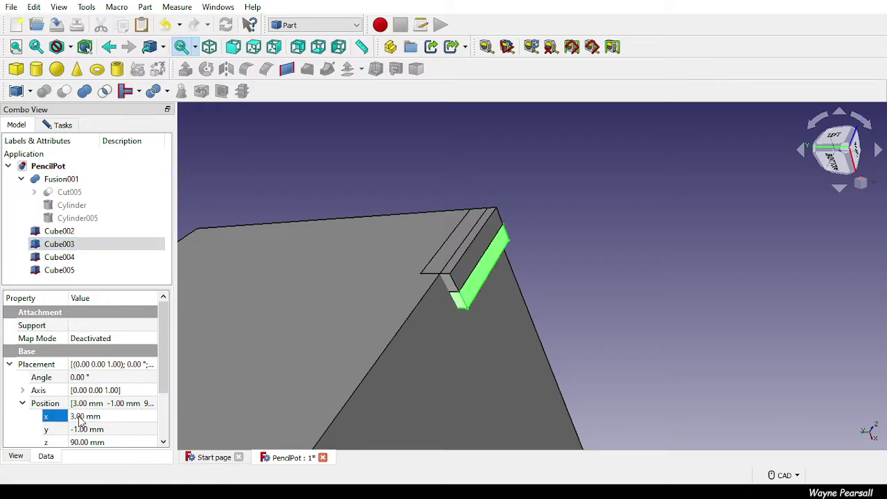
pyautogui.click(79, 416)
pyautogui.write('4')
pyautogui.press('Return')
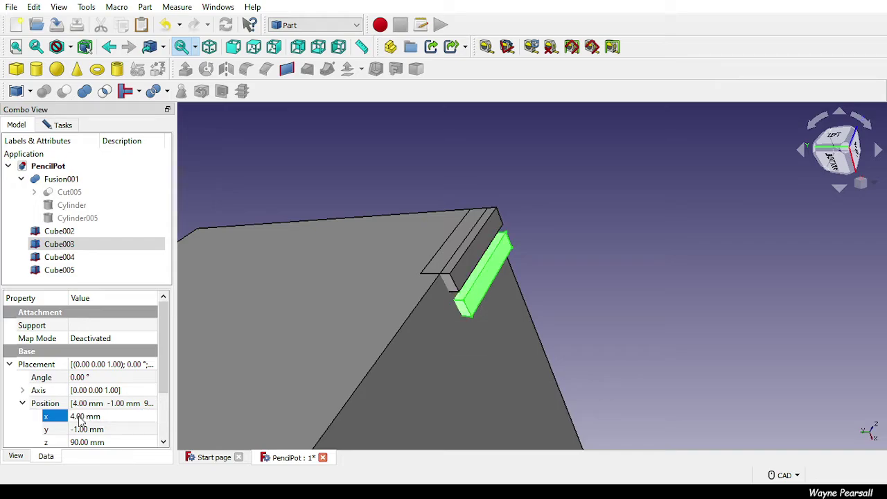
# Set the x position of the second duplicate block, Cube004, to 7 mm.
pyautogui.click(62, 256)
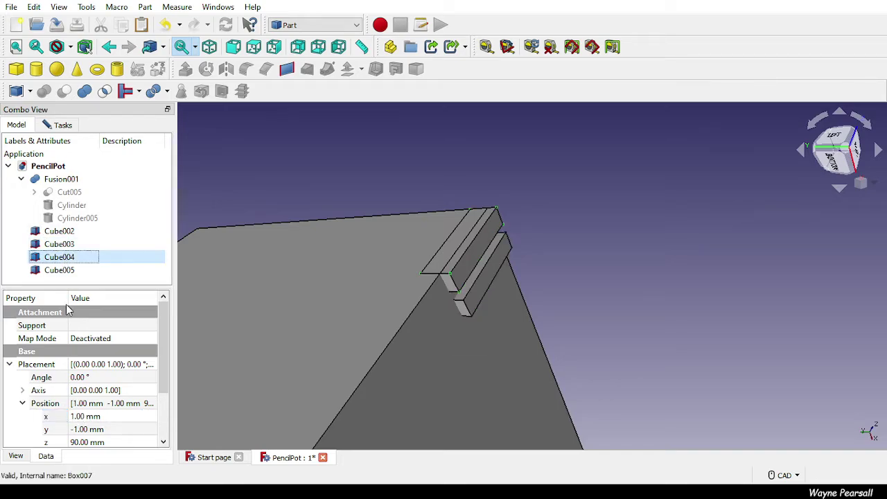
pyautogui.click(82, 417)
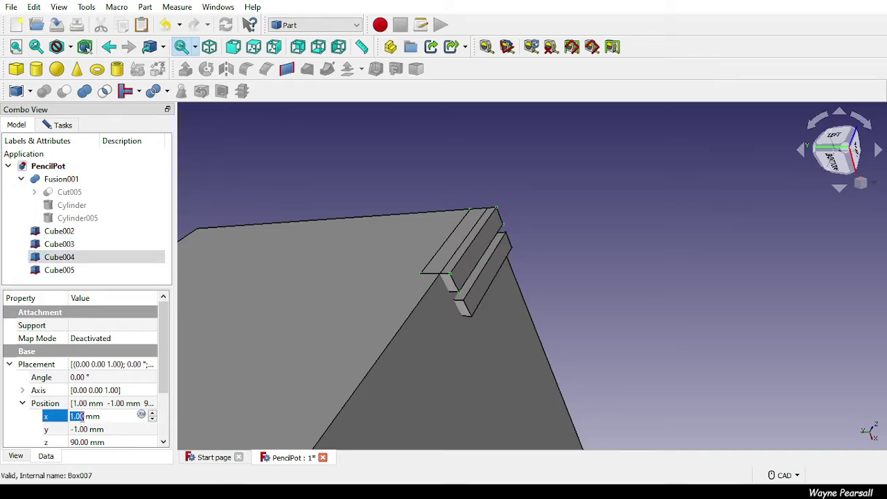
pyautogui.write('6')
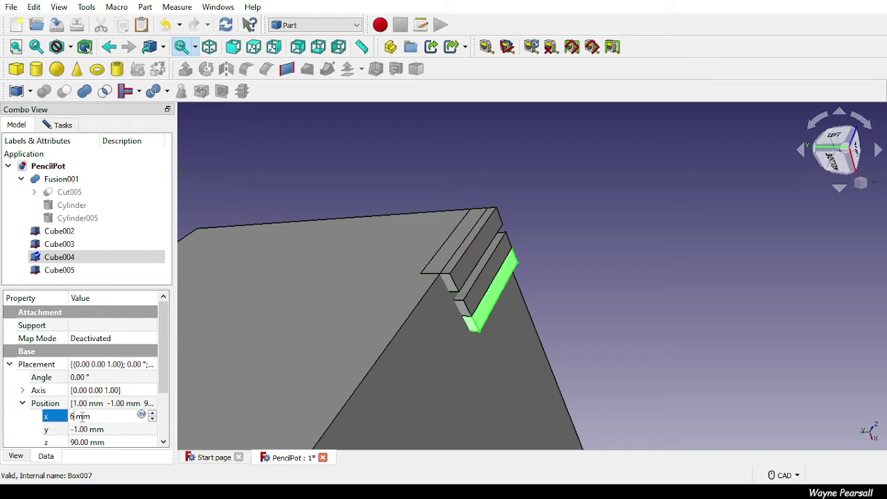
pyautogui.press('BackSpace')
pyautogui.write('7')
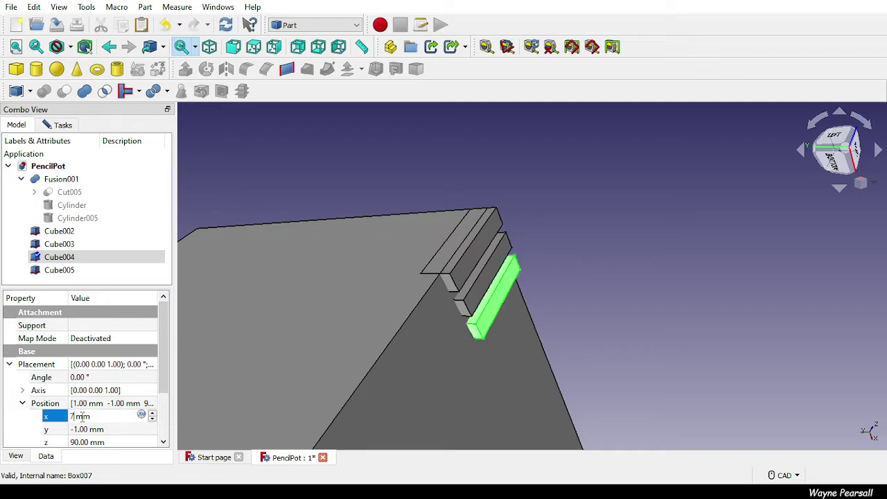
pyautogui.press('Return')
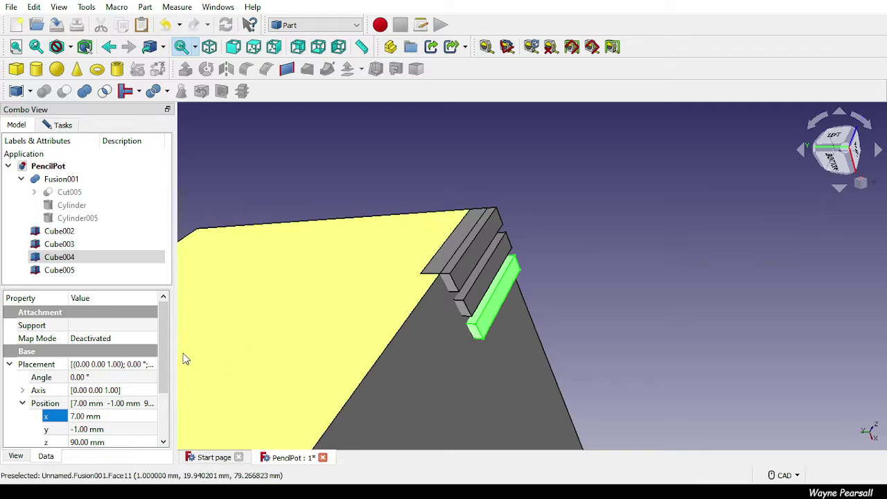
pyautogui.moveTo(168, 360)
pyautogui.mouseDown()
pyautogui.moveTo(174, 424)
pyautogui.moveTo(181, 361)
pyautogui.mouseUp()
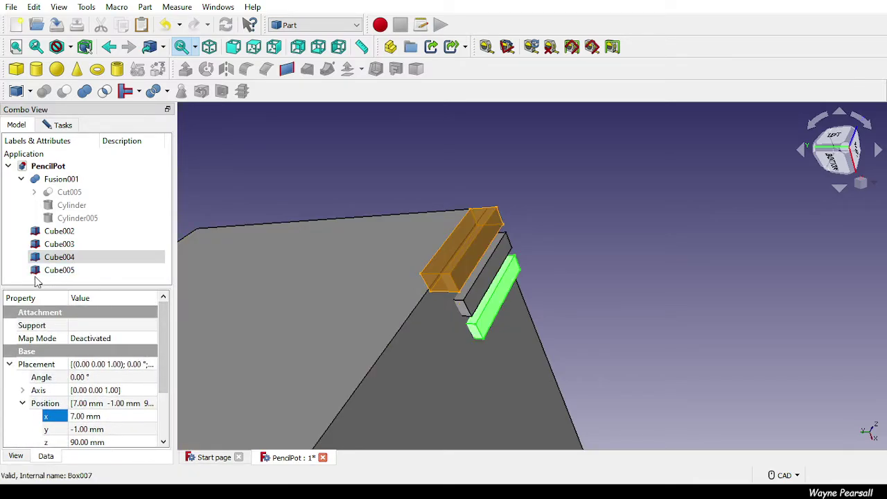
# Set the x position of the third duplicate block, Cube005, to 10 mm, checking the row in the front view.
pyautogui.click(73, 270)
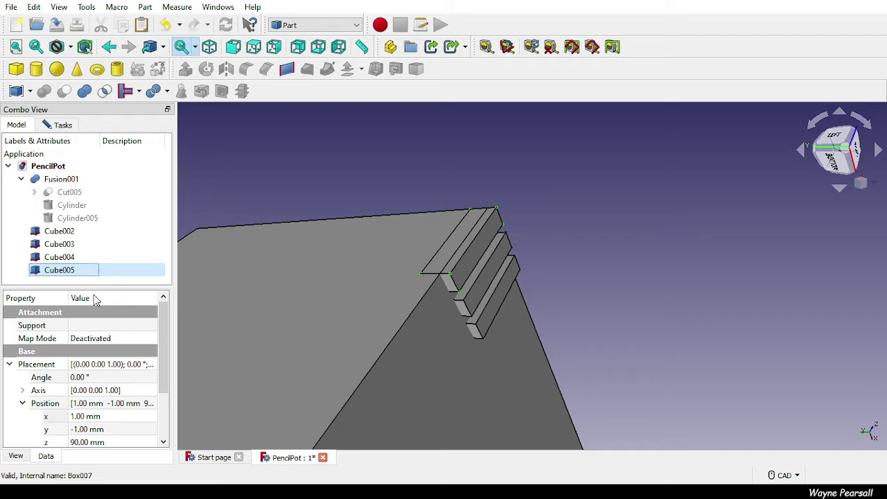
pyautogui.moveTo(164, 370); pyautogui.dragTo(163, 414)
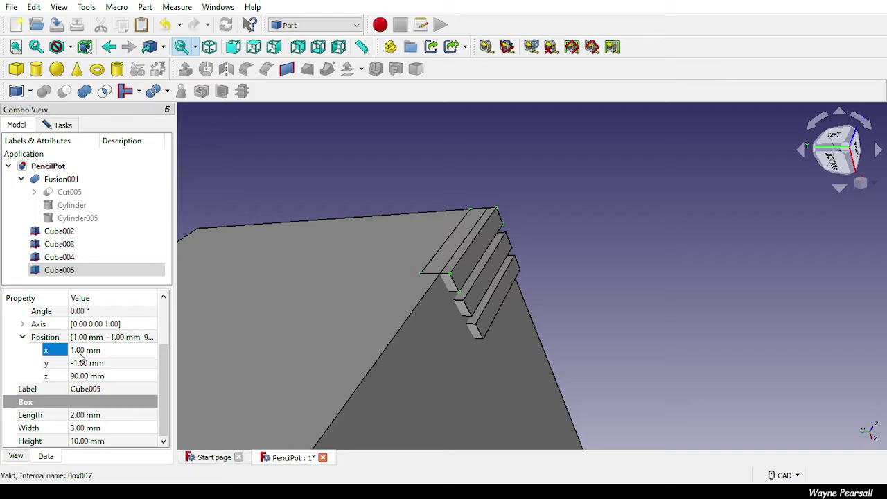
pyautogui.press('1')
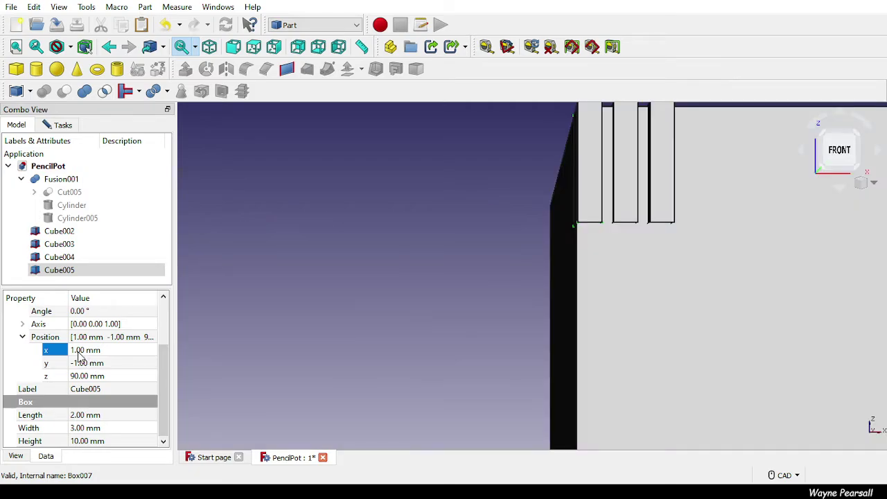
pyautogui.click(80, 354)
pyautogui.write('10')
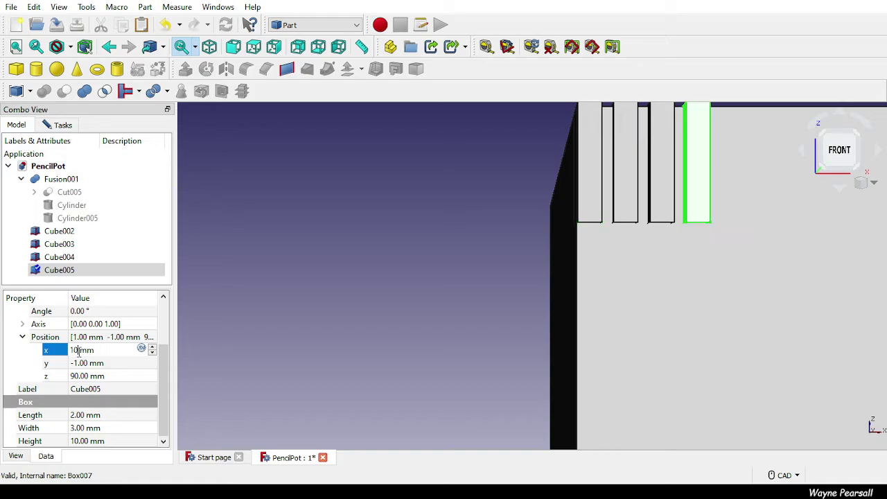
pyautogui.press('Return')
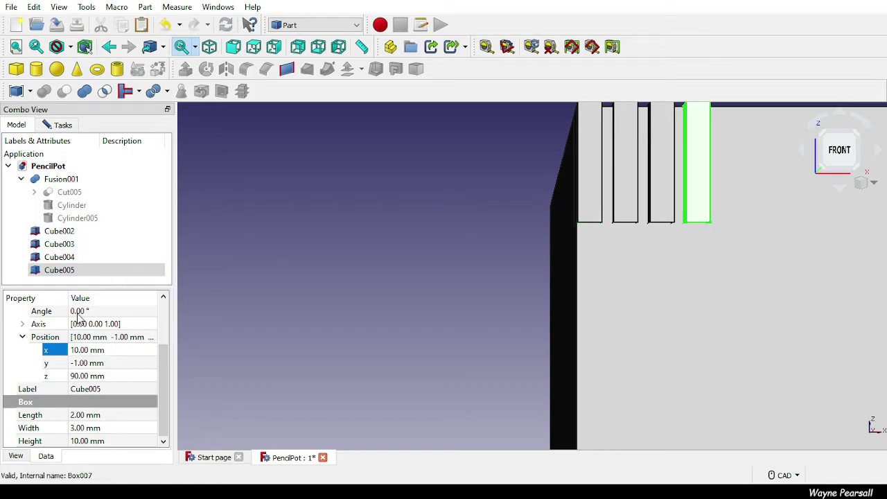
# Select the four blocks Cube002 to Cube005 together and duplicate them by copying and pasting.
pyautogui.keyDown('ctrl'); pyautogui.click(83, 270); pyautogui.keyUp('ctrl')
pyautogui.click(80, 244)
pyautogui.click(78, 231)
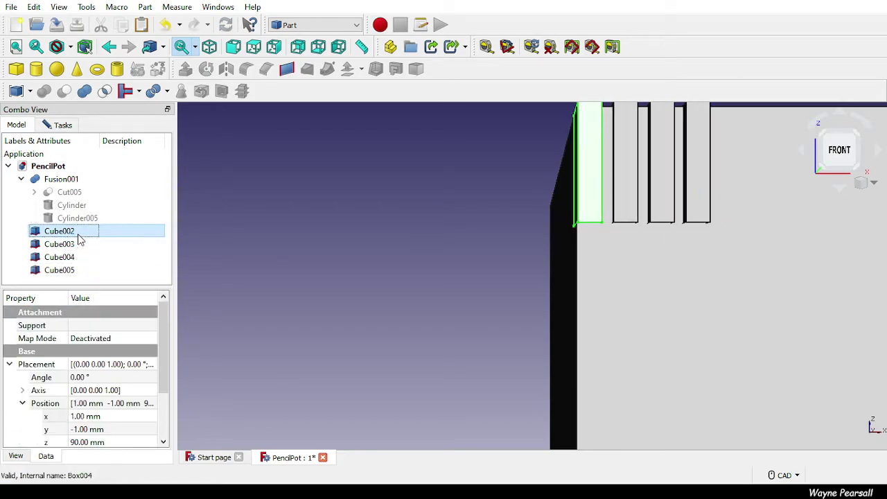
pyautogui.keyDown('ctrl'); pyautogui.click(77, 244); pyautogui.keyUp('ctrl')
pyautogui.keyDown('ctrl'); pyautogui.click(75, 258); pyautogui.keyUp('ctrl')
pyautogui.keyDown('ctrl'); pyautogui.click(76, 271); pyautogui.keyUp('ctrl')
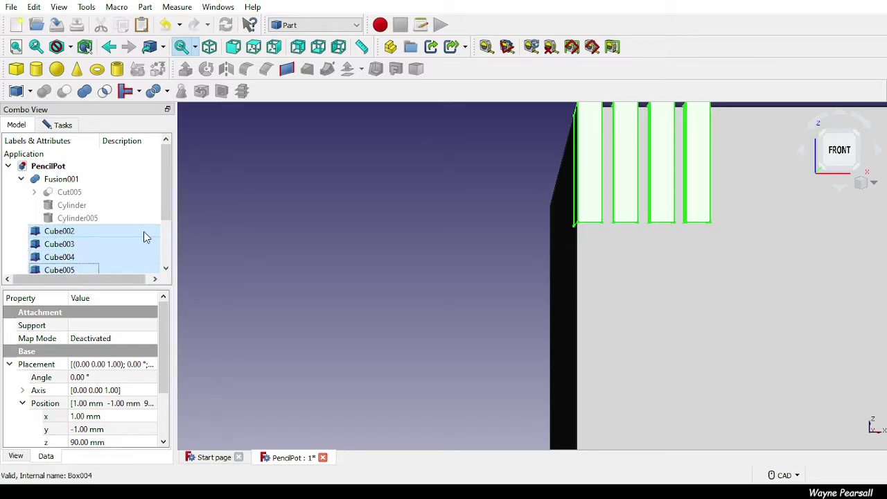
pyautogui.scroll(-2, 145, 236)
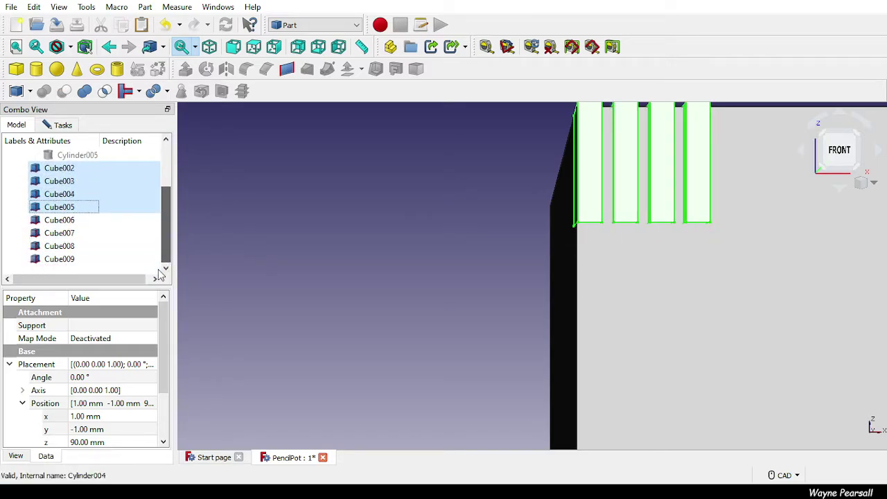
# Set the x position of the new block Cube006 to 13 mm, continuing the evenly spaced row.
pyautogui.click(56, 219)
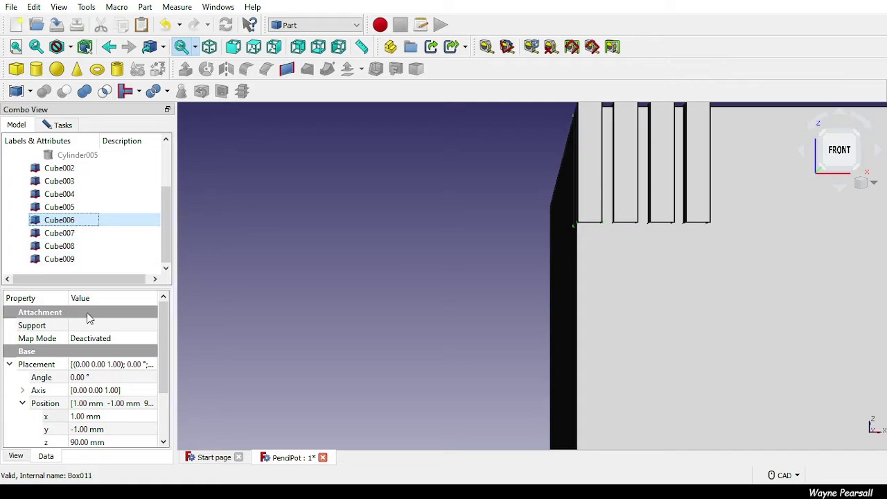
pyautogui.click(67, 418)
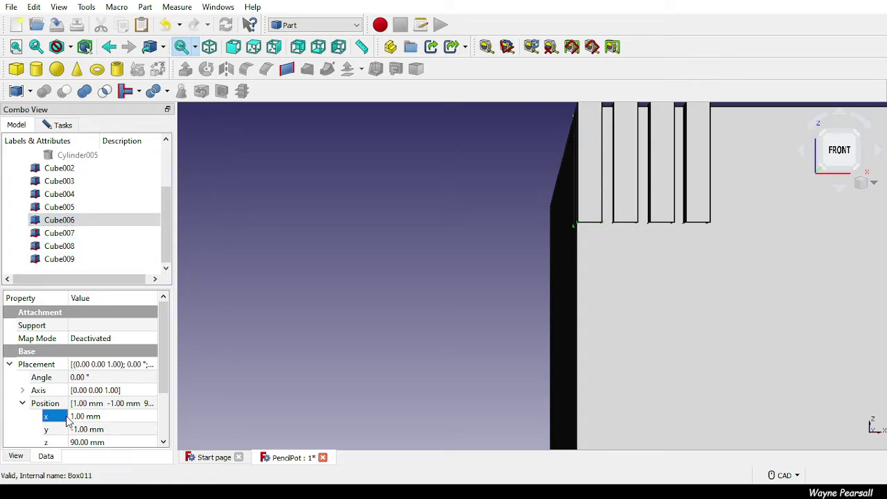
pyautogui.click(73, 418)
pyautogui.write('3')
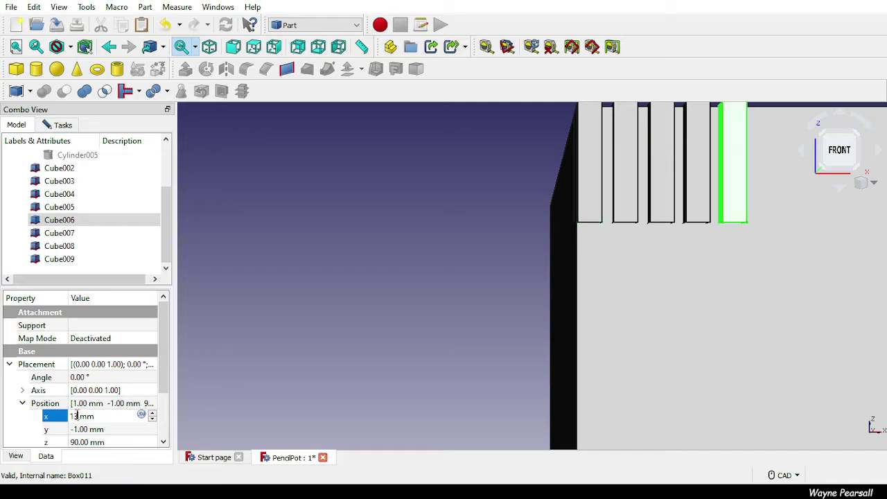
pyautogui.press('Return')
# Move the duplicate block Cube007 to an x position of 16 mm.
pyautogui.click(59, 233)
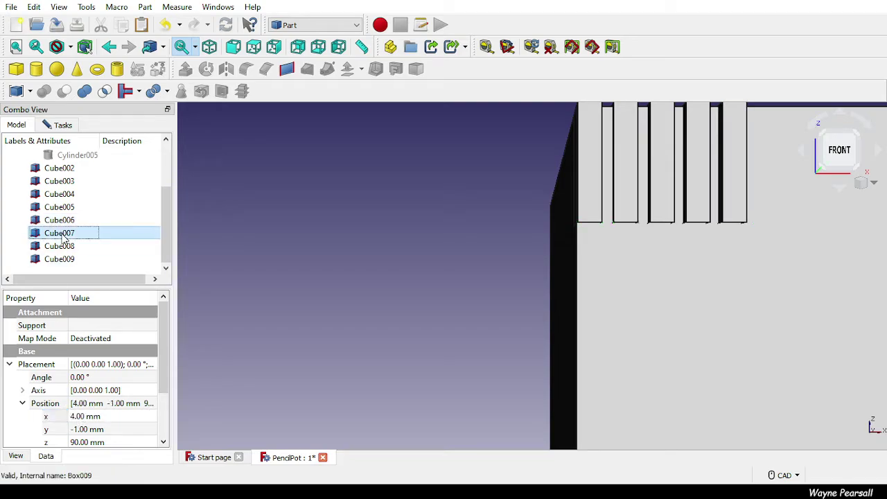
pyautogui.click(95, 422)
pyautogui.click(95, 421)
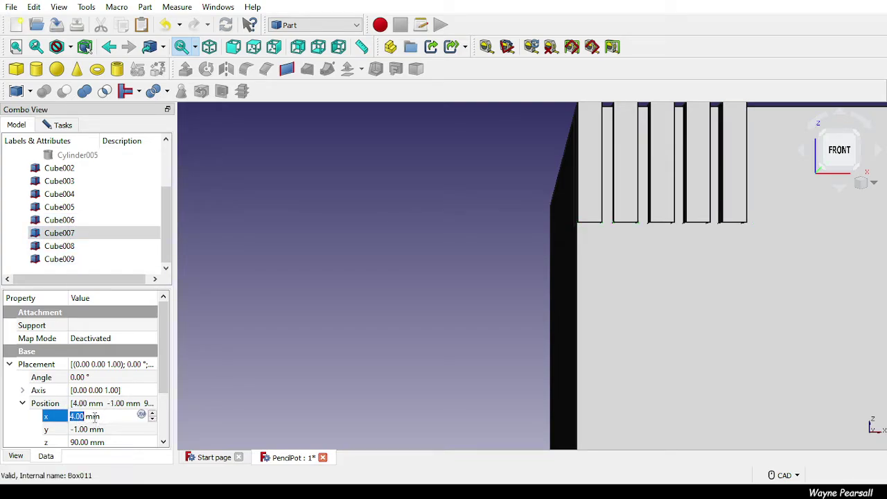
pyautogui.write('16')
pyautogui.press('Return')
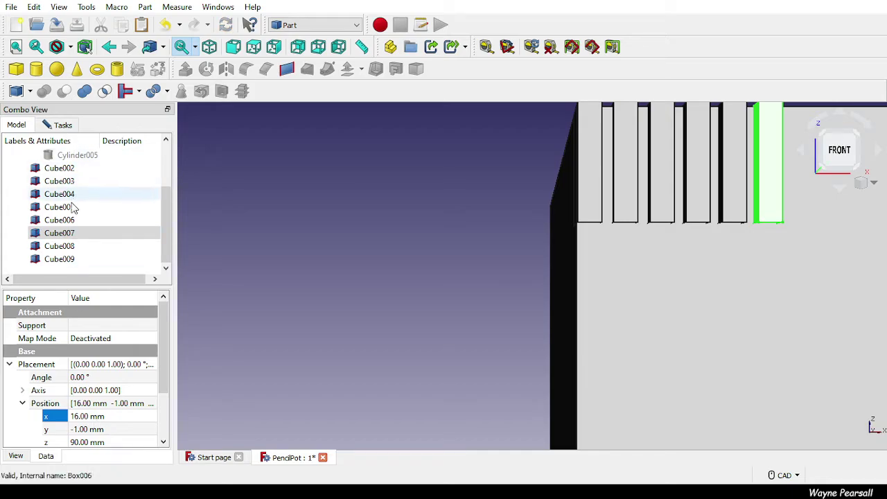
# Move the duplicate block Cube008 to an x position of 19 mm.
pyautogui.click(66, 246)
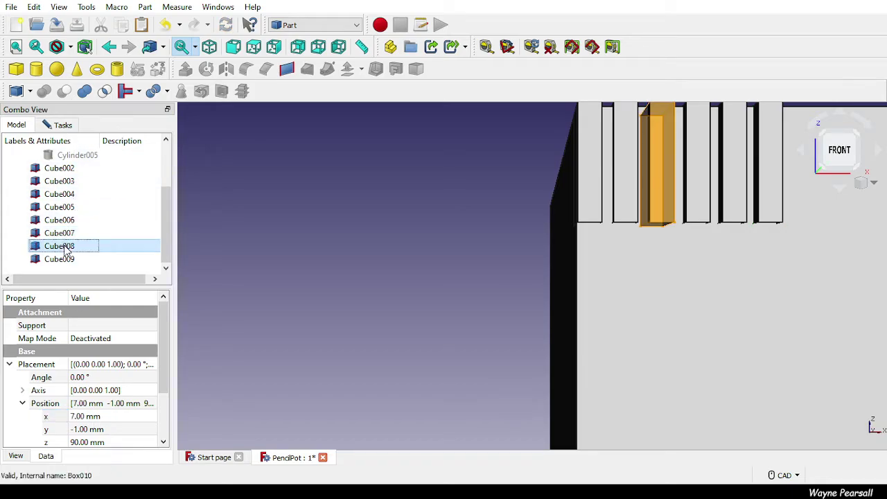
pyautogui.click(104, 416)
pyautogui.click(104, 416)
pyautogui.write('19')
pyautogui.press('Return')
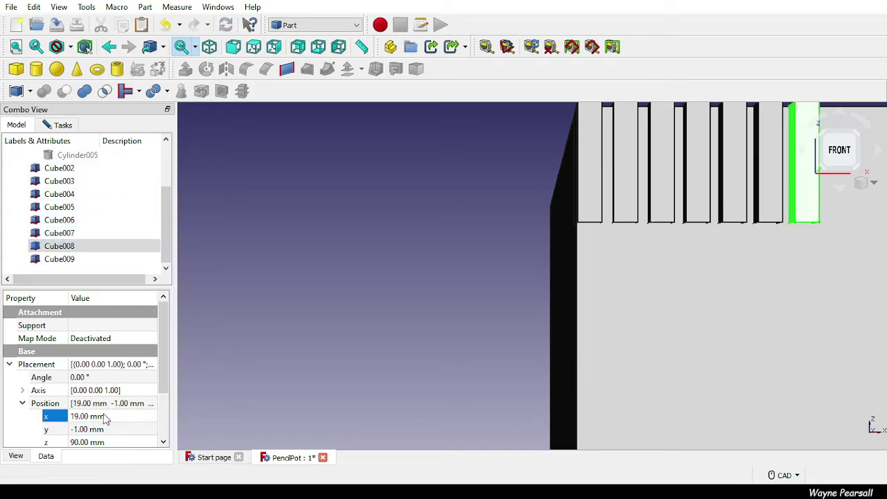
# Move the duplicate block Cube009 to an x position of 22 mm.
pyautogui.click(77, 263)
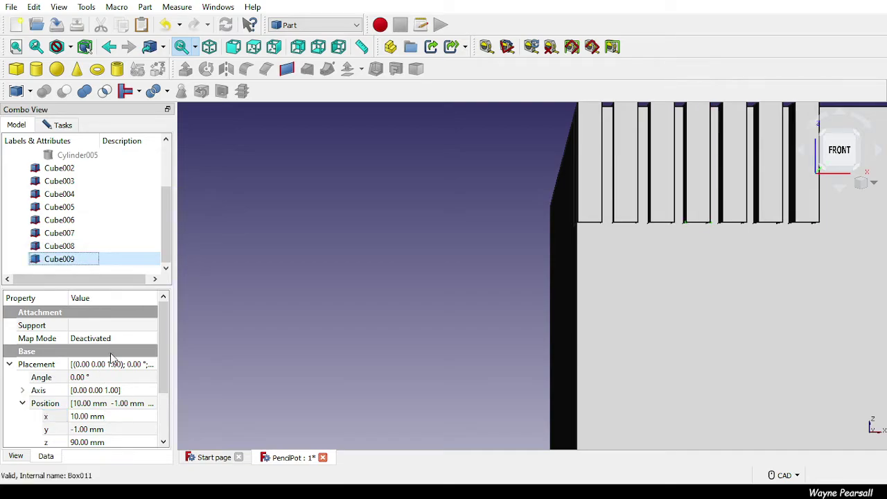
pyautogui.click(119, 416)
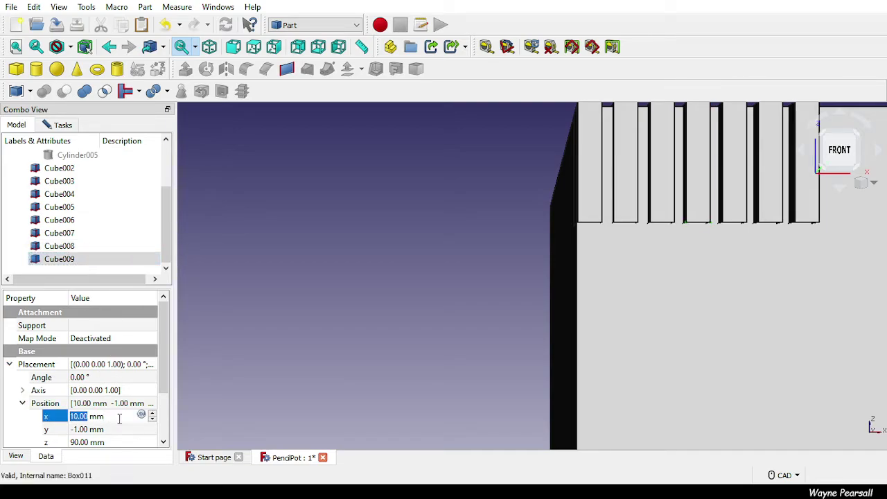
pyautogui.write('22')
pyautogui.press('Return')
# Select all eight blocks, Cube002 to Cube009, in the model and duplicate them by copying and pasting.
pyautogui.moveTo(614, 377); pyautogui.dragTo(244, 251, button='middle')
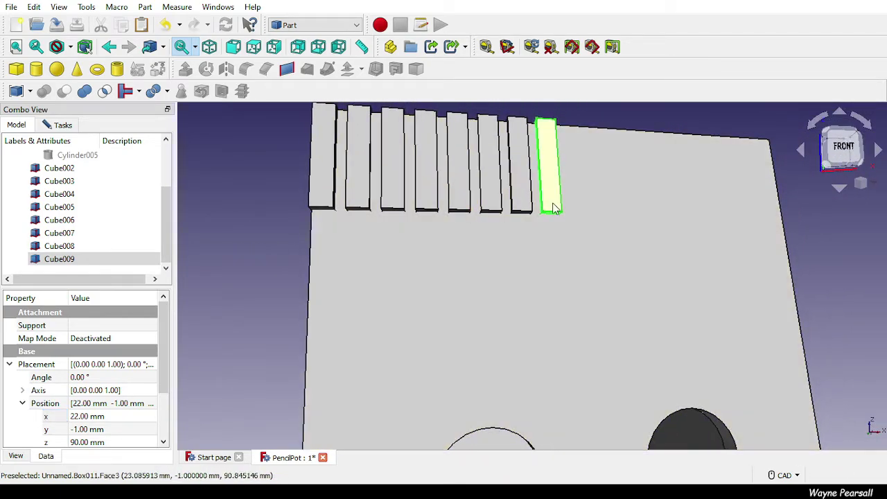
pyautogui.keyDown('ctrl'); pyautogui.click(331, 174); pyautogui.keyUp('ctrl')
pyautogui.keyDown('ctrl'); pyautogui.click(355, 174); pyautogui.keyUp('ctrl')
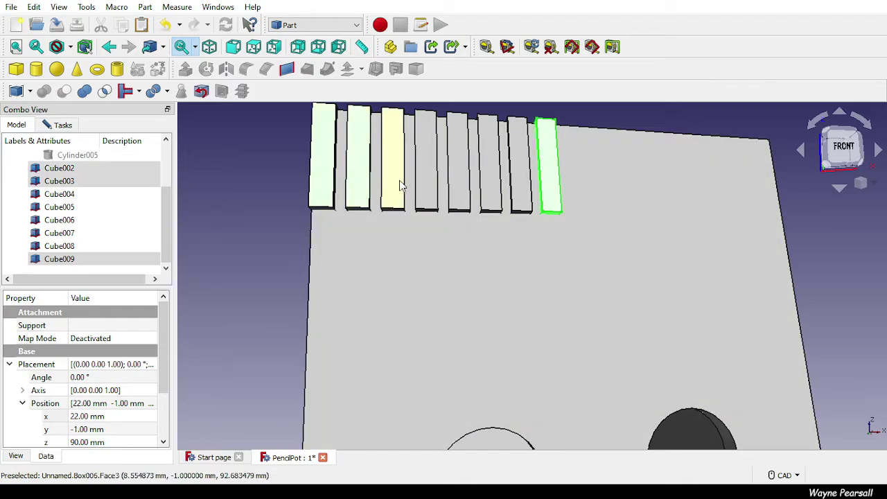
pyautogui.keyDown('ctrl'); pyautogui.click(400, 185); pyautogui.keyUp('ctrl')
pyautogui.keyDown('ctrl'); pyautogui.click(434, 186); pyautogui.keyUp('ctrl')
pyautogui.keyDown('ctrl'); pyautogui.click(459, 192); pyautogui.keyUp('ctrl')
pyautogui.keyDown('ctrl'); pyautogui.click(490, 191); pyautogui.keyUp('ctrl')
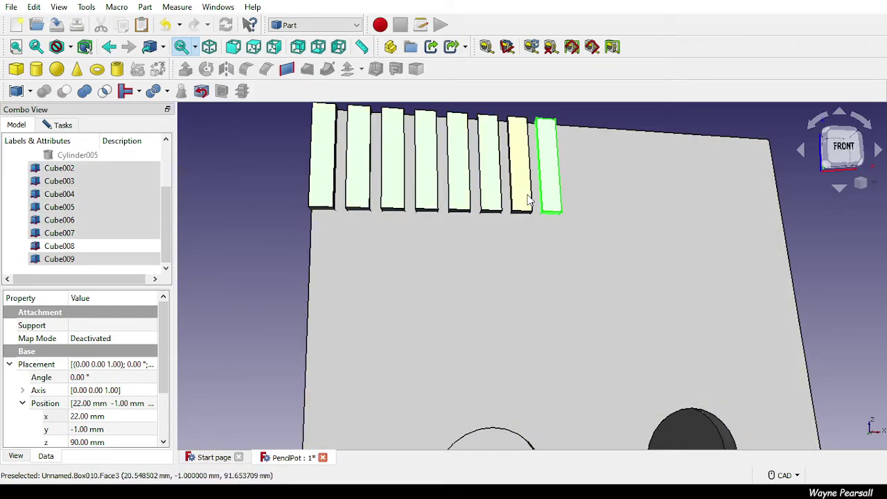
pyautogui.keyDown('ctrl'); pyautogui.click(521, 193); pyautogui.keyUp('ctrl')
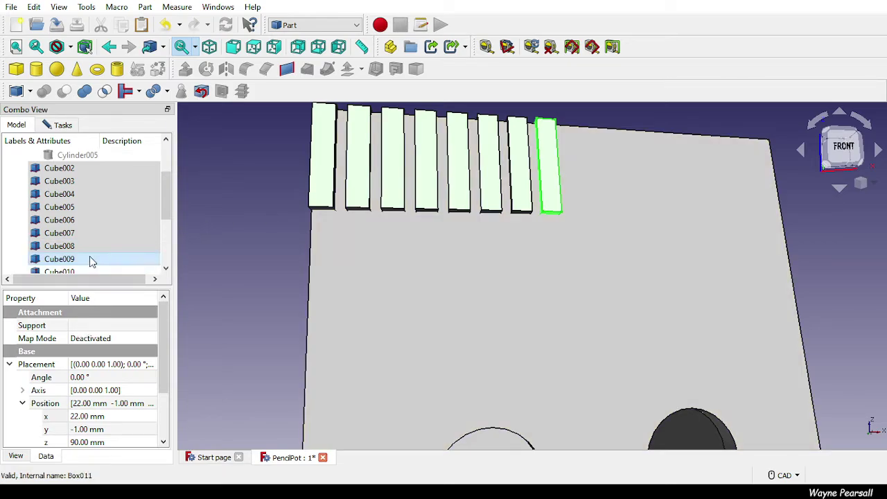
# Set the x position of the new block Cube010 to 25 mm, beside Cube009.
pyautogui.click(85, 271)
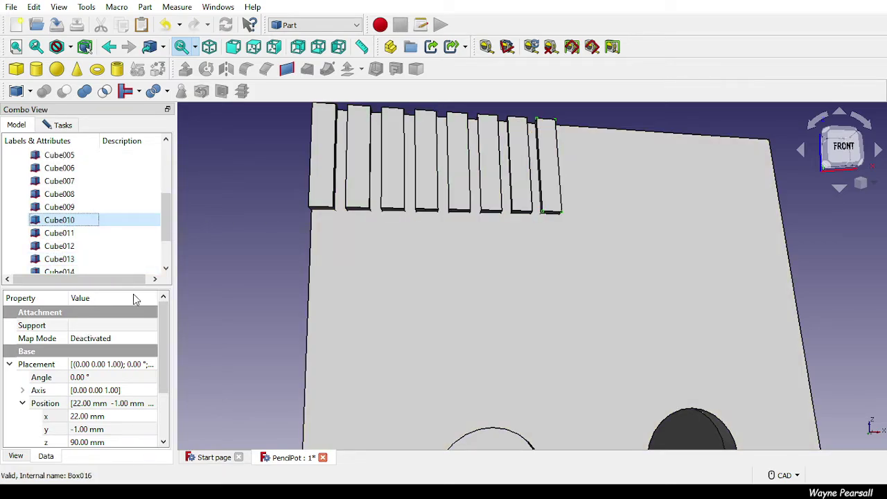
pyautogui.click(88, 416)
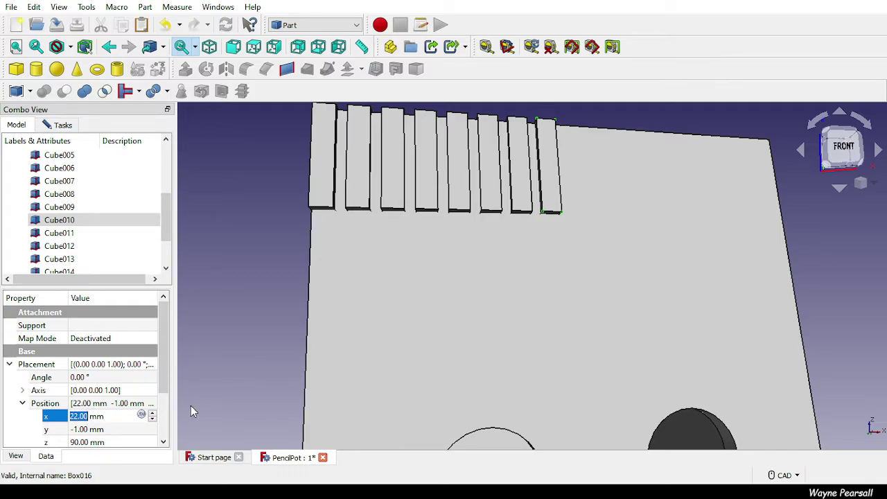
pyautogui.write('25')
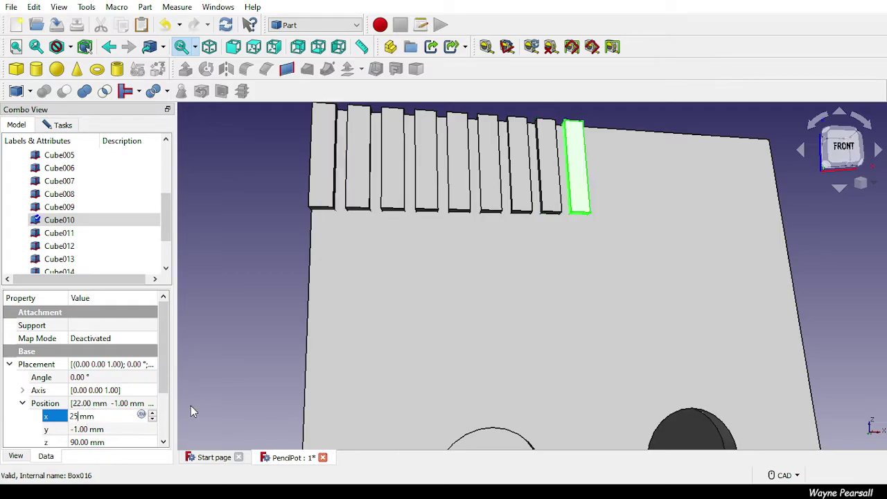
pyautogui.press('Return')
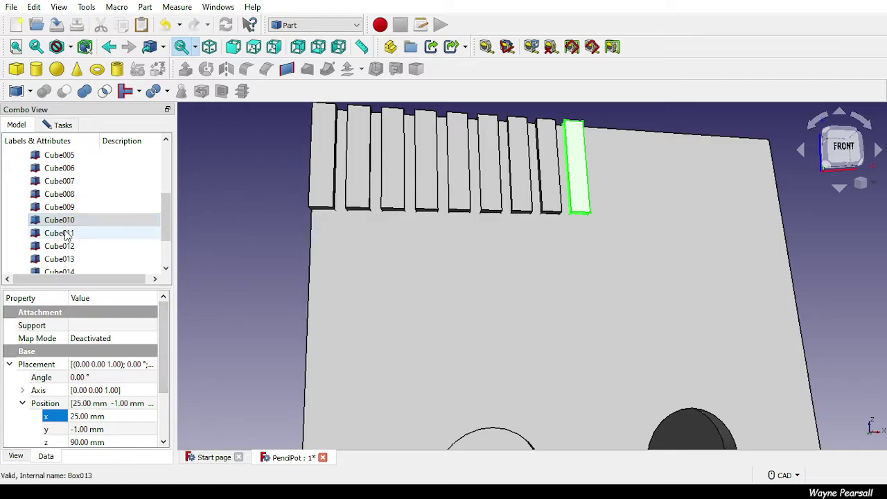
# Set the x position of the duplicate block Cube011 to 28 mm, continuing the row beside Cube010.
pyautogui.click(66, 232)
pyautogui.click(95, 416)
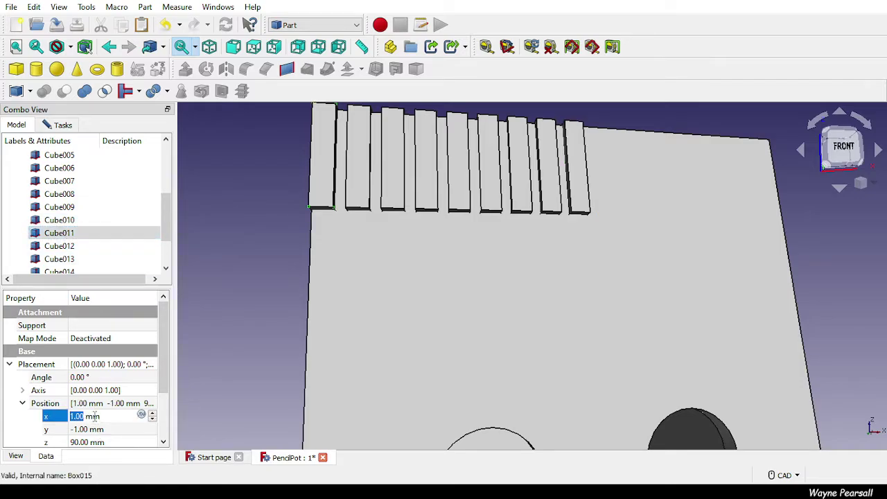
pyautogui.write('26')
pyautogui.press('Return')
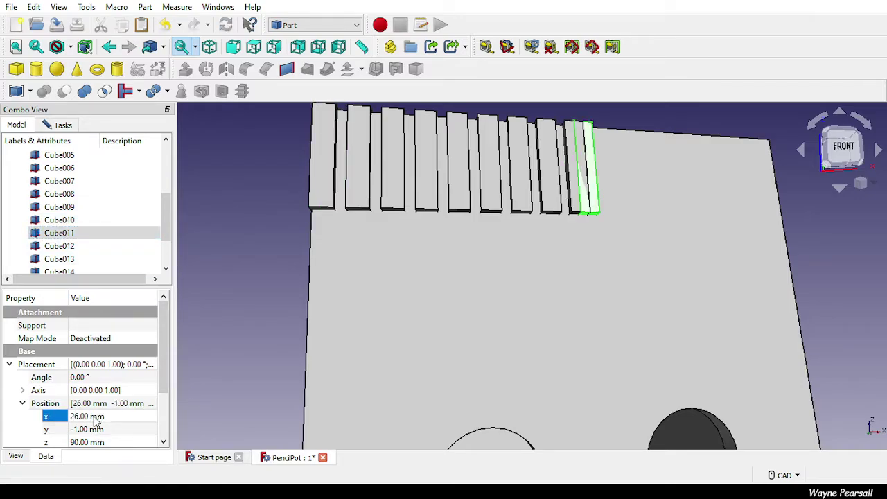
pyautogui.click(95, 417)
pyautogui.write('28')
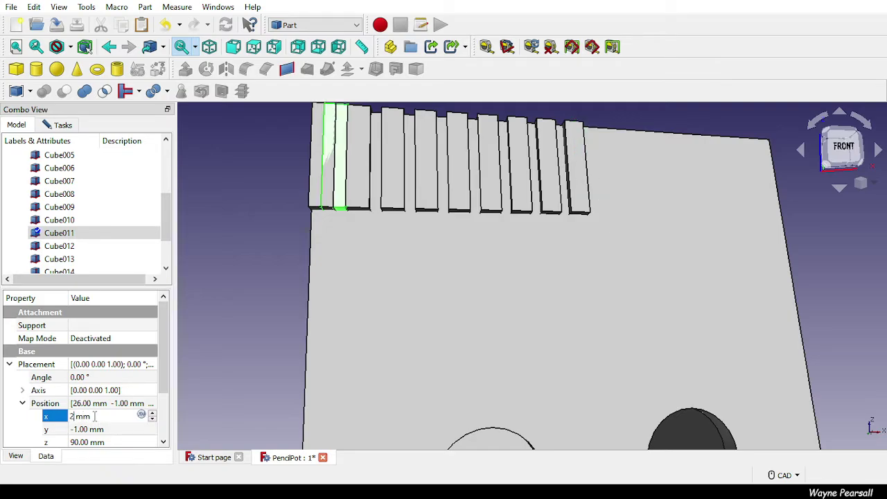
pyautogui.press('Return')
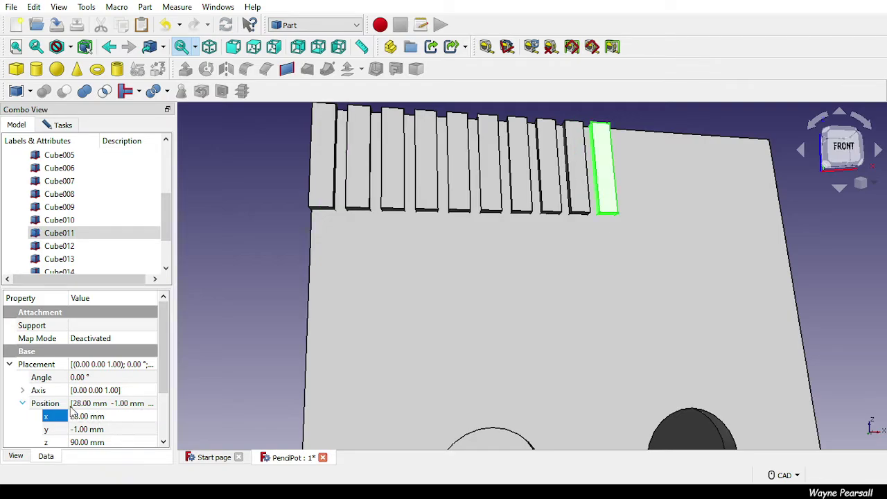
# Set the x position of the duplicate block Cube012 to 31 mm.
pyautogui.click(61, 246)
pyautogui.click(79, 416)
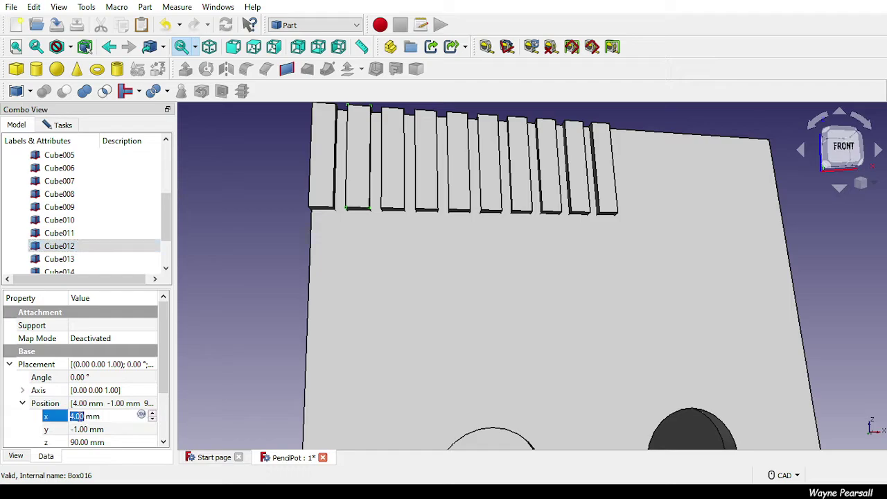
pyautogui.write('31')
pyautogui.press('Return')
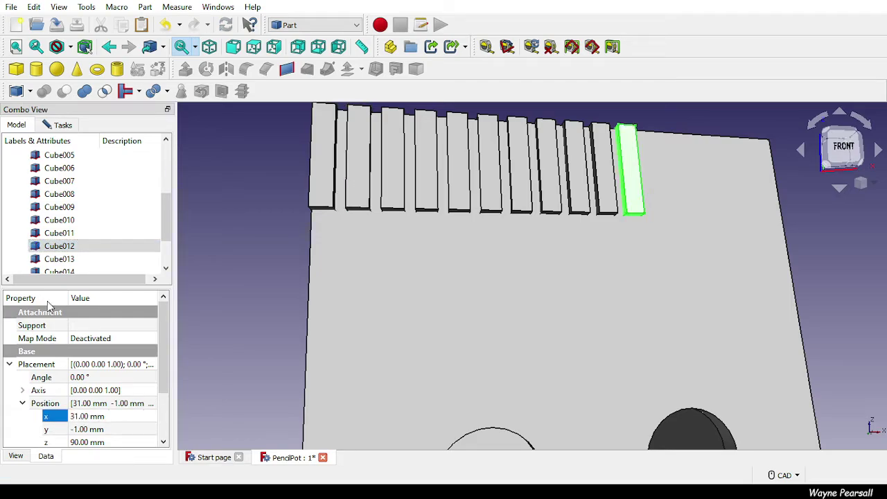
# Set the x position of the duplicate block Cube013 to 34 mm.
pyautogui.click(64, 262)
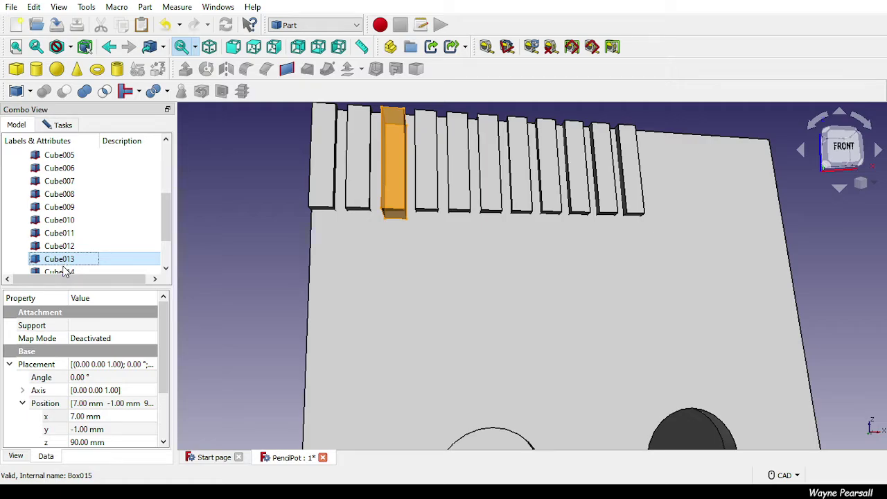
pyautogui.click(86, 417)
pyautogui.write('34')
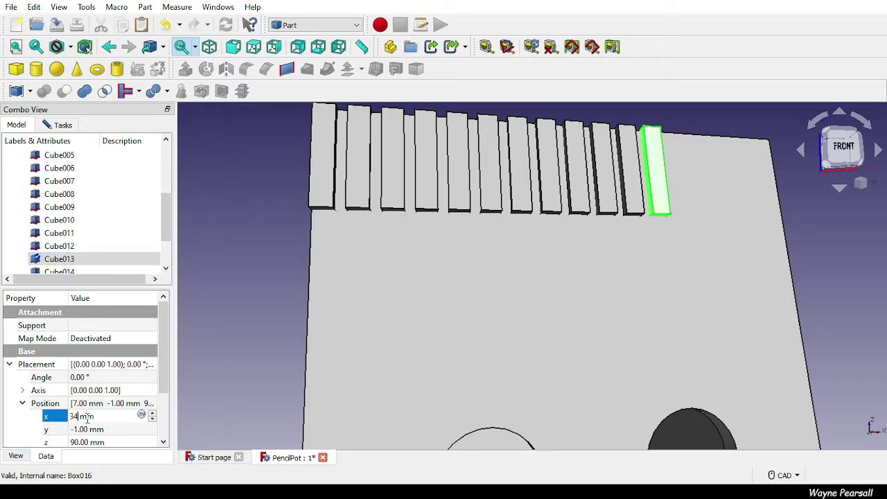
pyautogui.press('Return')
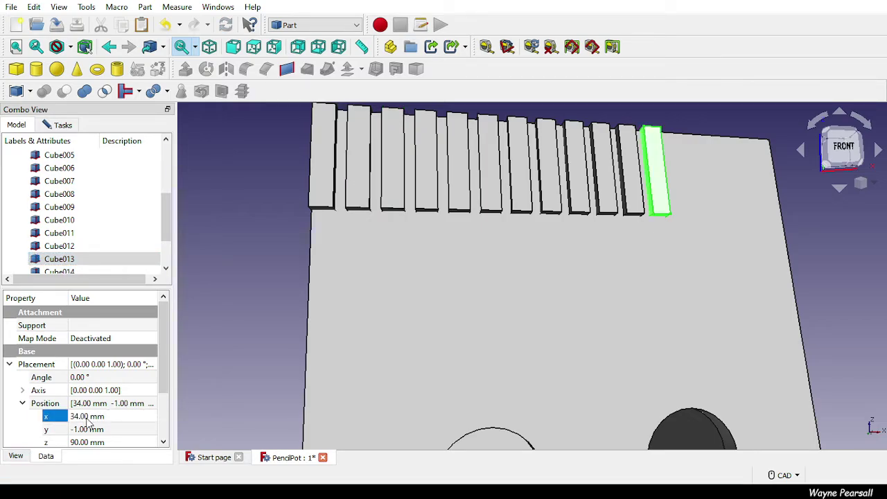
# Set the x position of the duplicate block Cube014 to 37 mm.
pyautogui.click(59, 270)
pyautogui.click(104, 417)
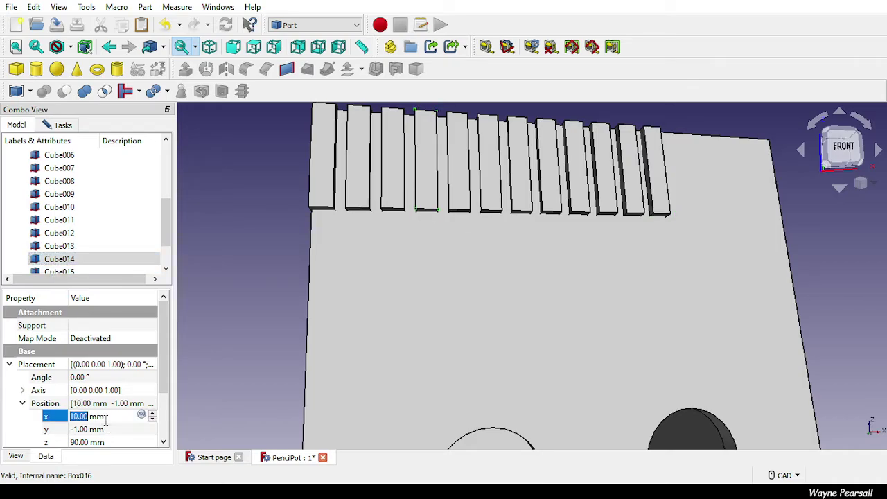
pyautogui.write('37')
pyautogui.press('Return')
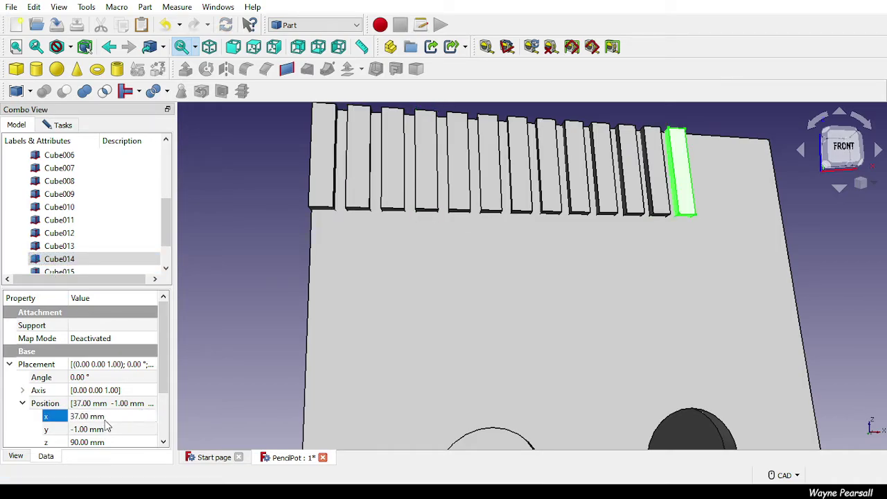
# Set the x position of the duplicate block Cube015 to 40 mm.
pyautogui.scroll(-1, 160, 223)
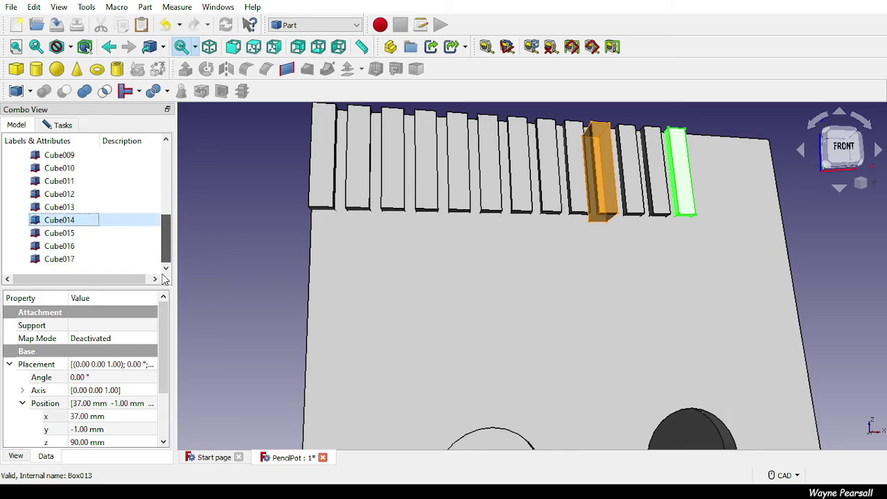
pyautogui.click(60, 233)
pyautogui.doubleClick(85, 416)
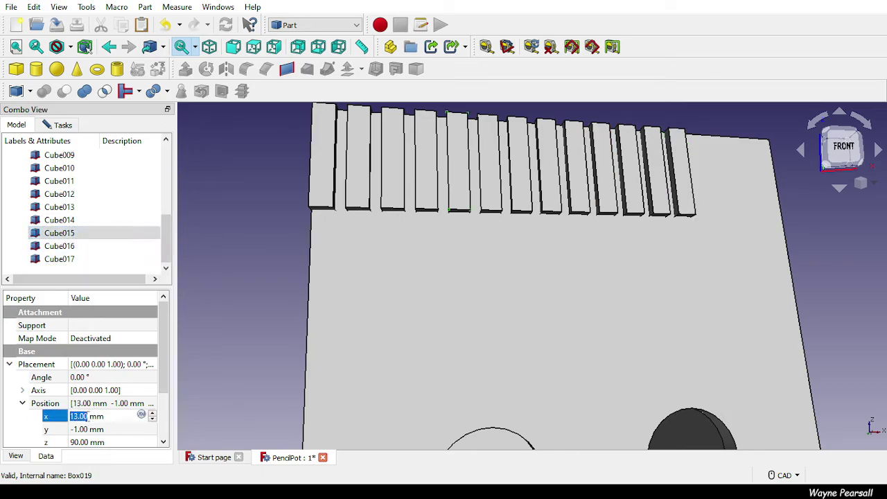
pyautogui.write('16')
pyautogui.press('Return')
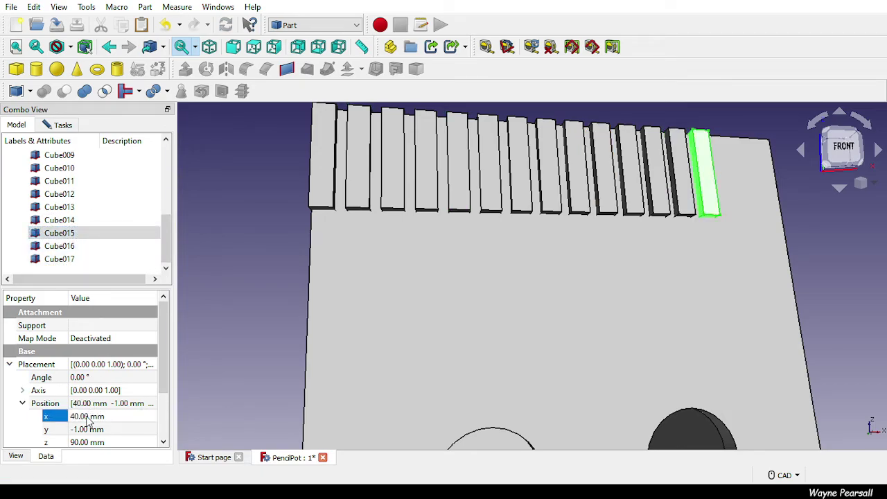
# Set the x position of the duplicate block Cube016 to 43 mm.
pyautogui.click(55, 251)
pyautogui.doubleClick(77, 417)
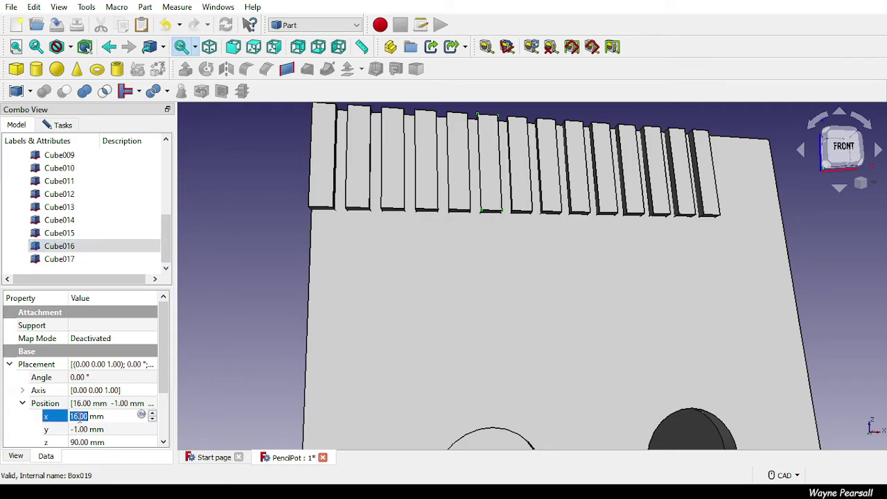
pyautogui.write('43')
pyautogui.press('Return')
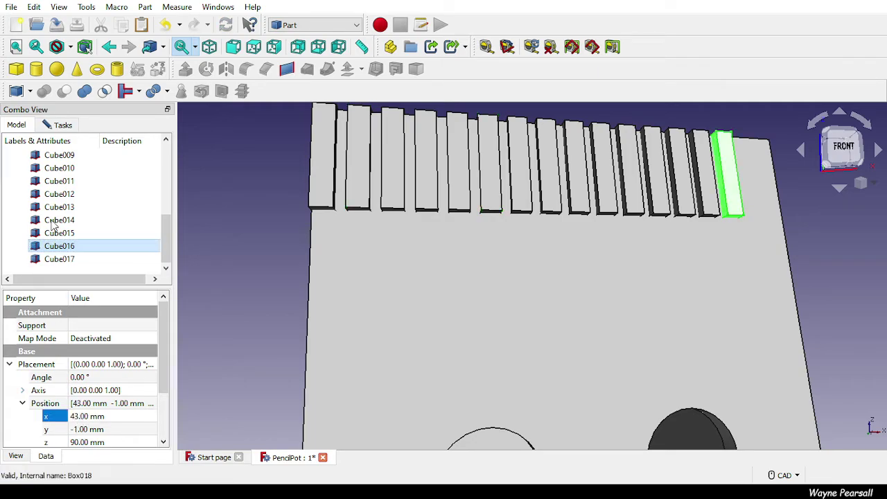
# Set the x position of the duplicate block Cube017 to 46 mm, leaving a gap beside Cube016.
pyautogui.click(59, 258)
pyautogui.click(70, 419)
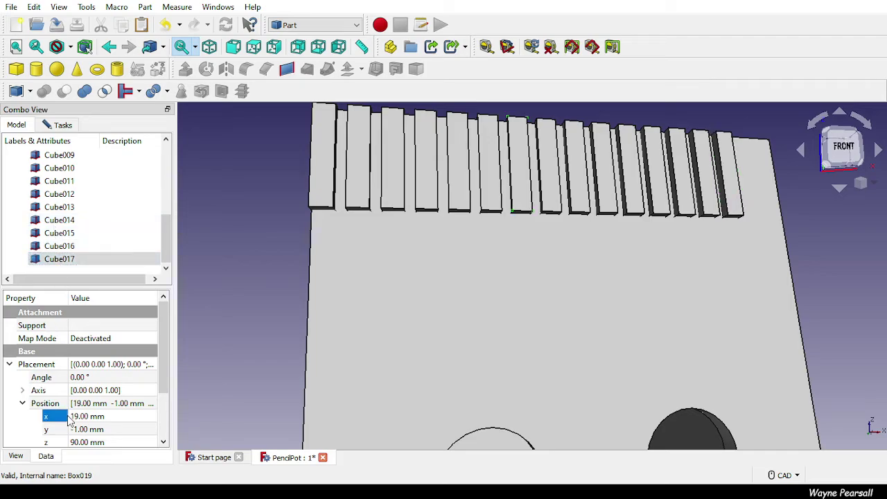
pyautogui.doubleClick(70, 417)
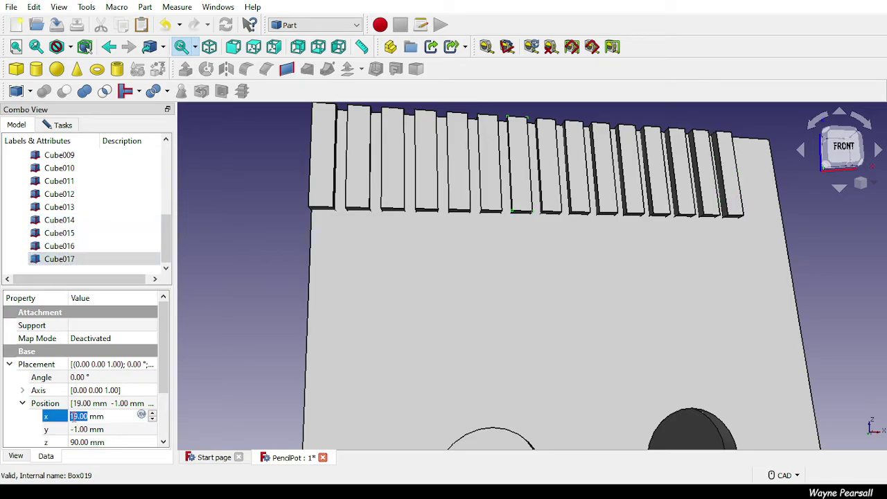
pyautogui.write('45')
pyautogui.press('Return')
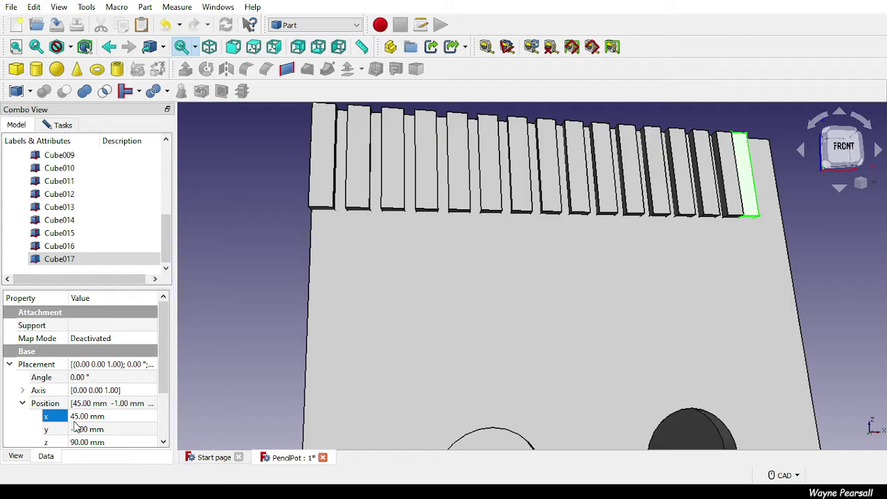
pyautogui.scroll(3, 416, 271)
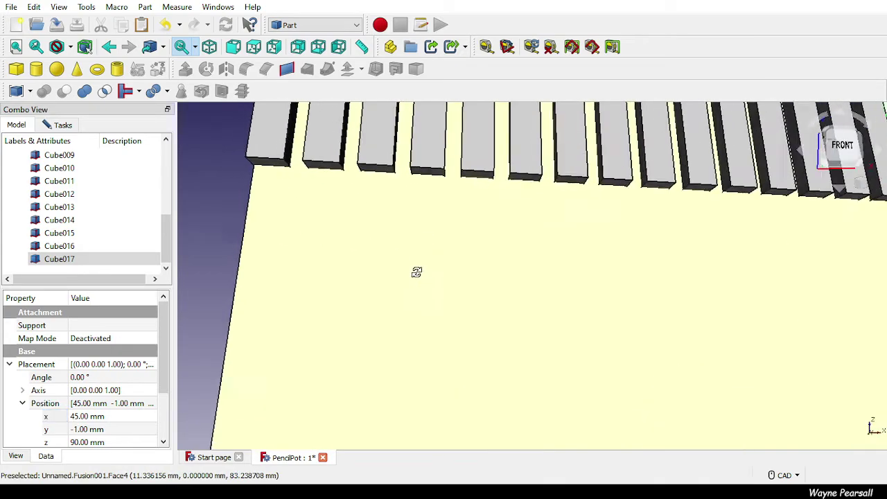
pyautogui.moveTo(399, 271); pyautogui.dragTo(8, 282, button='middle')
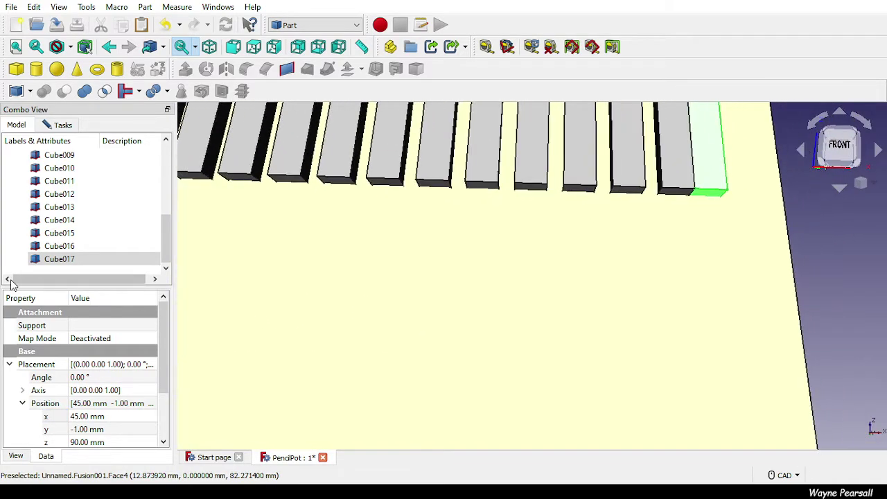
pyautogui.click(86, 416)
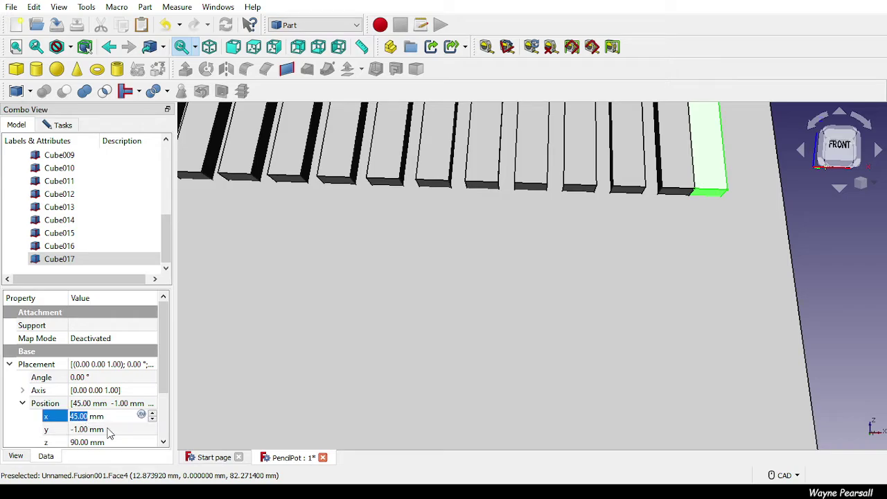
pyautogui.write('46')
pyautogui.press('Return')
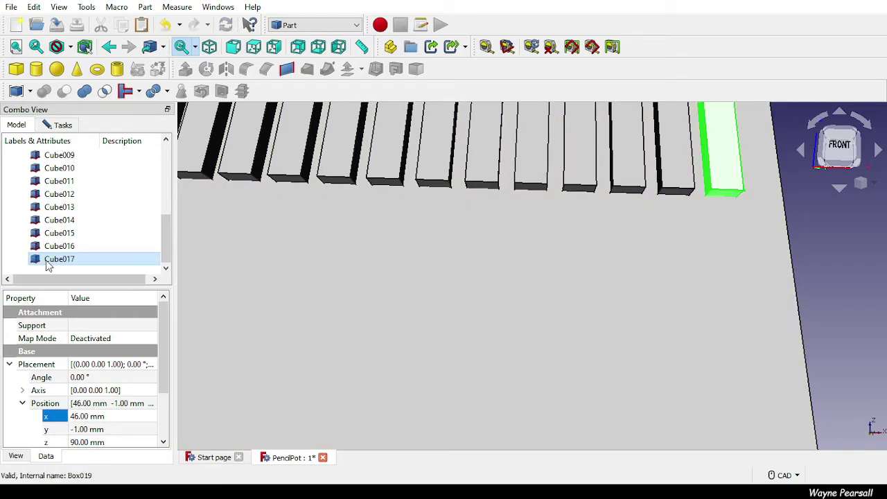
# Duplicate block Cube017 by copying and pasting, and set the copy's x position to 49 mm at the end of the row.
pyautogui.click(46, 263)
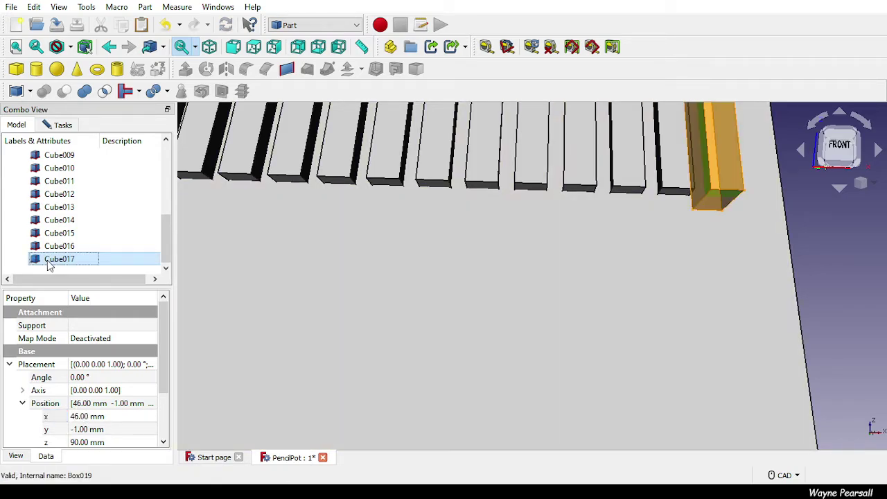
pyautogui.hotkey('ctrl', 'c')
pyautogui.hotkey('ctrl', 'v')
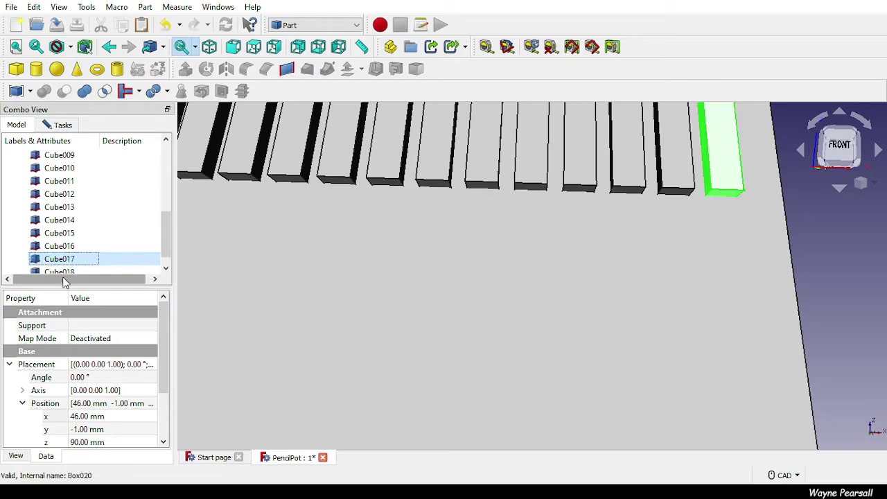
pyautogui.click(70, 271)
pyautogui.click(85, 418)
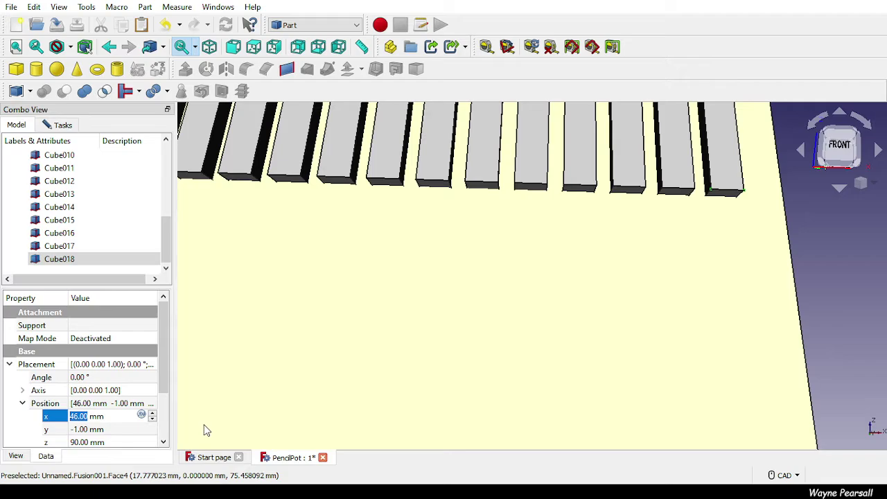
pyautogui.write('49')
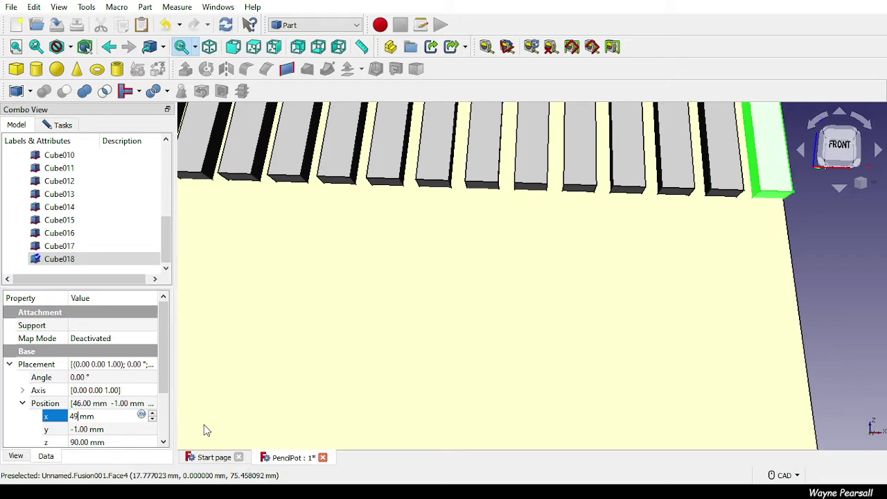
pyautogui.press('Return')
# Select all the row's blocks, Cube002 to Cube018, together with the pot body Fusion001 and join them with a union.
pyautogui.moveTo(229, 432); pyautogui.dragTo(866, 208, button='middle')
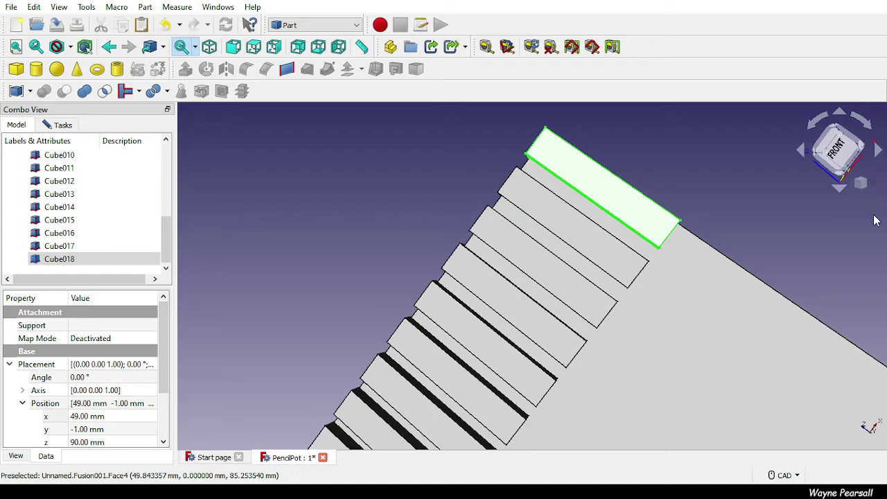
pyautogui.press('v')
pyautogui.press('f')
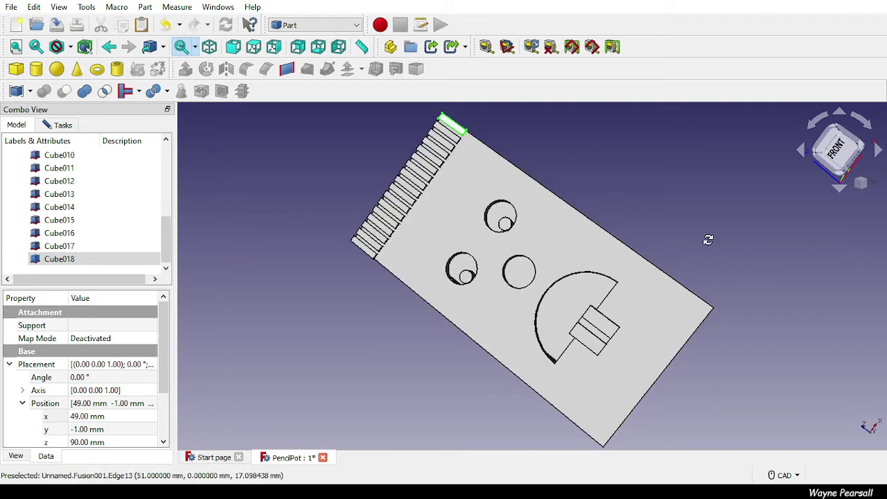
pyautogui.moveTo(705, 240); pyautogui.dragTo(698, 356, button='middle')
pyautogui.moveTo(585, 358); pyautogui.dragTo(412, 344, button='middle')
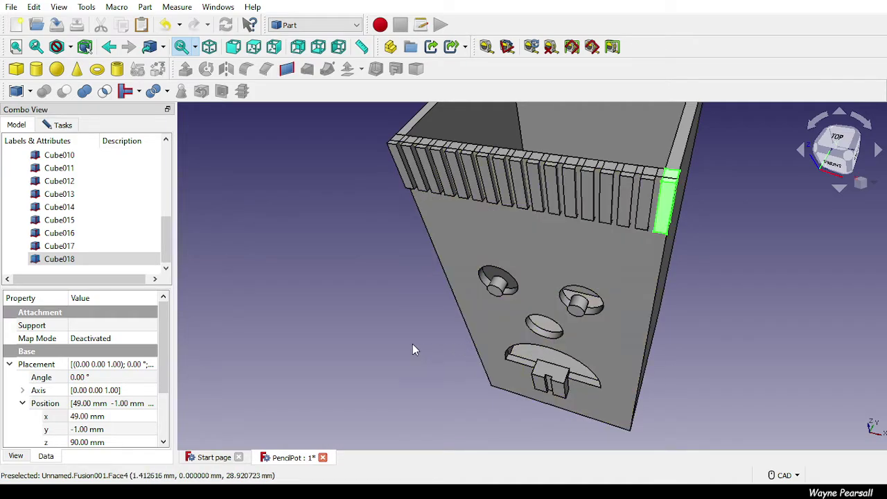
pyautogui.moveTo(352, 347); pyautogui.dragTo(390, 407, button='middle')
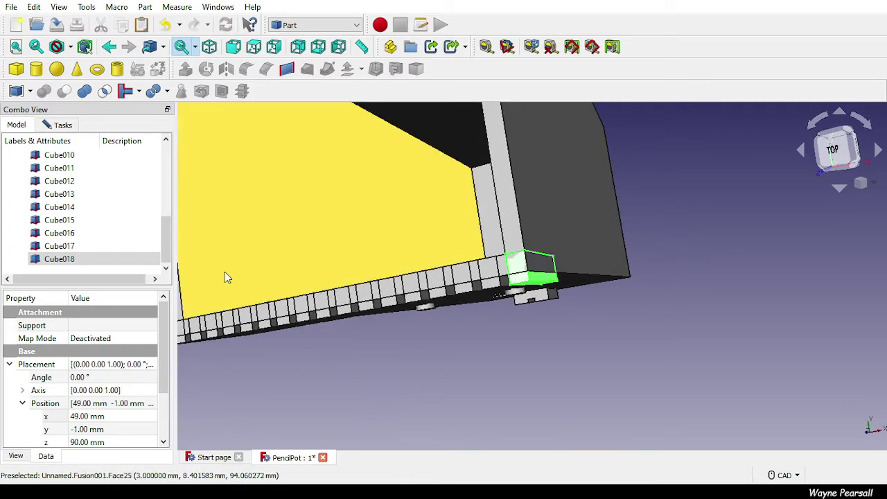
pyautogui.keyDown('ctrl'); pyautogui.click(101, 244); pyautogui.keyUp('ctrl')
pyautogui.moveTo(100, 241)
pyautogui.keyDown('ctrl'); pyautogui.mouseDown()
pyautogui.moveTo(153, 226)
pyautogui.moveTo(146, 197)
pyautogui.moveTo(142, 206)
pyautogui.moveTo(156, 143)
pyautogui.moveTo(80, 143)
pyautogui.moveTo(107, 217)
pyautogui.moveTo(77, 268)
pyautogui.moveTo(89, 269)
pyautogui.moveTo(75, 176)
pyautogui.moveTo(65, 257)
pyautogui.mouseUp(); pyautogui.keyUp('ctrl')
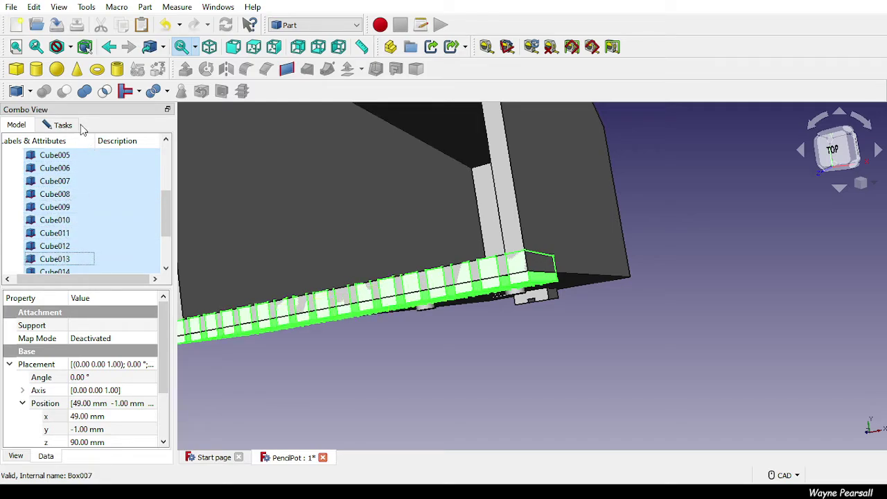
pyautogui.scroll(3, 113, 194)
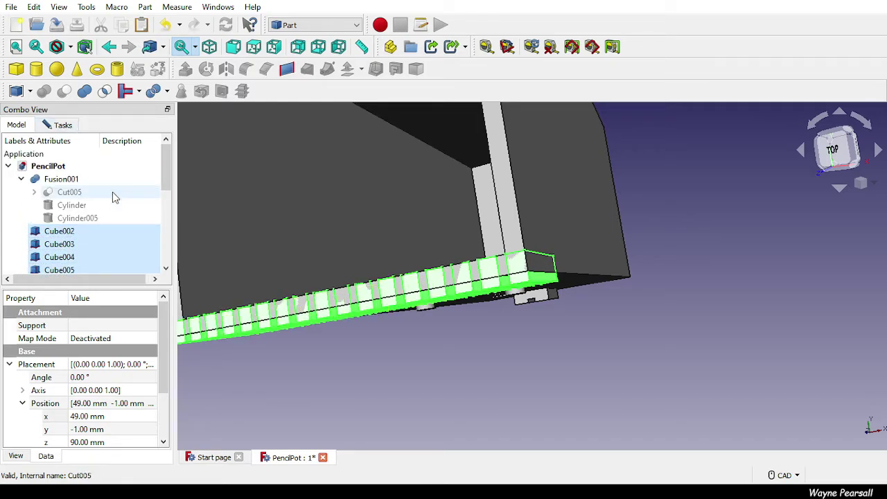
pyautogui.keyDown('ctrl'); pyautogui.click(69, 180); pyautogui.keyUp('ctrl')
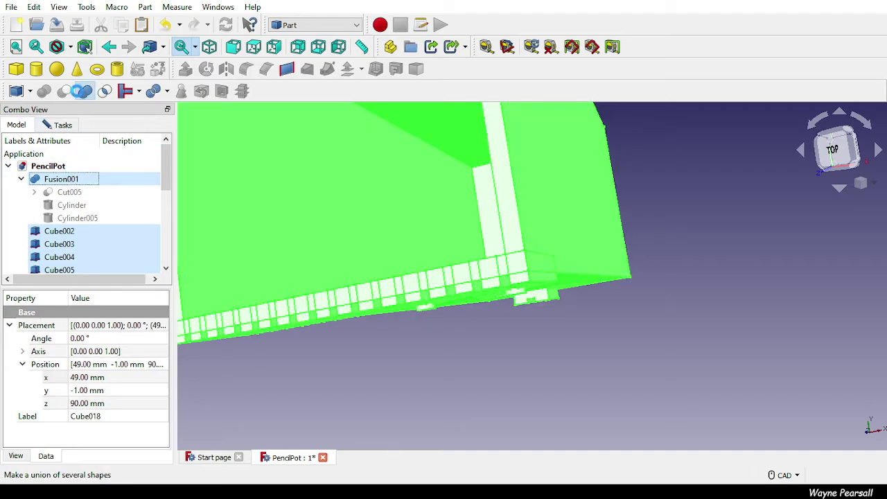
pyautogui.click(81, 91)
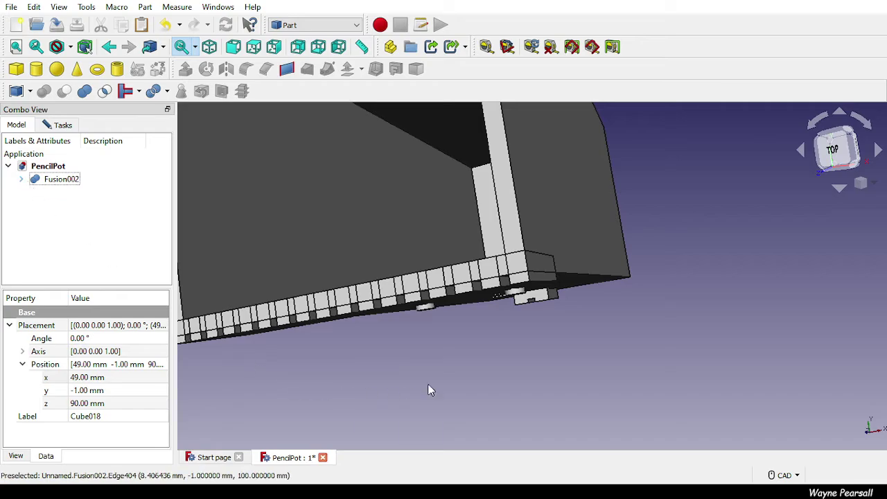
# Check the fused pot's face and the blocks along its upper front edge, and save the PencilPot document.
pyautogui.moveTo(374, 367); pyautogui.dragTo(361, 343, button='middle')
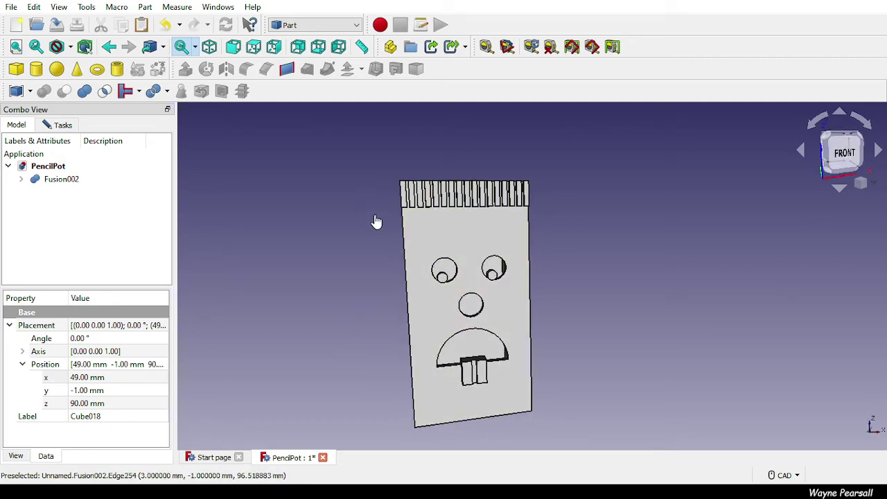
pyautogui.click(403, 220)
pyautogui.moveTo(374, 217); pyautogui.dragTo(391, 243, button='middle')
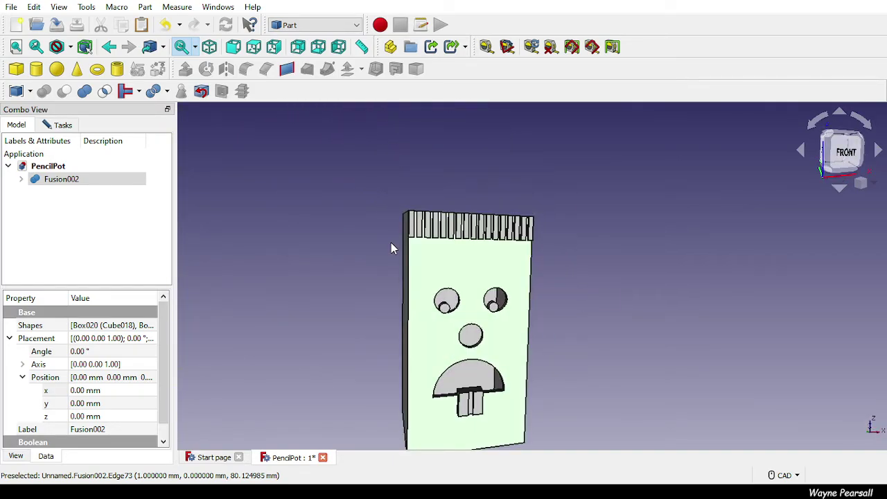
pyautogui.click(55, 24)
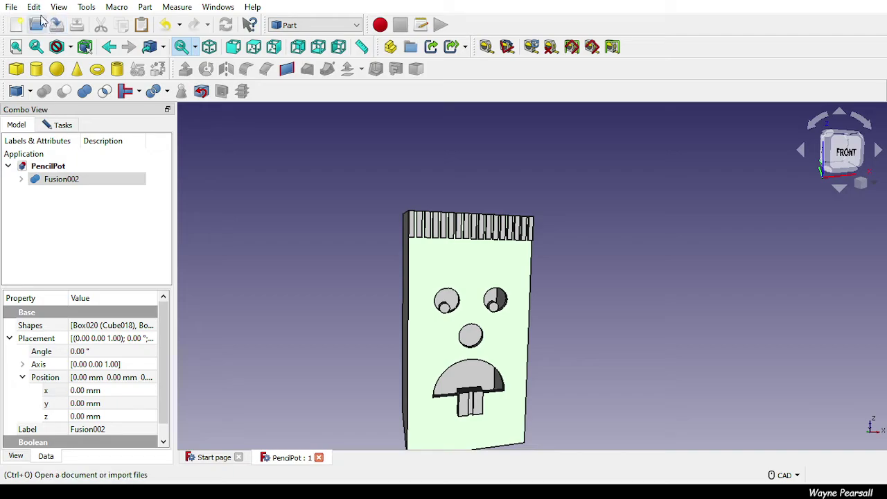
# Export the fused pot body Fusion002 as PencilPot-Fusion002.stl.
pyautogui.click(10, 7)
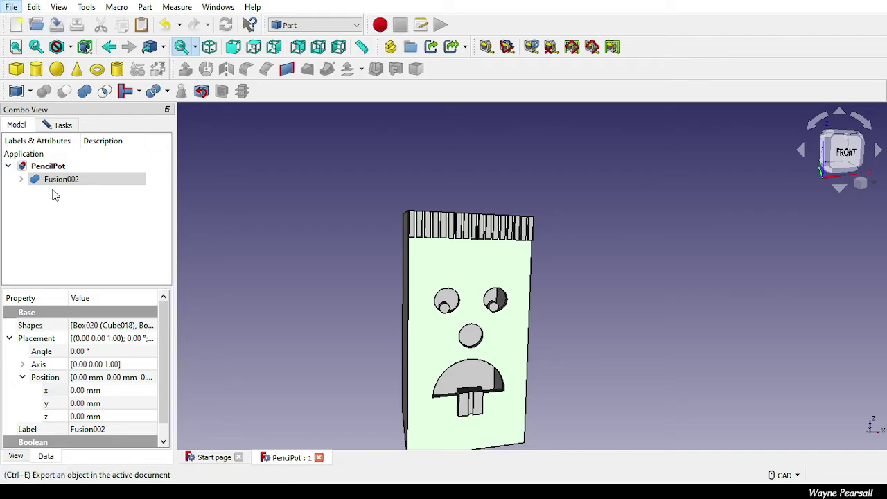
pyautogui.click(240, 228)
pyautogui.click(240, 228)
pyautogui.click(61, 168)
pyautogui.click(60, 181)
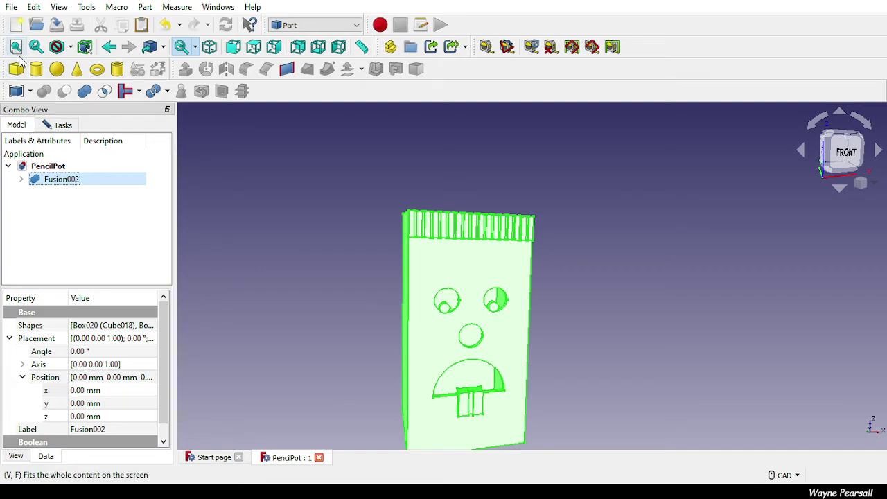
pyautogui.click(11, 7)
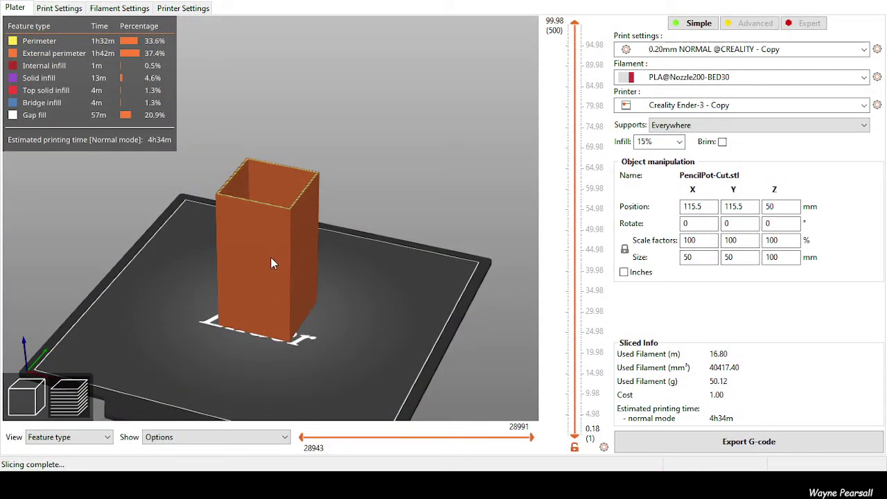
# Switch to PrusaSlicer and replace PencilPot-Cut.stl on the build plate with PencilPot-Fusion002.stl.
pyautogui.click(21, 400)
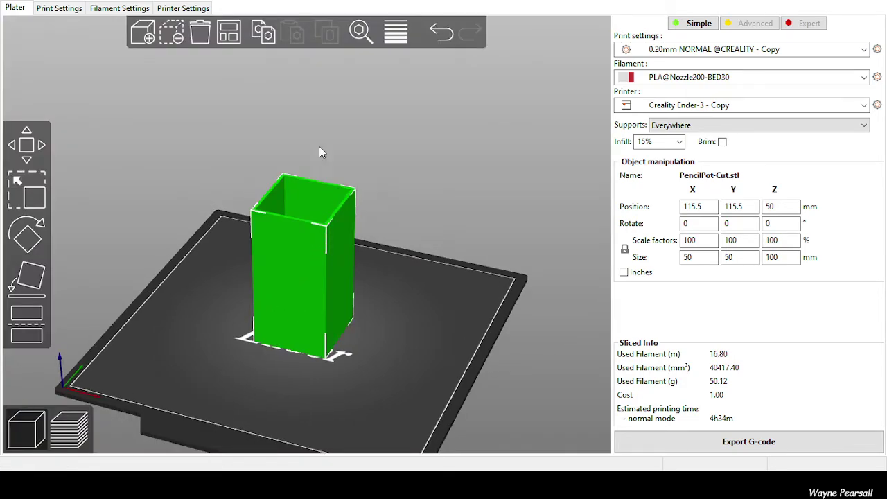
pyautogui.press('Delete')
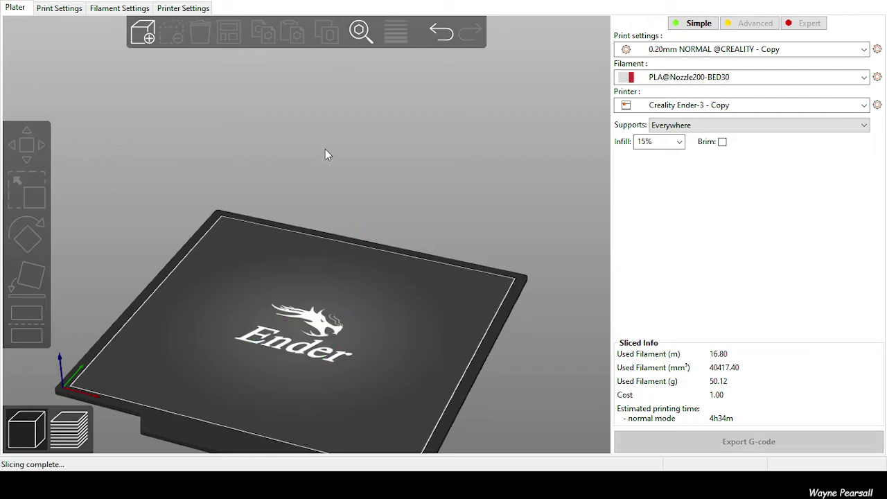
pyautogui.hotkey('ctrl', 'z')
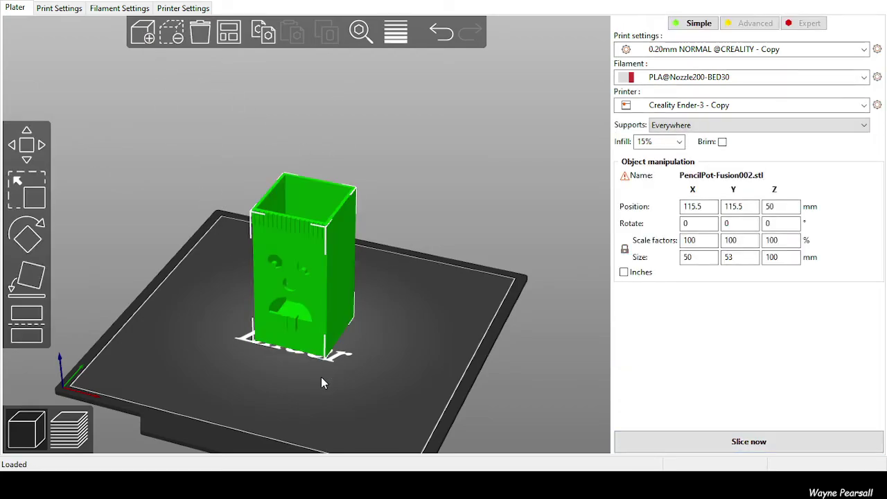
# Slice the pot with supports set to Everywhere and inspect the support material generated over its front face.
pyautogui.moveTo(321, 379); pyautogui.dragTo(365, 388)
pyautogui.click(756, 445)
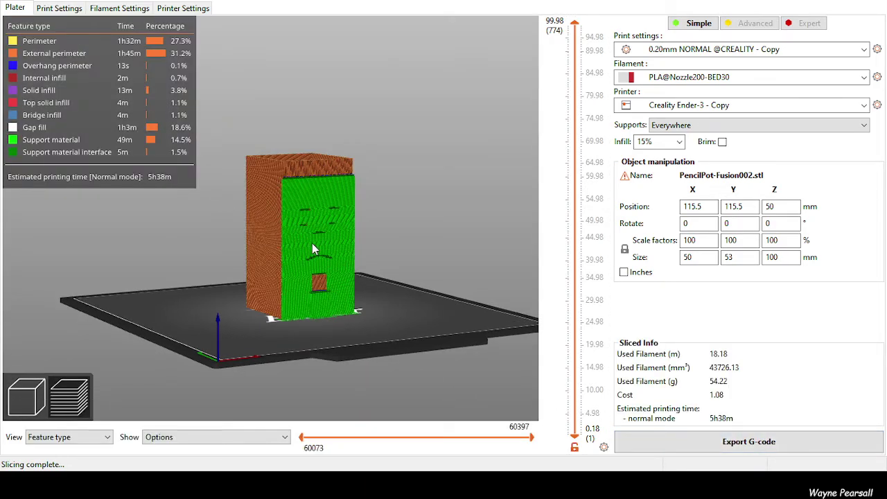
pyautogui.scroll(6, 313, 245)
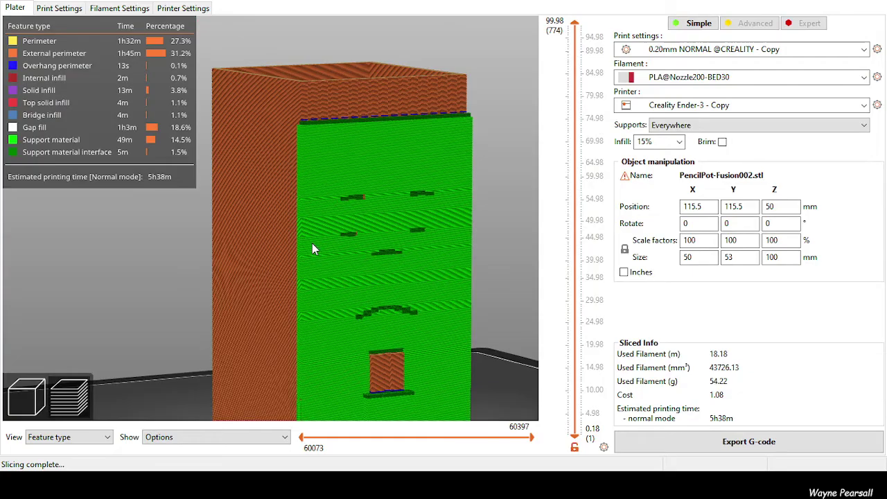
pyautogui.moveTo(193, 272); pyautogui.dragTo(197, 291)
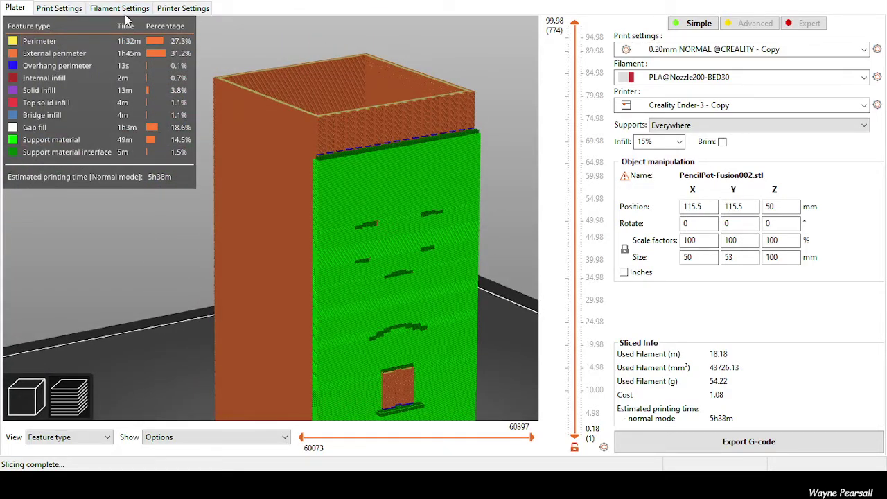
pyautogui.moveTo(283, 239); pyautogui.dragTo(200, 284)
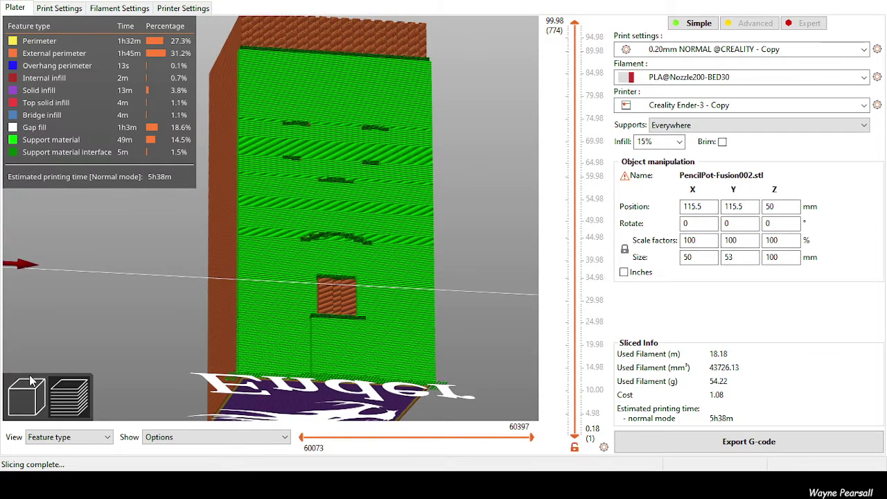
pyautogui.click(33, 394)
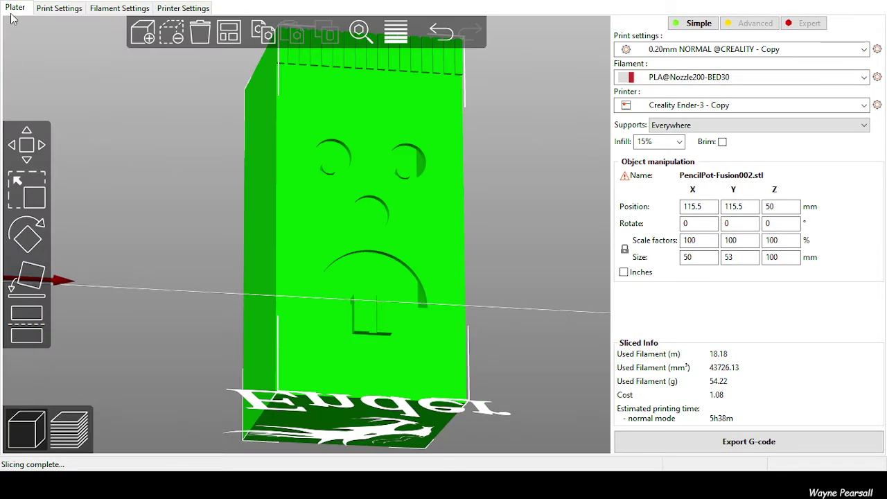
pyautogui.click(59, 9)
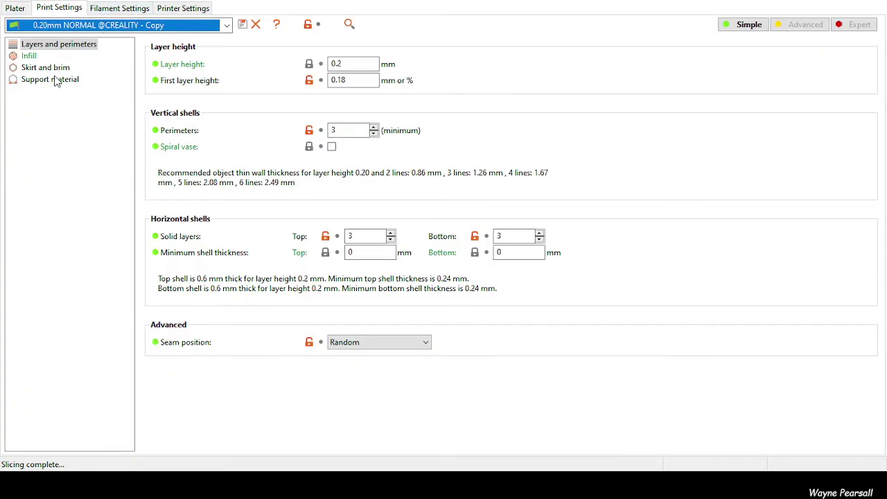
pyautogui.click(852, 26)
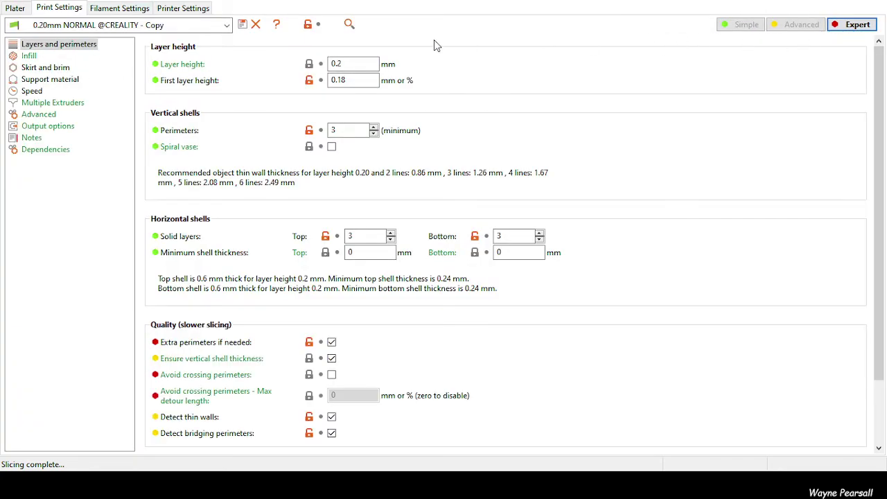
pyautogui.click(58, 79)
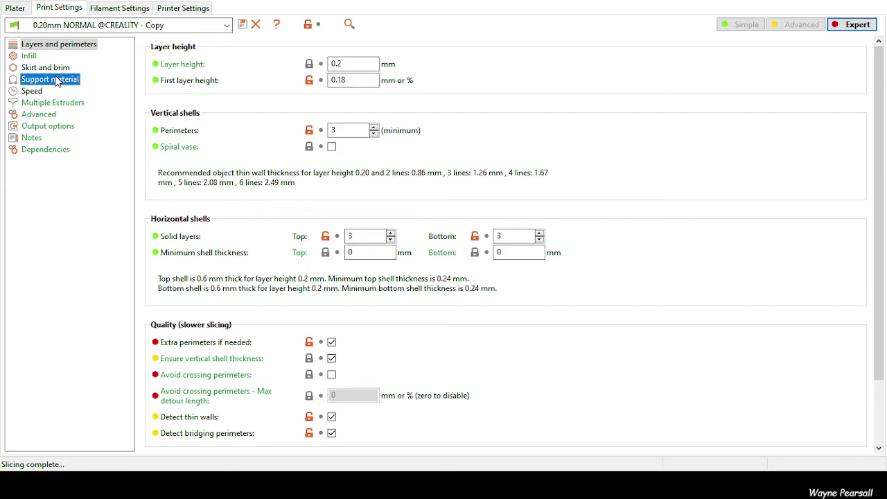
pyautogui.click(331, 65)
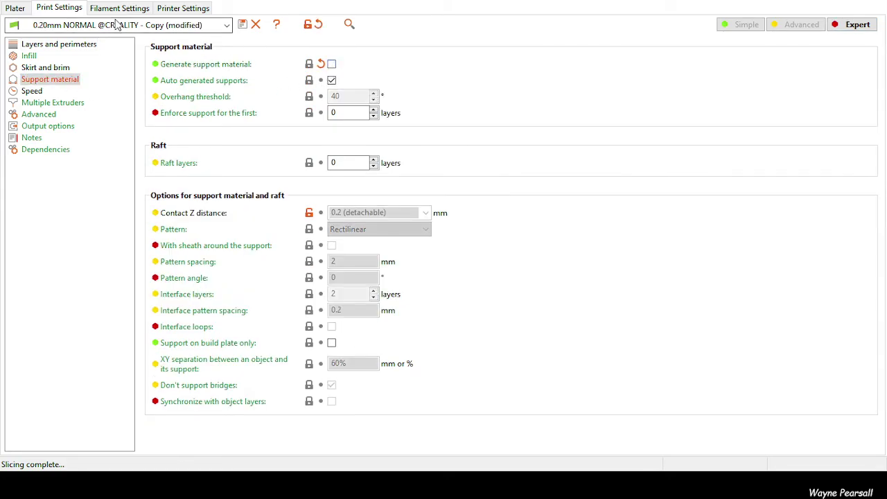
pyautogui.click(244, 27)
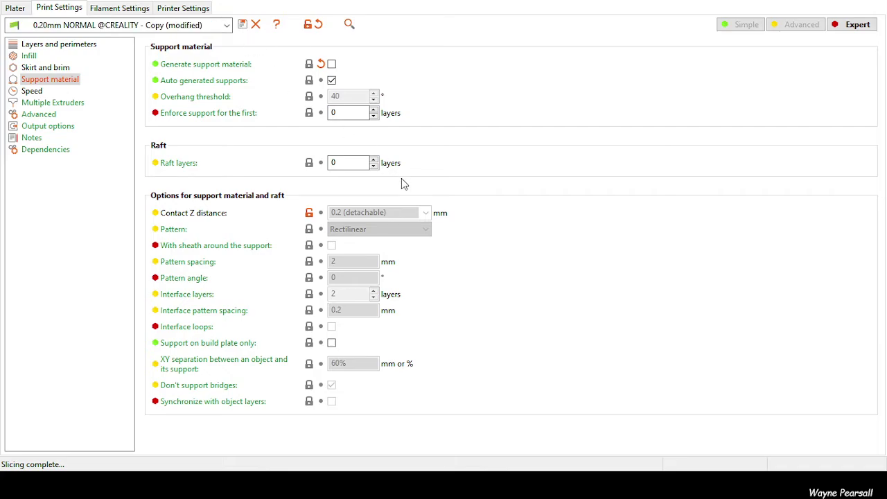
pyautogui.click(499, 257)
# Slice the pot without supports and check the layer preview around the rim blocks, eyes and mouth.
pyautogui.click(15, 9)
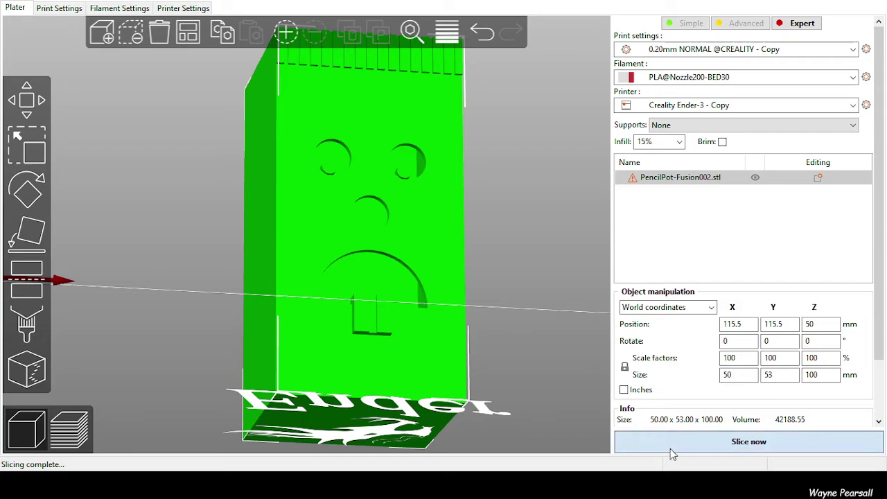
pyautogui.click(670, 448)
pyautogui.moveTo(448, 240); pyautogui.dragTo(376, 283)
pyautogui.scroll(10, 357, 306)
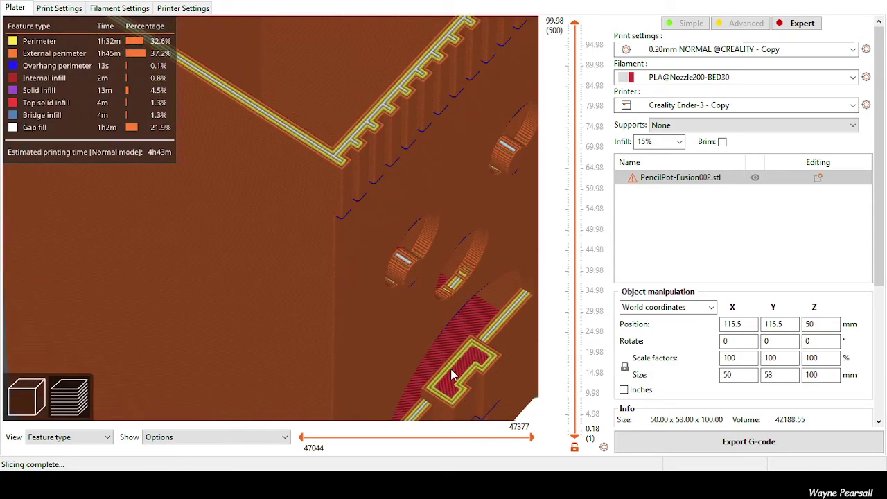
# Examine the sliced preview of the rim blocks, eyes, nose, mouth and teeth from several angles, close up and at full size.
pyautogui.moveTo(453, 368); pyautogui.dragTo(347, 247)
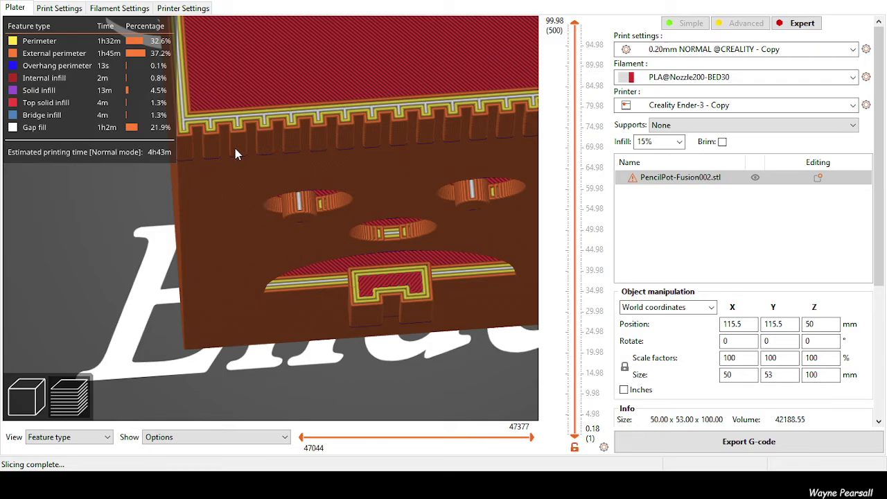
pyautogui.scroll(-8, 312, 201)
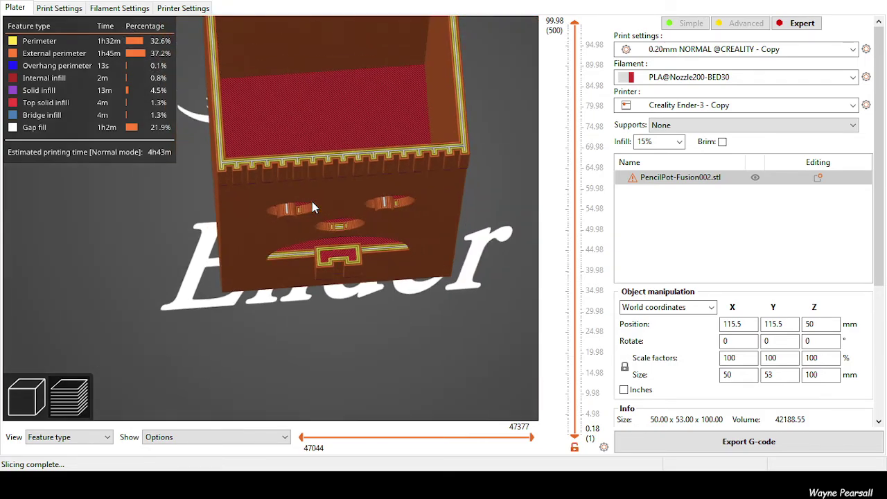
pyautogui.scroll(-8, 312, 204)
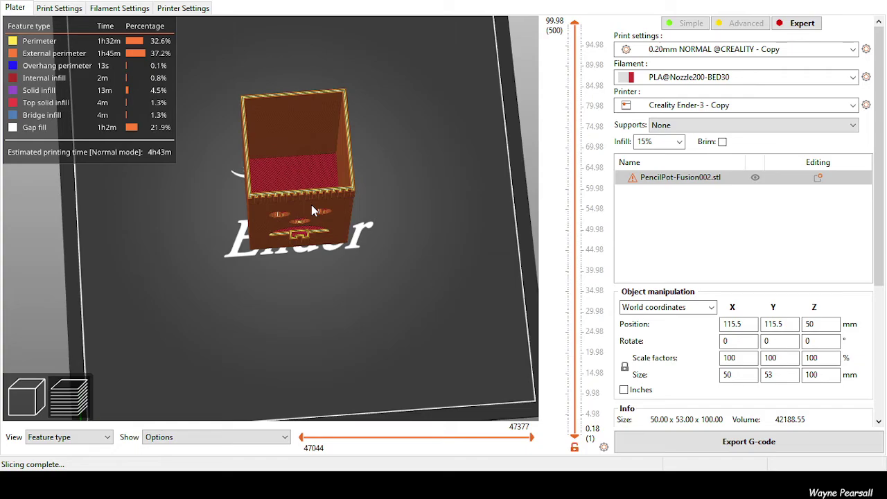
pyautogui.scroll(8, 312, 204)
pyautogui.scroll(3, 311, 204)
pyautogui.moveTo(316, 242)
pyautogui.mouseDown(button='middle')
pyautogui.moveTo(321, 310)
pyautogui.moveTo(266, 390)
pyautogui.moveTo(216, 435)
pyautogui.mouseUp(button='middle')
pyautogui.moveTo(290, 318)
pyautogui.mouseDown()
pyautogui.moveTo(296, 252)
pyautogui.moveTo(350, 267)
pyautogui.moveTo(364, 319)
pyautogui.mouseUp()
pyautogui.moveTo(240, 311)
pyautogui.mouseDown()
pyautogui.moveTo(268, 171)
pyautogui.moveTo(250, 187)
pyautogui.mouseUp()
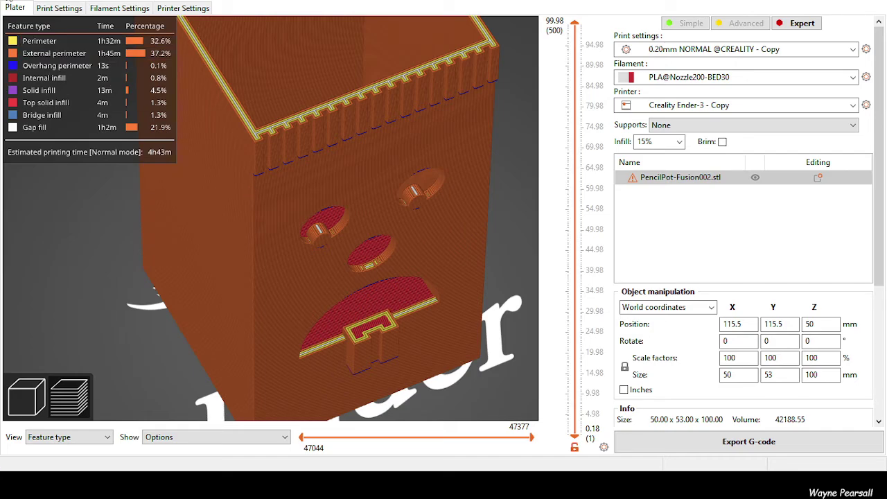
# Review the infill settings, set the perimeters and bottom solid layers to 2, and open the top solid layers value for editing.
pyautogui.click(54, 8)
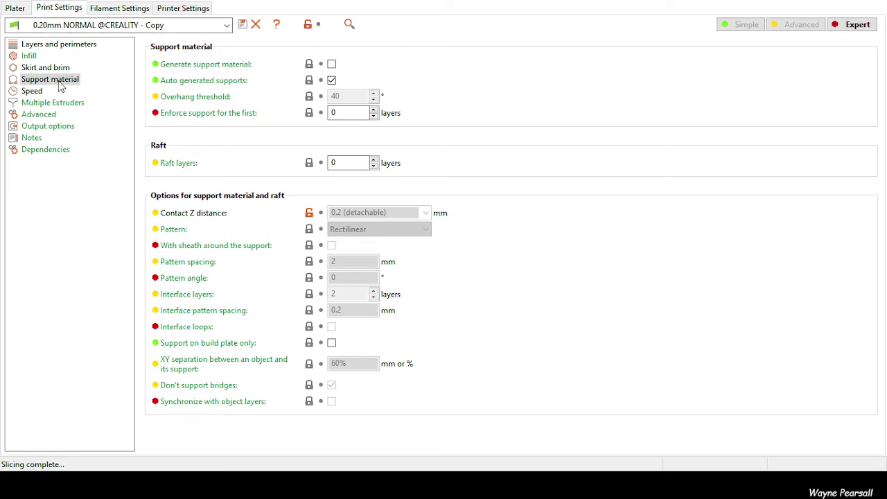
pyautogui.click(30, 56)
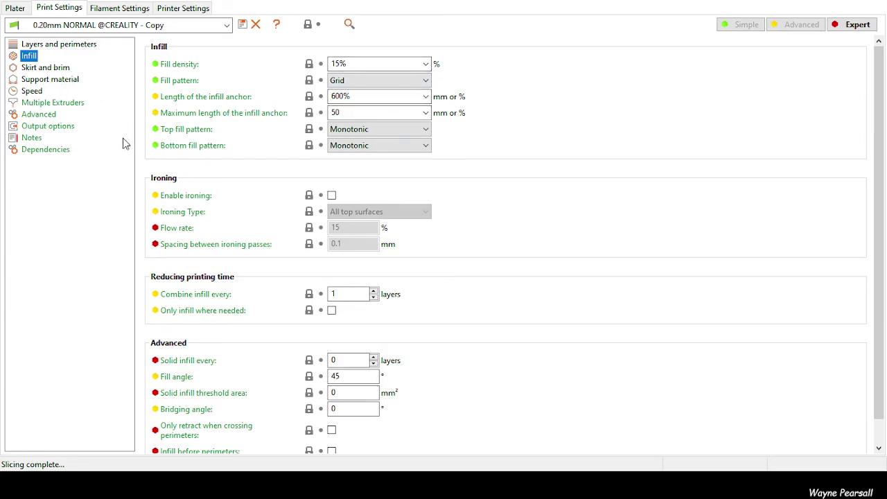
pyautogui.scroll(-1, 289, 189)
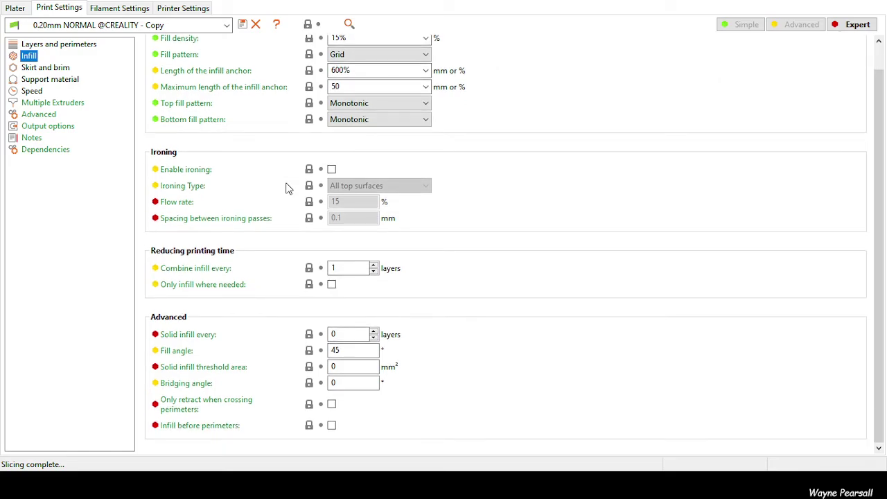
pyautogui.scroll(1, 290, 190)
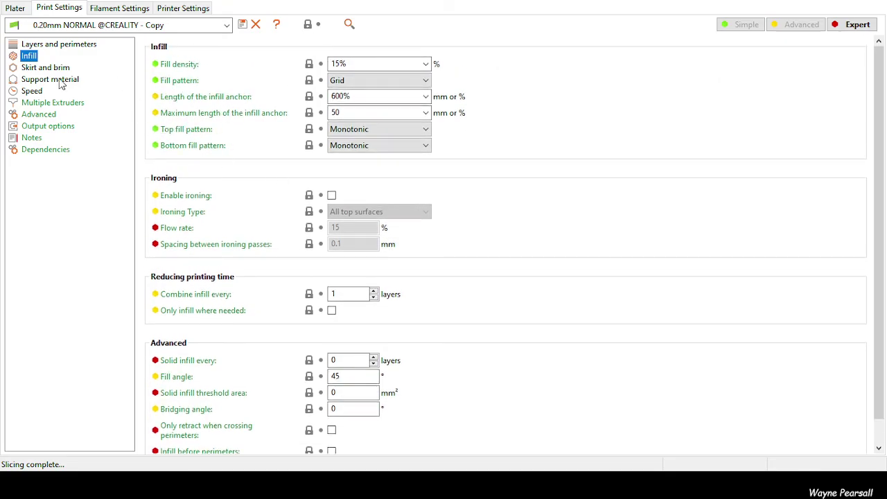
pyautogui.click(35, 45)
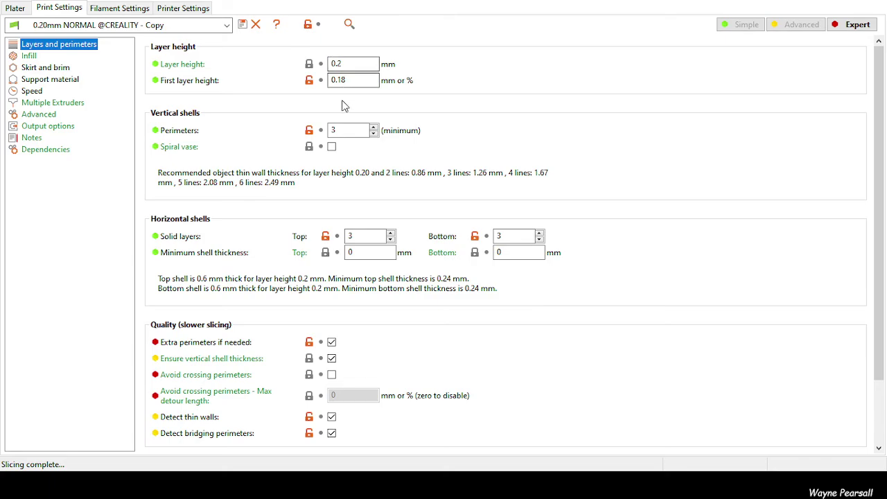
pyautogui.click(336, 131)
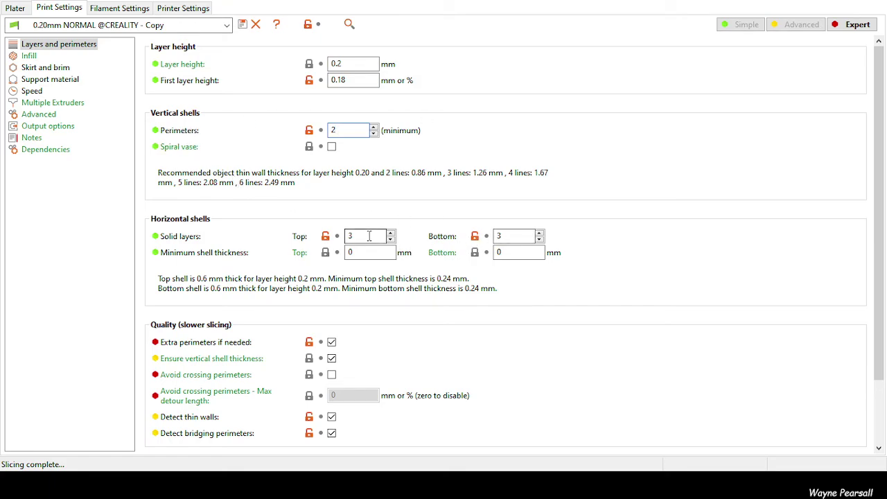
pyautogui.click(500, 236)
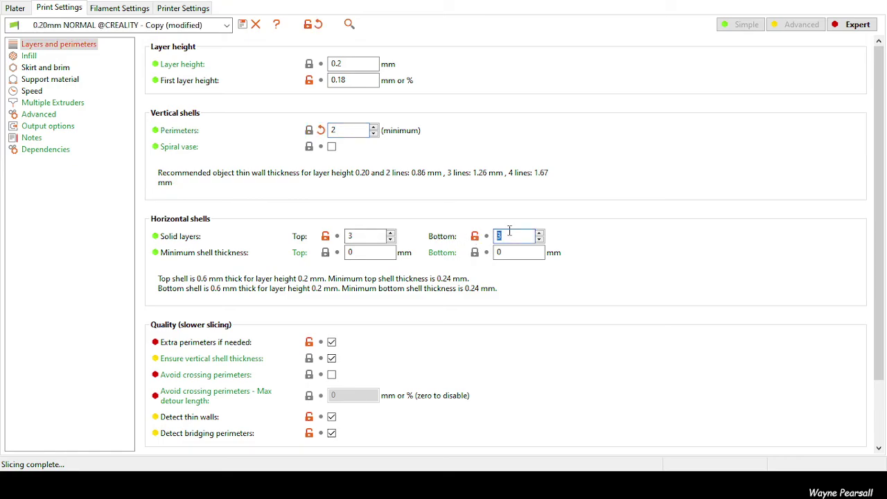
pyautogui.write('2')
pyautogui.doubleClick(364, 235)
# Slice the pot again with the modified layer settings and inspect the preview of its front and side walls.
pyautogui.click(16, 8)
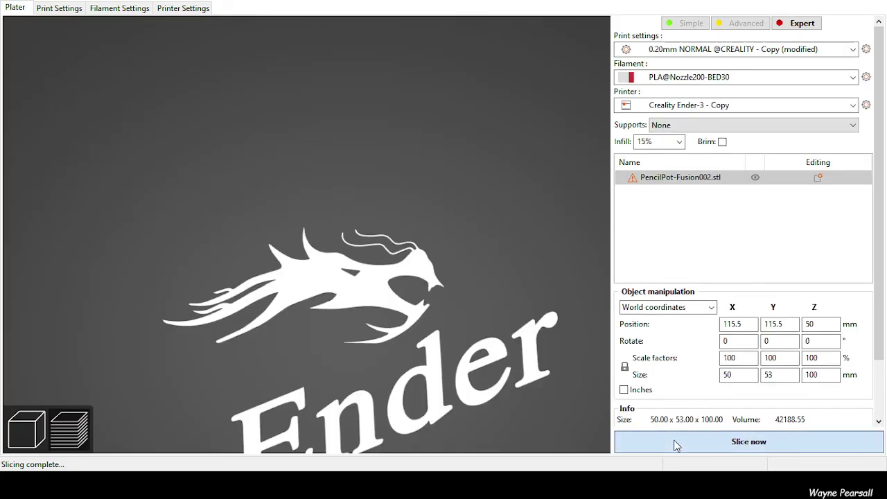
pyautogui.click(673, 442)
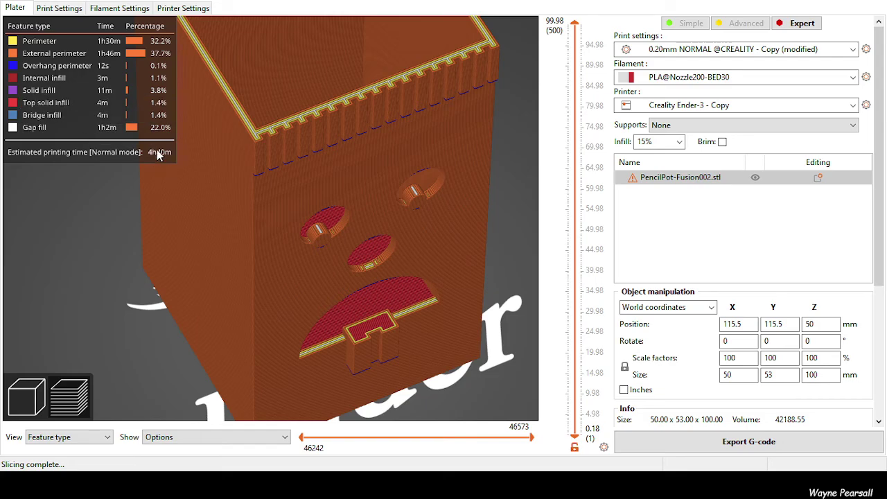
pyautogui.moveTo(363, 223)
pyautogui.mouseDown()
pyautogui.moveTo(372, 224)
pyautogui.moveTo(359, 201)
pyautogui.moveTo(327, 209)
pyautogui.moveTo(185, 174)
pyautogui.moveTo(251, 171)
pyautogui.moveTo(350, 215)
pyautogui.mouseUp()
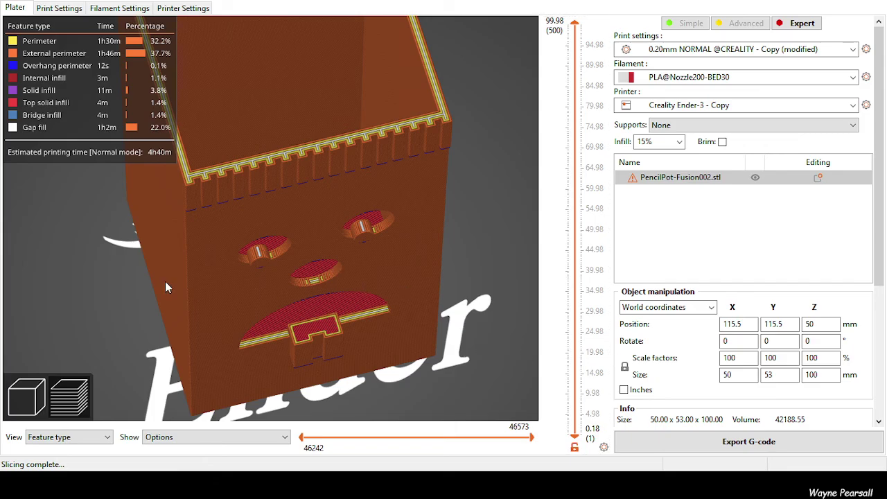
pyautogui.moveTo(165, 282)
pyautogui.mouseDown()
pyautogui.moveTo(293, 311)
pyautogui.moveTo(254, 331)
pyautogui.moveTo(131, 262)
pyautogui.moveTo(166, 248)
pyautogui.moveTo(170, 328)
pyautogui.moveTo(173, 292)
pyautogui.mouseUp()
pyautogui.moveTo(202, 332); pyautogui.dragTo(266, 320)
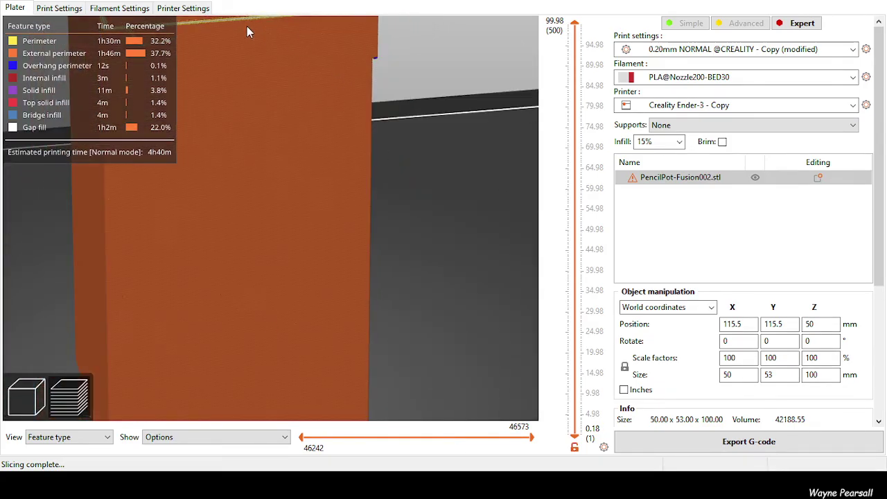